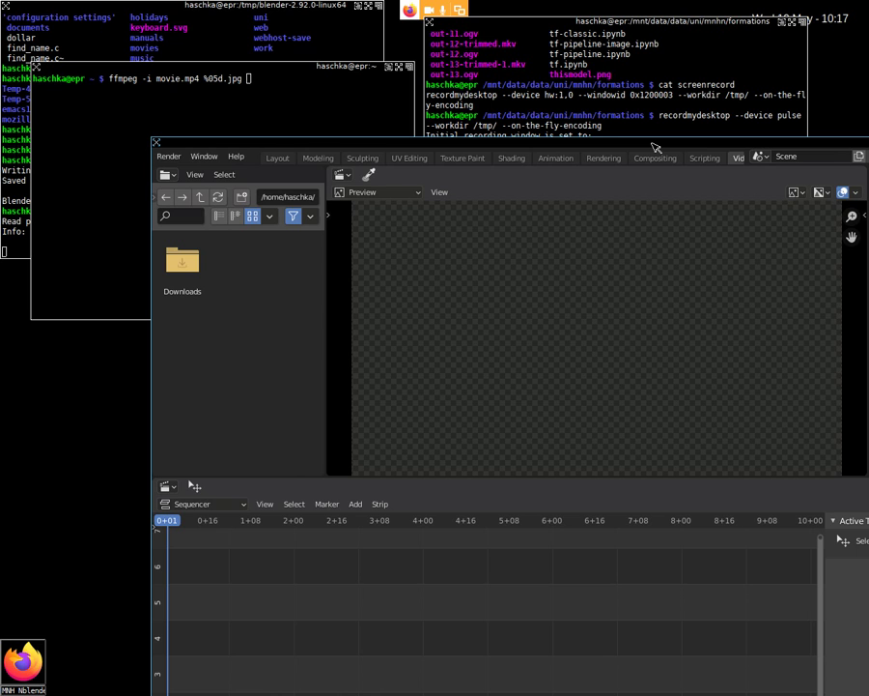
Drag the Blender Video Editing window up toward the top-left, checking the sequencer's Add menu
{"action": "left_click_drag", "start_coordinate": [655, 147], "coordinate": [596, 21]}
{"action": "left_click", "coordinate": [295, 376]}
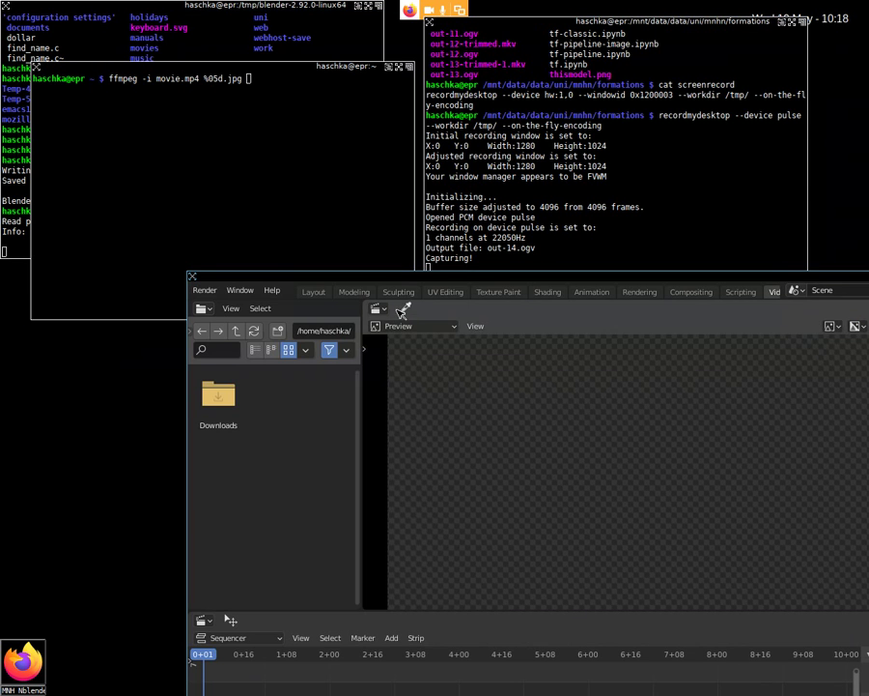
{"action": "left_click_drag", "start_coordinate": [425, 606], "coordinate": [329, 353], "text": "alt"}
{"action": "left_click", "coordinate": [294, 383]}
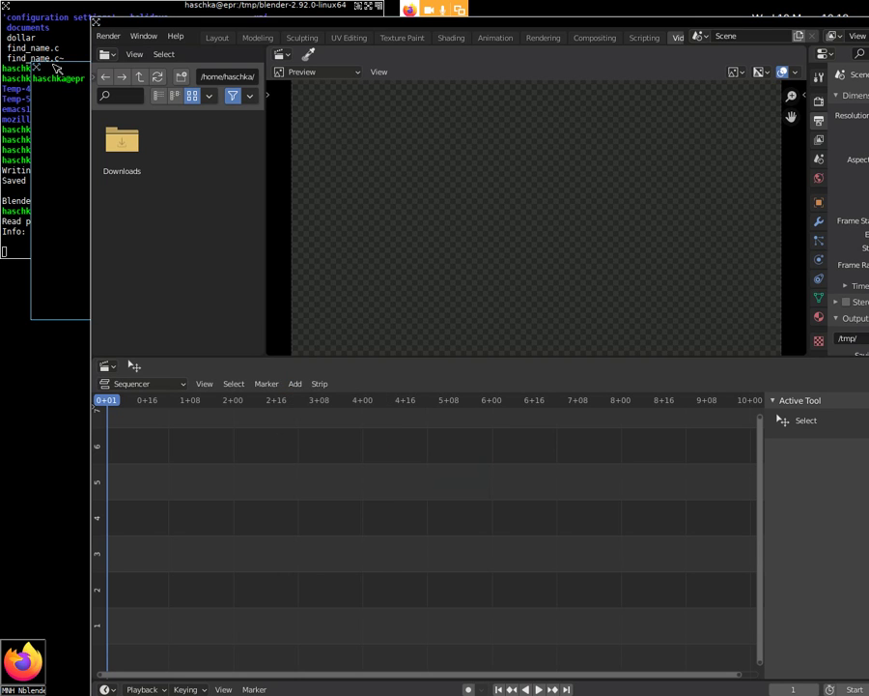
Raise the terminal, return to Blender, and drag its window into the screen's top-left corner
{"action": "left_click", "coordinate": [56, 72]}
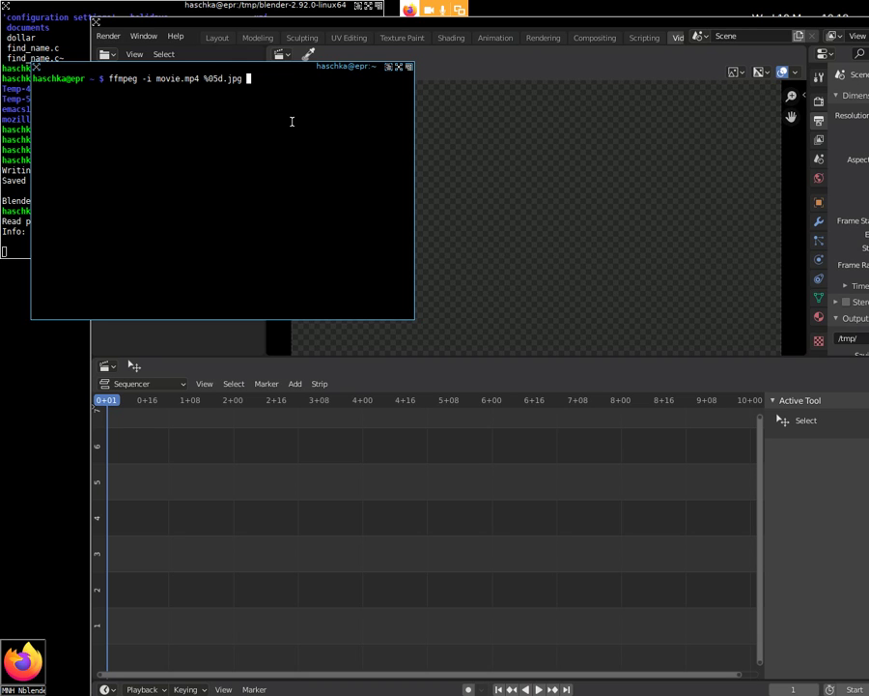
{"action": "left_click", "coordinate": [341, 23]}
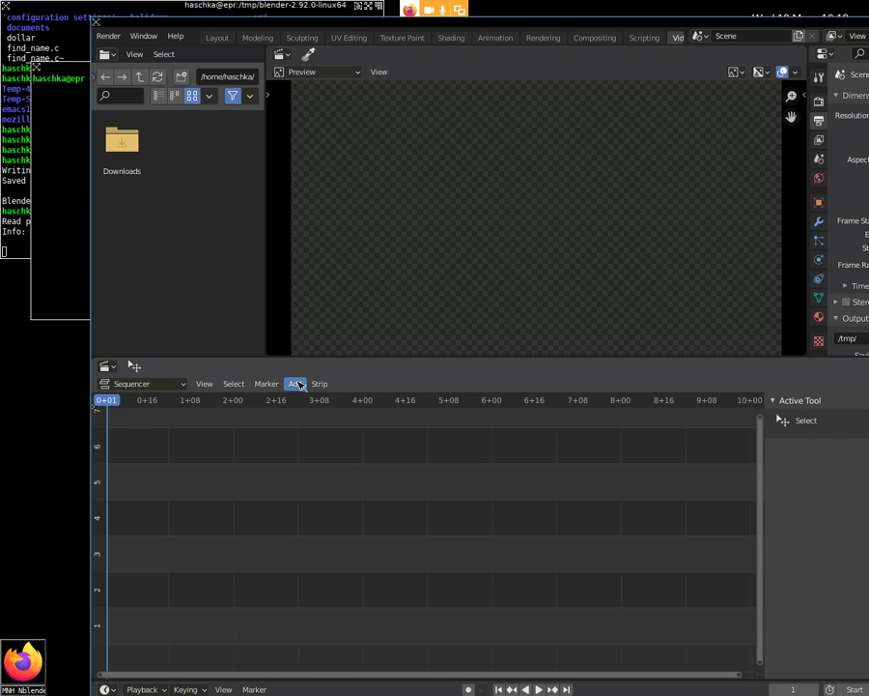
{"action": "left_click", "coordinate": [294, 383]}
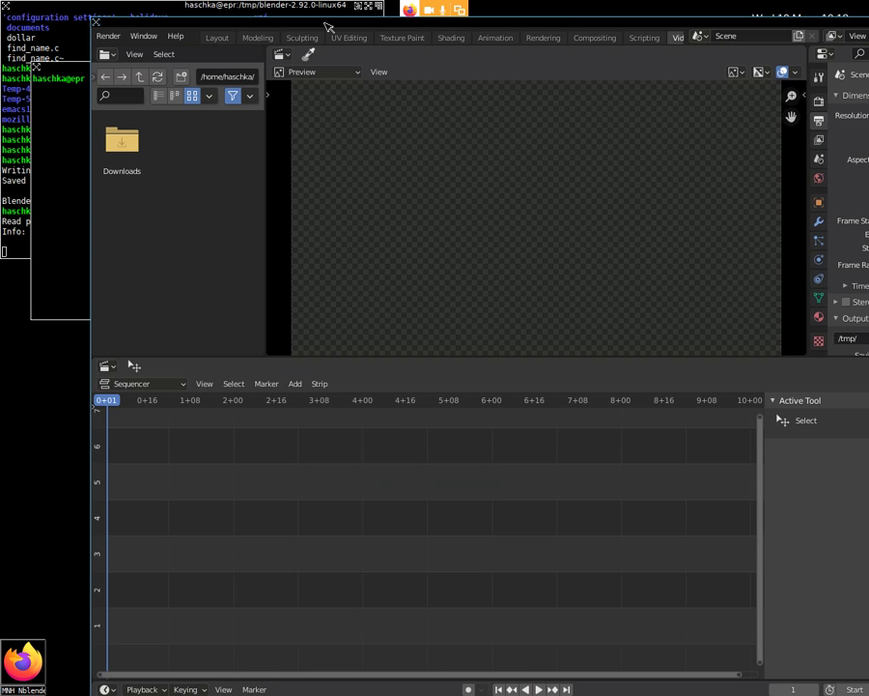
{"action": "mouse_move", "coordinate": [328, 26]}
{"action": "left_mouse_down"}
{"action": "mouse_move", "coordinate": [338, 17]}
{"action": "mouse_move", "coordinate": [318, 10]}
{"action": "left_mouse_up"}
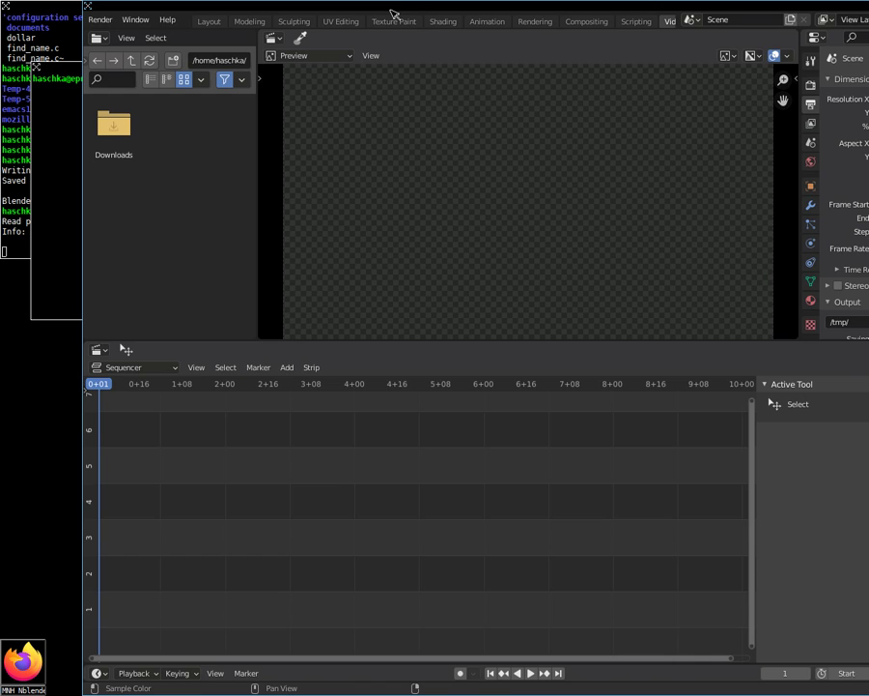
{"action": "left_click_drag", "start_coordinate": [392, 12], "coordinate": [437, 33]}
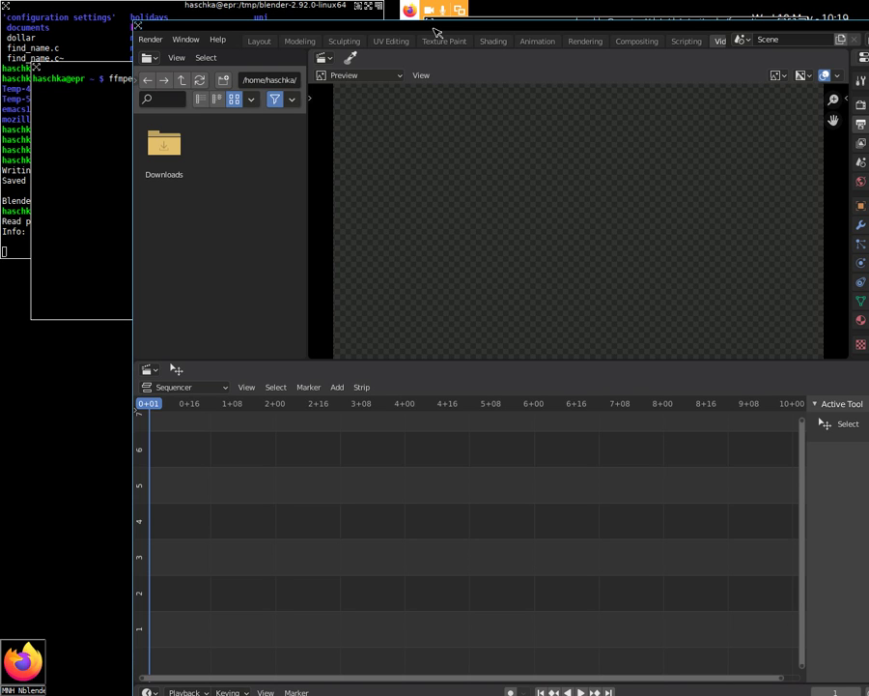
{"action": "left_click_drag", "start_coordinate": [435, 31], "coordinate": [312, 6]}
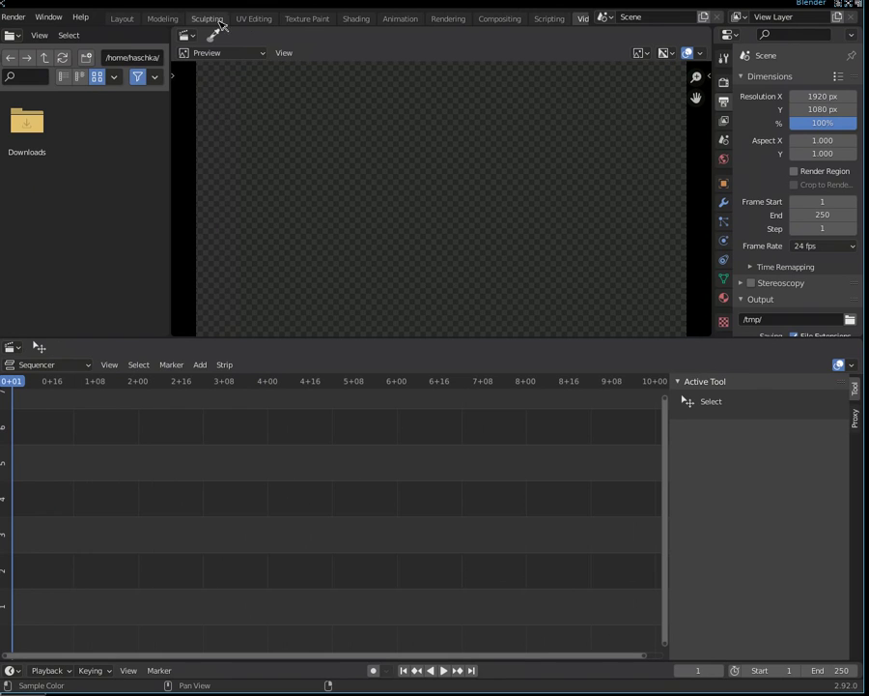
Switch to the Layout workspace and view the Output Properties: 1920×1080, 24 fps, PNG to /tmp/
{"action": "scroll", "coordinate": [112, 16], "scroll_direction": "up", "scroll_amount": 2}
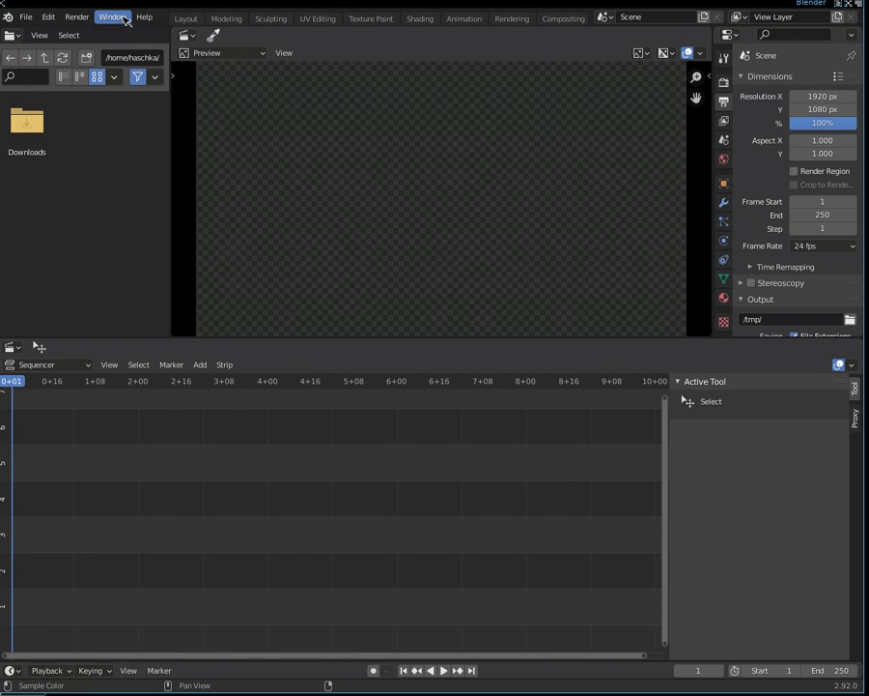
{"action": "left_click", "coordinate": [192, 19]}
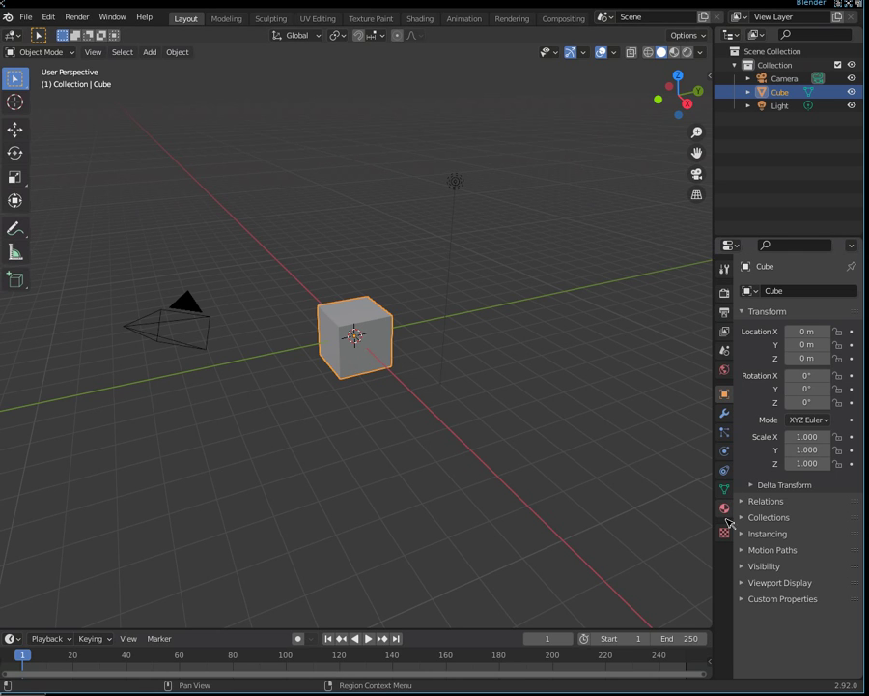
{"action": "left_click", "coordinate": [725, 312]}
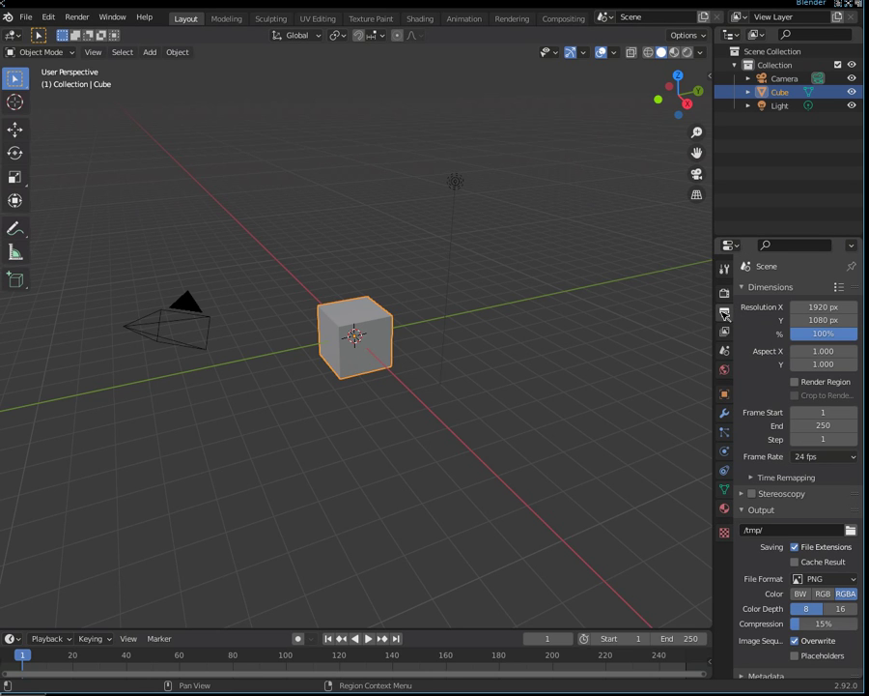
{"action": "scroll", "coordinate": [769, 425], "scroll_direction": "down", "scroll_amount": 1}
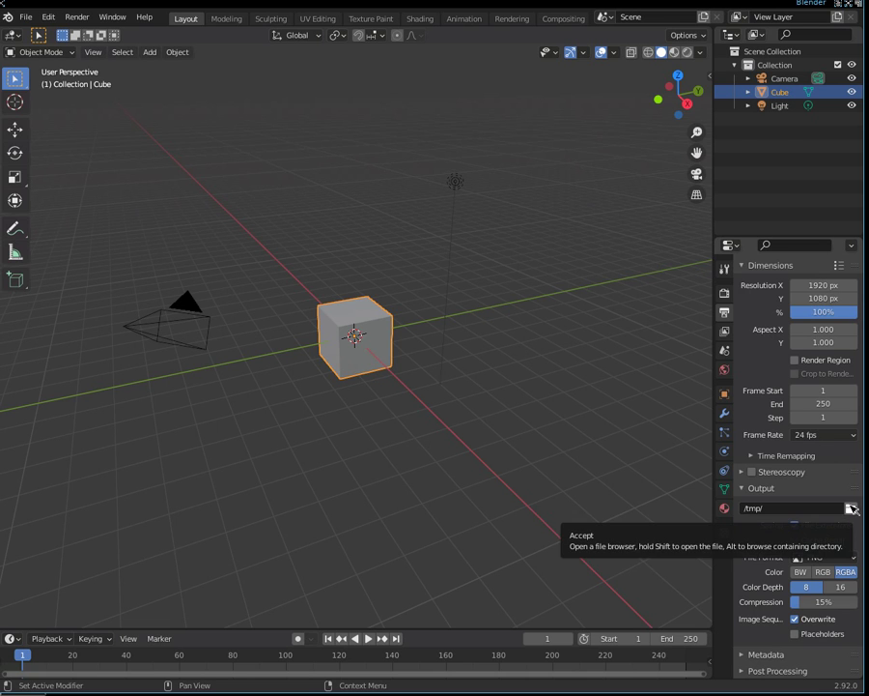
{"action": "left_click", "coordinate": [851, 508]}
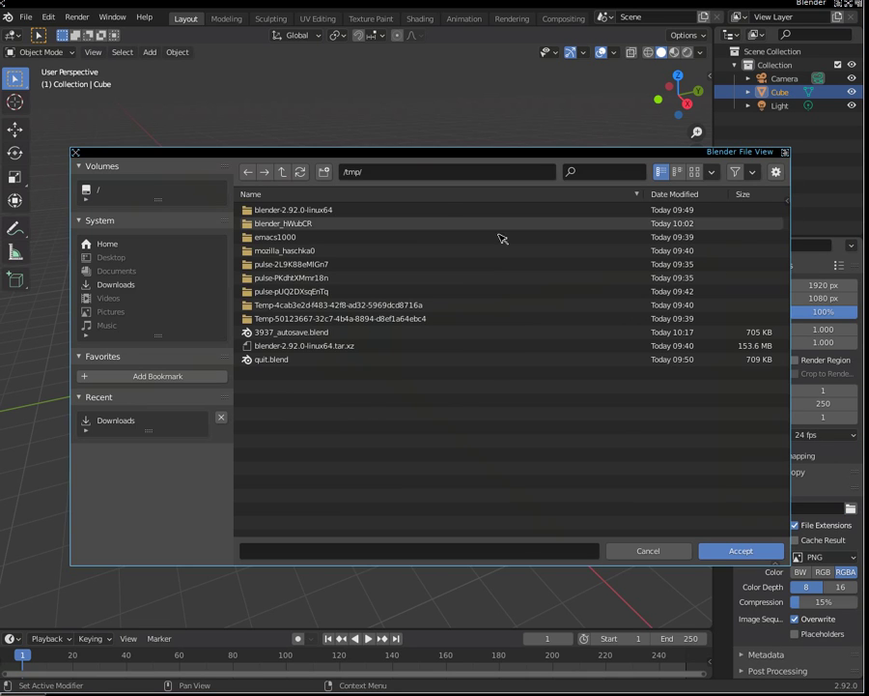
{"action": "left_click", "coordinate": [662, 550]}
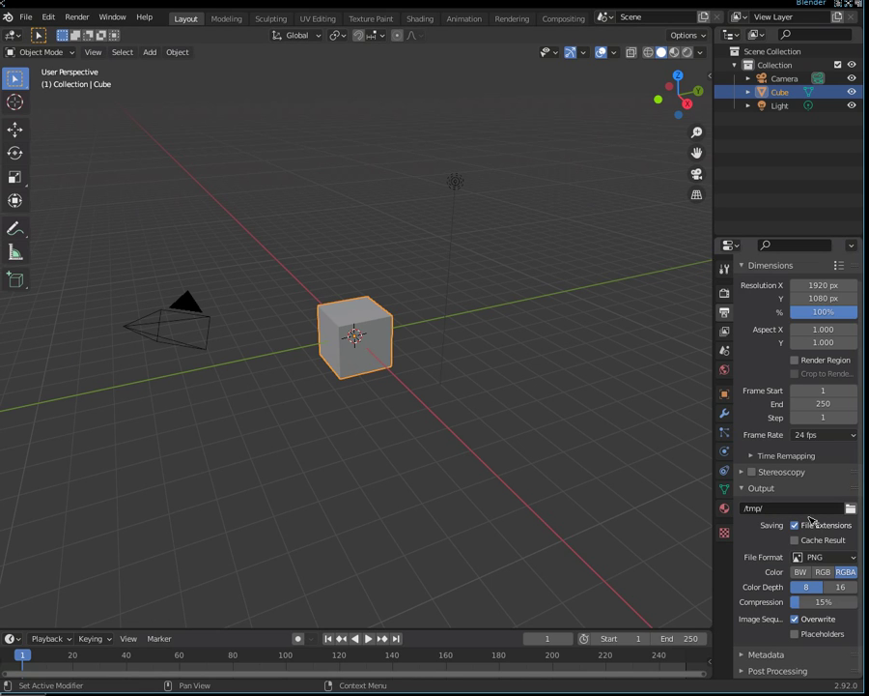
{"action": "left_click", "coordinate": [838, 558]}
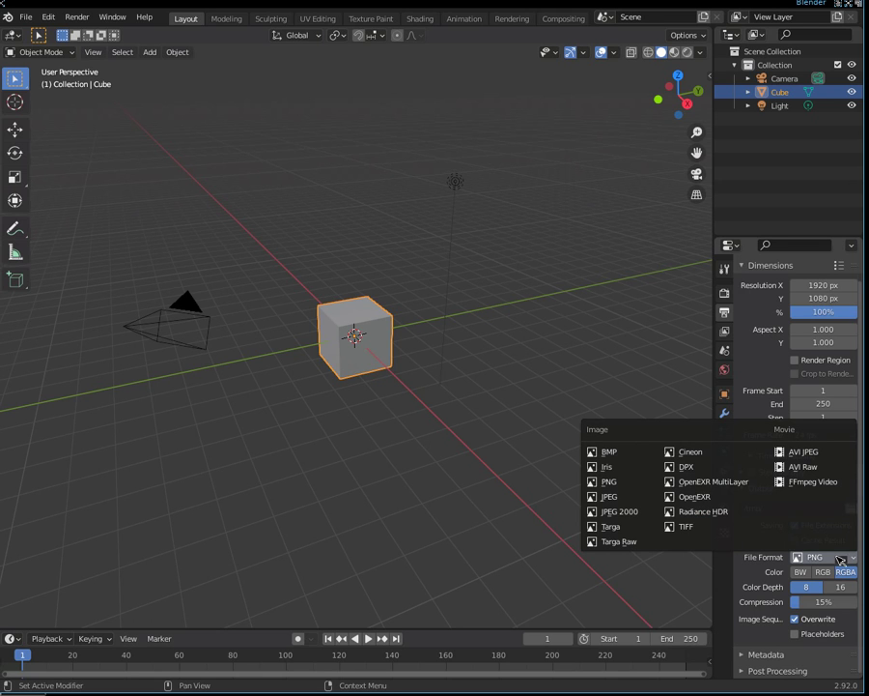
{"action": "left_click", "coordinate": [836, 559]}
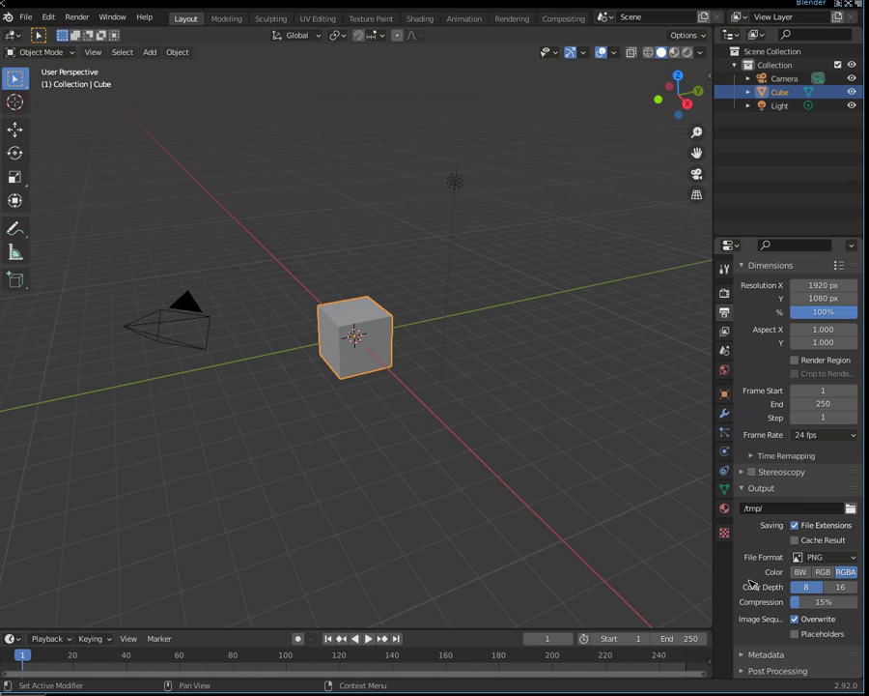
{"action": "left_click", "coordinate": [763, 508]}
{"action": "key", "text": "BackSpace"}
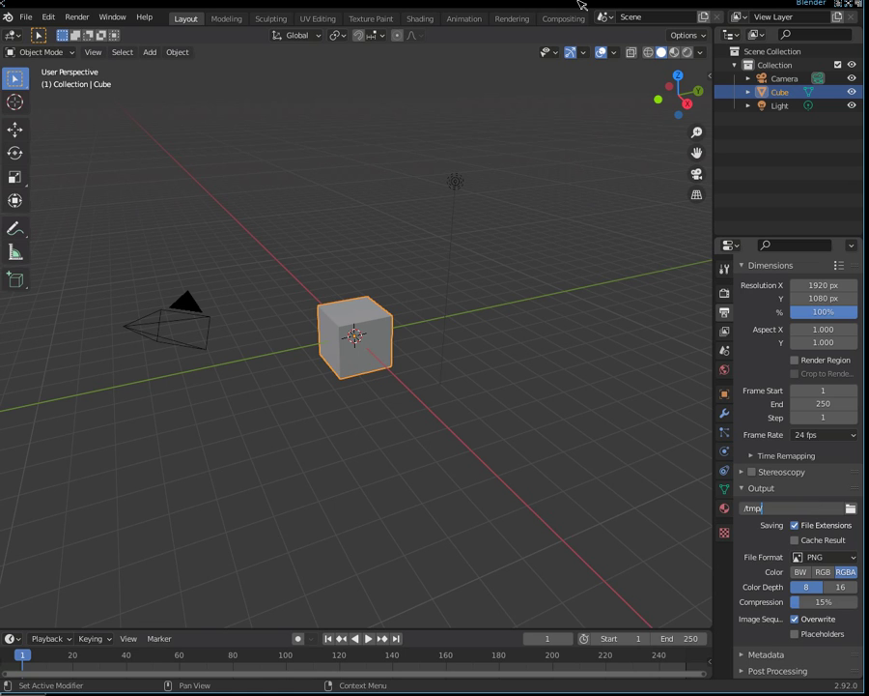
{"action": "type", "text": "/"}
{"action": "key", "text": "Return"}
{"action": "left_click", "coordinate": [836, 558]}
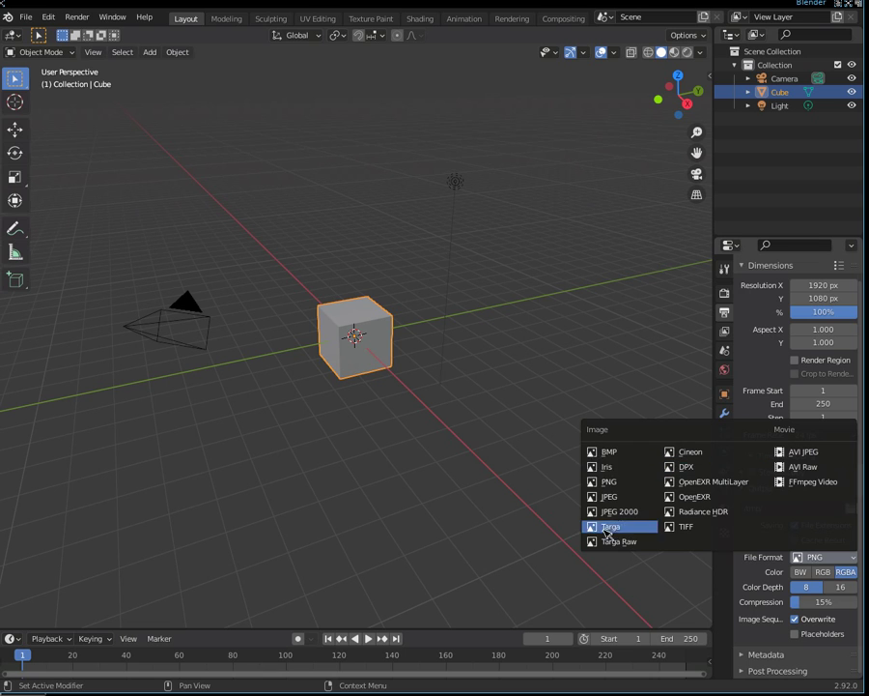
{"action": "left_click", "coordinate": [588, 477]}
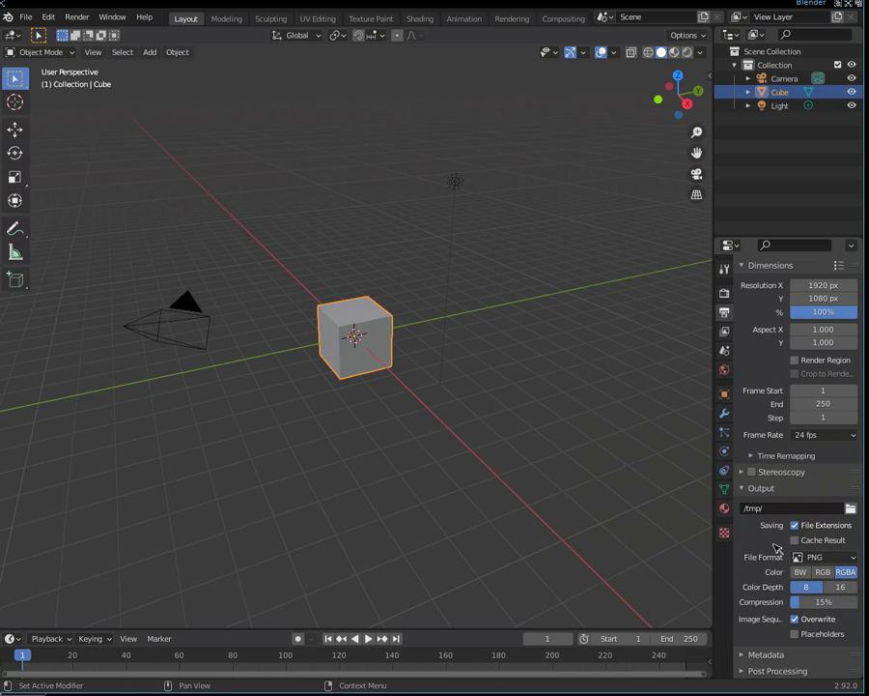
{"action": "left_click", "coordinate": [76, 16]}
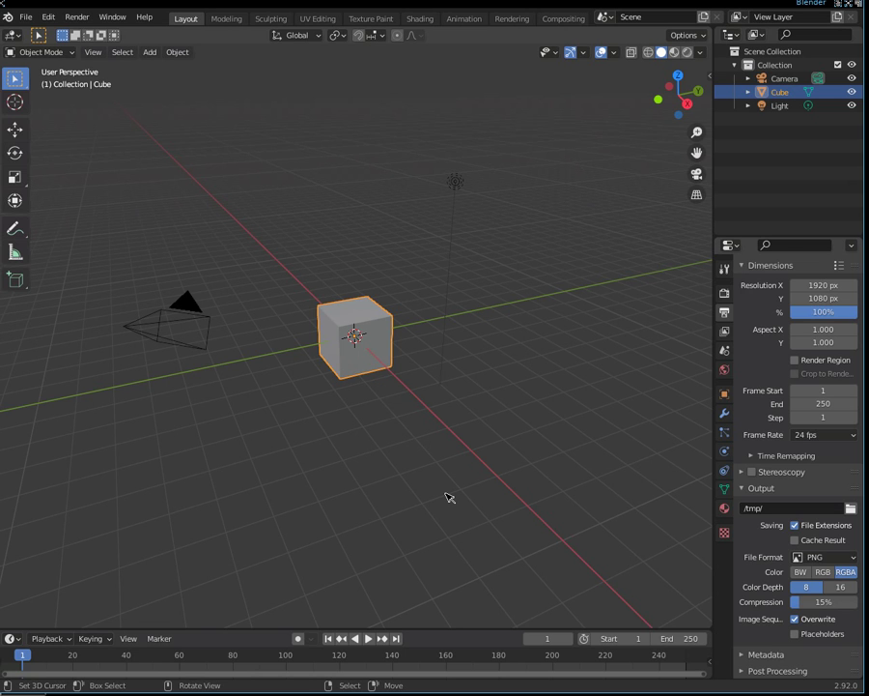
{"action": "left_click", "coordinate": [837, 556]}
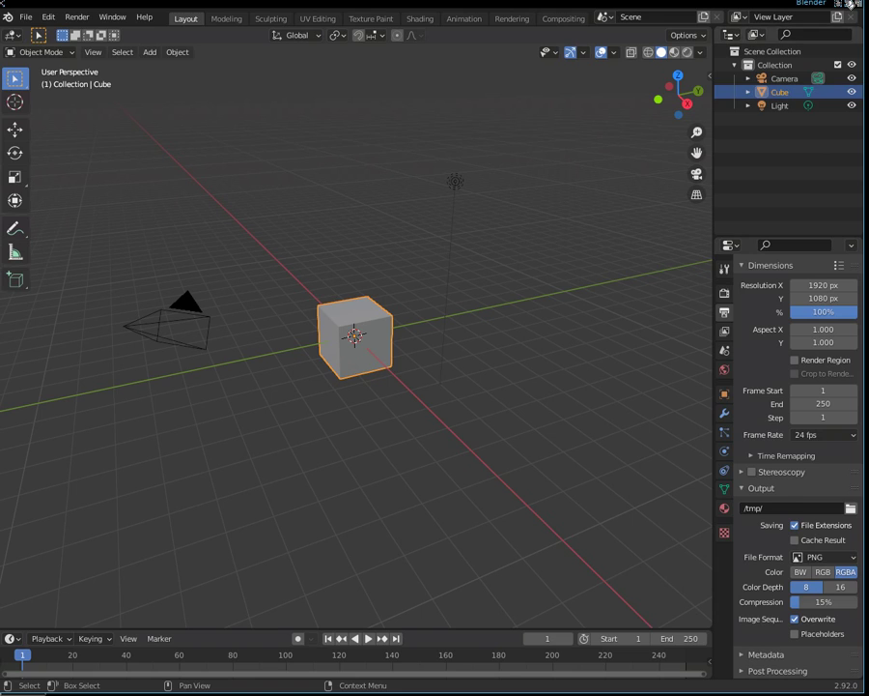
Enter an ffmpeg command converting the numbered PNG frames into out.mp4, then return to Blender
{"action": "left_click", "coordinate": [598, 4]}
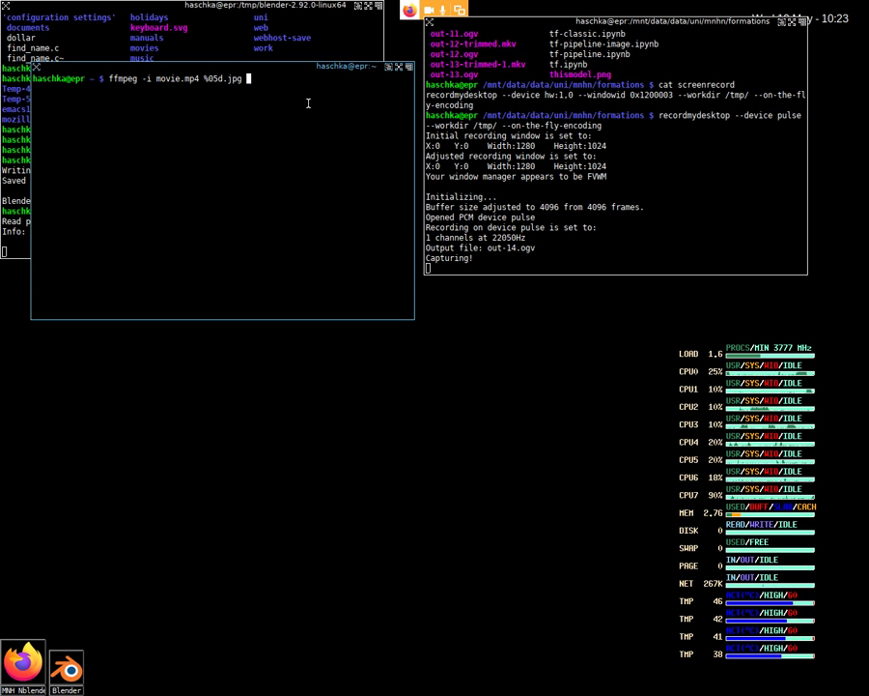
{"action": "key", "text": "BackSpace"}
{"action": "key", "text": "BackSpace"}
{"action": "key", "text": "BackSpace"}
{"action": "key", "text": "BackSpace"}
{"action": "key", "text": "BackSpace"}
{"action": "key", "text": "BackSpace"}
{"action": "key", "text": "BackSpace"}
{"action": "key", "text": "BackSpace"}
{"action": "key", "text": "BackSpace"}
{"action": "key", "text": "BackSpace"}
{"action": "type", "text": "ff"}
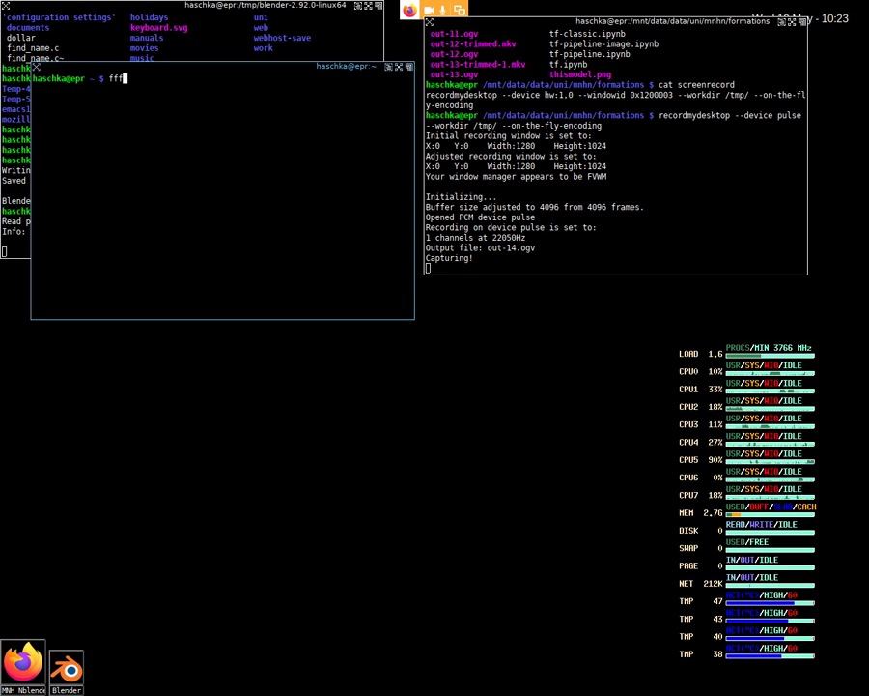
{"action": "type", "text": "mpeg -i"}
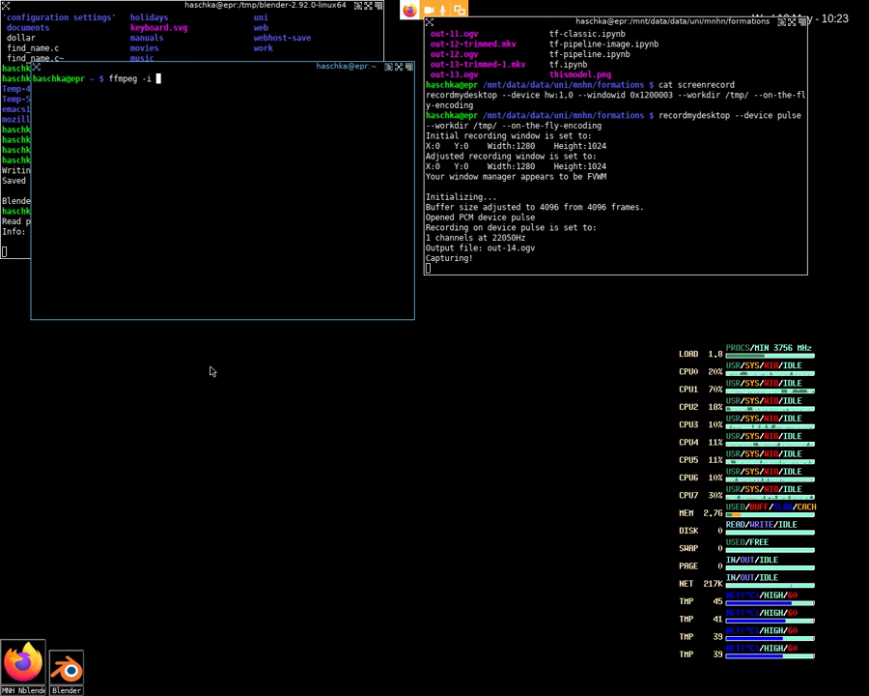
{"action": "type", "text": "%"}
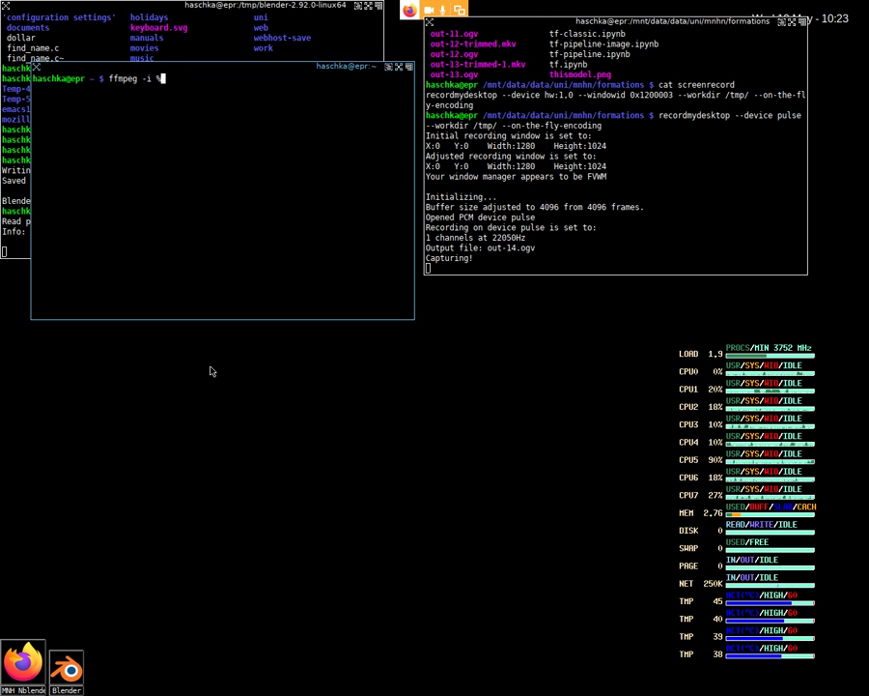
{"action": "type", "text": "05"}
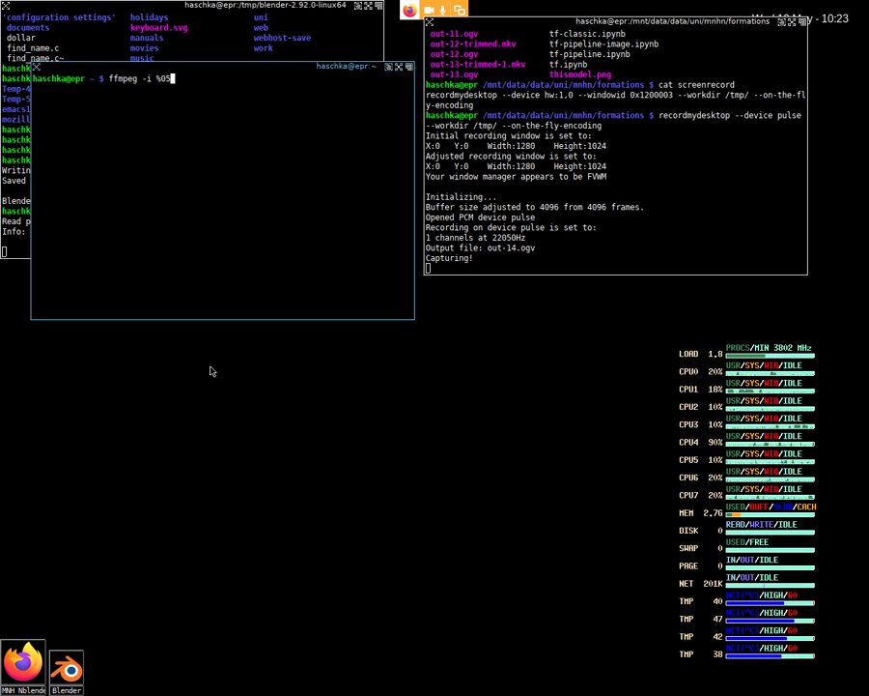
{"action": "type", "text": ".PNG"}
{"action": "key", "text": "BackSpace"}
{"action": "key", "text": "BackSpace"}
{"action": "key", "text": "BackSpace"}
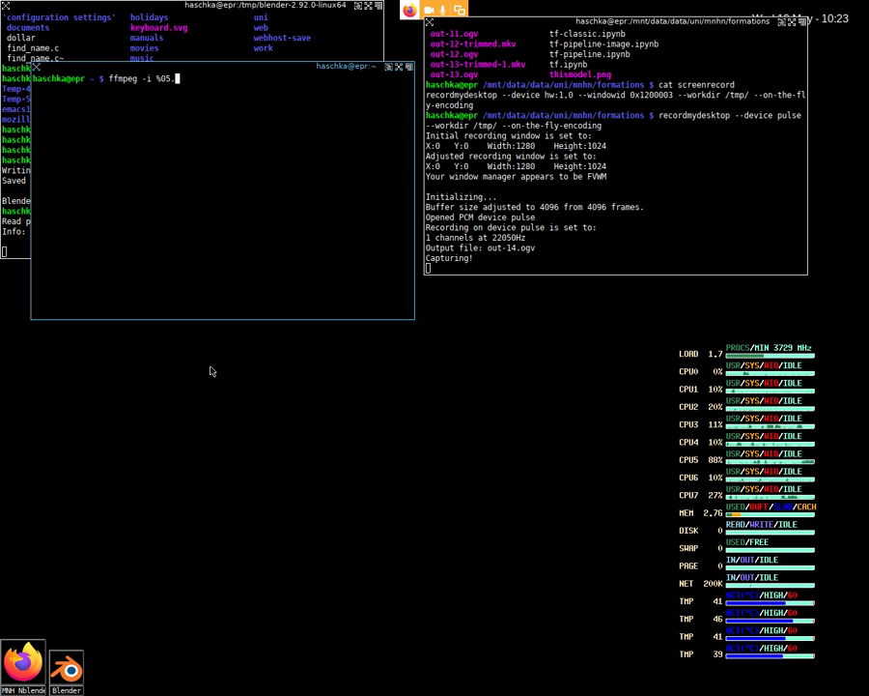
{"action": "type", "text": "png out "}
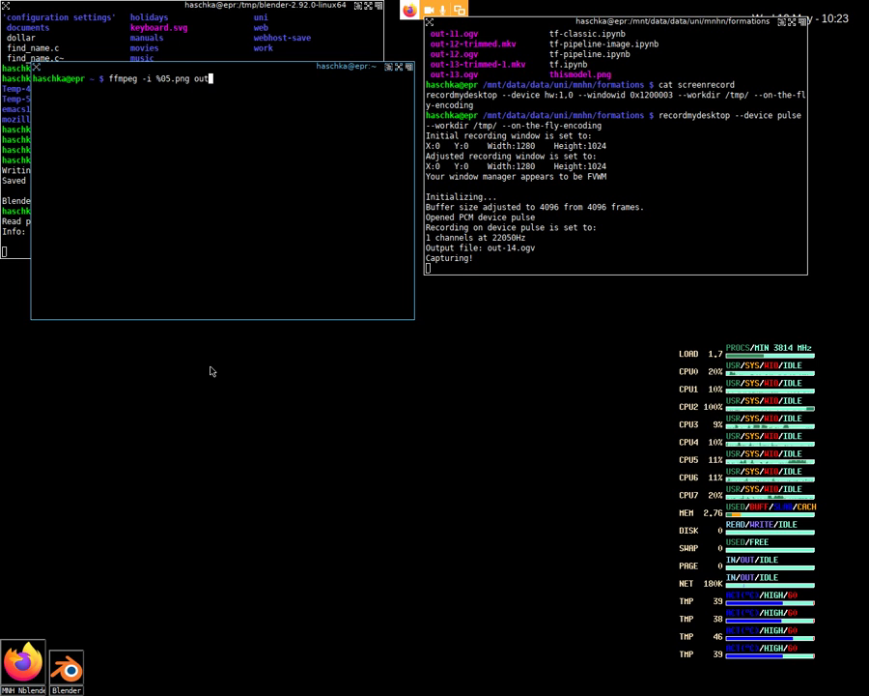
{"action": "type", "text": ".mov"}
{"action": "key", "text": "BackSpace"}
{"action": "key", "text": "BackSpace"}
{"action": "key", "text": "BackSpace"}
{"action": "key", "text": "BackSpace"}
{"action": "type", "text": "mp4"}
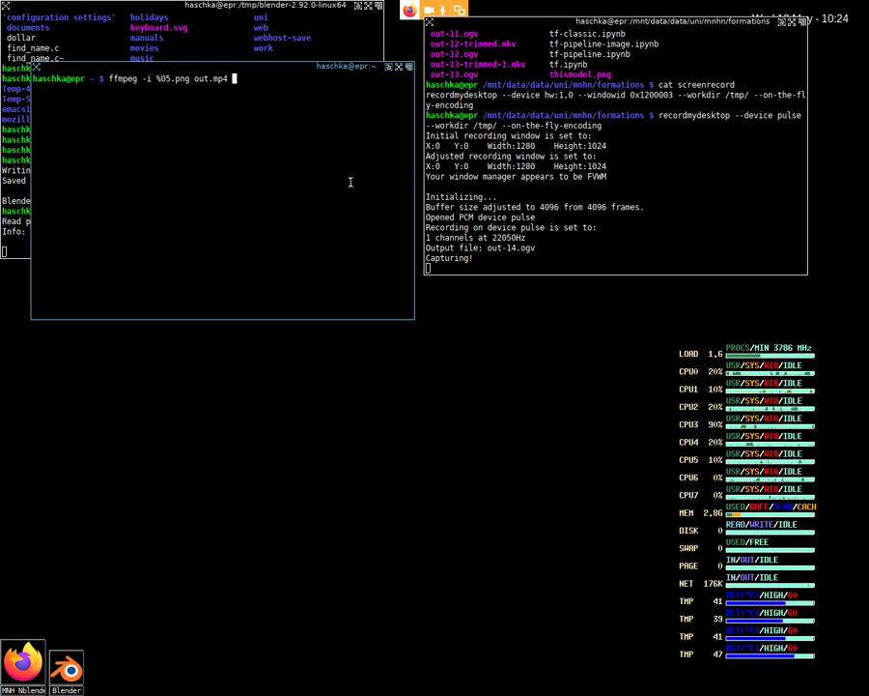
{"action": "key", "text": "alt+Tab"}
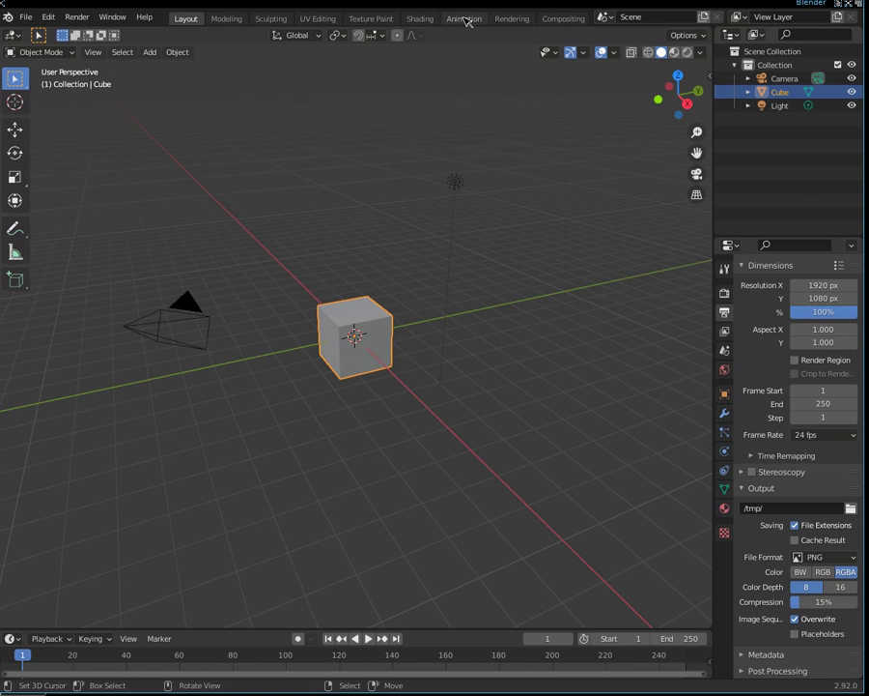
Switch to the Video Editing workspace with its empty sequencer and blank preview
{"action": "scroll", "coordinate": [468, 19], "scroll_direction": "down", "scroll_amount": 3}
{"action": "scroll", "coordinate": [464, 21], "scroll_direction": "down", "scroll_amount": 2}
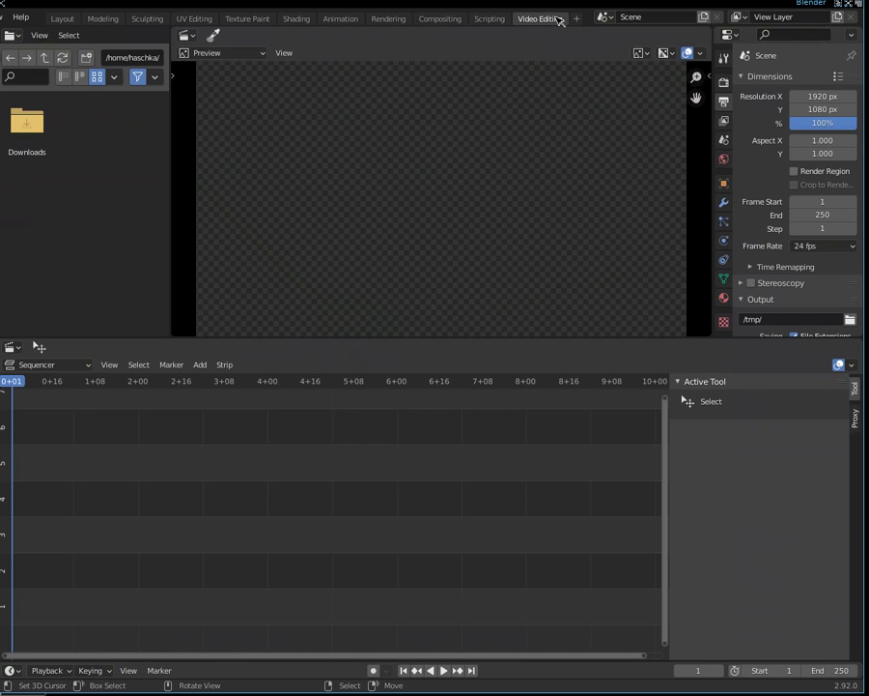
{"action": "left_click", "coordinate": [549, 18]}
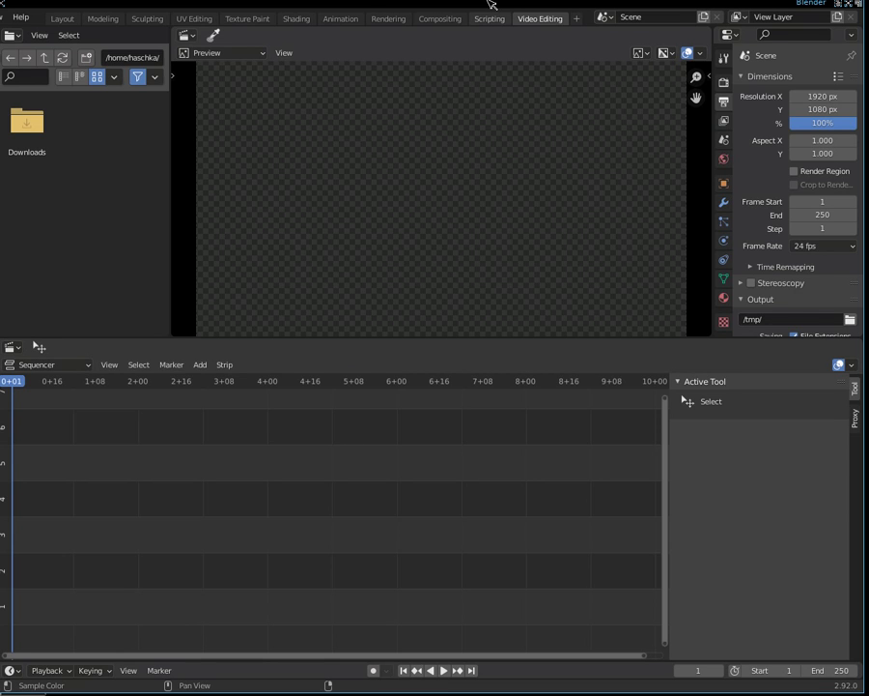
{"action": "left_click_drag", "start_coordinate": [491, 4], "coordinate": [497, 5]}
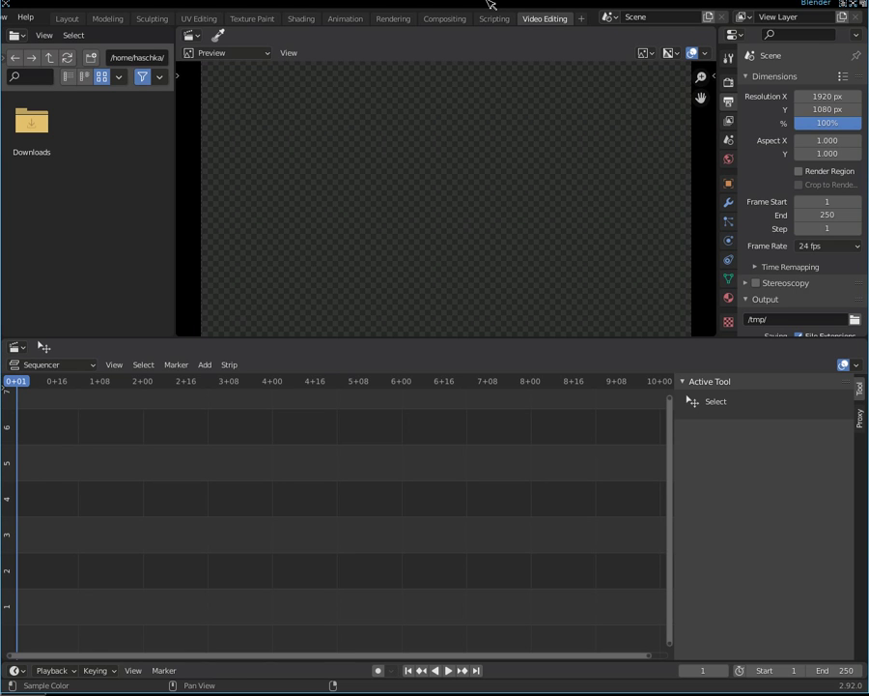
{"action": "scroll", "coordinate": [183, 18], "scroll_direction": "up", "scroll_amount": 1}
{"action": "scroll", "coordinate": [184, 18], "scroll_direction": "up", "scroll_amount": 2}
{"action": "scroll", "coordinate": [183, 19], "scroll_direction": "up", "scroll_amount": 1}
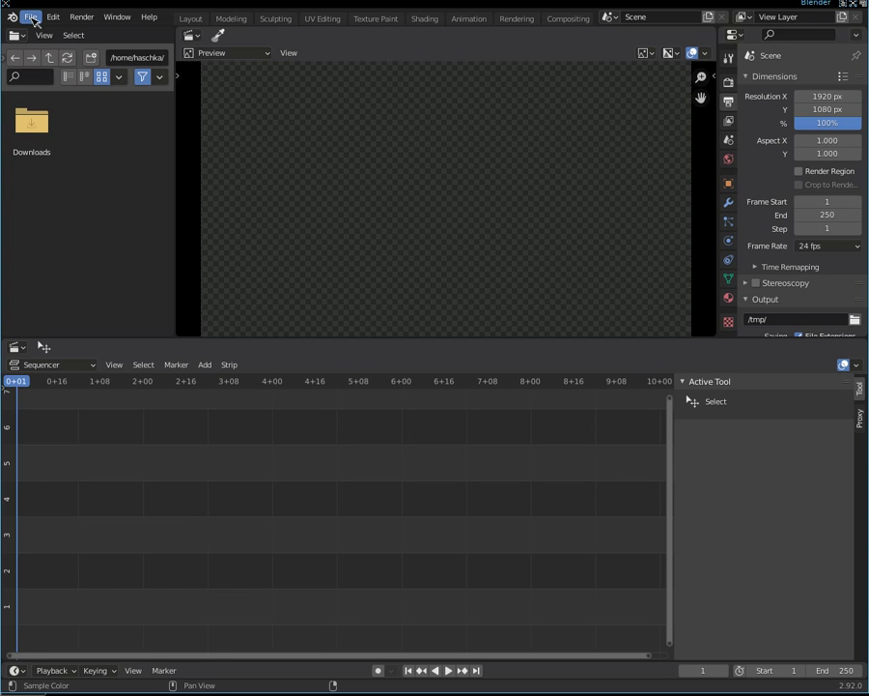
Start File > New but cancel the save-changes prompt, keeping the untitled file
{"action": "left_click", "coordinate": [32, 17]}
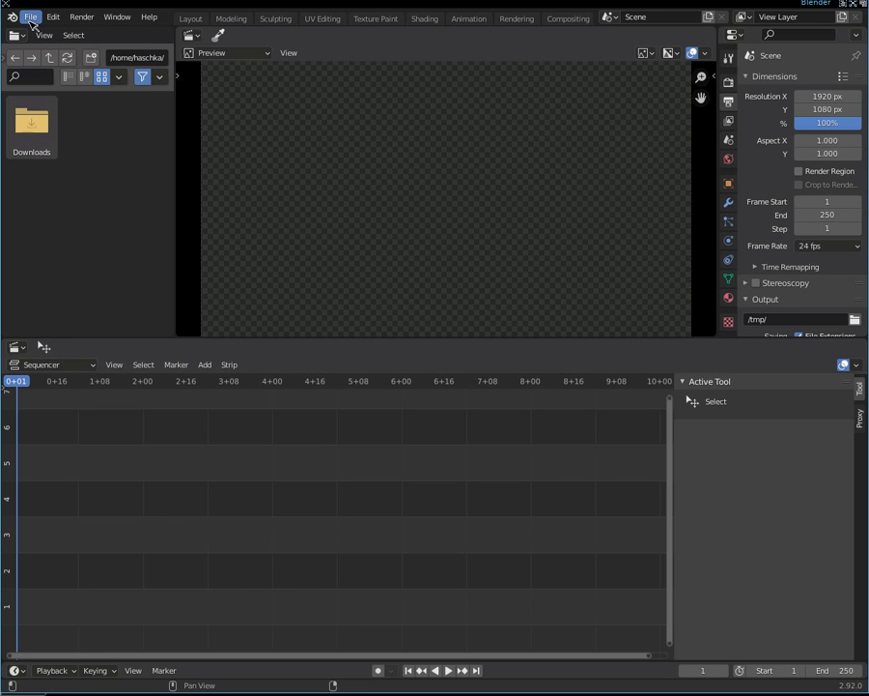
{"action": "left_click", "coordinate": [31, 17]}
{"action": "left_click", "coordinate": [52, 46]}
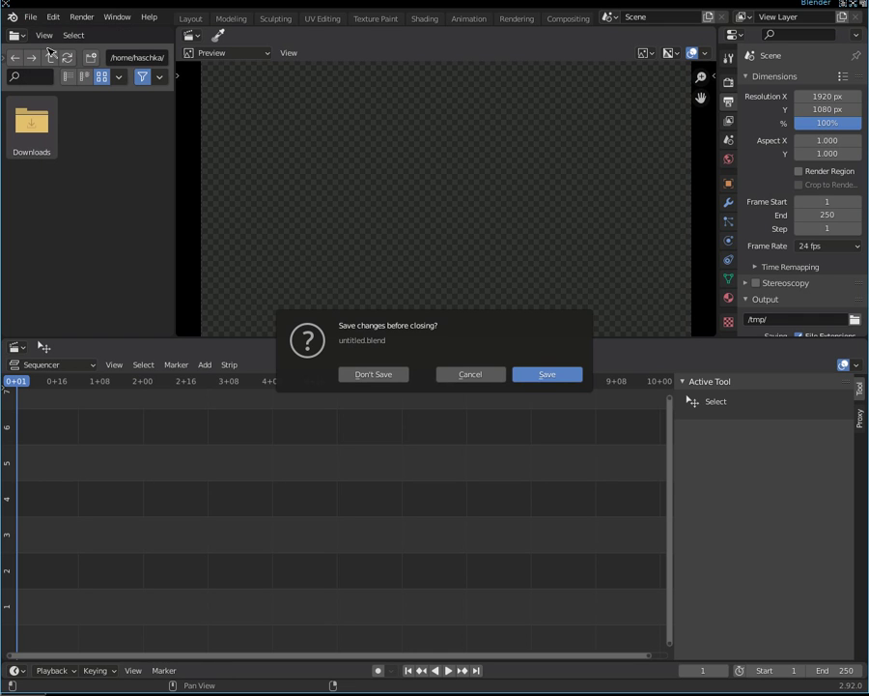
{"action": "left_click", "coordinate": [467, 374]}
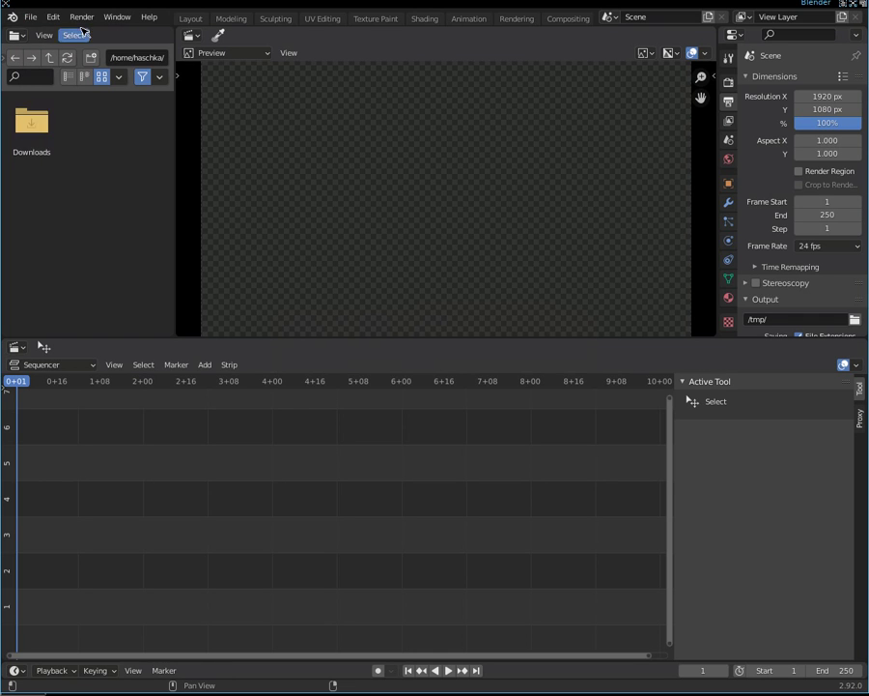
{"action": "left_click", "coordinate": [31, 16]}
Choose Add > Image/Sequence and browse from the root into /mnt/data/data/uni/mnhn
{"action": "left_click", "coordinate": [204, 364]}
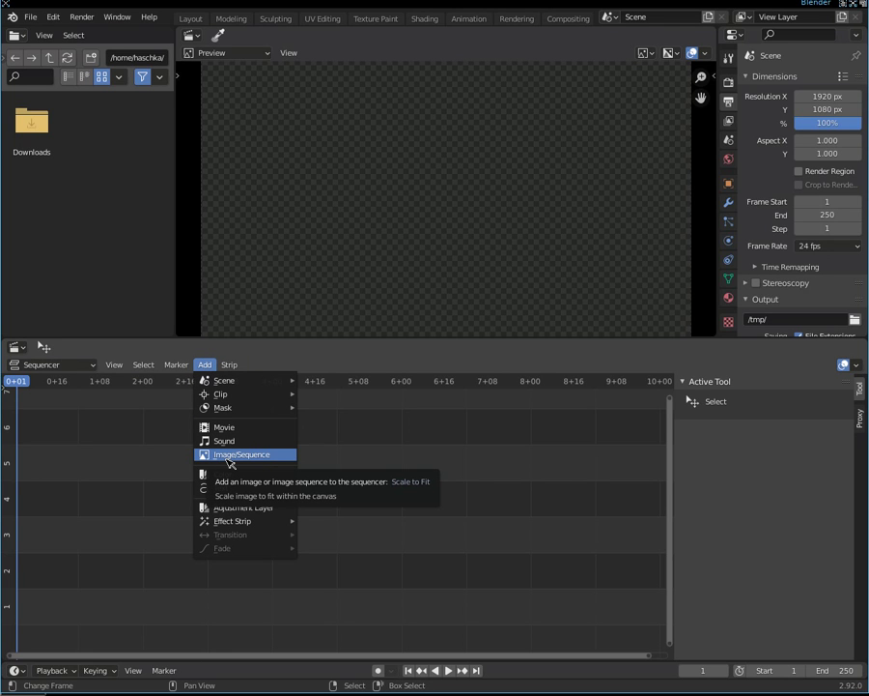
{"action": "left_click", "coordinate": [229, 456]}
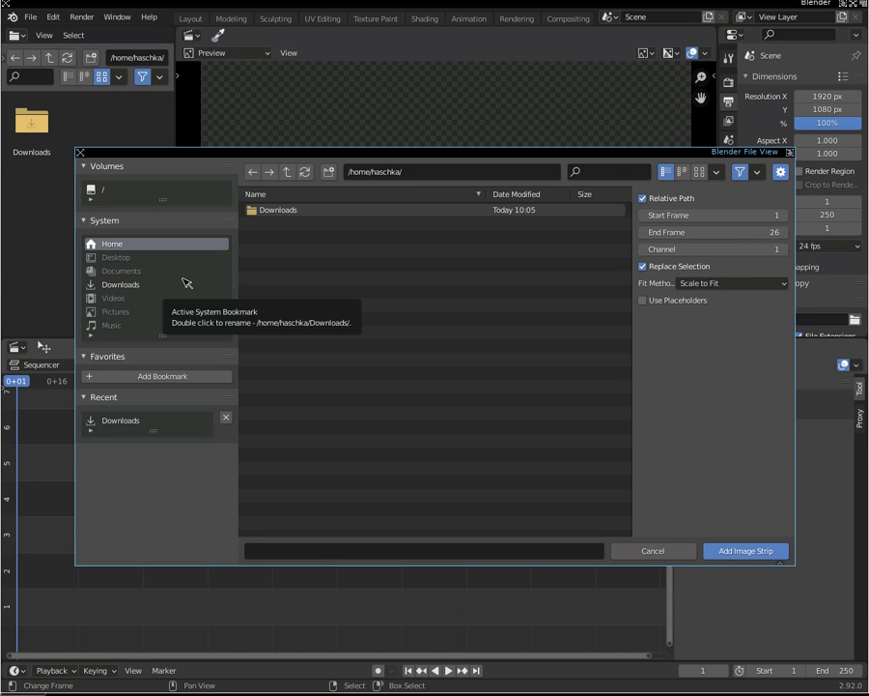
{"action": "left_click", "coordinate": [160, 191]}
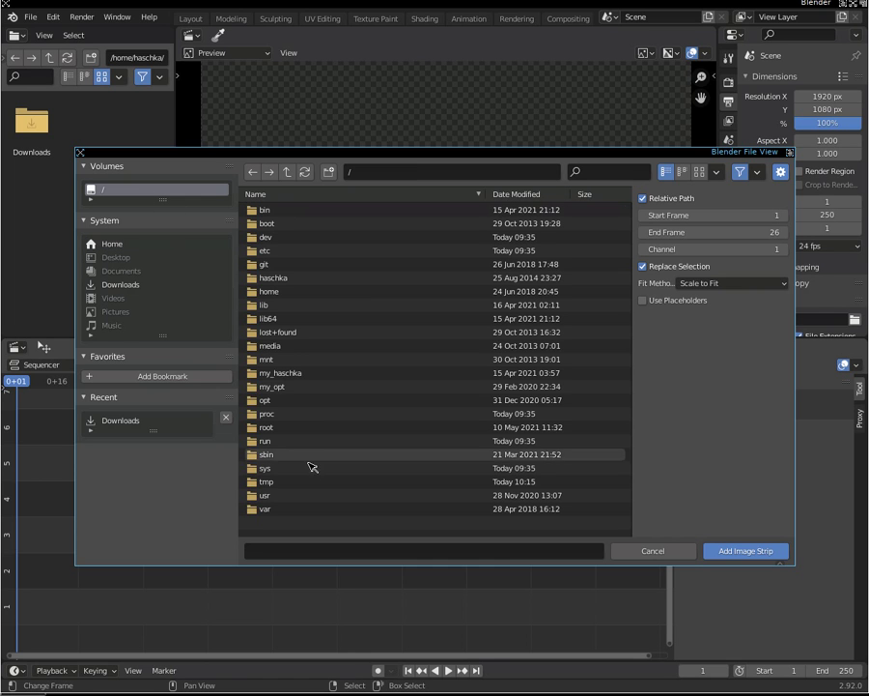
{"action": "double_click", "coordinate": [303, 361]}
{"action": "double_click", "coordinate": [293, 209]}
{"action": "double_click", "coordinate": [294, 210]}
{"action": "left_click", "coordinate": [301, 428]}
{"action": "double_click", "coordinate": [301, 428]}
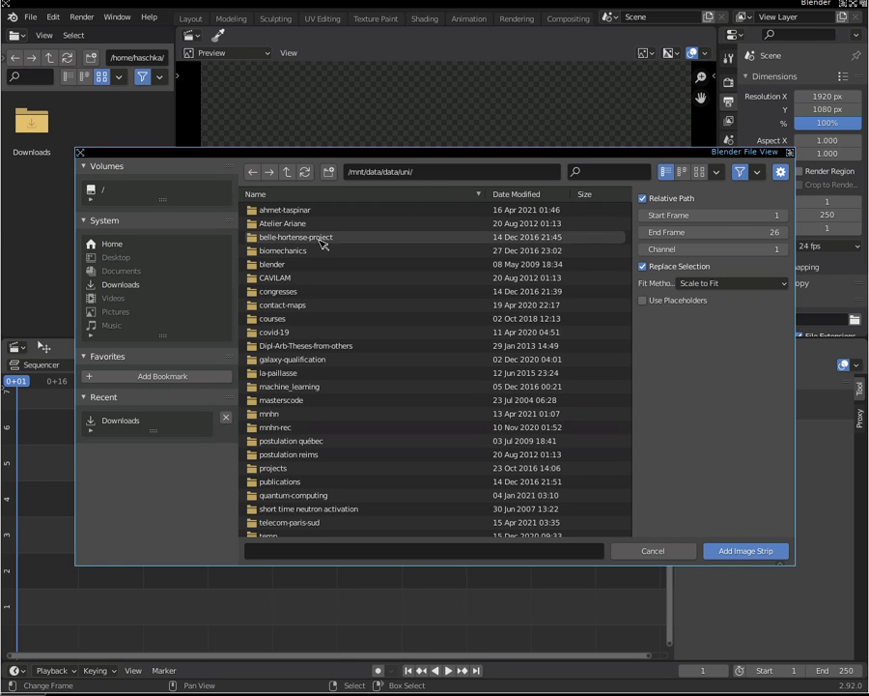
{"action": "double_click", "coordinate": [329, 414]}
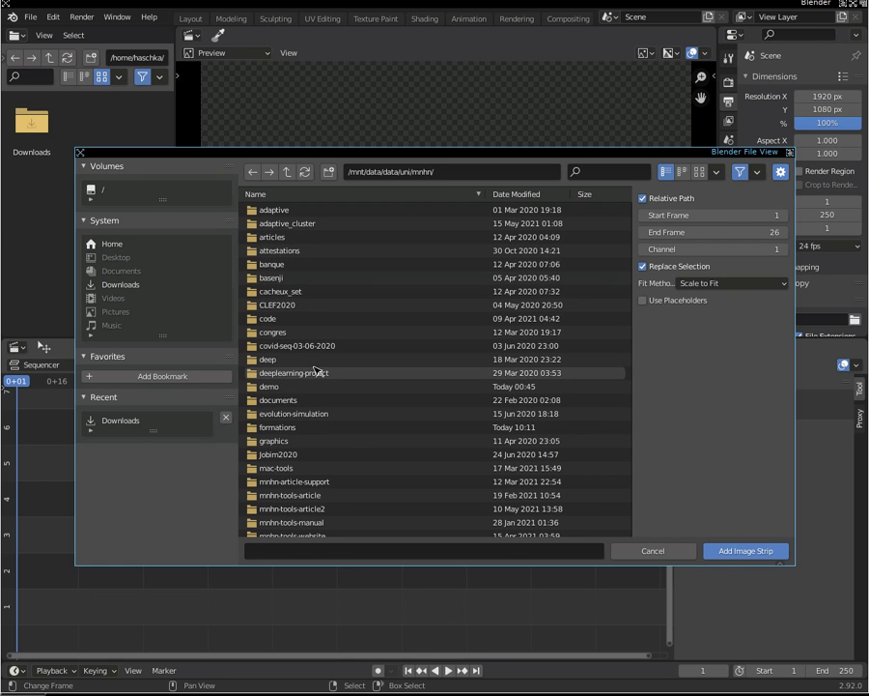
Continue into formations/blender/2020/ED to list the numbered PNG frames from 06000.png
{"action": "scroll", "coordinate": [360, 439], "scroll_direction": "down", "scroll_amount": 2}
{"action": "scroll", "coordinate": [359, 439], "scroll_direction": "up", "scroll_amount": 2}
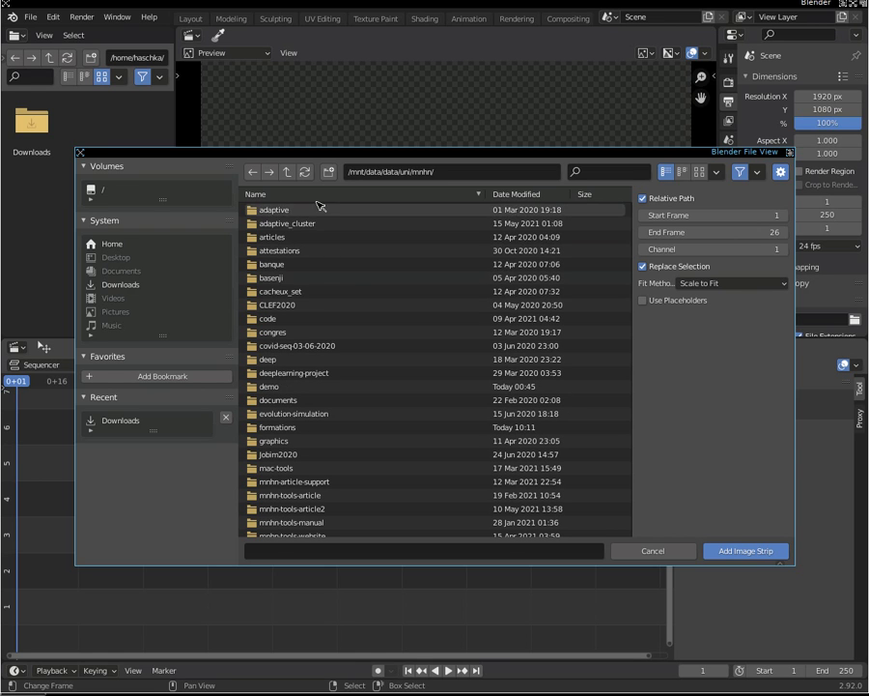
{"action": "double_click", "coordinate": [324, 426]}
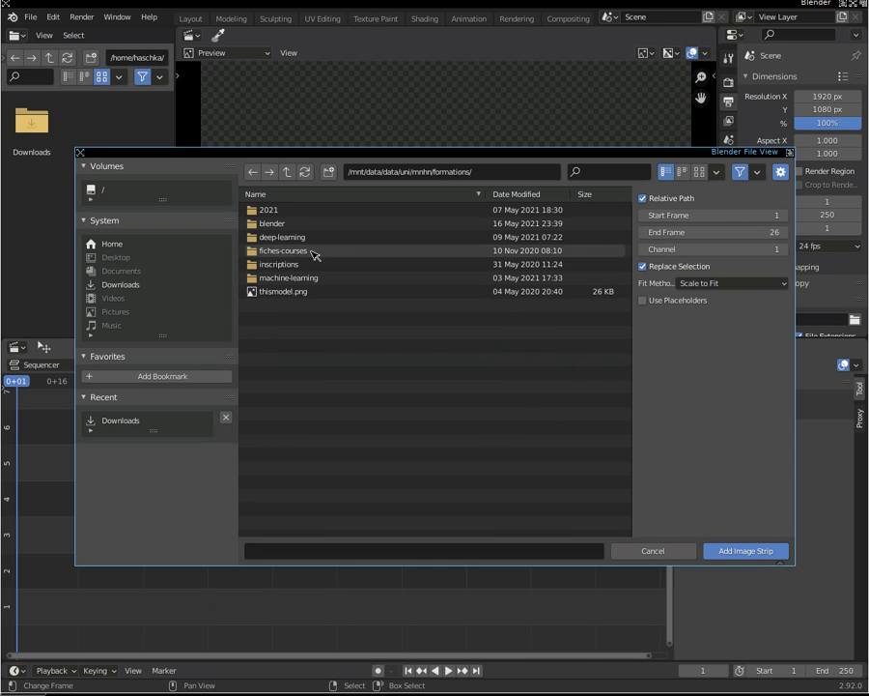
{"action": "double_click", "coordinate": [302, 224]}
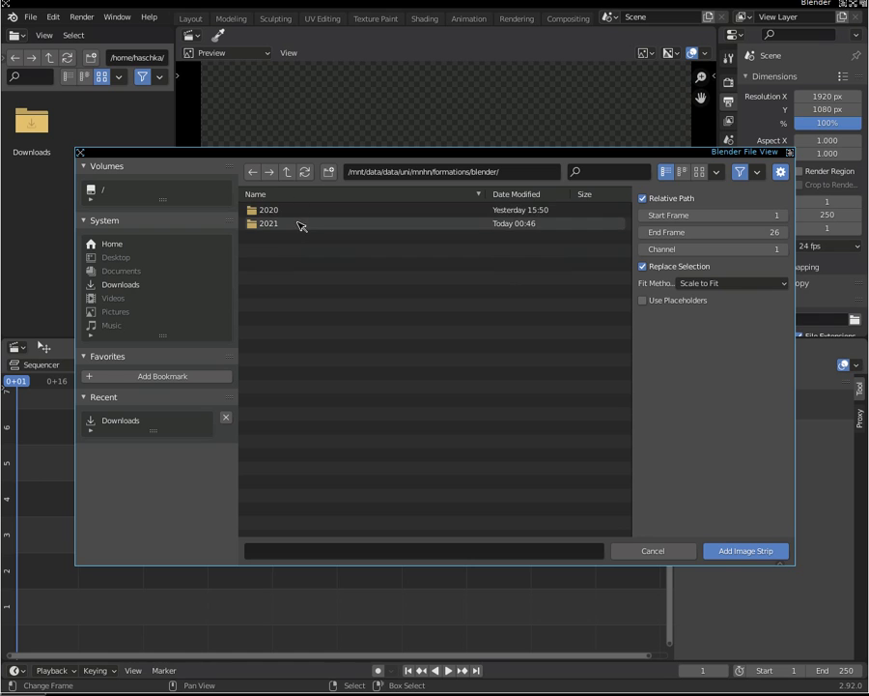
{"action": "double_click", "coordinate": [302, 211]}
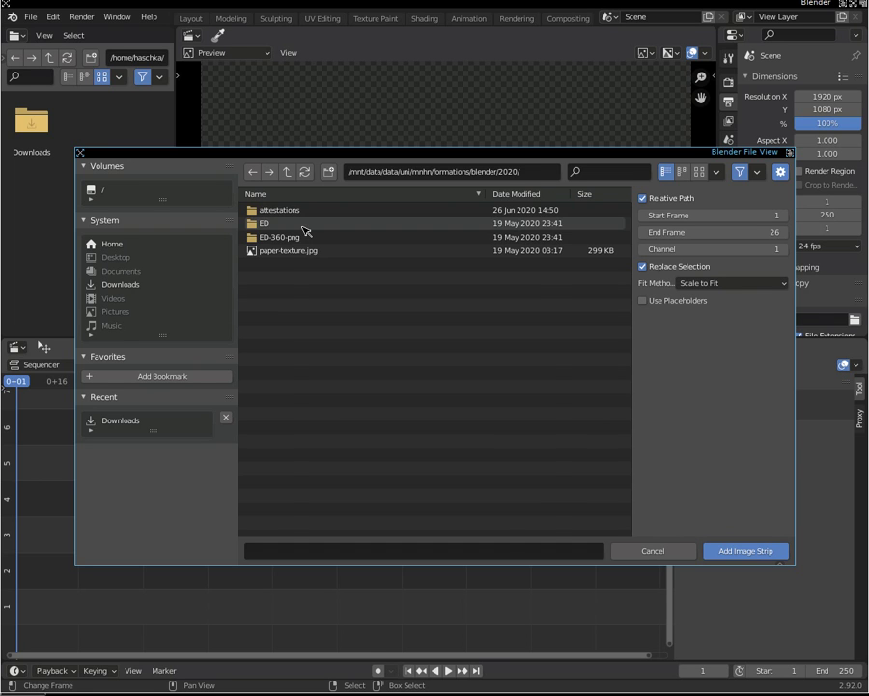
{"action": "double_click", "coordinate": [306, 224]}
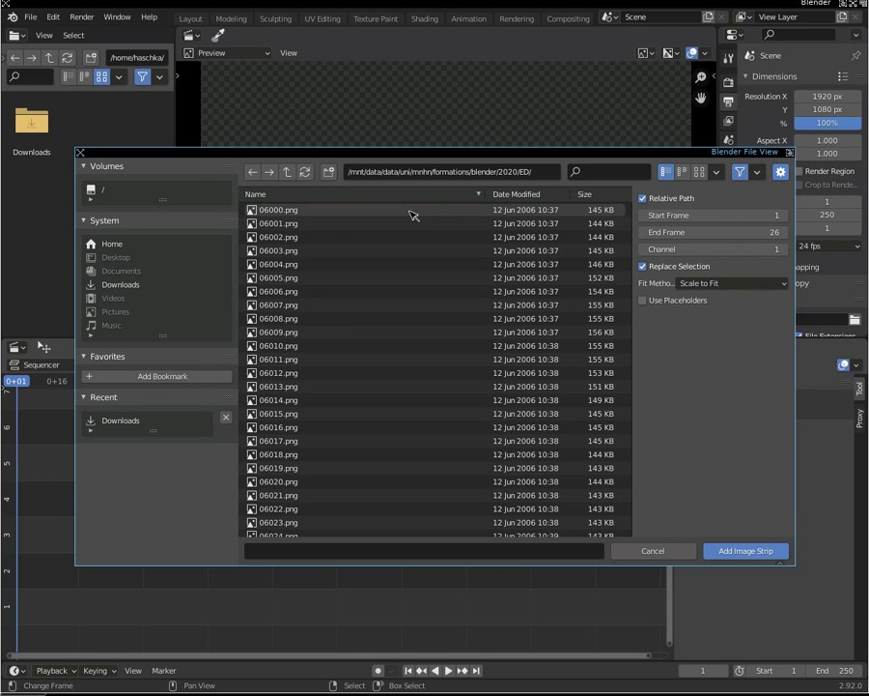
{"action": "scroll", "coordinate": [410, 223], "scroll_direction": "down", "scroll_amount": 3}
{"action": "scroll", "coordinate": [409, 225], "scroll_direction": "up", "scroll_amount": 3}
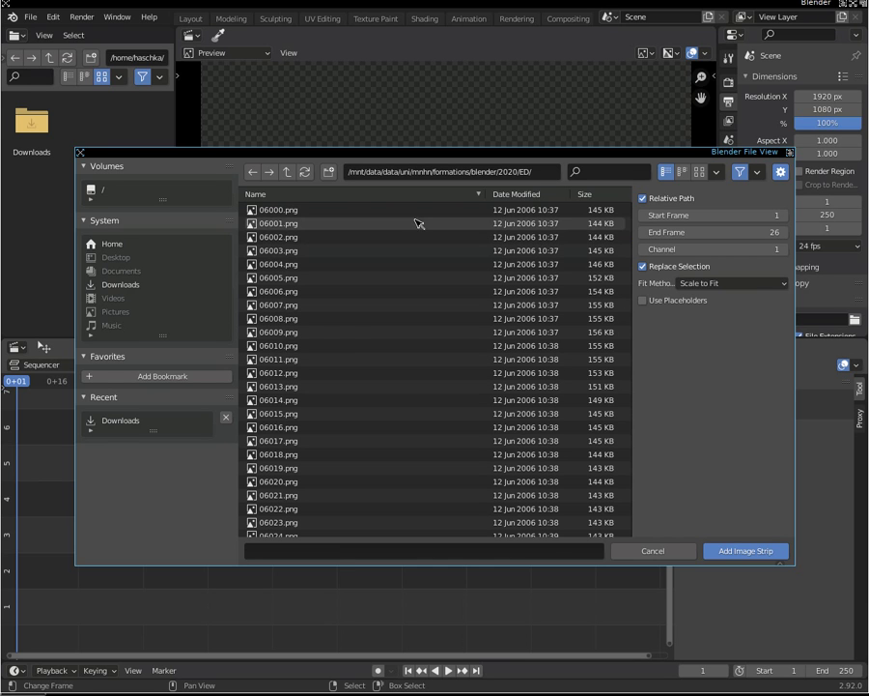
{"action": "key", "text": "b"}
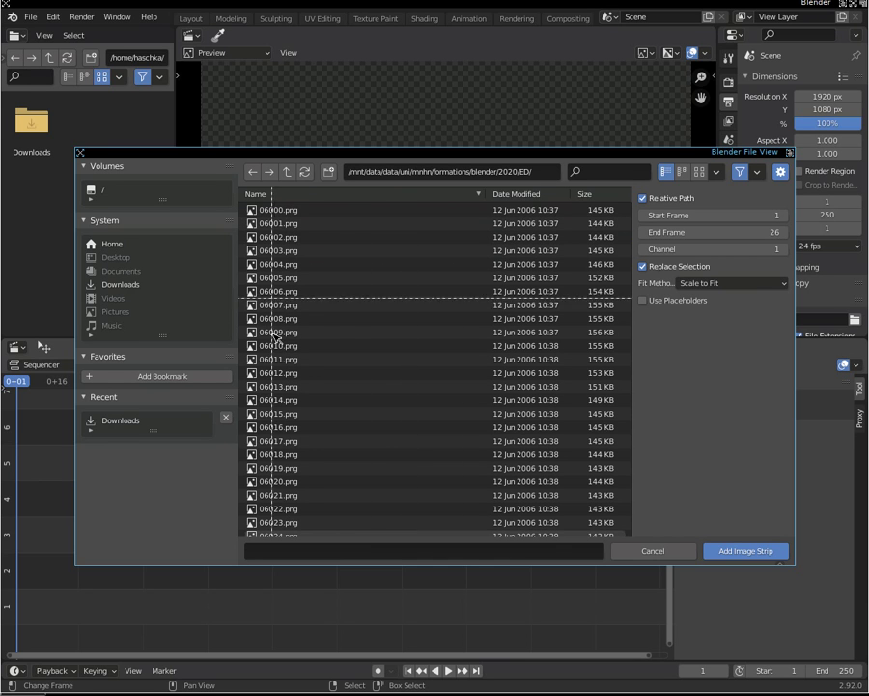
Select all PNG frames in the ED folder and add them as one image strip on channel 1
{"action": "left_click_drag", "start_coordinate": [473, 332], "coordinate": [459, 320]}
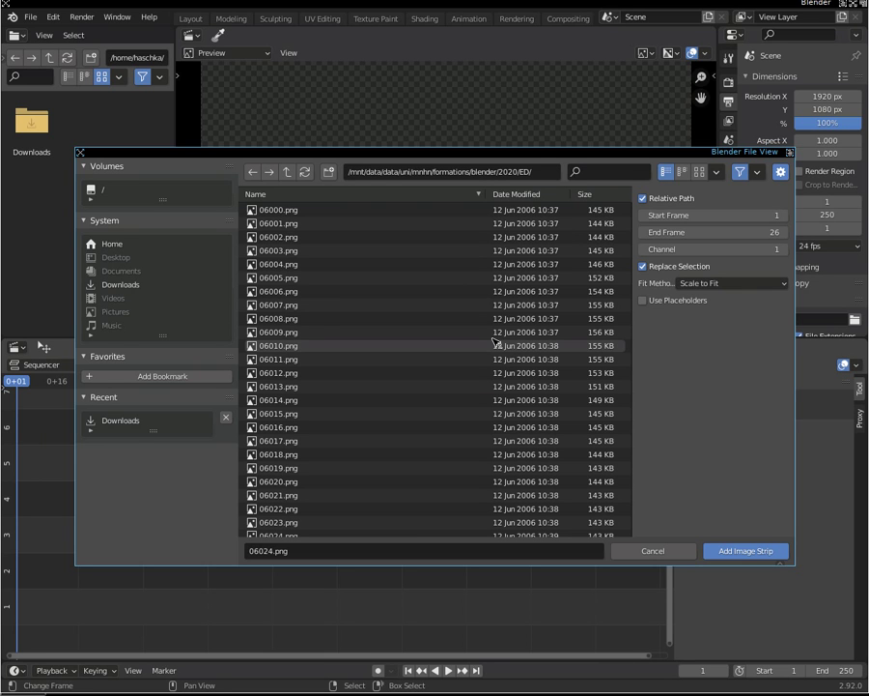
{"action": "key", "text": "a"}
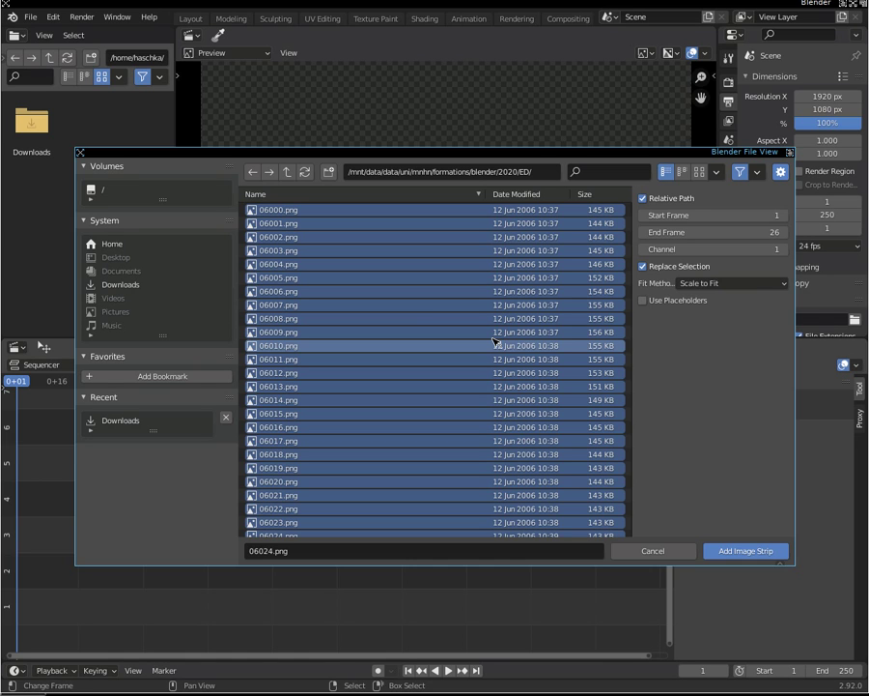
{"action": "left_click", "coordinate": [753, 557]}
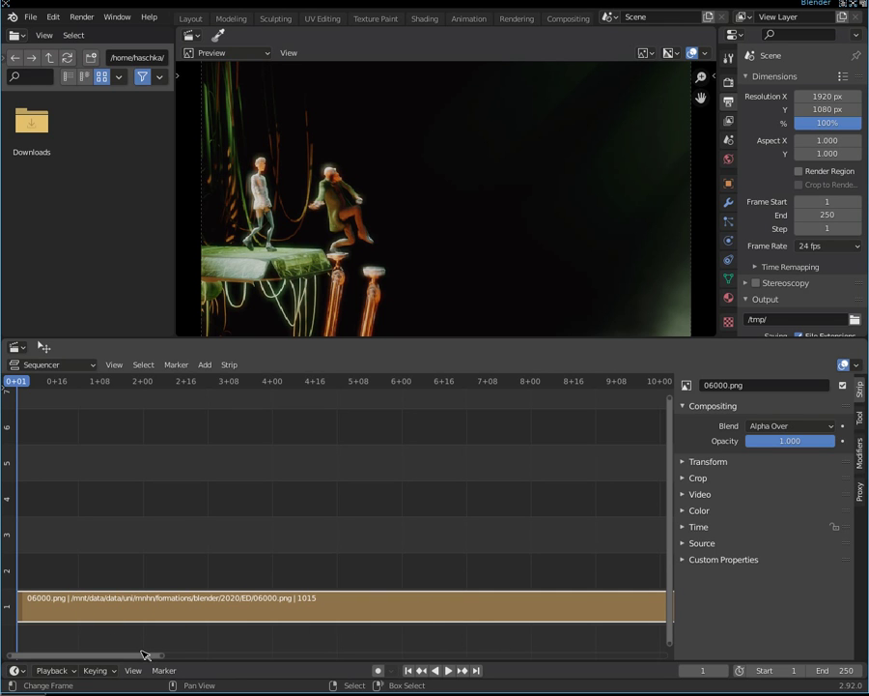
Set the scene's Frame End to 1015 and move the playhead to frame 353
{"action": "mouse_move", "coordinate": [145, 657]}
{"action": "left_mouse_down"}
{"action": "mouse_move", "coordinate": [694, 661]}
{"action": "mouse_move", "coordinate": [494, 637]}
{"action": "left_mouse_up"}
{"action": "mouse_move", "coordinate": [599, 655]}
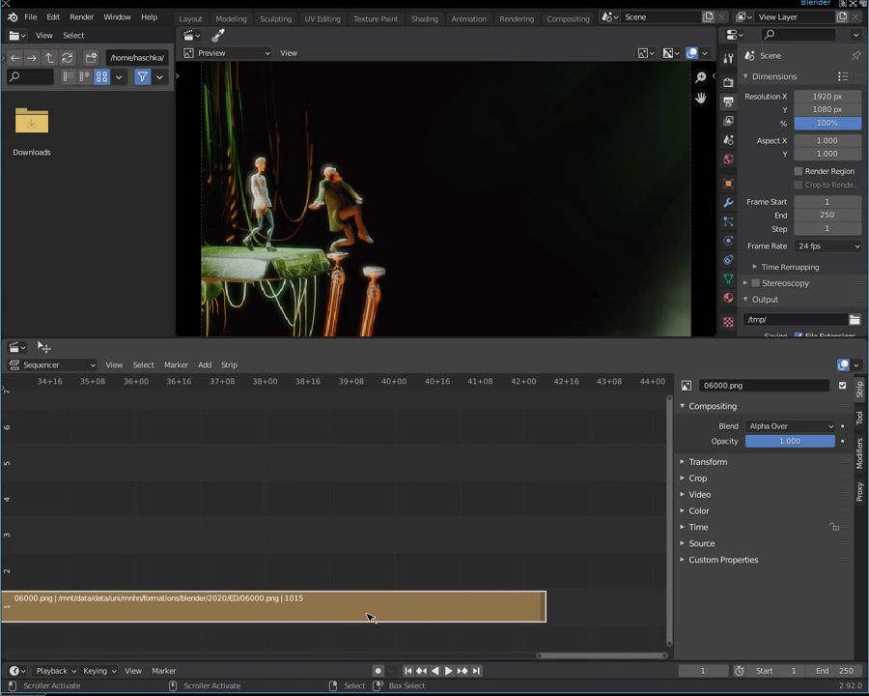
{"action": "mouse_move", "coordinate": [564, 656]}
{"action": "left_mouse_down"}
{"action": "mouse_move", "coordinate": [43, 658]}
{"action": "mouse_move", "coordinate": [53, 667]}
{"action": "left_mouse_up"}
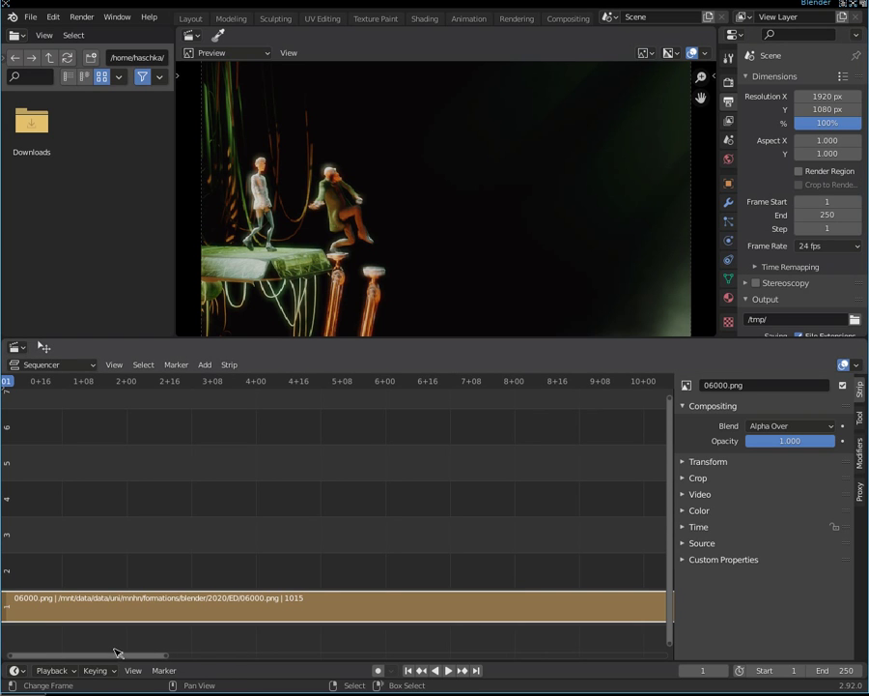
{"action": "mouse_move", "coordinate": [116, 657]}
{"action": "left_mouse_down"}
{"action": "mouse_move", "coordinate": [331, 660]}
{"action": "mouse_move", "coordinate": [647, 641]}
{"action": "mouse_move", "coordinate": [629, 636]}
{"action": "left_mouse_up"}
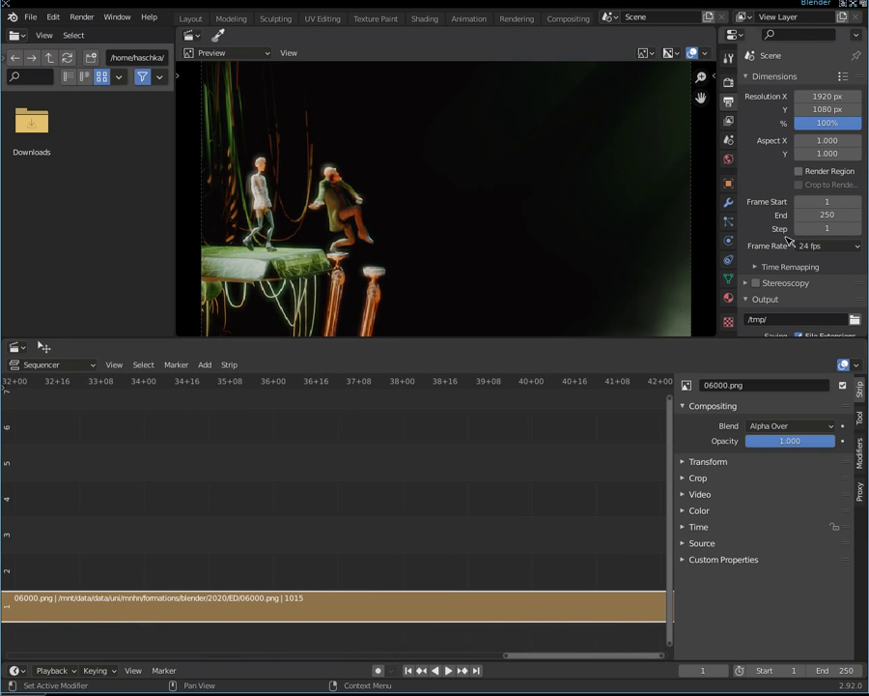
{"action": "left_click", "coordinate": [821, 213]}
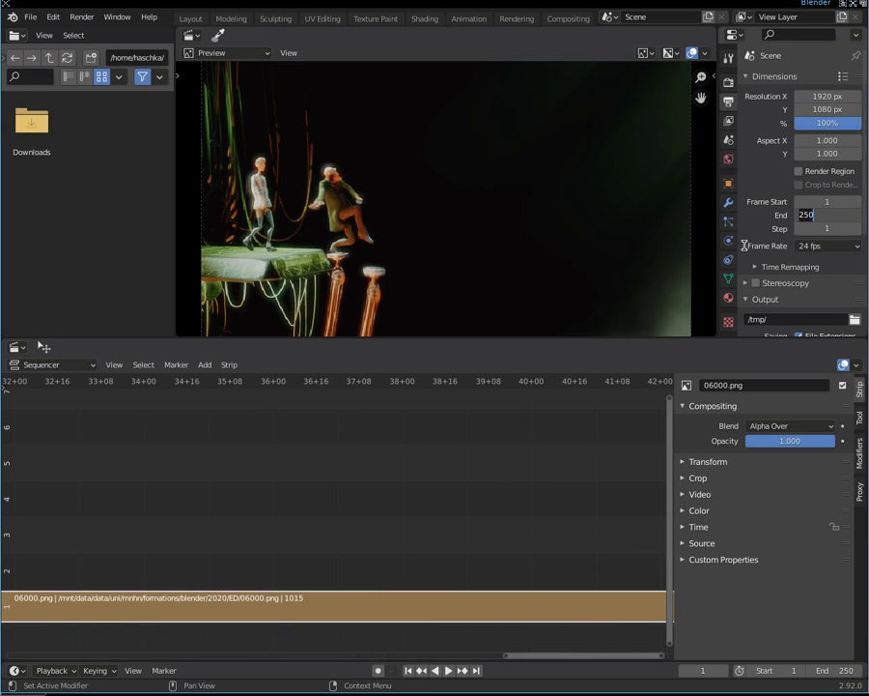
{"action": "type", "text": "1015"}
{"action": "key", "text": "Return"}
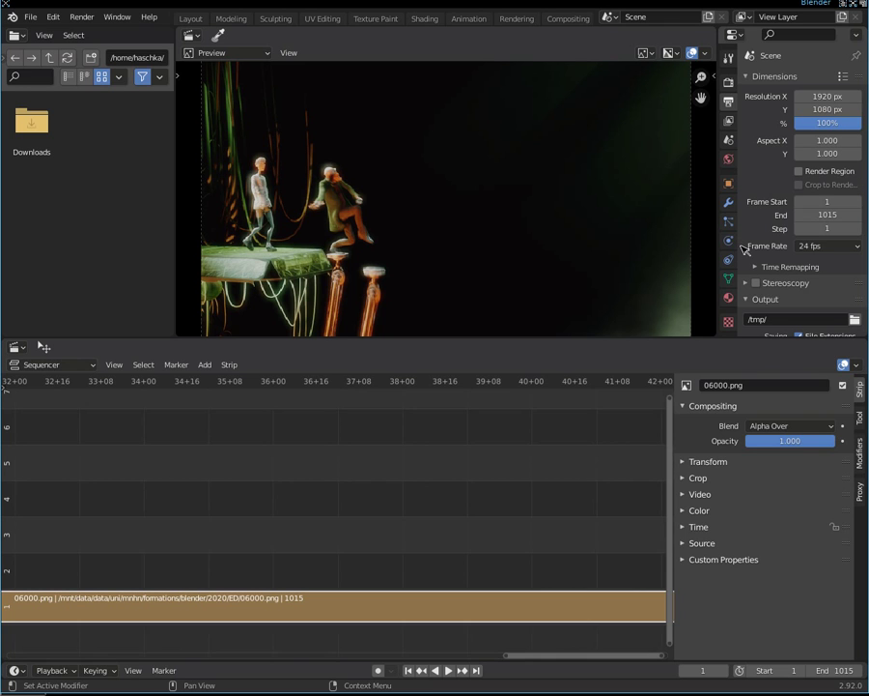
{"action": "left_click_drag", "start_coordinate": [557, 655], "coordinate": [38, 663]}
{"action": "left_click", "coordinate": [170, 649]}
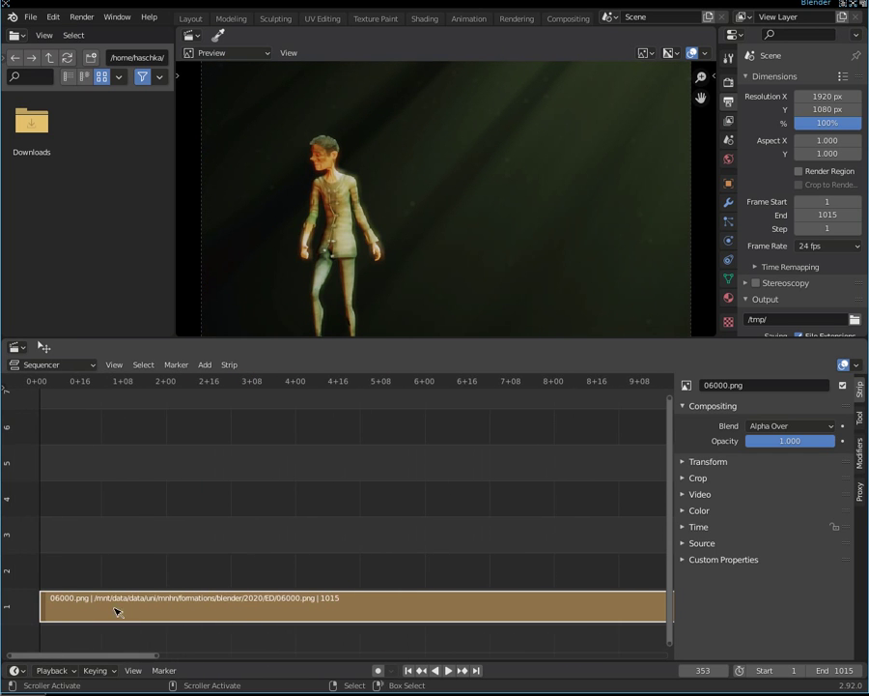
Play and scrub the 06000.png strip to locate the shot change at frame 169
{"action": "key", "text": "shift+Left"}
{"action": "key", "text": "space"}
{"action": "mouse_move", "coordinate": [425, 499]}
{"action": "left_mouse_down"}
{"action": "mouse_move", "coordinate": [593, 483]}
{"action": "mouse_move", "coordinate": [284, 486]}
{"action": "left_mouse_up"}
{"action": "mouse_move", "coordinate": [429, 484]}
{"action": "left_mouse_down"}
{"action": "mouse_move", "coordinate": [525, 480]}
{"action": "mouse_move", "coordinate": [357, 483]}
{"action": "mouse_move", "coordinate": [562, 494]}
{"action": "mouse_move", "coordinate": [493, 495]}
{"action": "left_mouse_up"}
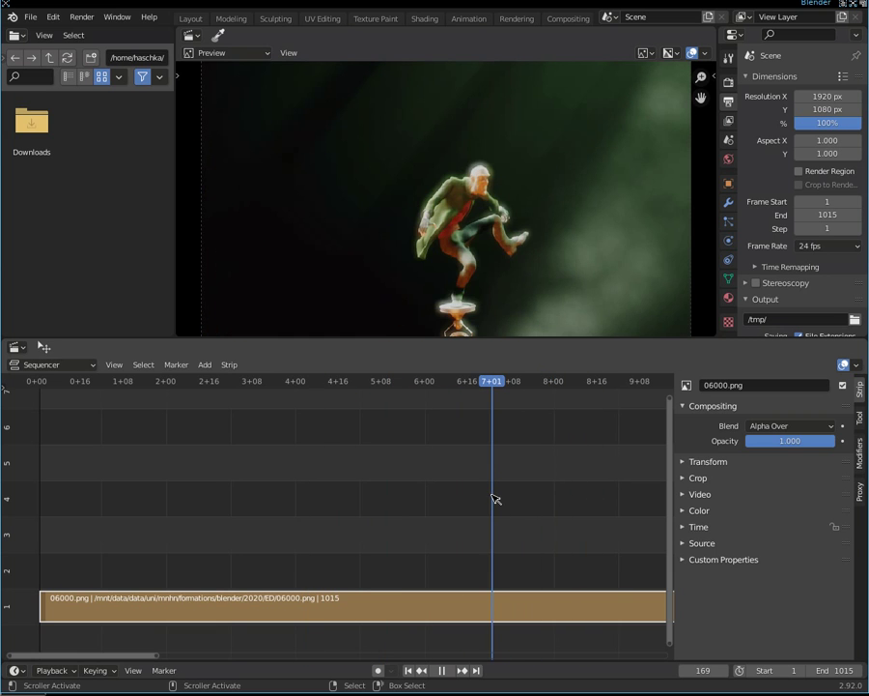
{"action": "mouse_move", "coordinate": [136, 653]}
{"action": "left_mouse_down"}
{"action": "mouse_move", "coordinate": [187, 659]}
{"action": "mouse_move", "coordinate": [166, 657]}
{"action": "left_mouse_up"}
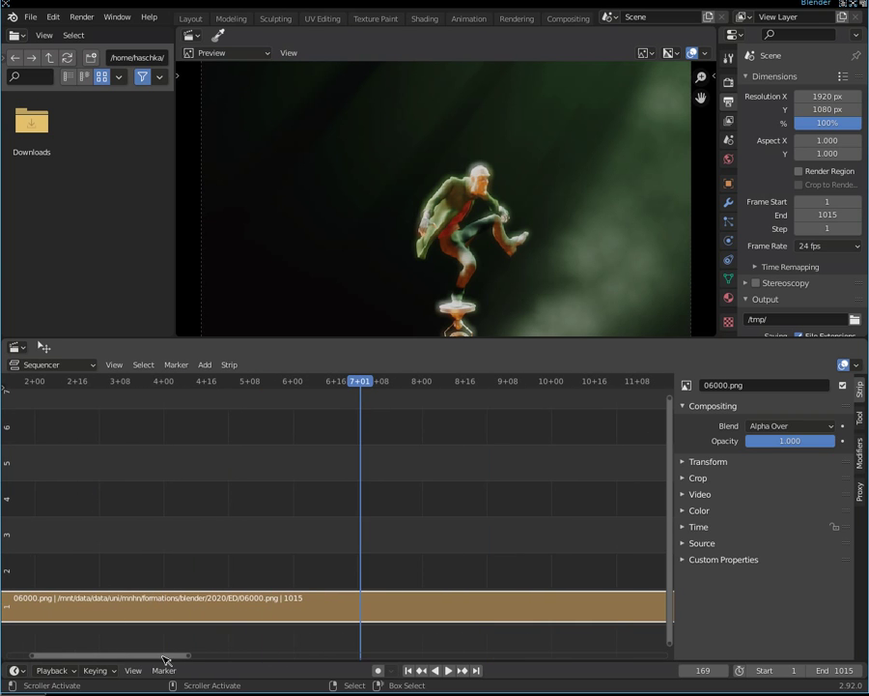
{"action": "left_click", "coordinate": [204, 364]}
{"action": "left_click", "coordinate": [229, 365]}
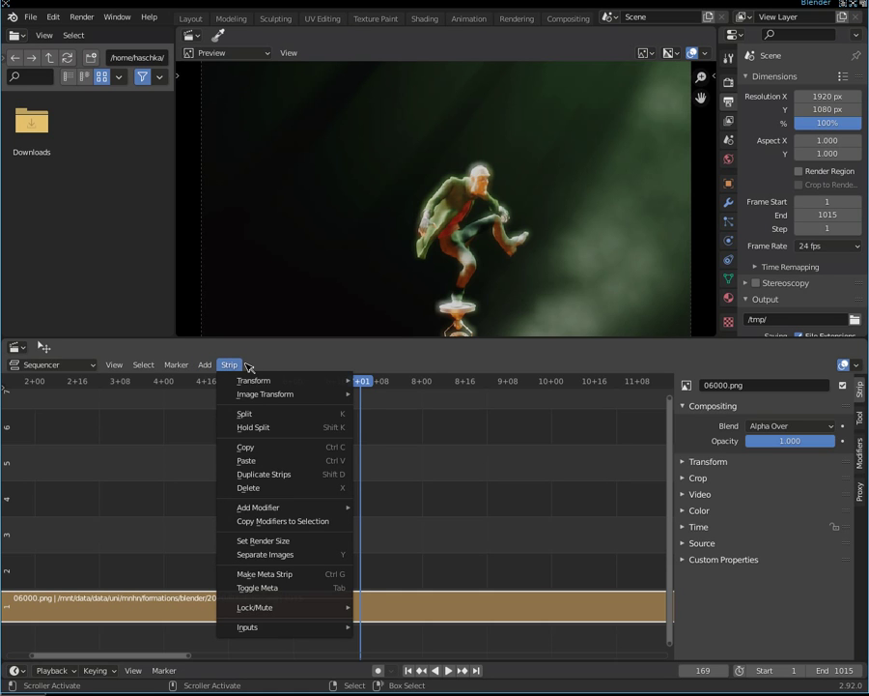
Split the image strip at frame 169 using Strip > Split
{"action": "left_click", "coordinate": [248, 366]}
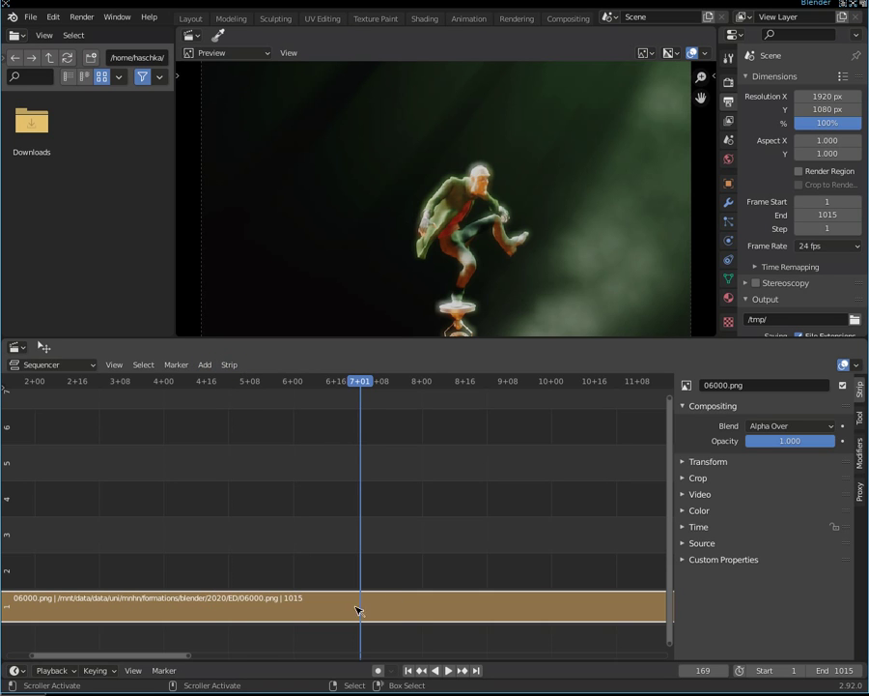
{"action": "left_click", "coordinate": [228, 364]}
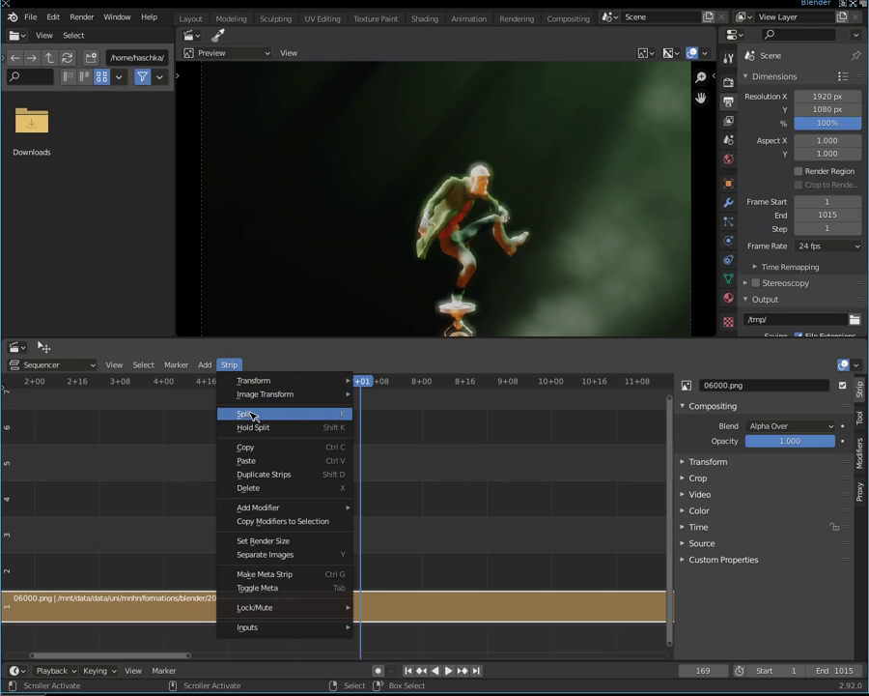
{"action": "left_click", "coordinate": [253, 416]}
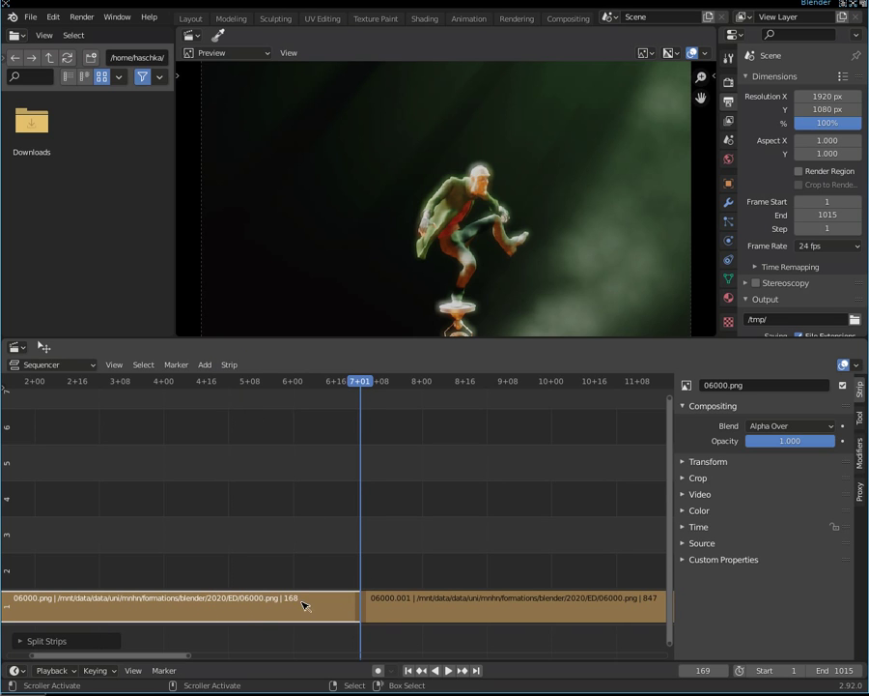
Select each half to confirm the 06000.png (168 frames) and 06000.001 (847 frames) strips
{"action": "left_click", "coordinate": [482, 609]}
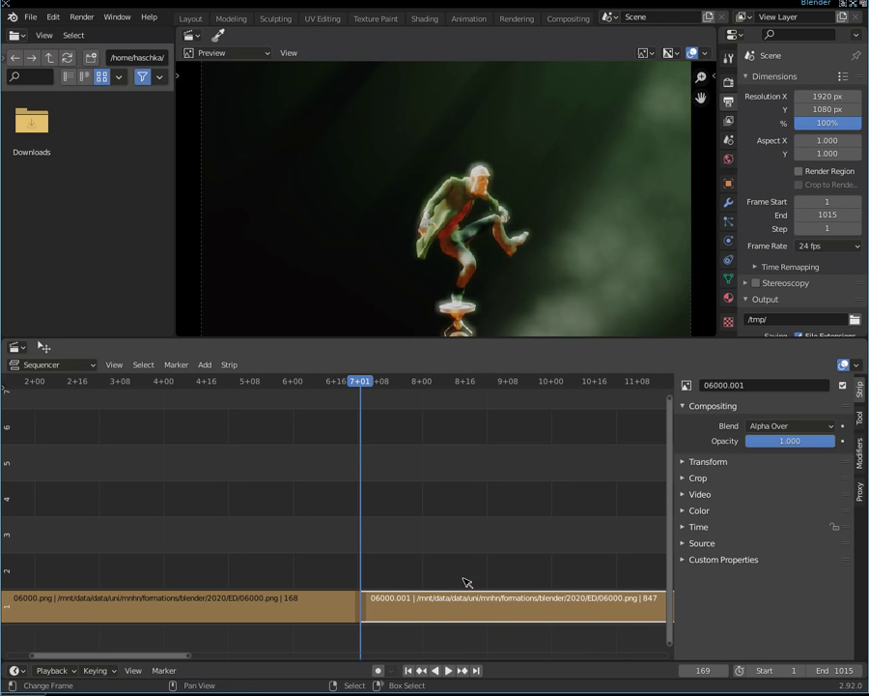
{"action": "left_click", "coordinate": [300, 620]}
{"action": "left_click", "coordinate": [476, 620]}
{"action": "left_click", "coordinate": [334, 601]}
{"action": "left_click", "coordinate": [439, 605]}
Slide strip 06000.001 38 frames right, then back left to leave a tiny gap
{"action": "mouse_move", "coordinate": [120, 656]}
{"action": "left_mouse_down"}
{"action": "mouse_move", "coordinate": [180, 654]}
{"action": "mouse_move", "coordinate": [155, 656]}
{"action": "left_mouse_up"}
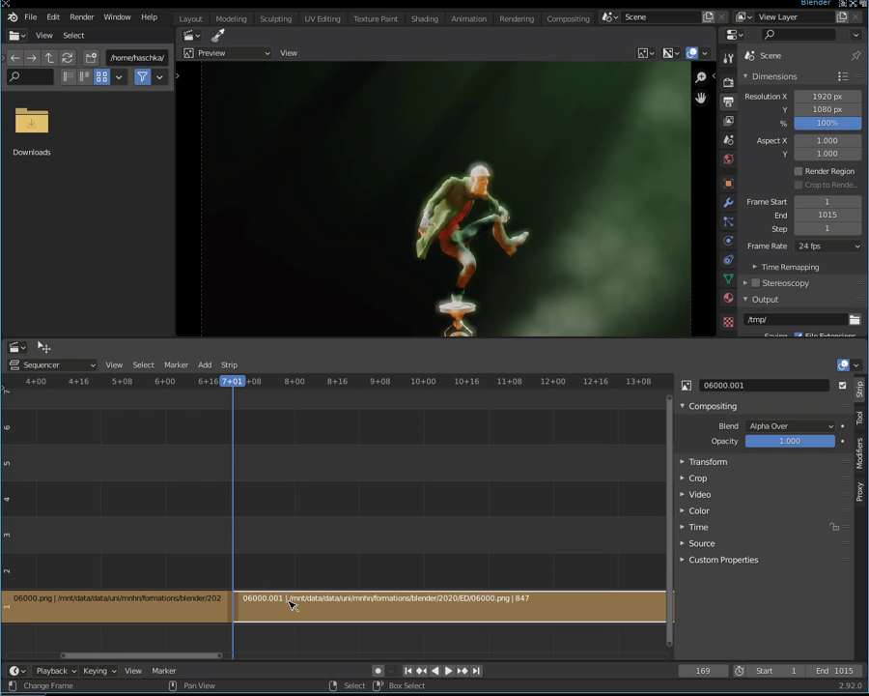
{"action": "left_click_drag", "start_coordinate": [292, 605], "coordinate": [394, 602]}
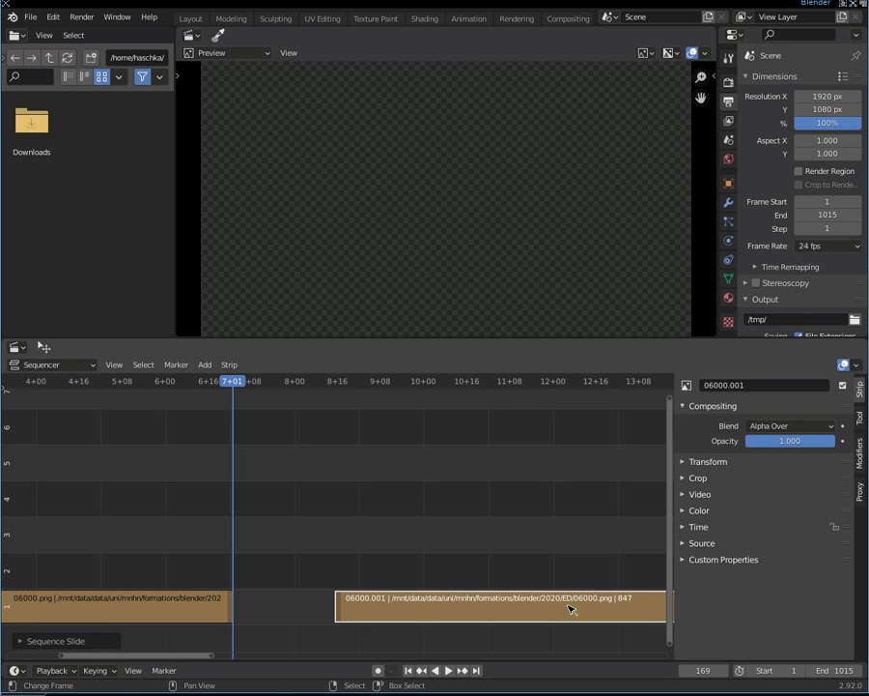
{"action": "left_click_drag", "start_coordinate": [544, 611], "coordinate": [445, 613]}
Scrub the playhead back to frame 128 and near the start to check the cut
{"action": "left_click_drag", "start_coordinate": [234, 508], "coordinate": [122, 512]}
{"action": "left_click_drag", "start_coordinate": [201, 657], "coordinate": [127, 656]}
{"action": "mouse_move", "coordinate": [429, 510]}
{"action": "left_mouse_down"}
{"action": "mouse_move", "coordinate": [83, 510]}
{"action": "mouse_move", "coordinate": [226, 498]}
{"action": "mouse_move", "coordinate": [386, 507]}
{"action": "mouse_move", "coordinate": [67, 518]}
{"action": "mouse_move", "coordinate": [166, 516]}
{"action": "left_mouse_up"}
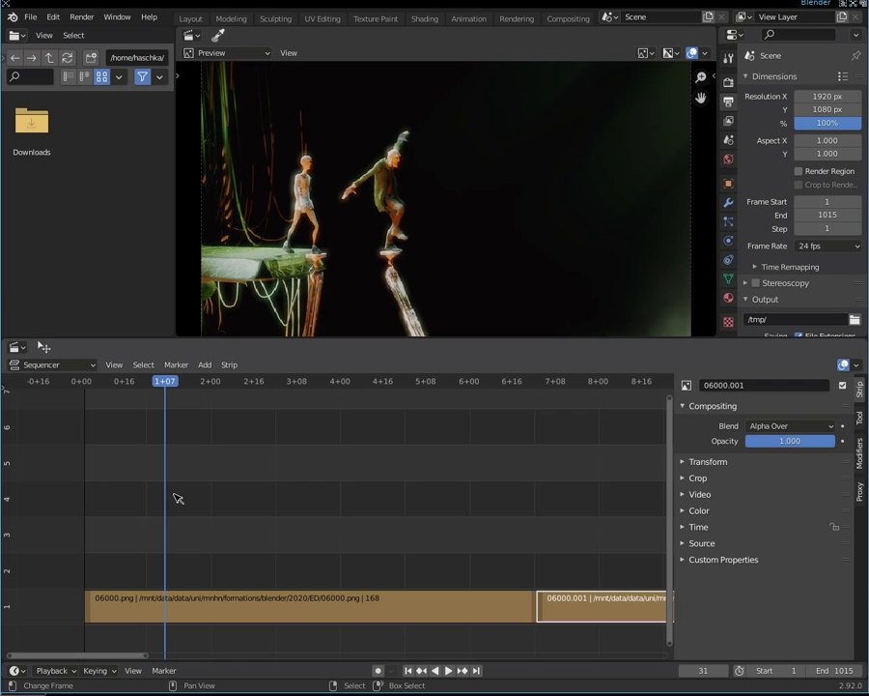
{"action": "mouse_move", "coordinate": [171, 502]}
{"action": "left_mouse_down"}
{"action": "mouse_move", "coordinate": [596, 497]}
{"action": "mouse_move", "coordinate": [548, 506]}
{"action": "left_mouse_up"}
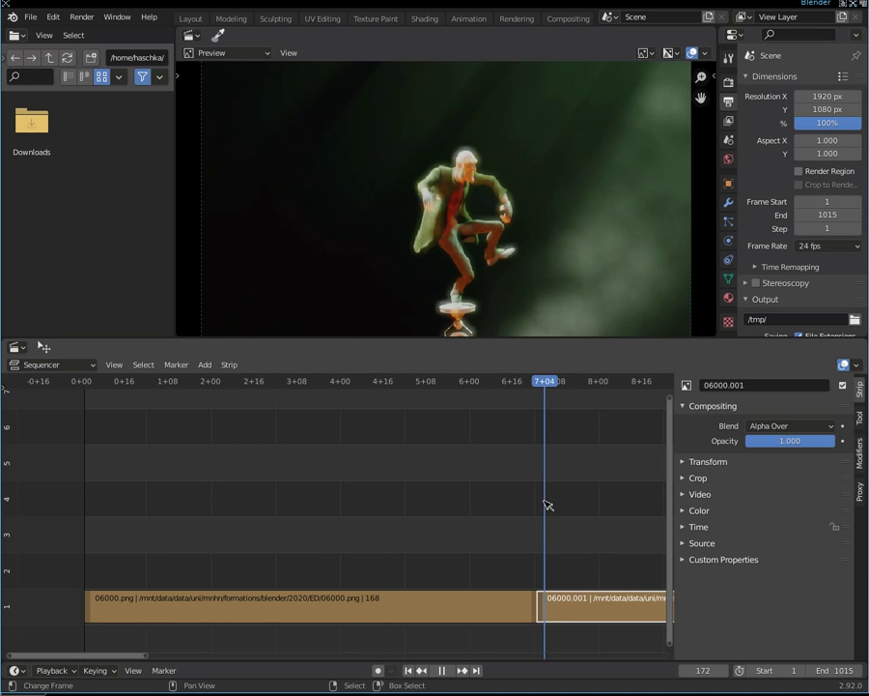
{"action": "left_click_drag", "start_coordinate": [106, 655], "coordinate": [444, 641]}
{"action": "left_click_drag", "start_coordinate": [388, 537], "coordinate": [595, 541]}
{"action": "left_click_drag", "start_coordinate": [445, 658], "coordinate": [644, 653]}
{"action": "mouse_move", "coordinate": [416, 508]}
{"action": "left_mouse_down"}
{"action": "mouse_move", "coordinate": [616, 515]}
{"action": "mouse_move", "coordinate": [199, 542]}
{"action": "mouse_move", "coordinate": [543, 541]}
{"action": "mouse_move", "coordinate": [23, 554]}
{"action": "mouse_move", "coordinate": [145, 555]}
{"action": "left_mouse_up"}
{"action": "left_click_drag", "start_coordinate": [611, 653], "coordinate": [490, 664]}
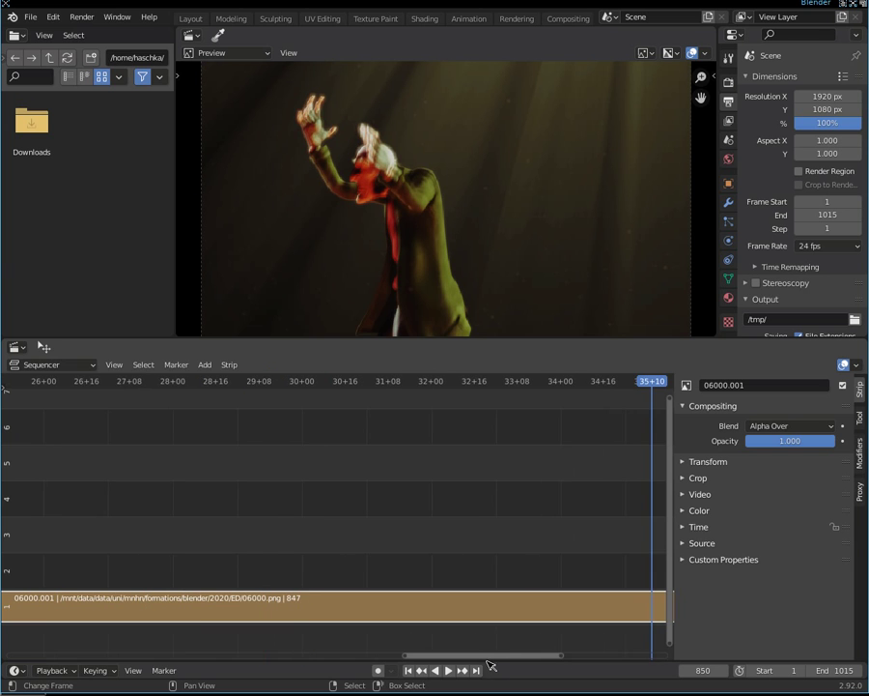
{"action": "mouse_move", "coordinate": [650, 545]}
{"action": "left_mouse_down"}
{"action": "mouse_move", "coordinate": [503, 552]}
{"action": "mouse_move", "coordinate": [384, 607]}
{"action": "mouse_move", "coordinate": [310, 552]}
{"action": "mouse_move", "coordinate": [108, 558]}
{"action": "left_mouse_up"}
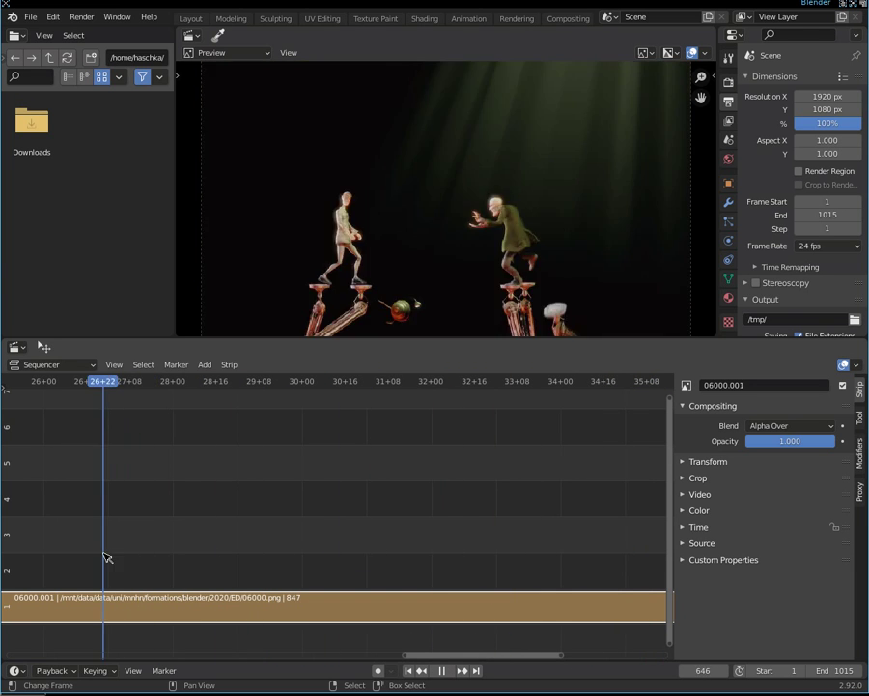
{"action": "key", "text": "space"}
{"action": "left_click_drag", "start_coordinate": [509, 656], "coordinate": [358, 657]}
{"action": "left_click_drag", "start_coordinate": [560, 535], "coordinate": [203, 538]}
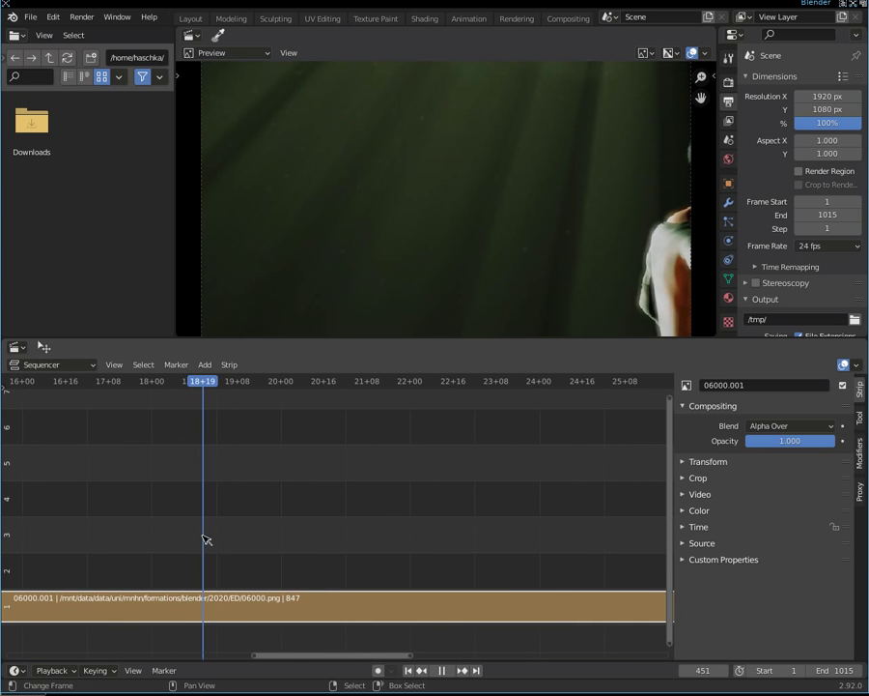
{"action": "left_click_drag", "start_coordinate": [364, 654], "coordinate": [108, 649]}
{"action": "mouse_move", "coordinate": [303, 525]}
{"action": "left_mouse_down"}
{"action": "mouse_move", "coordinate": [137, 533]}
{"action": "mouse_move", "coordinate": [35, 597]}
{"action": "mouse_move", "coordinate": [13, 546]}
{"action": "left_mouse_up"}
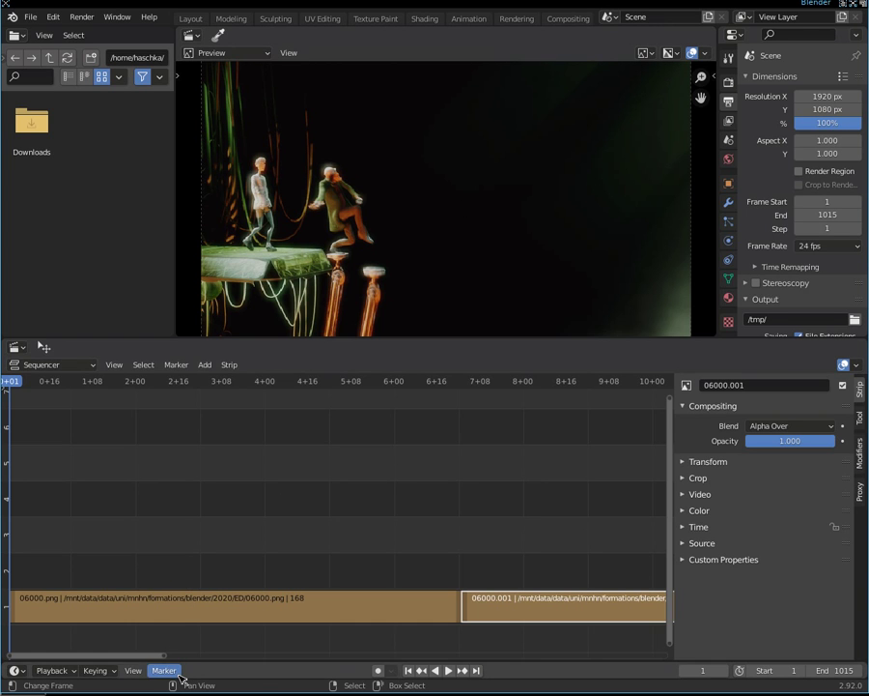
{"action": "left_click", "coordinate": [275, 598]}
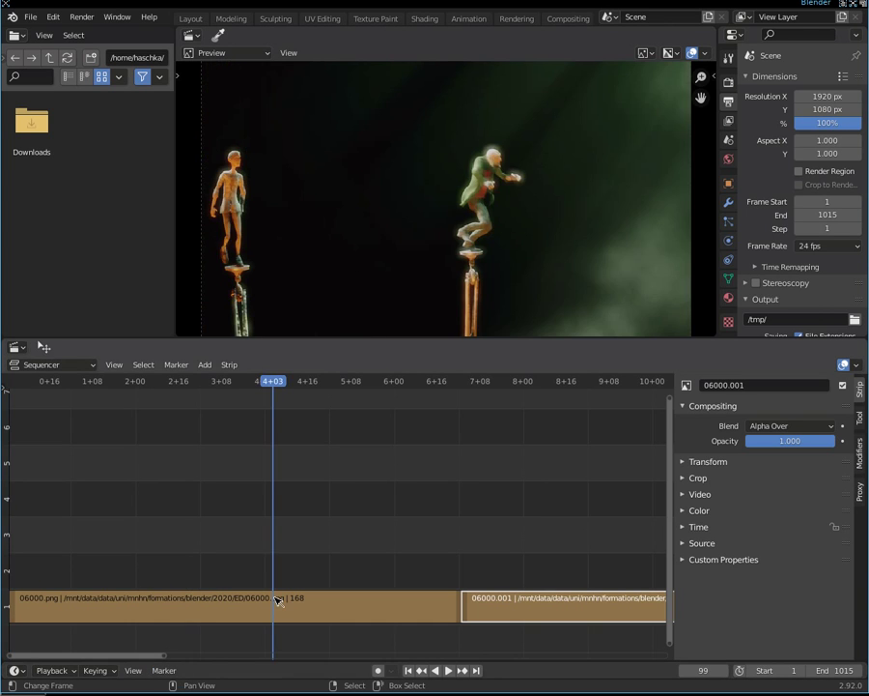
{"action": "left_click", "coordinate": [278, 600]}
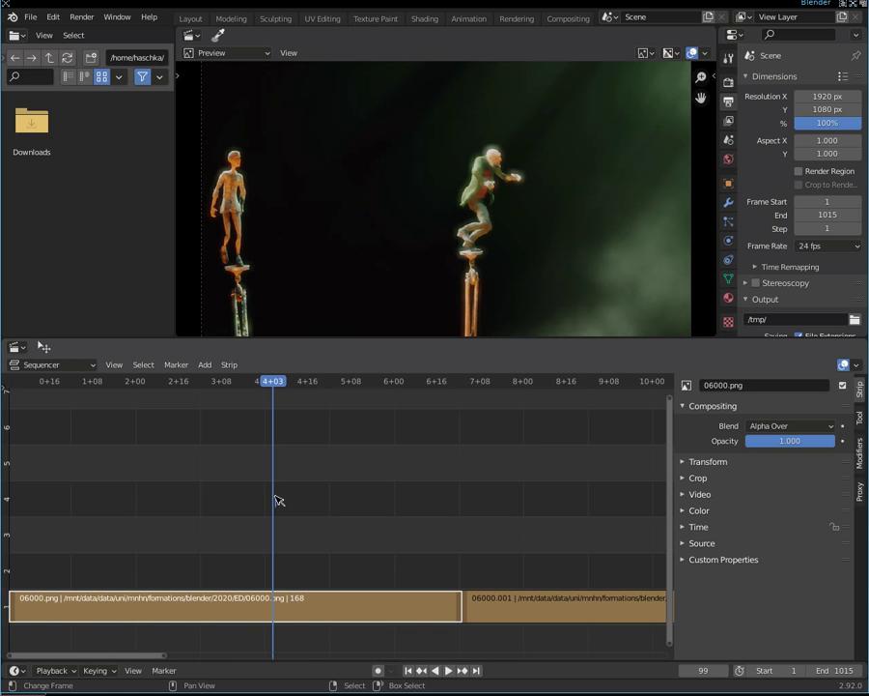
{"action": "key", "text": "shift+Left"}
{"action": "key", "text": "space"}
{"action": "key", "text": "shift+Left"}
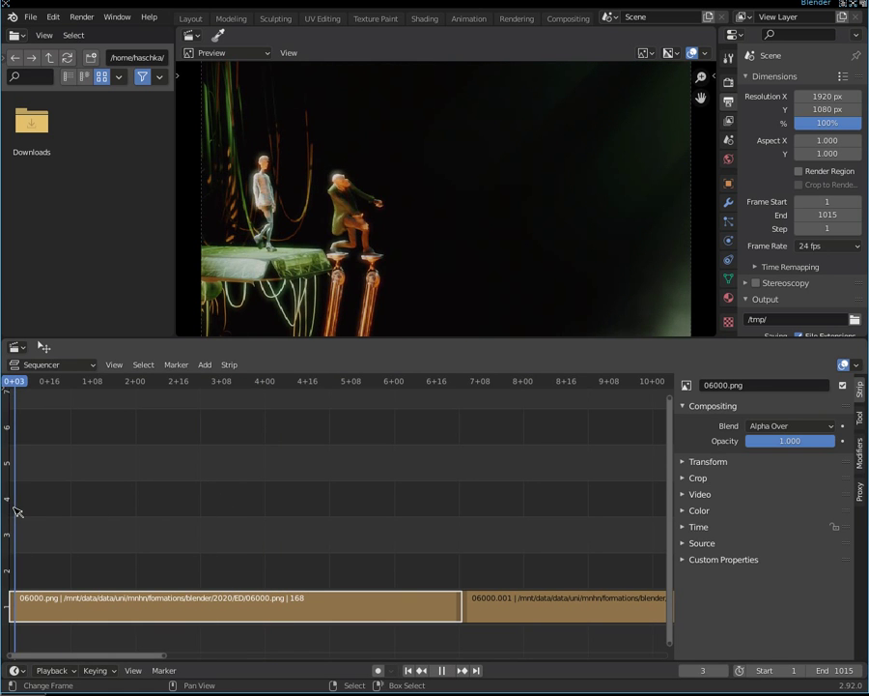
{"action": "key", "text": "space"}
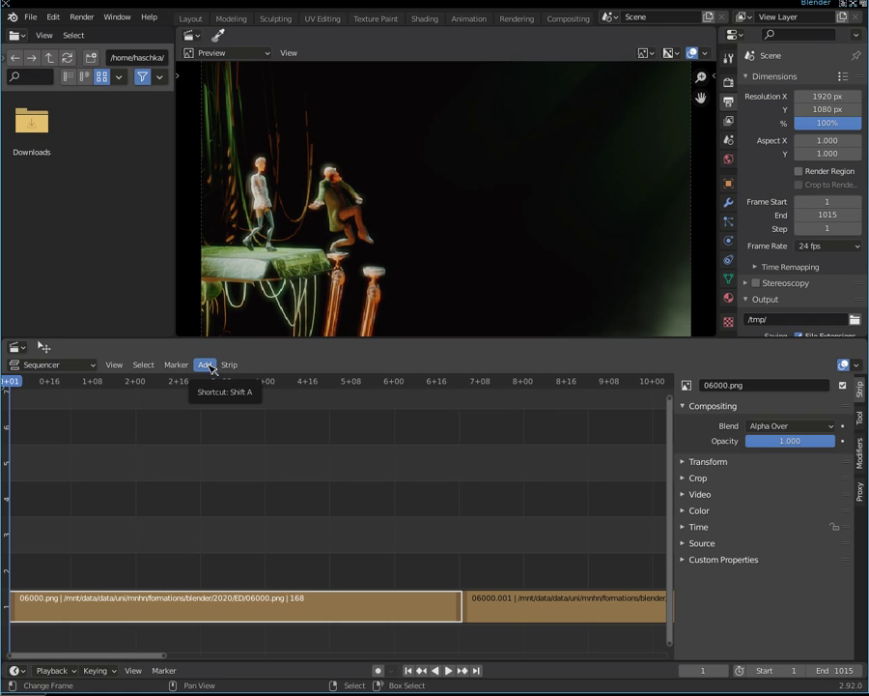
Start an Image/Sequence strip and browse up two levels into the blender/2021 folder
{"action": "left_click", "coordinate": [205, 365]}
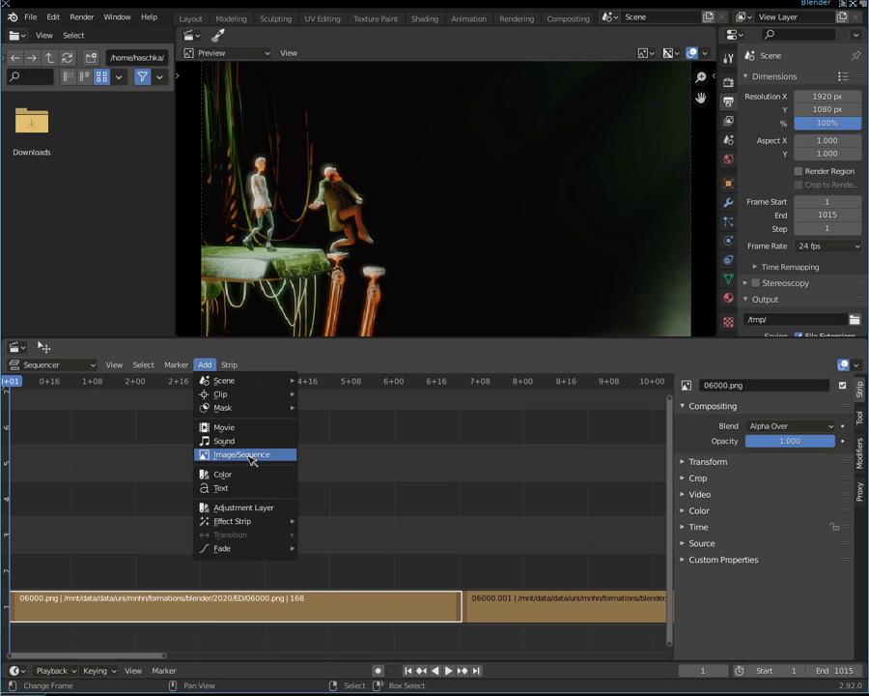
{"action": "left_click", "coordinate": [251, 458]}
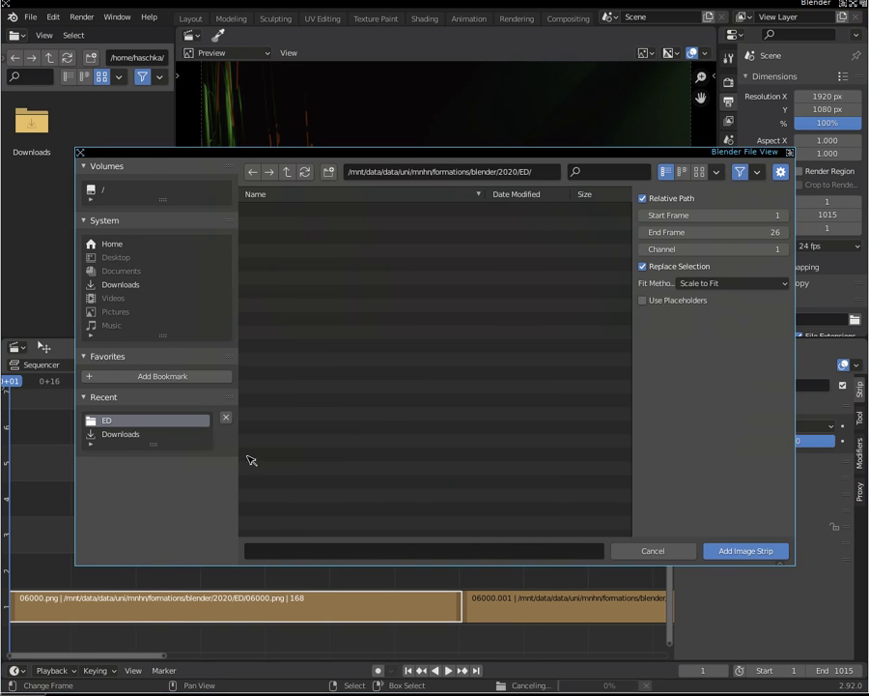
{"action": "left_click", "coordinate": [288, 172]}
{"action": "left_click", "coordinate": [287, 172]}
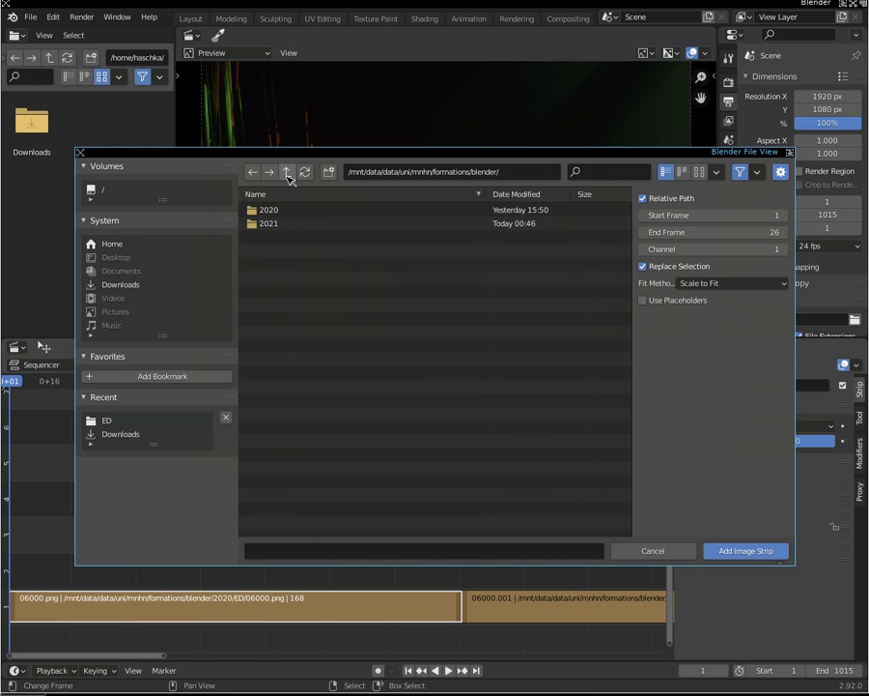
{"action": "double_click", "coordinate": [292, 225]}
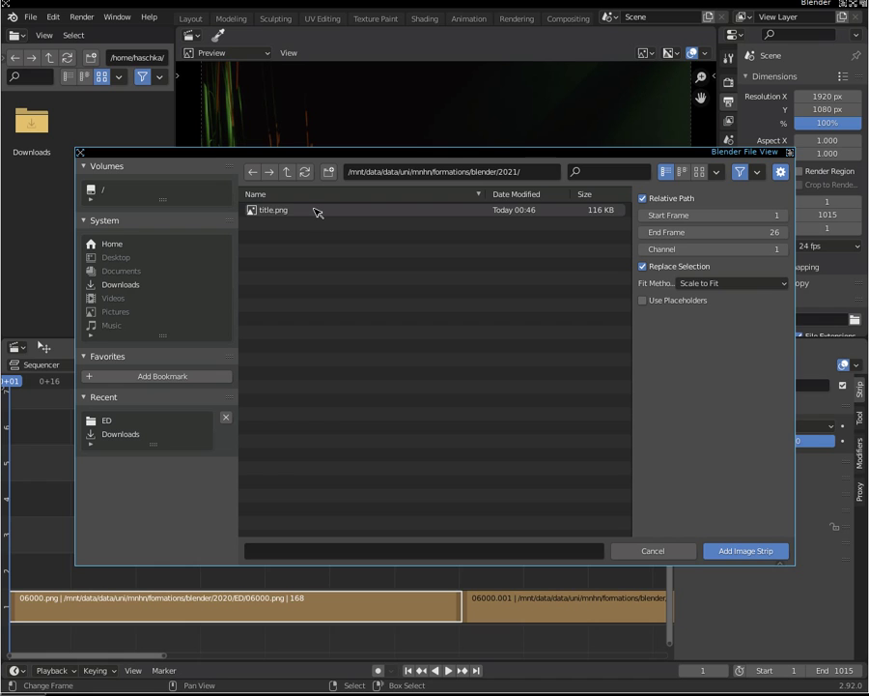
{"action": "key", "text": "super+Down"}
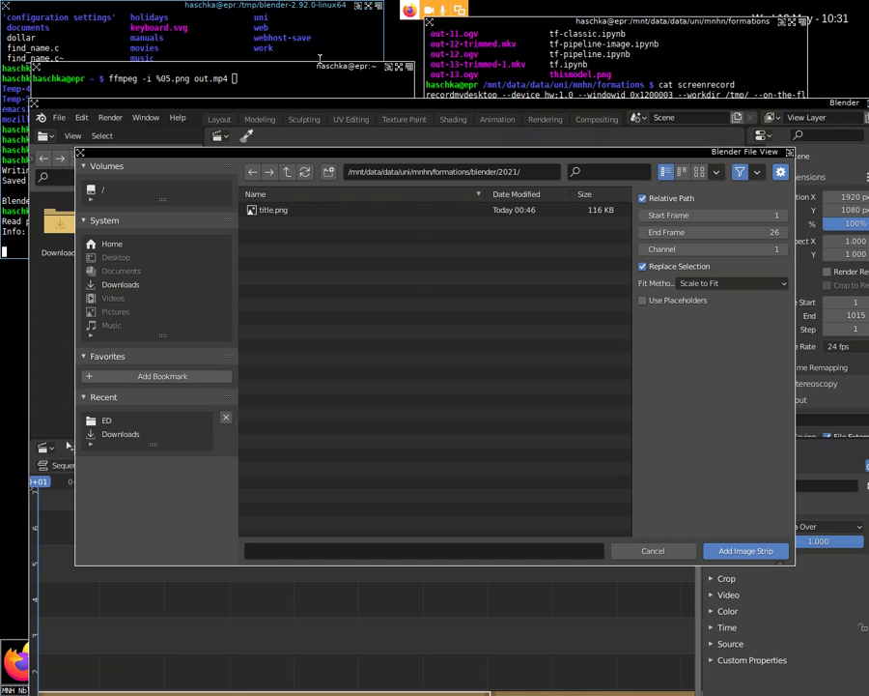
Bring the small terminal to the front, clear its prompt and move it aside
{"action": "left_click_drag", "start_coordinate": [319, 60], "coordinate": [326, 34]}
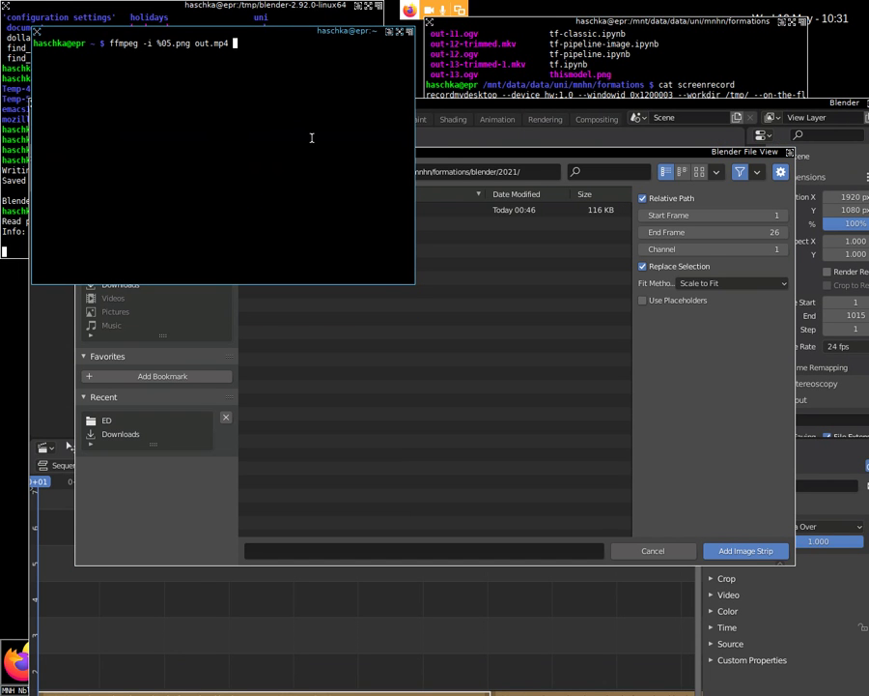
{"action": "key", "text": "BackSpace"}
{"action": "key", "text": "BackSpace"}
{"action": "key", "text": "BackSpace"}
{"action": "key", "text": "BackSpace"}
{"action": "key", "text": "BackSpace"}
{"action": "key", "text": "BackSpace"}
{"action": "key", "text": "BackSpace"}
{"action": "key", "text": "BackSpace"}
{"action": "key", "text": "BackSpace"}
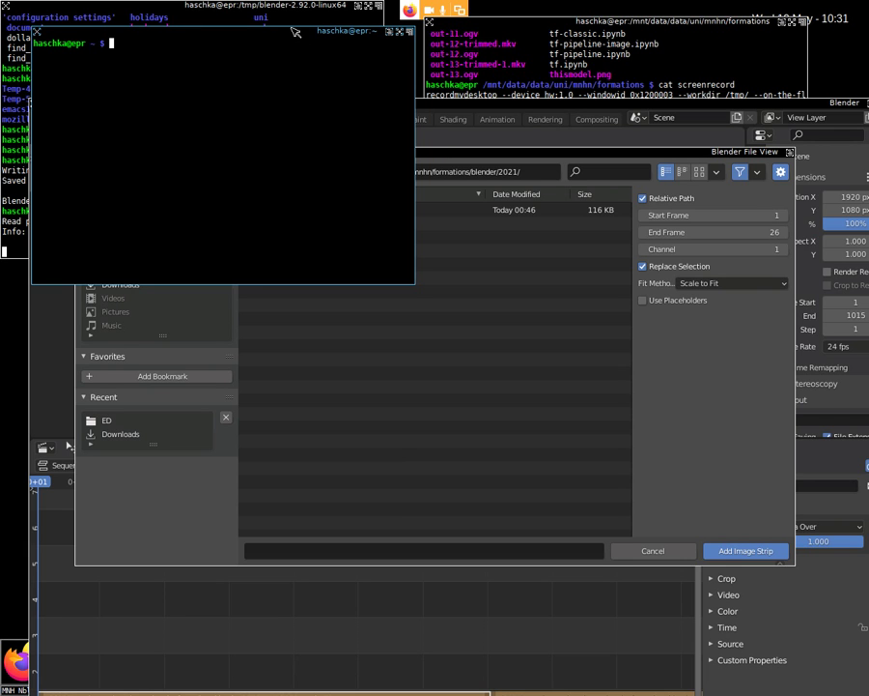
{"action": "left_click_drag", "start_coordinate": [295, 32], "coordinate": [440, 440]}
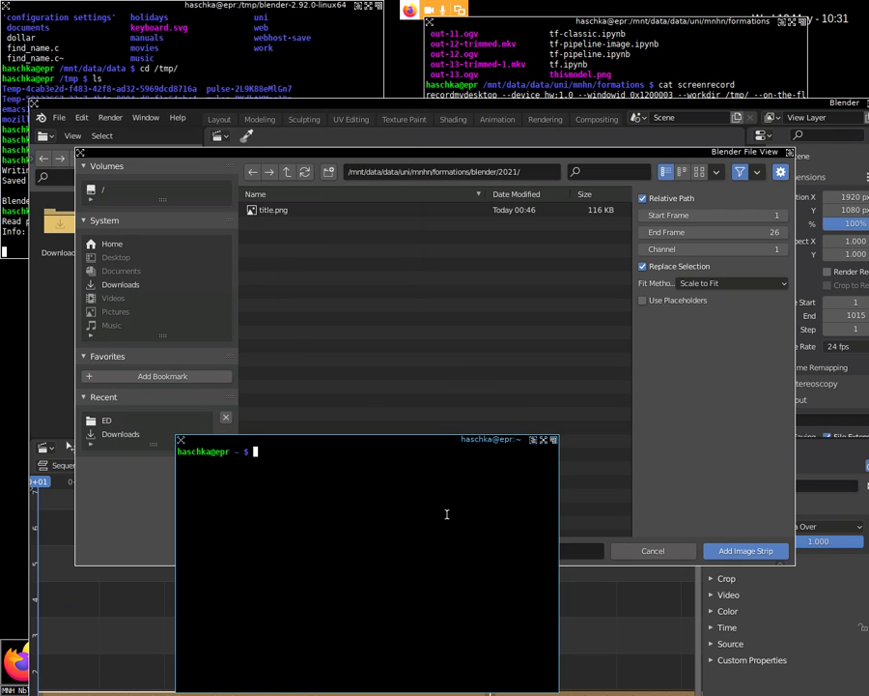
Change the terminal into the mnhn formations blender/2021 folder and erase the typed 'gimp' command
{"action": "type", "text": "cd /mnt/data"}
{"action": "type", "text": "ata/uni/m"}
{"action": "type", "text": "fo"}
{"action": "key", "text": "BackSpace"}
{"action": "key", "text": "BackSpace"}
{"action": "key", "text": "BackSpace"}
{"action": "type", "text": "mnhn/for"}
{"action": "key", "text": "Tab"}
{"action": "type", "text": "b"}
{"action": "key", "text": "Tab"}
{"action": "type", "text": "2021/"}
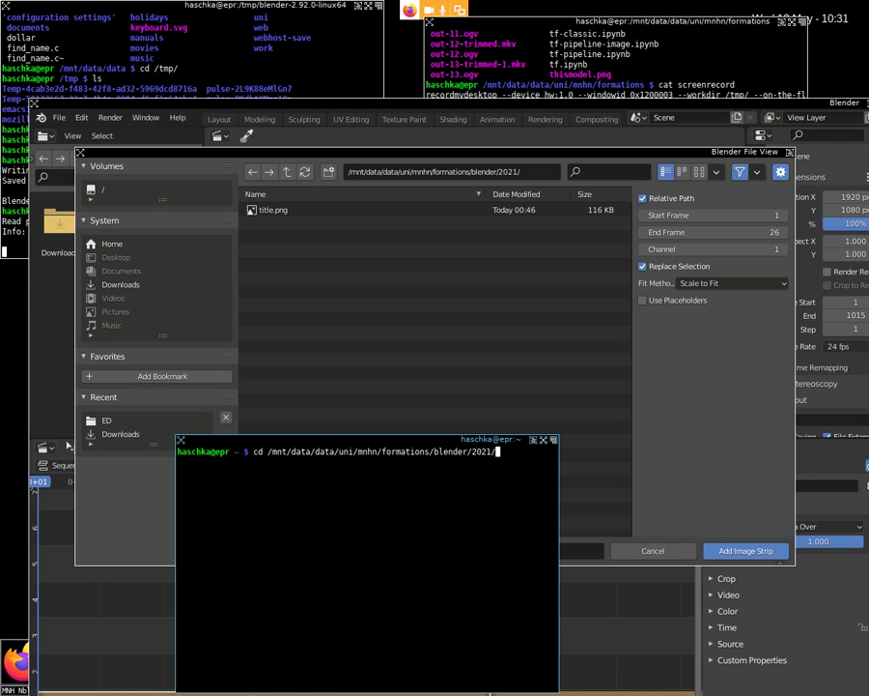
{"action": "key", "text": "Return"}
{"action": "type", "text": "gimp"}
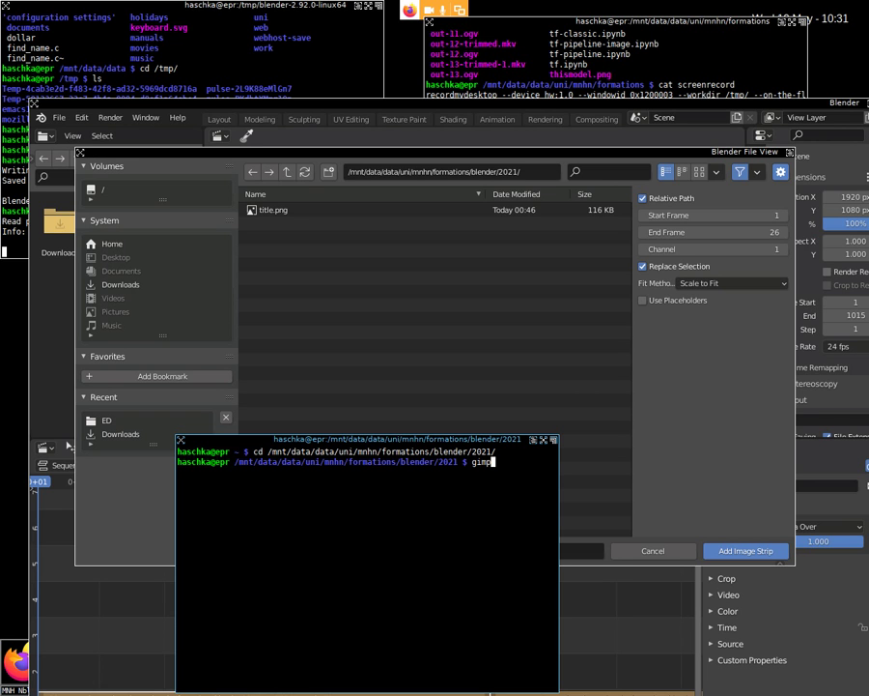
{"action": "key", "text": "BackSpace"}
{"action": "key", "text": "BackSpace"}
{"action": "key", "text": "BackSpace"}
Open title.png in feh and position the viewer window to inspect the title card
{"action": "type", "text": "feh t"}
{"action": "key", "text": "Tab"}
{"action": "key", "text": "Return"}
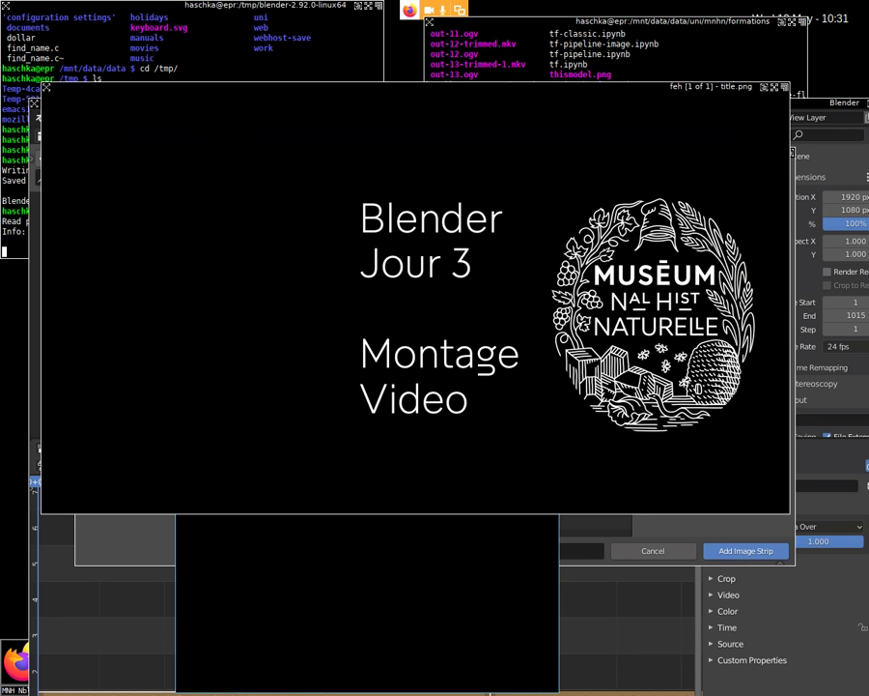
{"action": "left_click_drag", "start_coordinate": [390, 87], "coordinate": [432, 192]}
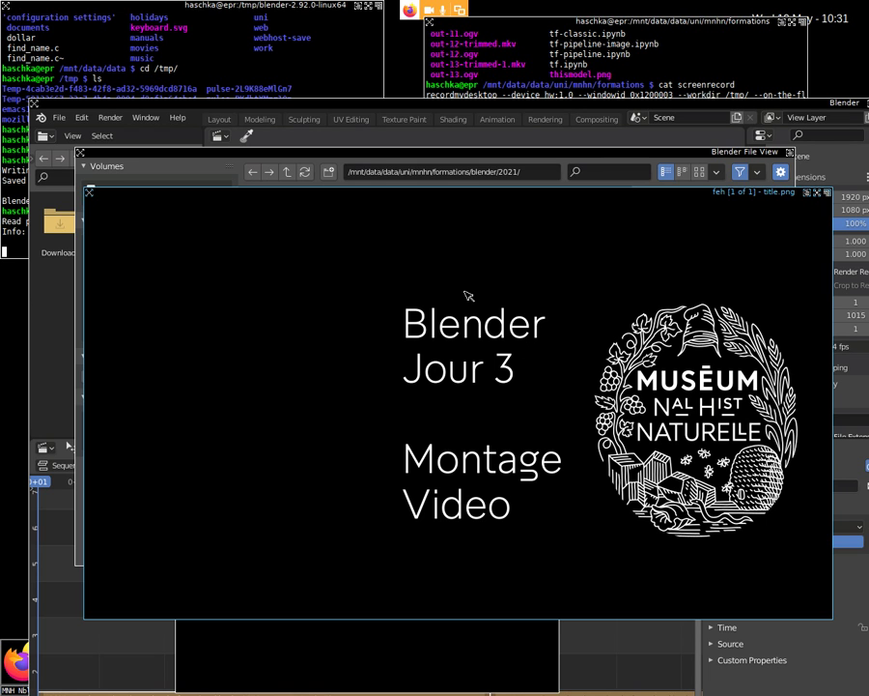
{"action": "mouse_move", "coordinate": [438, 194]}
{"action": "left_mouse_down"}
{"action": "mouse_move", "coordinate": [408, 206]}
{"action": "mouse_move", "coordinate": [404, 196]}
{"action": "mouse_move", "coordinate": [427, 211]}
{"action": "mouse_move", "coordinate": [398, 191]}
{"action": "mouse_move", "coordinate": [450, 203]}
{"action": "mouse_move", "coordinate": [502, 185]}
{"action": "mouse_move", "coordinate": [433, 182]}
{"action": "left_mouse_up"}
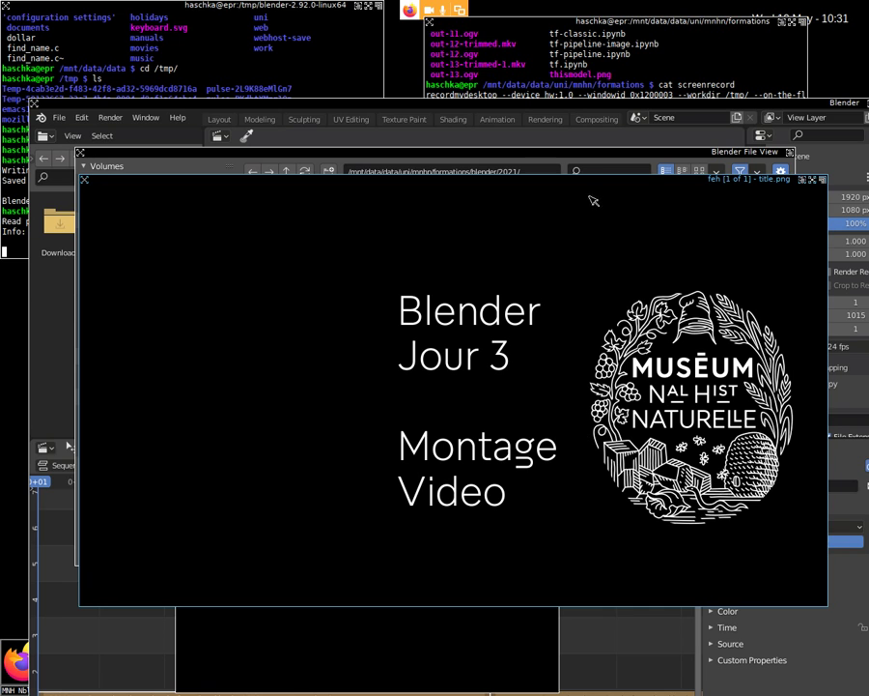
{"action": "left_click_drag", "start_coordinate": [593, 182], "coordinate": [576, 206]}
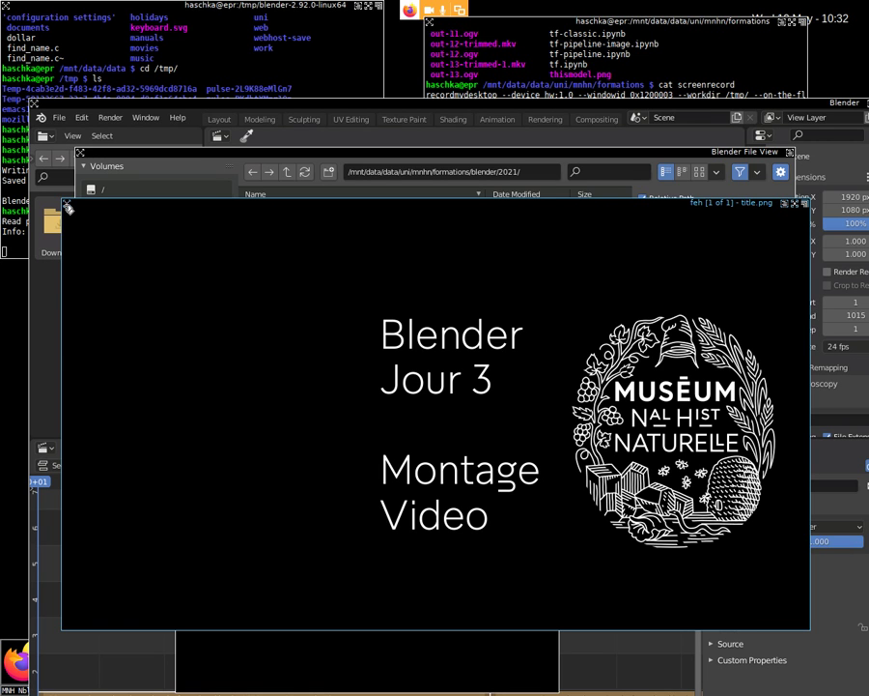
Close feh and the terminal, then add title.png as an image strip on channel 2
{"action": "key", "text": "q"}
{"action": "left_click", "coordinate": [292, 218]}
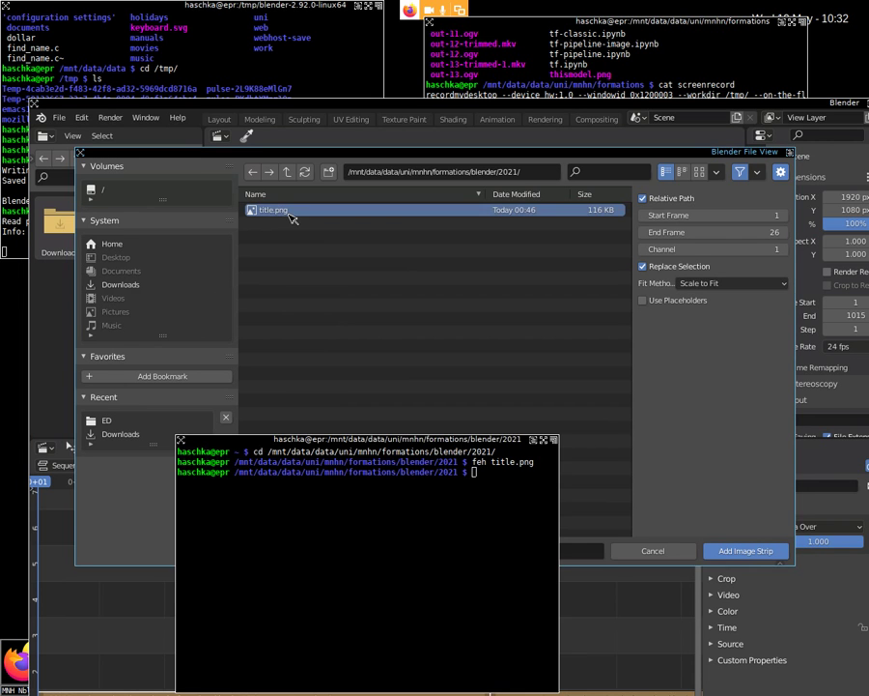
{"action": "left_click_drag", "start_coordinate": [530, 443], "coordinate": [577, 425]}
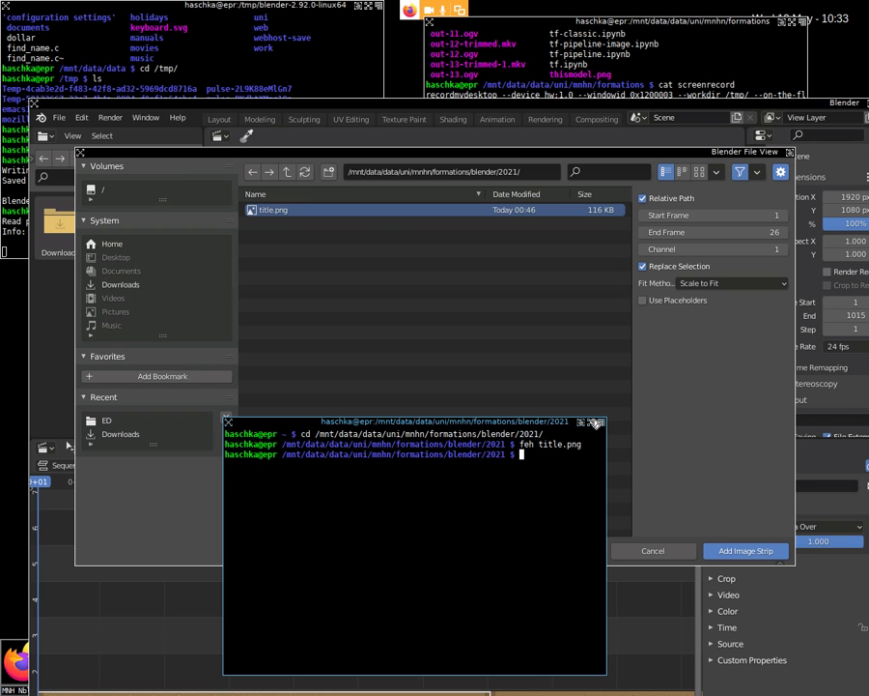
{"action": "left_click", "coordinate": [596, 423]}
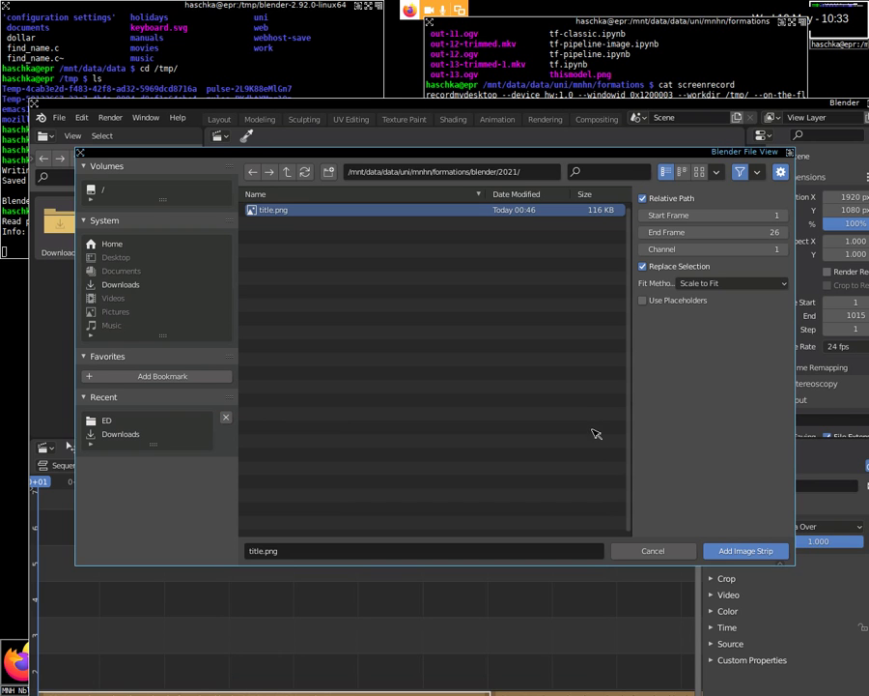
{"action": "left_click", "coordinate": [748, 556]}
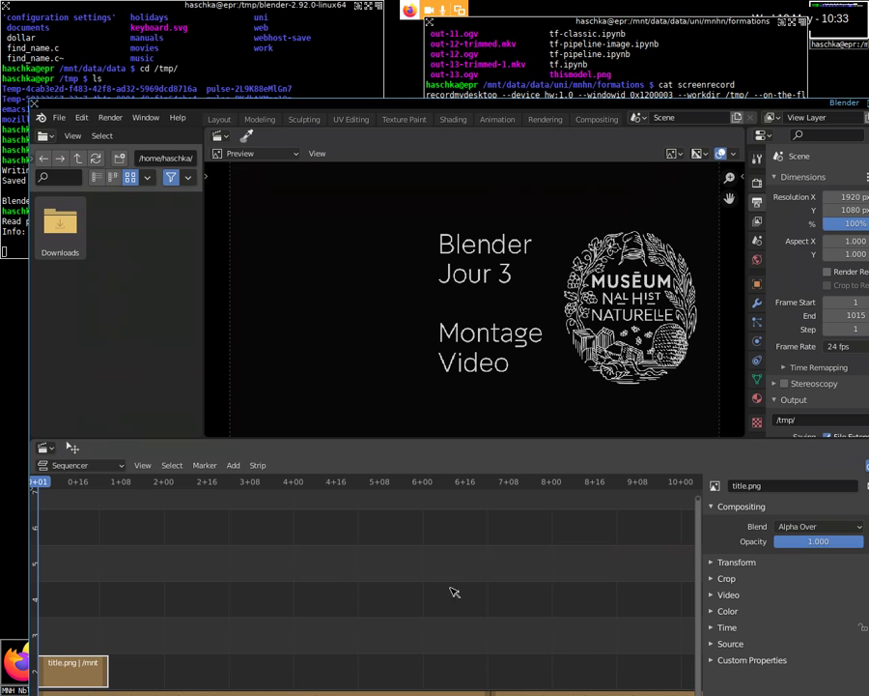
Maximize Blender and scrub the opening frames to see the title over the footage
{"action": "key", "text": "super+Up"}
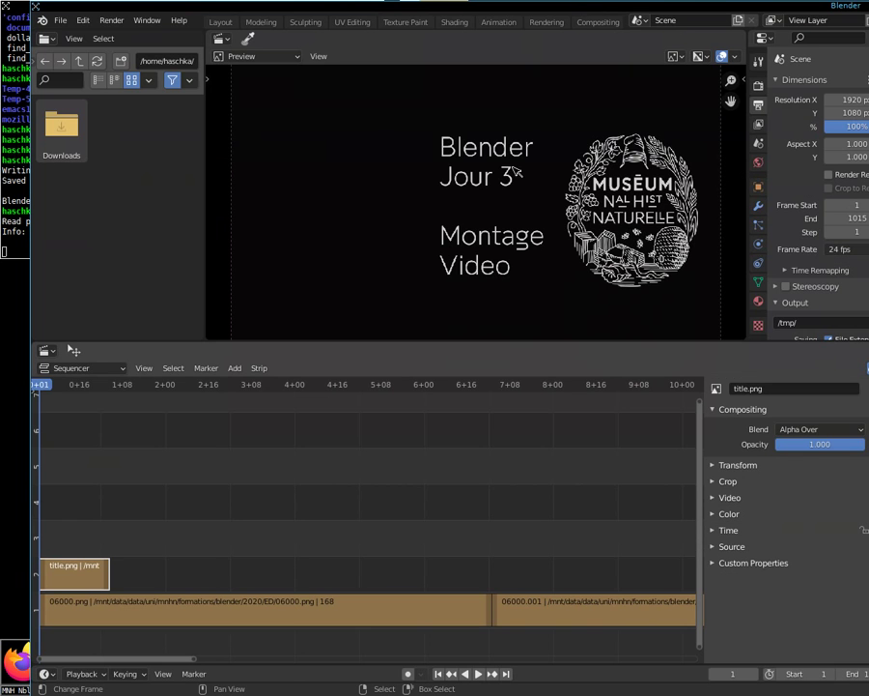
{"action": "left_click_drag", "start_coordinate": [75, 385], "coordinate": [65, 393]}
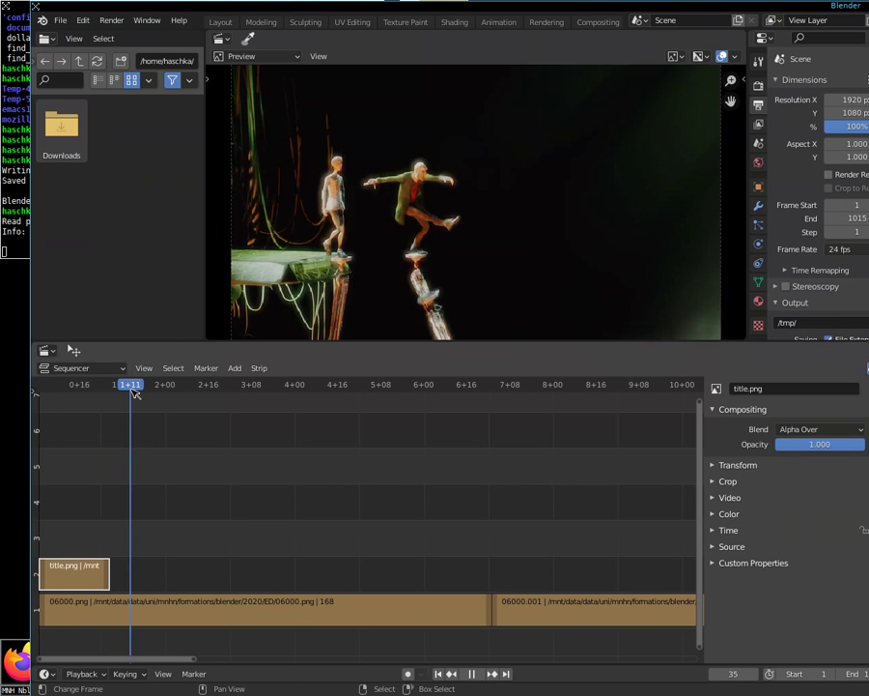
{"action": "key", "text": "Escape"}
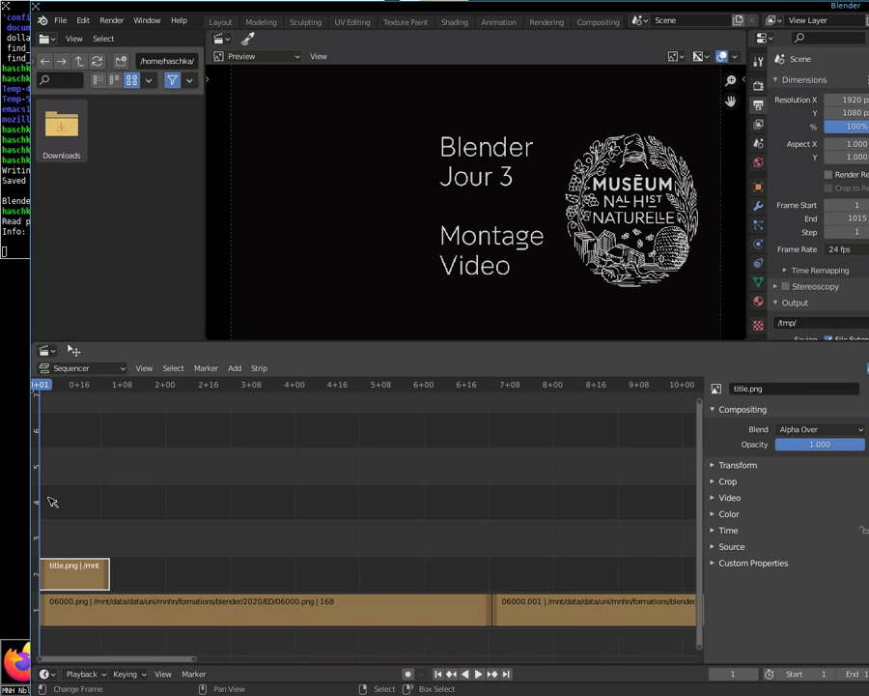
{"action": "mouse_move", "coordinate": [43, 491]}
{"action": "left_mouse_down"}
{"action": "mouse_move", "coordinate": [135, 488]}
{"action": "mouse_move", "coordinate": [143, 497]}
{"action": "mouse_move", "coordinate": [43, 497]}
{"action": "left_mouse_up"}
{"action": "mouse_move", "coordinate": [44, 480]}
{"action": "left_mouse_down"}
{"action": "mouse_move", "coordinate": [138, 496]}
{"action": "mouse_move", "coordinate": [453, 512]}
{"action": "mouse_move", "coordinate": [41, 522]}
{"action": "left_mouse_up"}
{"action": "left_click", "coordinate": [115, 621]}
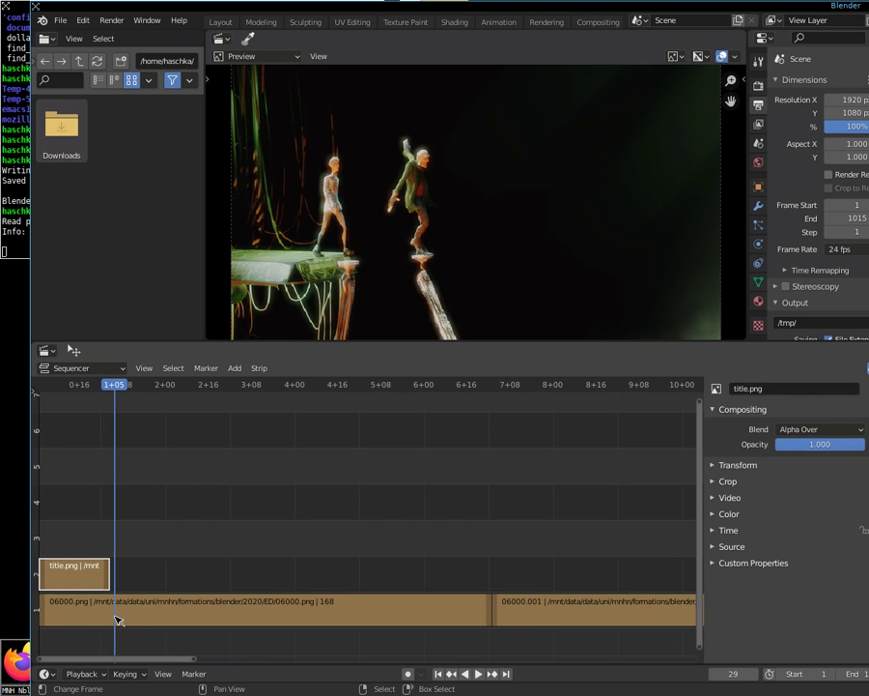
Select the 06000.png strip together with title.png and return the playhead to frame 1
{"action": "left_click", "coordinate": [115, 619]}
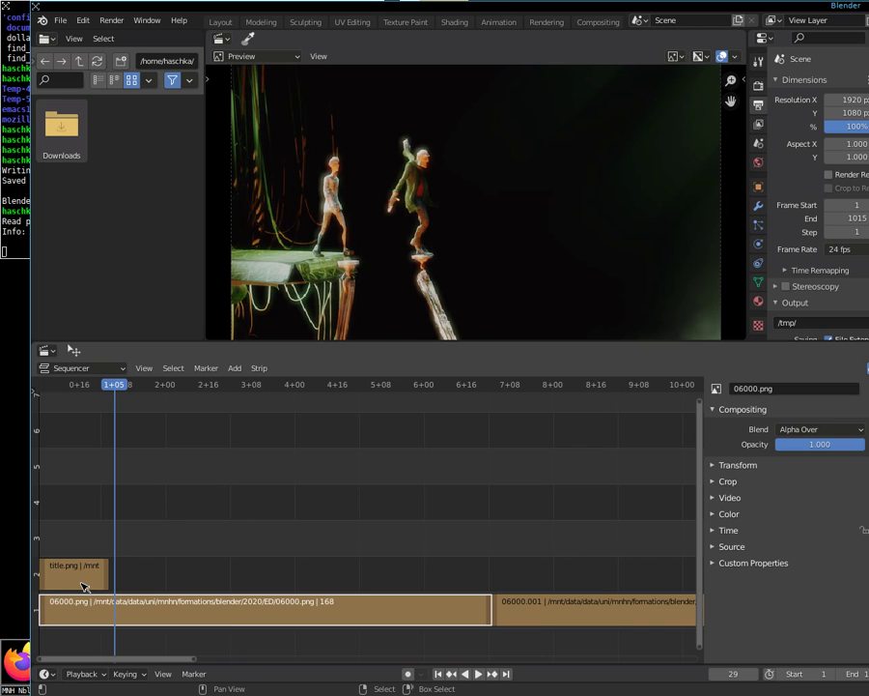
{"action": "left_click", "coordinate": [84, 584], "text": "shift"}
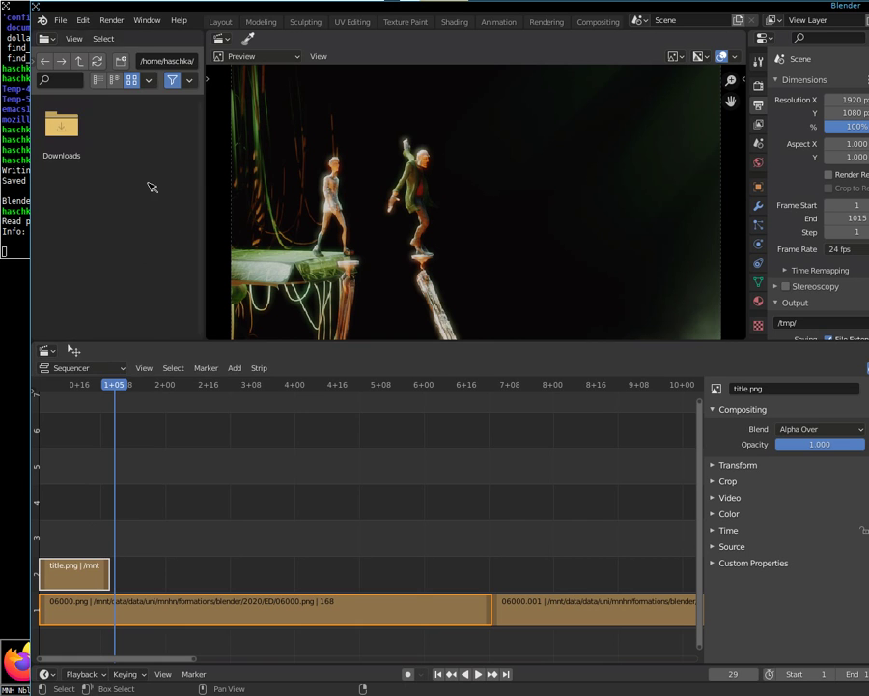
{"action": "left_click", "coordinate": [83, 20]}
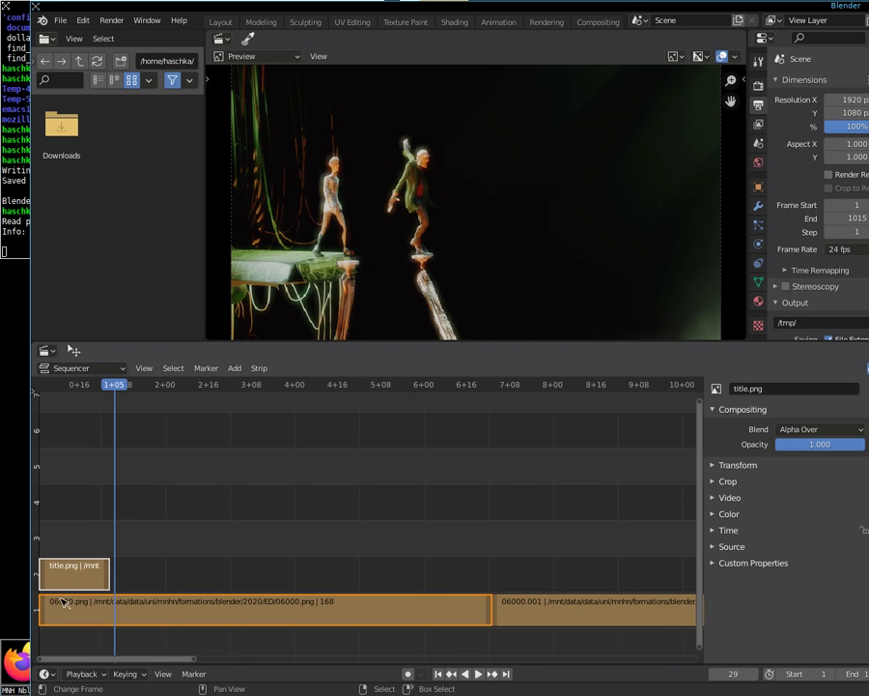
{"action": "left_click_drag", "start_coordinate": [114, 384], "coordinate": [41, 386]}
{"action": "key", "text": "space"}
{"action": "key", "text": "space"}
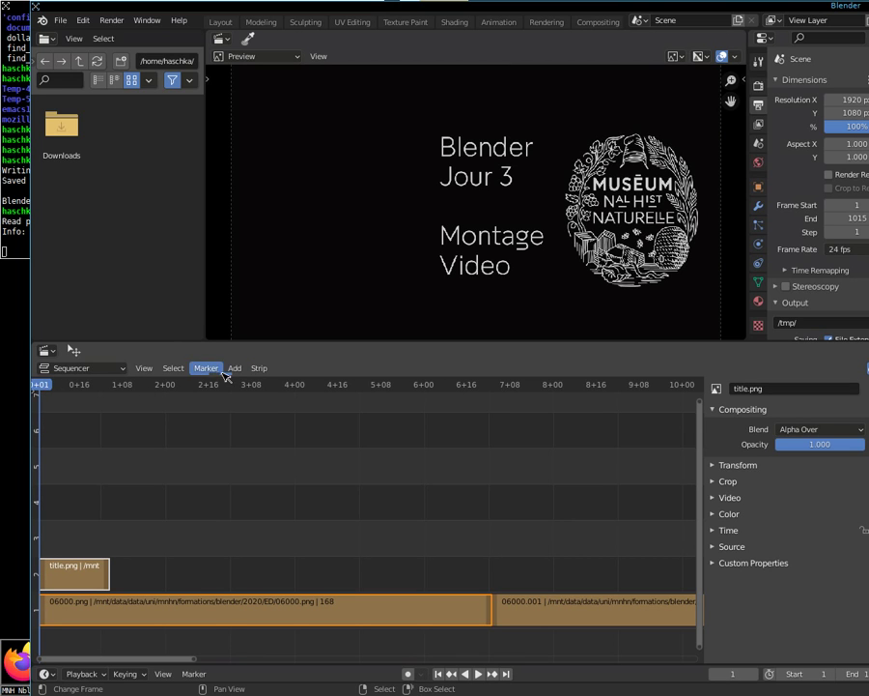
Add a 26-frame Add effect strip from 06000.png and title.png, then play and scrub to verify
{"action": "left_click", "coordinate": [234, 369]}
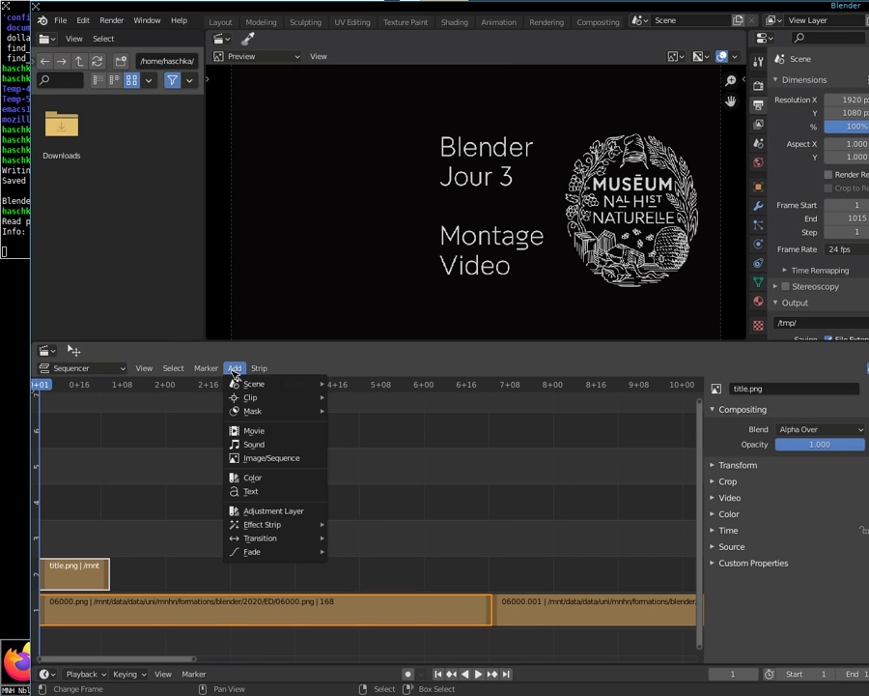
{"action": "mouse_move", "coordinate": [262, 524]}
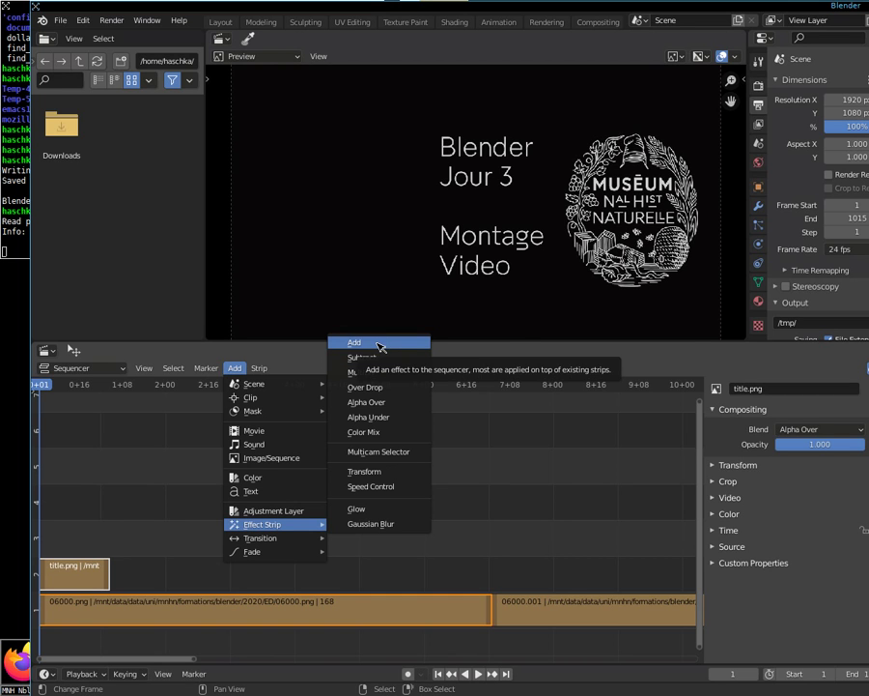
{"action": "left_click", "coordinate": [379, 343]}
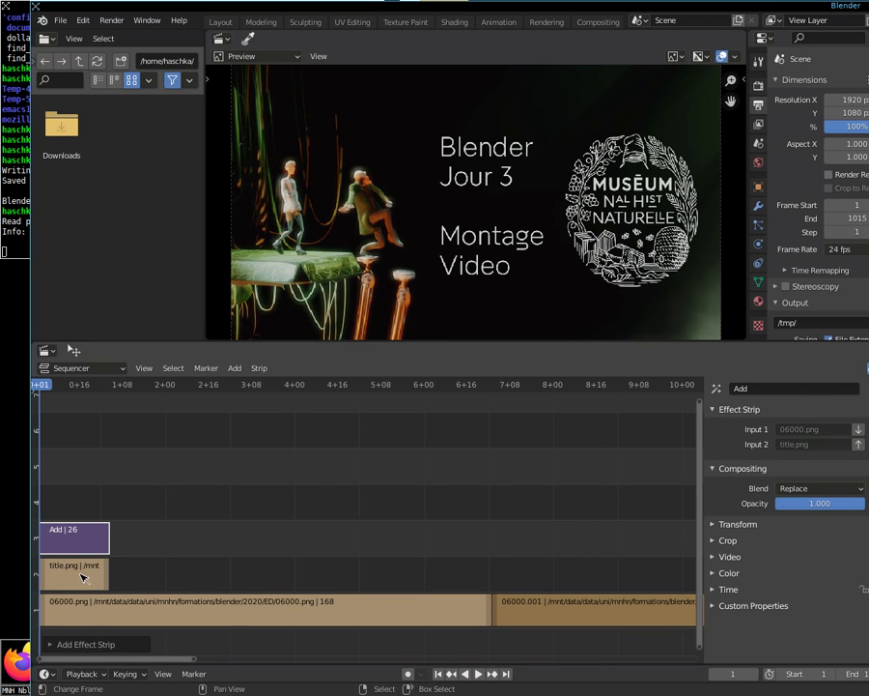
{"action": "key", "text": "space"}
{"action": "mouse_move", "coordinate": [129, 391]}
{"action": "left_mouse_down"}
{"action": "mouse_move", "coordinate": [104, 405]}
{"action": "mouse_move", "coordinate": [48, 407]}
{"action": "mouse_move", "coordinate": [49, 399]}
{"action": "left_mouse_up"}
{"action": "key", "text": "space"}
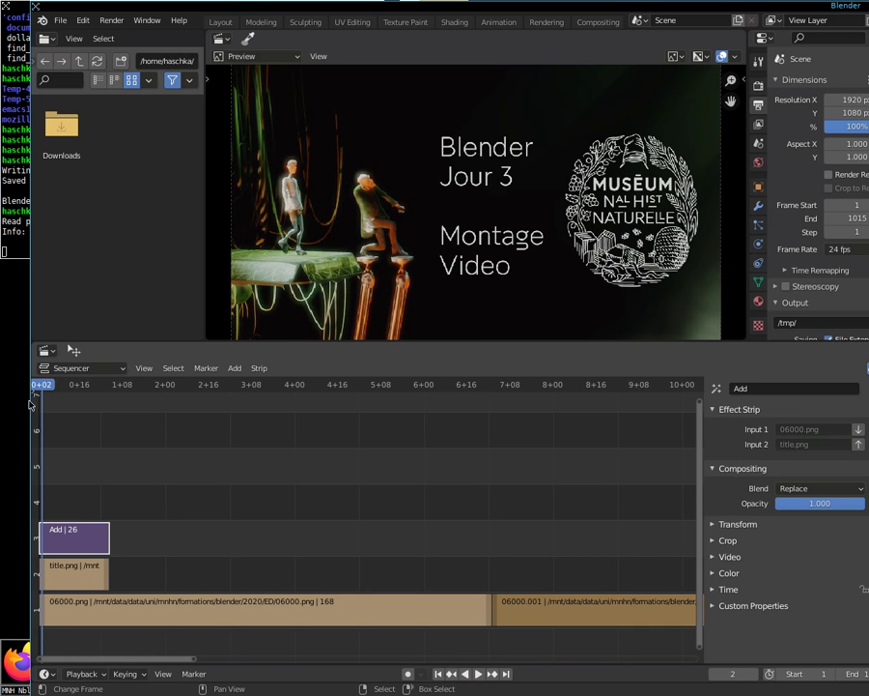
{"action": "mouse_move", "coordinate": [49, 399]}
{"action": "left_mouse_down"}
{"action": "mouse_move", "coordinate": [48, 385]}
{"action": "mouse_move", "coordinate": [104, 384]}
{"action": "mouse_move", "coordinate": [40, 390]}
{"action": "mouse_move", "coordinate": [112, 402]}
{"action": "mouse_move", "coordinate": [46, 394]}
{"action": "left_mouse_up"}
{"action": "left_click_drag", "start_coordinate": [43, 396], "coordinate": [41, 396]}
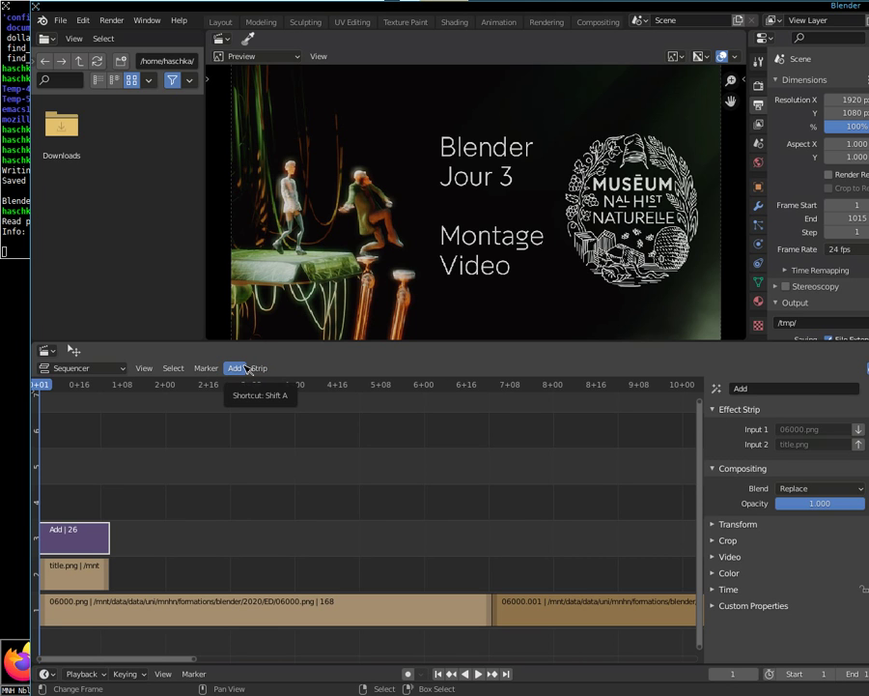
Add a black Color strip above the existing strips
{"action": "left_click", "coordinate": [247, 369]}
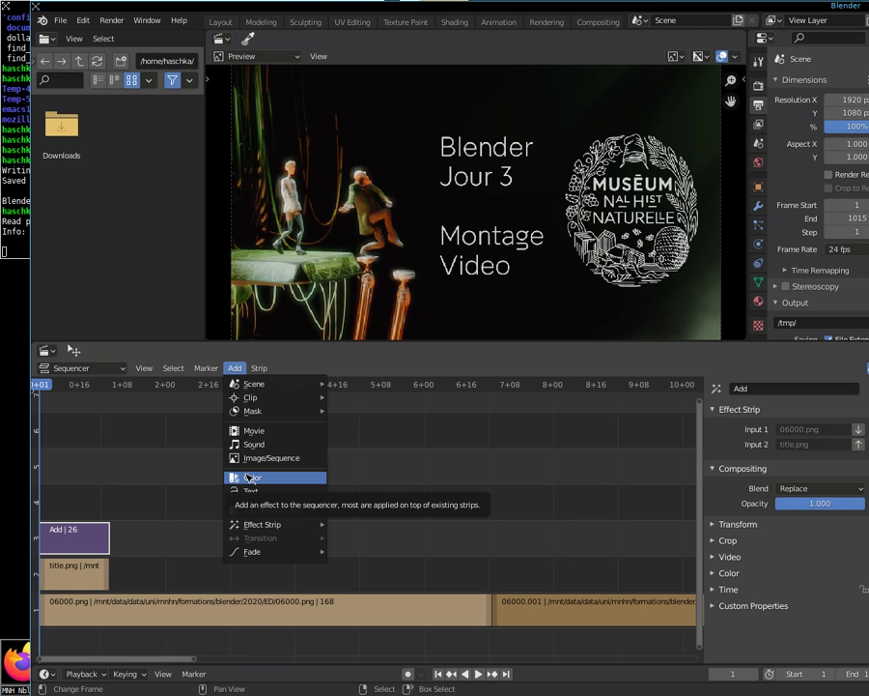
{"action": "left_click", "coordinate": [249, 478]}
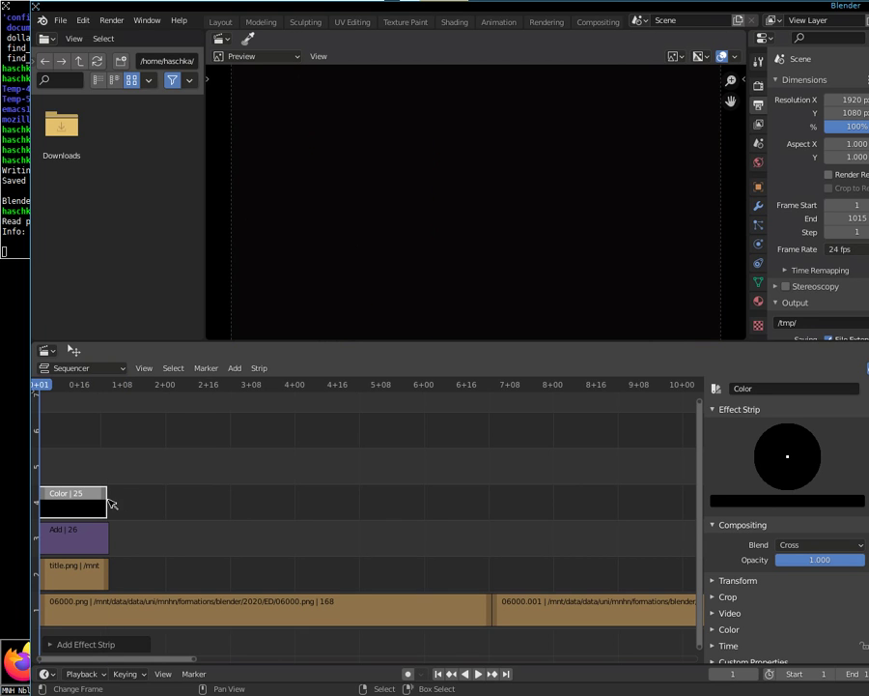
{"action": "left_click_drag", "start_coordinate": [110, 499], "coordinate": [107, 510]}
{"action": "left_click", "coordinate": [107, 511]}
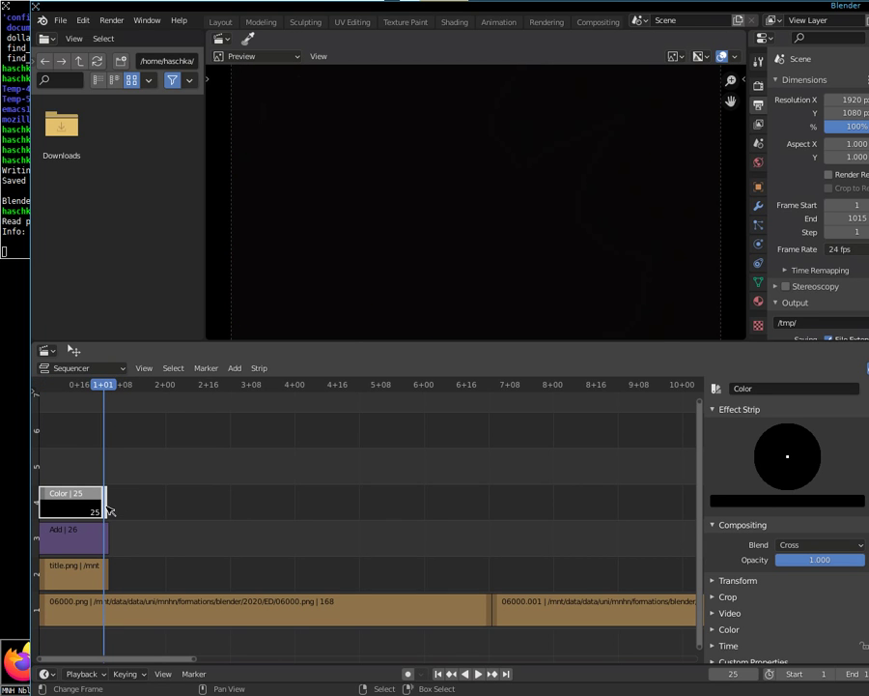
{"action": "scroll", "coordinate": [161, 491], "scroll_direction": "up", "scroll_amount": 1}
{"action": "scroll", "coordinate": [160, 491], "scroll_direction": "down", "scroll_amount": 1}
{"action": "scroll", "coordinate": [161, 490], "scroll_direction": "up", "scroll_amount": 1}
{"action": "scroll", "coordinate": [183, 656], "scroll_direction": "up", "scroll_amount": 3, "text": "ctrl"}
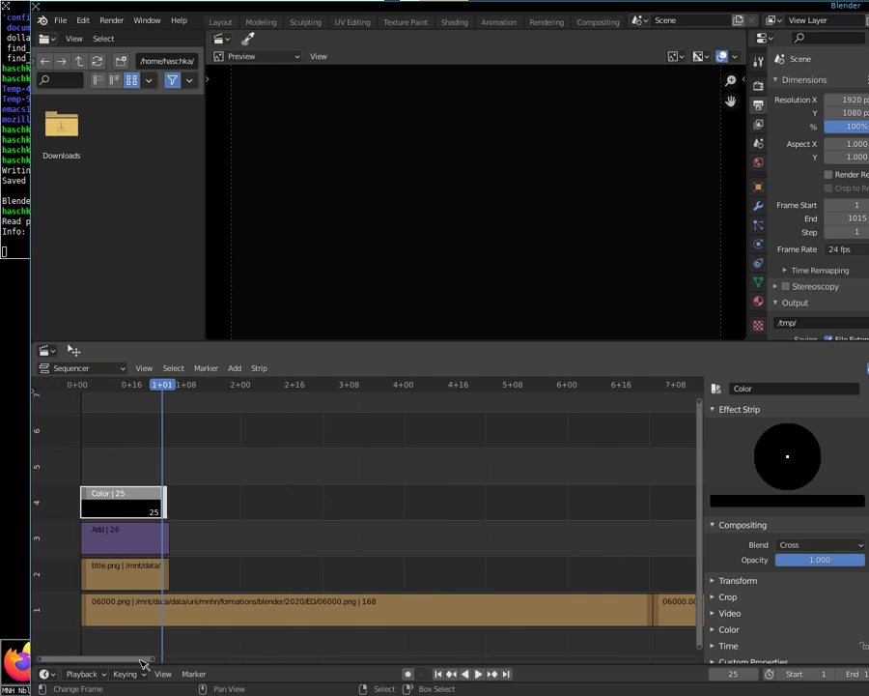
{"action": "scroll", "coordinate": [186, 529], "scroll_direction": "up", "scroll_amount": 2, "text": "ctrl"}
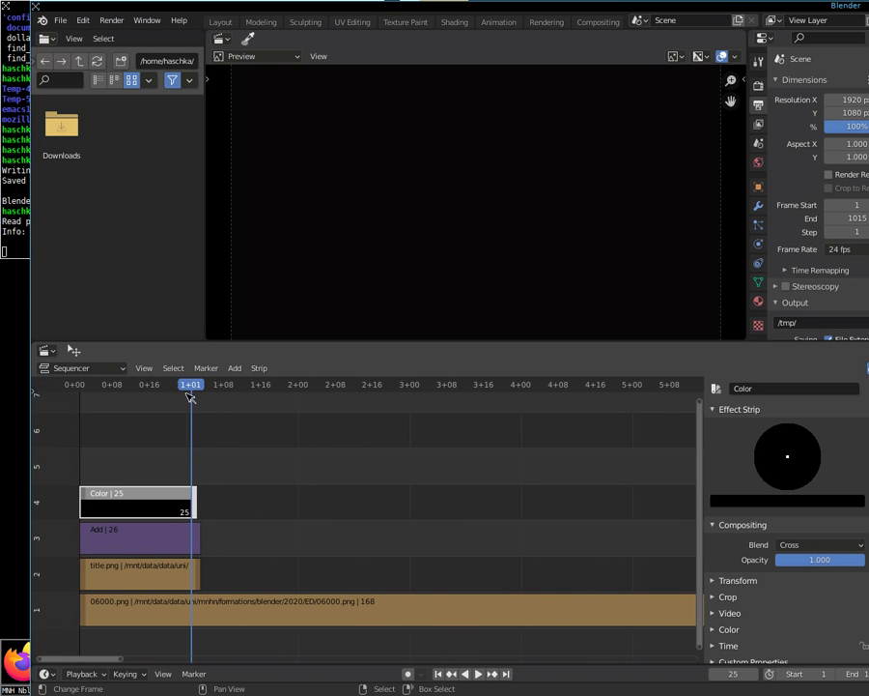
Compare strip ends and lengthen the Color strip by one frame to 26, matching title.png
{"action": "left_click", "coordinate": [115, 384]}
{"action": "key", "text": "space"}
{"action": "key", "text": "space"}
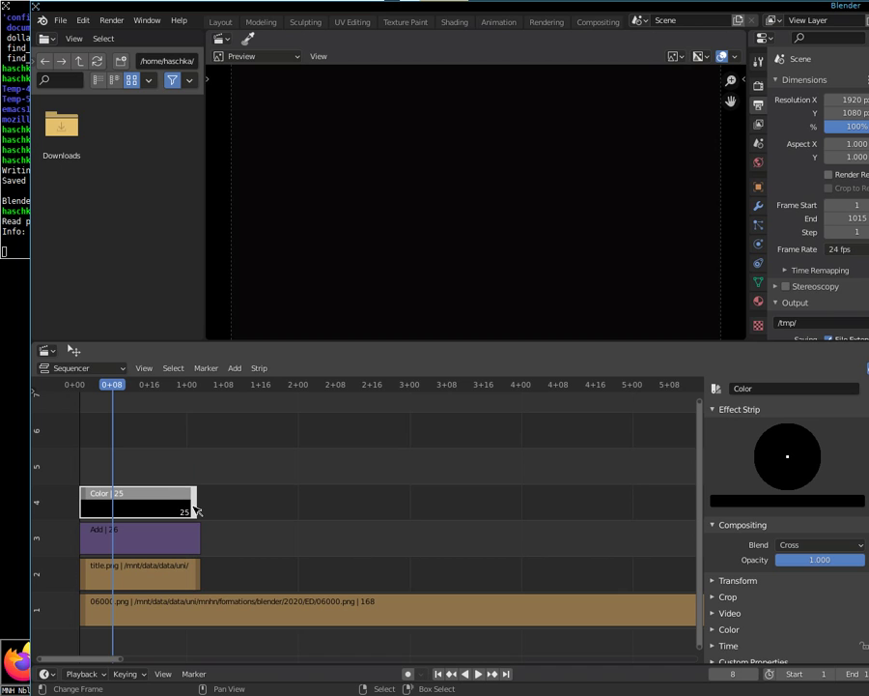
{"action": "left_click", "coordinate": [83, 502]}
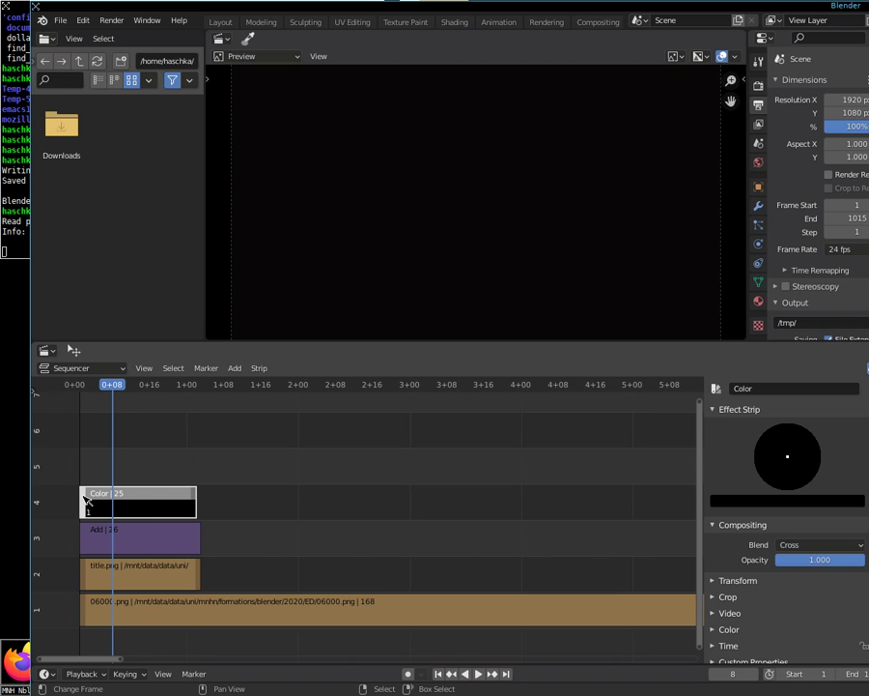
{"action": "left_click", "coordinate": [194, 503]}
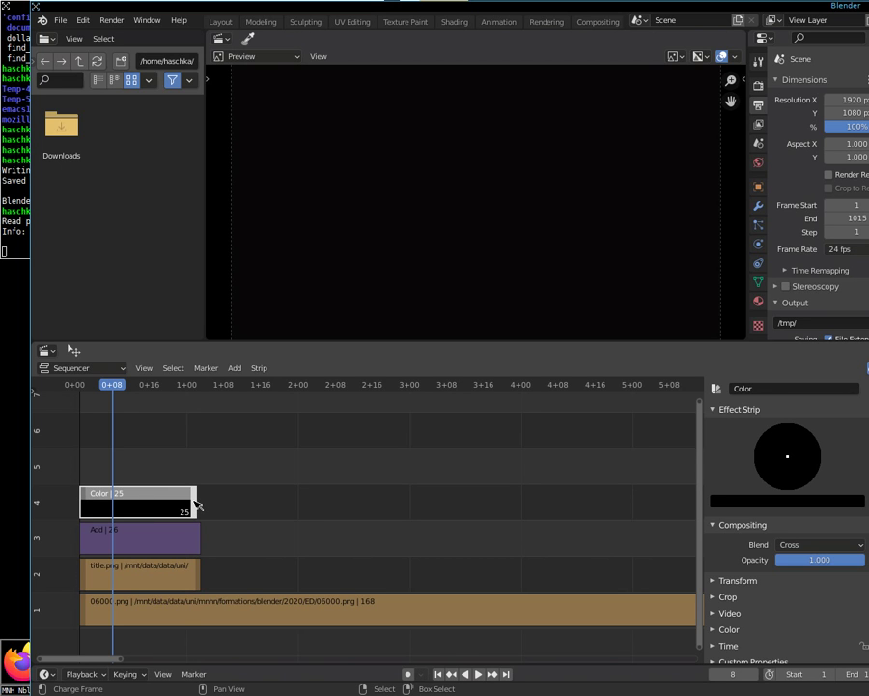
{"action": "left_click", "coordinate": [200, 580]}
{"action": "left_click", "coordinate": [198, 537]}
{"action": "left_click", "coordinate": [195, 510]}
{"action": "left_click", "coordinate": [205, 575]}
{"action": "left_click", "coordinate": [200, 570]}
{"action": "left_click", "coordinate": [198, 539]}
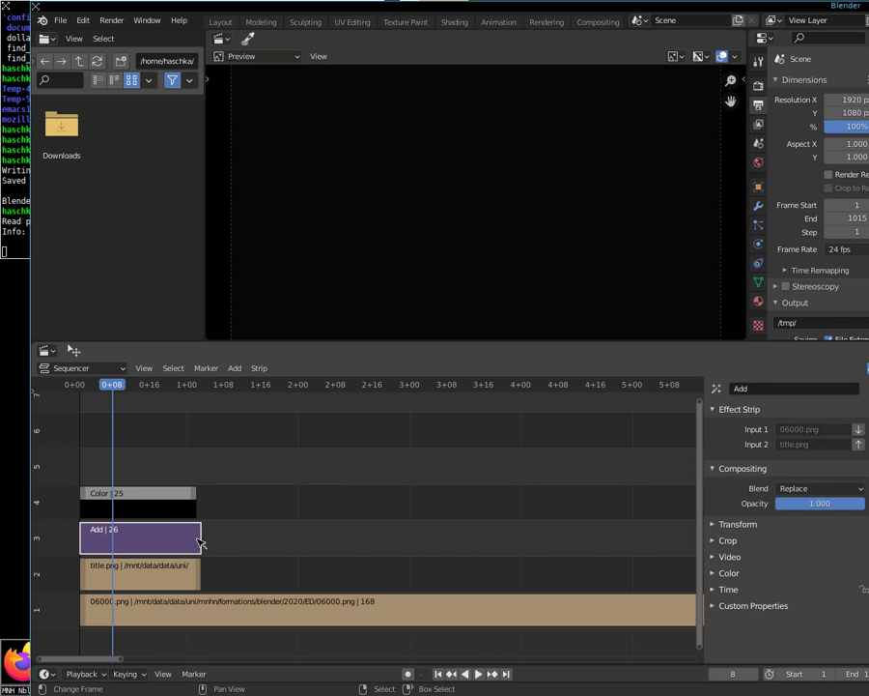
{"action": "left_click", "coordinate": [194, 511]}
{"action": "left_click_drag", "start_coordinate": [193, 511], "coordinate": [197, 509]}
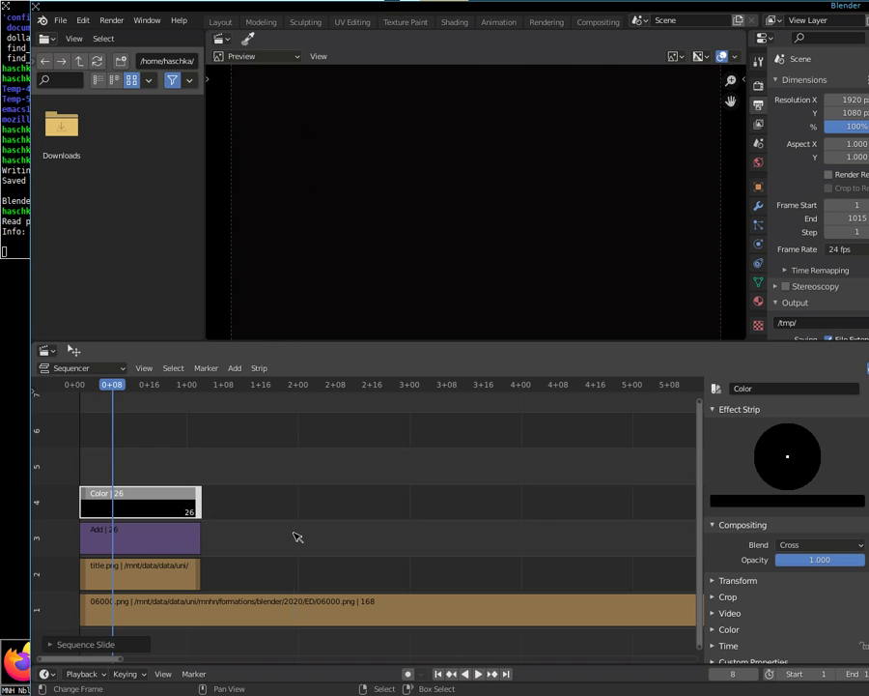
{"action": "left_click", "coordinate": [294, 492]}
Scrub the opening frames, then delete the Add effect strip
{"action": "mouse_move", "coordinate": [292, 480]}
{"action": "left_mouse_down"}
{"action": "mouse_move", "coordinate": [85, 480]}
{"action": "mouse_move", "coordinate": [205, 489]}
{"action": "mouse_move", "coordinate": [80, 481]}
{"action": "left_mouse_up"}
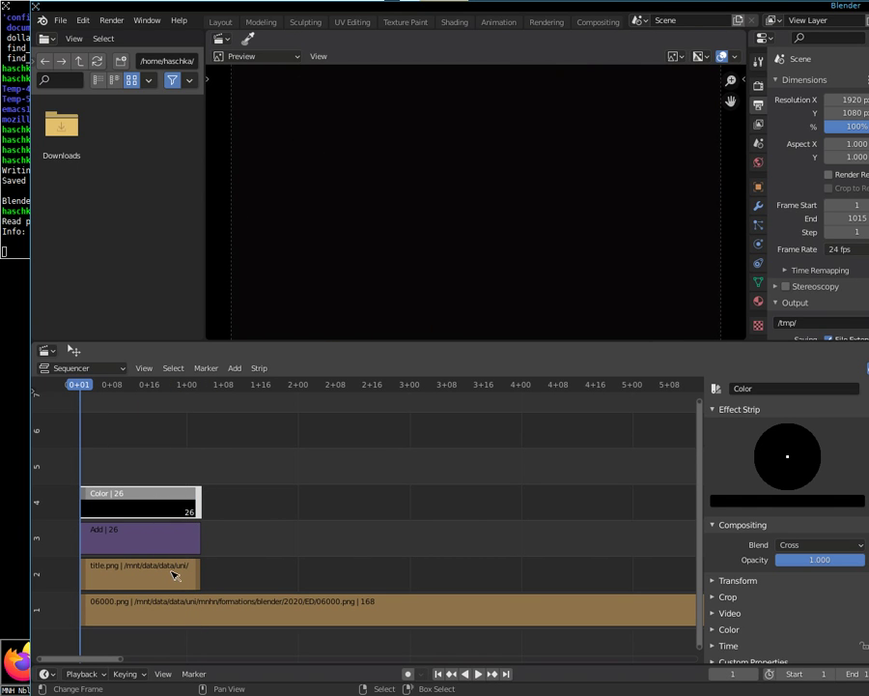
{"action": "left_click", "coordinate": [161, 541]}
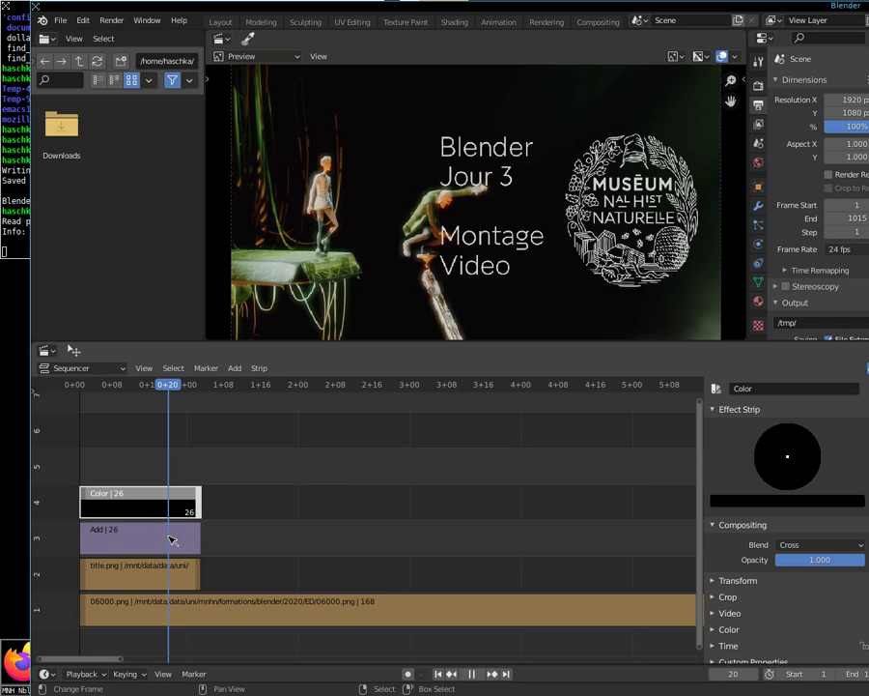
{"action": "left_click", "coordinate": [161, 541]}
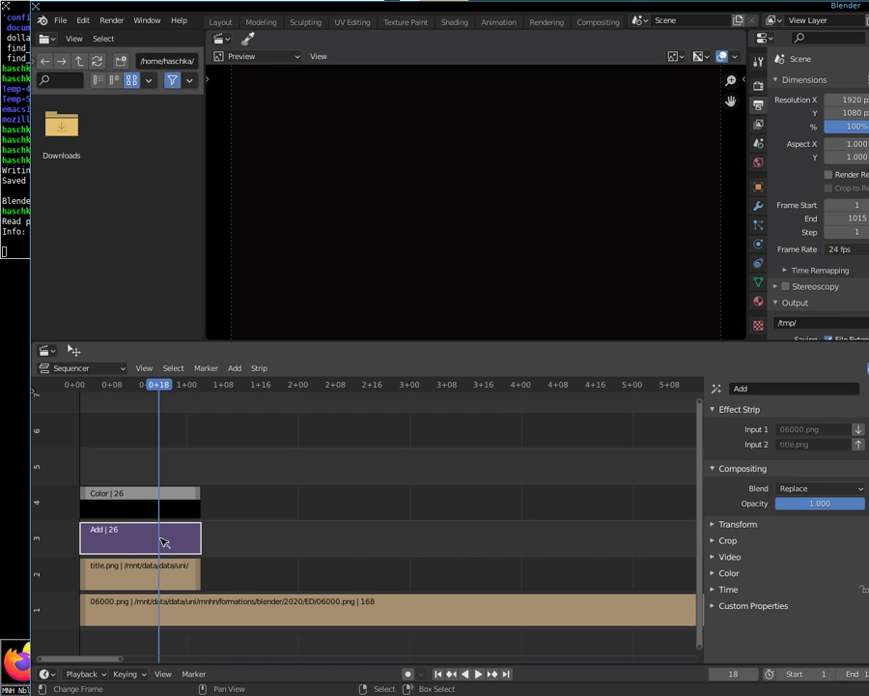
{"action": "key", "text": "Delete"}
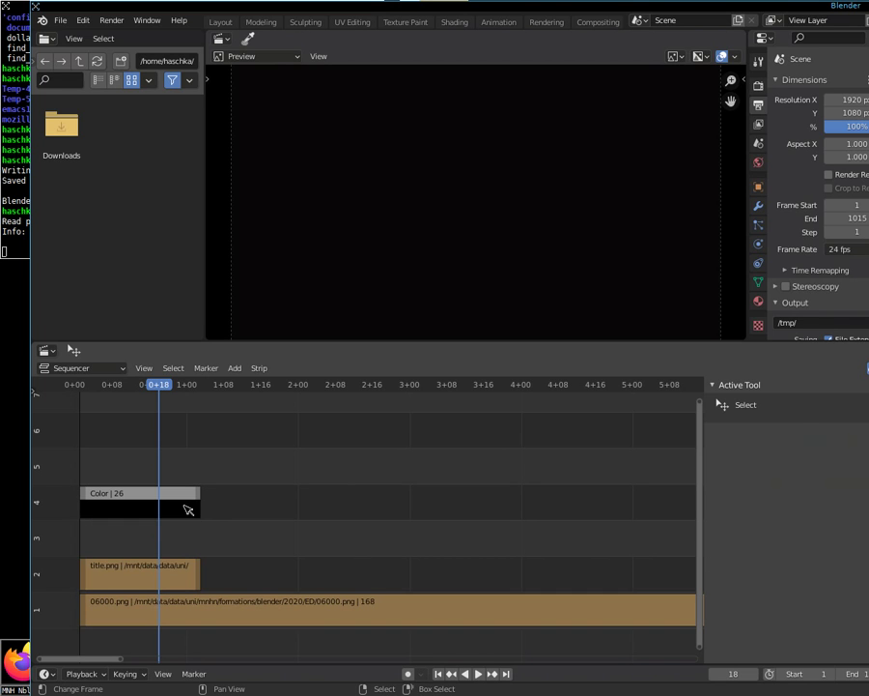
Move the Color strip down to channel 3, also select title.png, and bring up Add > Transition
{"action": "left_click", "coordinate": [184, 521]}
{"action": "left_click", "coordinate": [190, 509]}
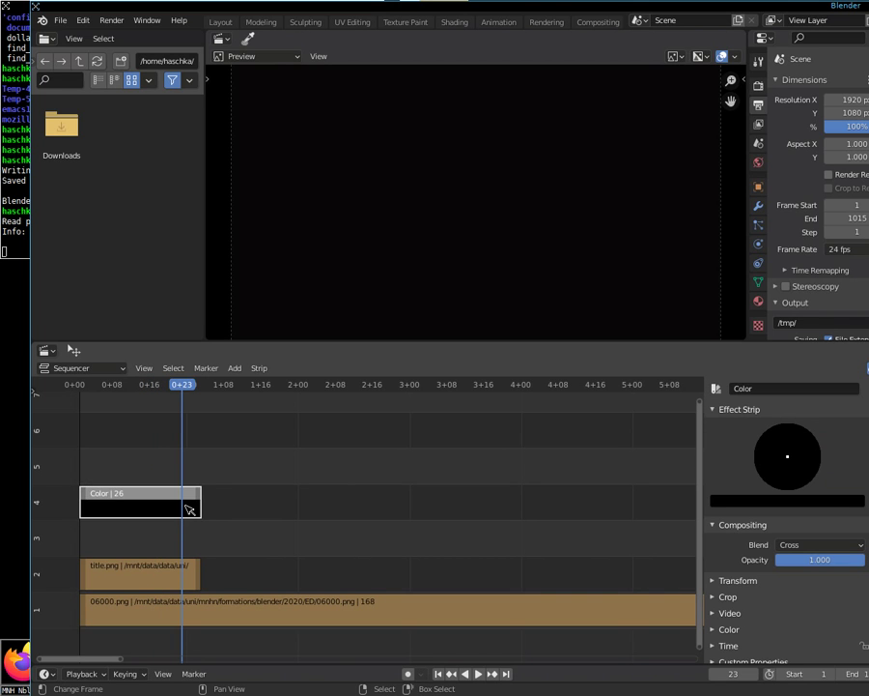
{"action": "left_click_drag", "start_coordinate": [189, 509], "coordinate": [189, 539]}
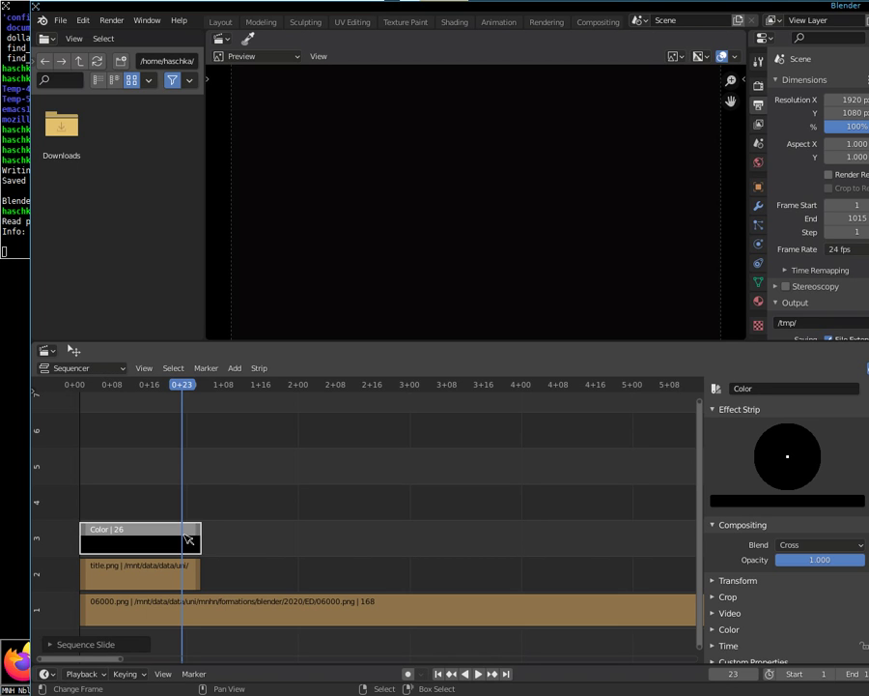
{"action": "left_click", "coordinate": [116, 569]}
{"action": "left_click", "coordinate": [119, 552], "text": "shift"}
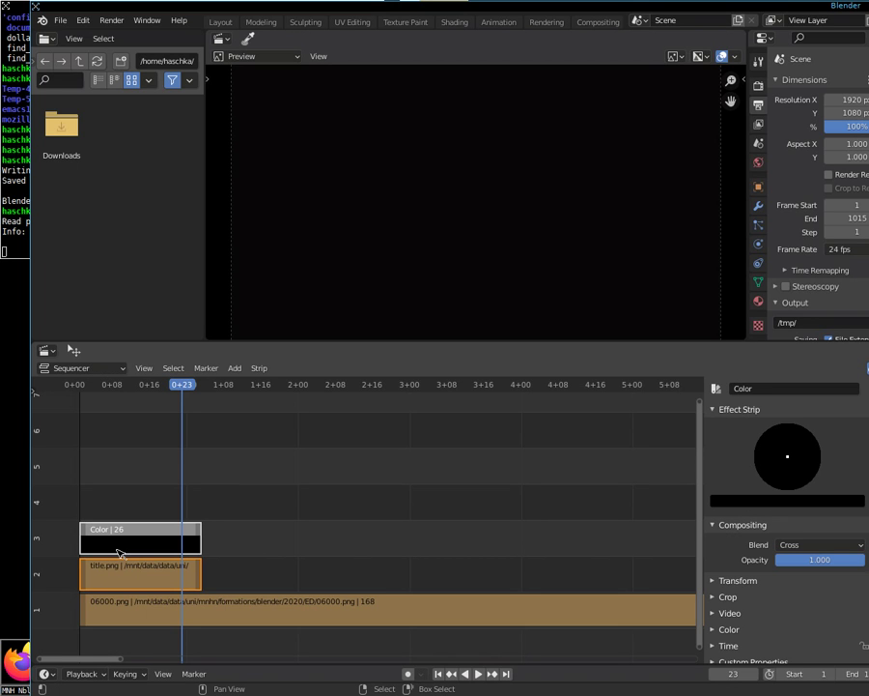
{"action": "left_click", "coordinate": [234, 368]}
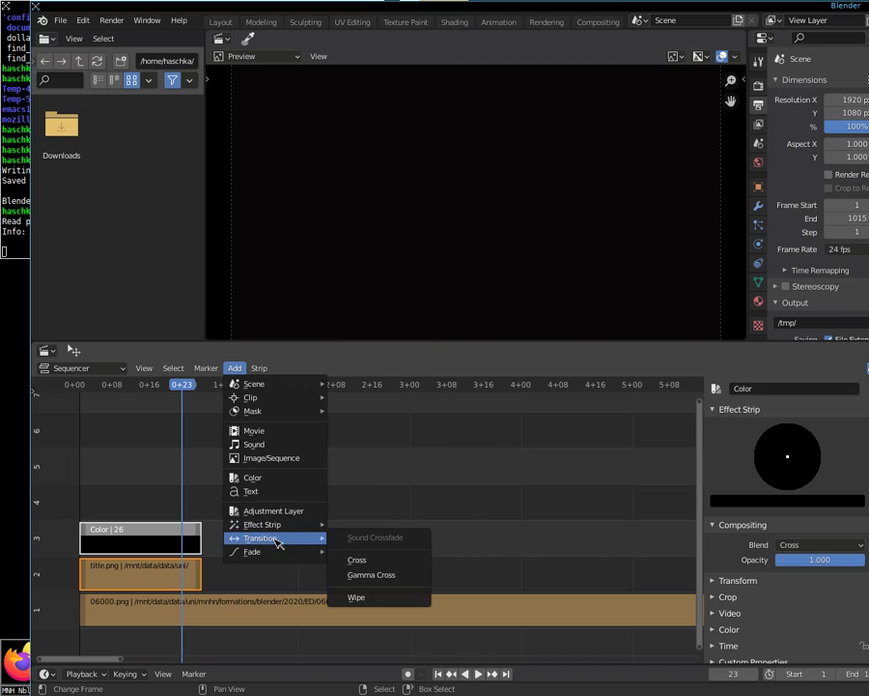
{"action": "mouse_move", "coordinate": [266, 538]}
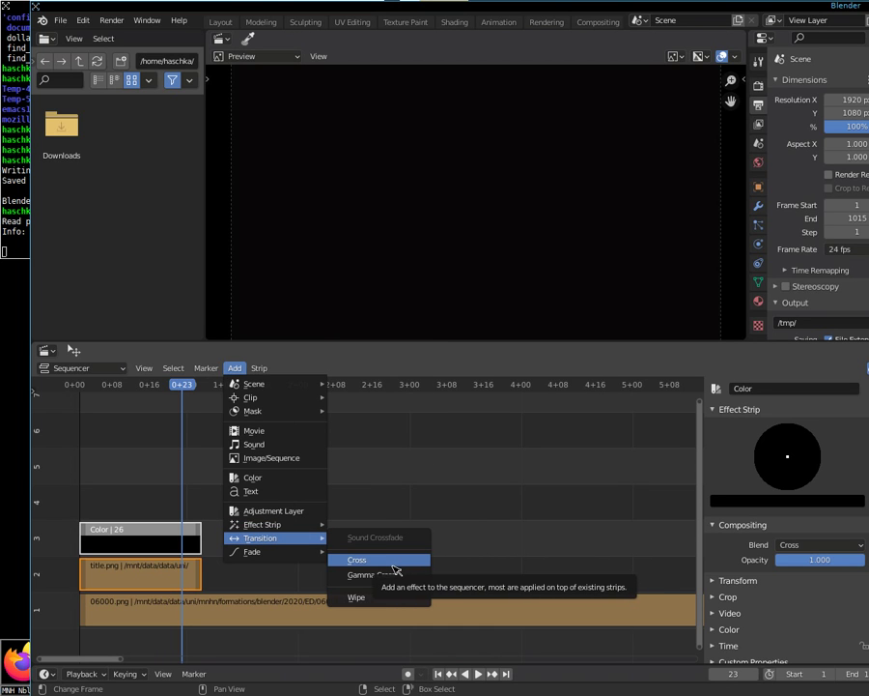
Add a Cross transition fading title.png to black, then an Add effect combining it with 06000.png
{"action": "left_click", "coordinate": [393, 565]}
{"action": "mouse_move", "coordinate": [189, 435]}
{"action": "left_mouse_down"}
{"action": "mouse_move", "coordinate": [87, 445]}
{"action": "mouse_move", "coordinate": [199, 444]}
{"action": "mouse_move", "coordinate": [81, 444]}
{"action": "mouse_move", "coordinate": [200, 445]}
{"action": "mouse_move", "coordinate": [73, 444]}
{"action": "mouse_move", "coordinate": [202, 457]}
{"action": "mouse_move", "coordinate": [83, 451]}
{"action": "left_mouse_up"}
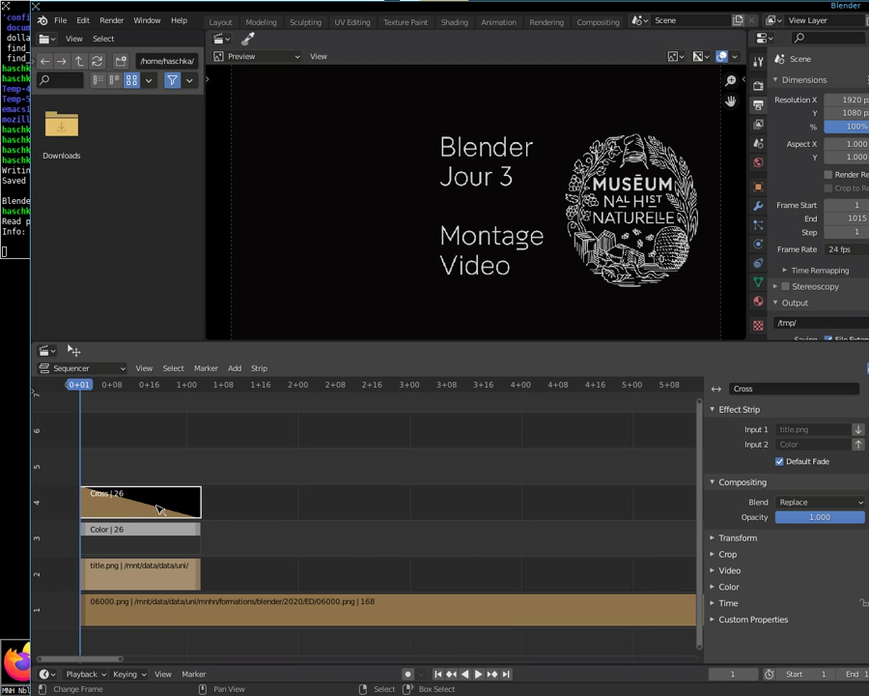
{"action": "left_click", "coordinate": [171, 610], "text": "shift"}
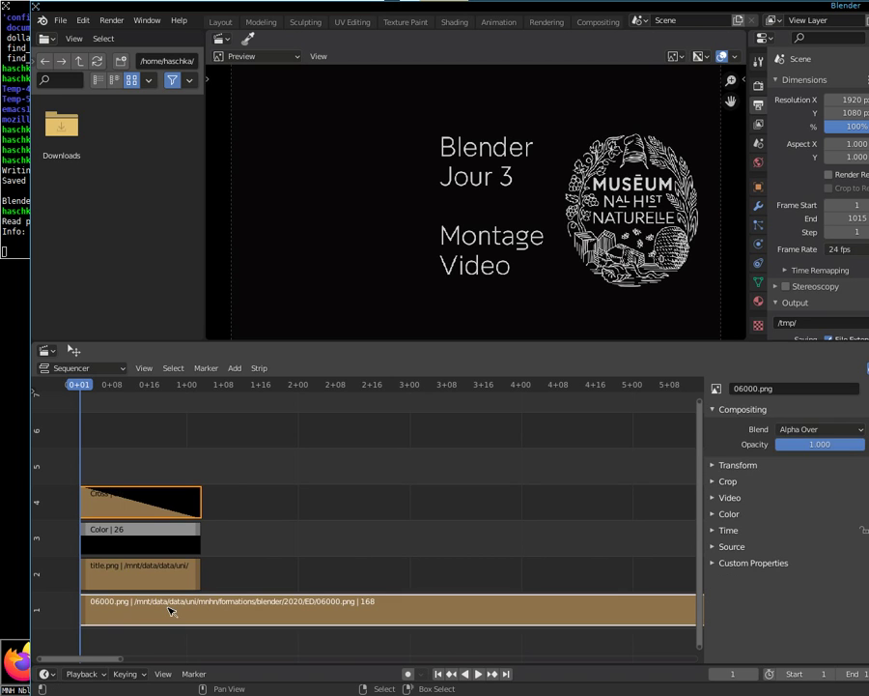
{"action": "left_click", "coordinate": [235, 368]}
{"action": "mouse_move", "coordinate": [265, 523]}
{"action": "left_click", "coordinate": [395, 343]}
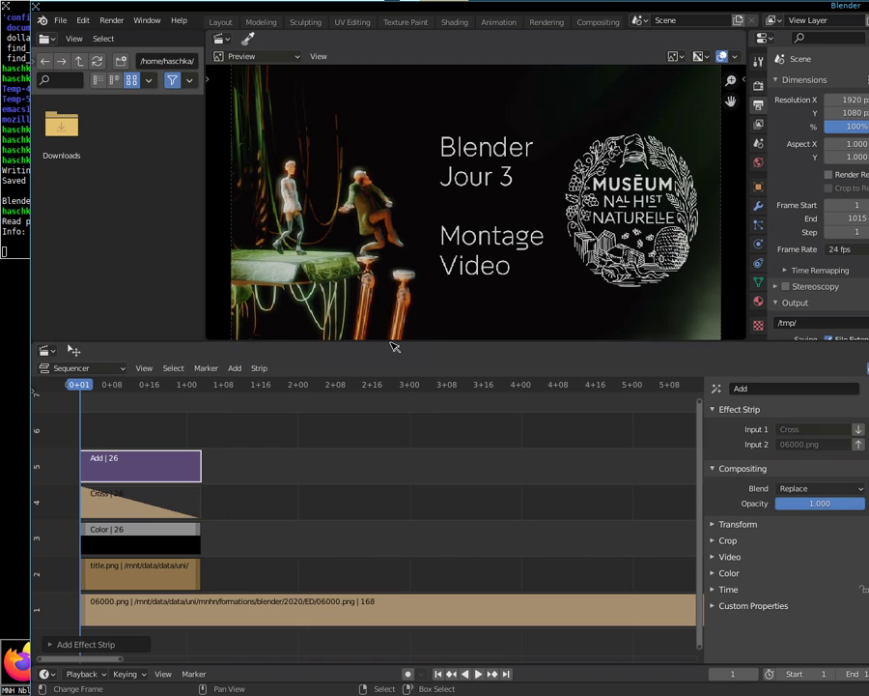
{"action": "mouse_move", "coordinate": [81, 386]}
{"action": "left_mouse_down"}
{"action": "mouse_move", "coordinate": [165, 391]}
{"action": "mouse_move", "coordinate": [83, 398]}
{"action": "left_mouse_up"}
{"action": "key", "text": "space"}
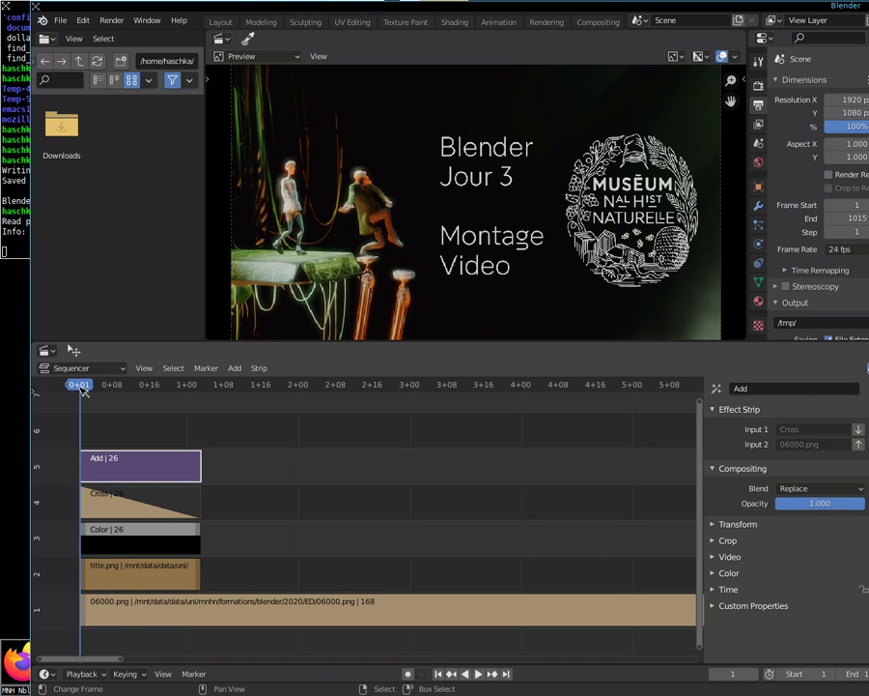
Play the composite past frame 27, rewind and replay it, then zoom out to see all channels
{"action": "key", "text": "space"}
{"action": "left_click_drag", "start_coordinate": [160, 386], "coordinate": [203, 385]}
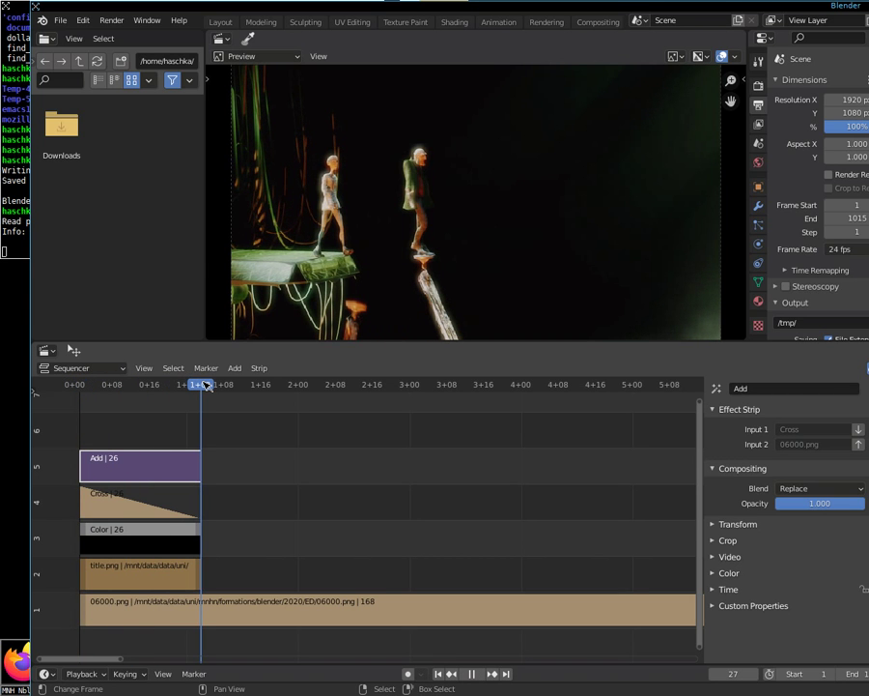
{"action": "key", "text": "space"}
{"action": "left_click_drag", "start_coordinate": [205, 386], "coordinate": [75, 387]}
{"action": "key", "text": "space"}
{"action": "key", "text": "space"}
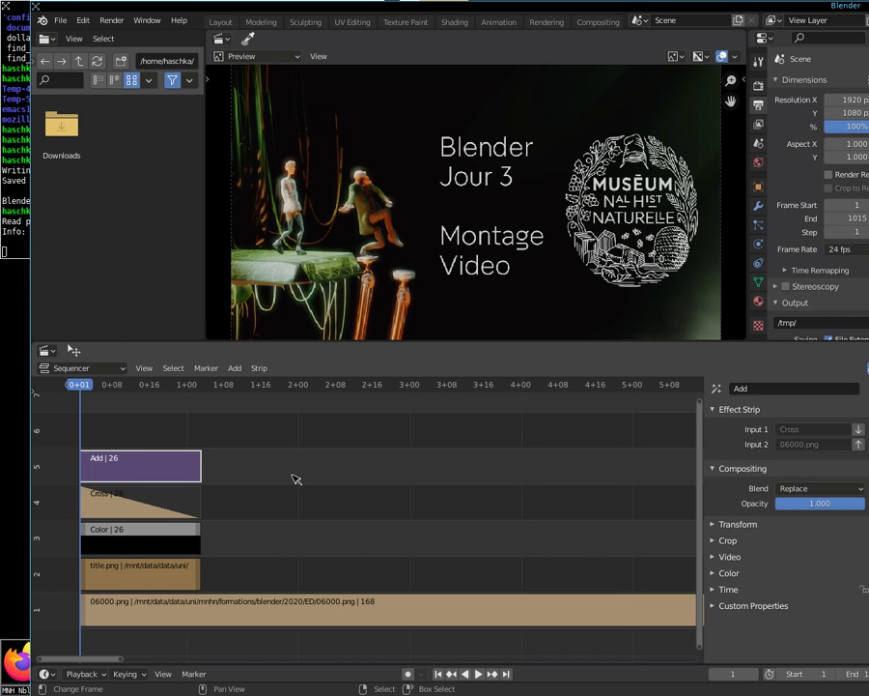
{"action": "scroll", "coordinate": [293, 476], "scroll_direction": "down", "scroll_amount": 2}
{"action": "scroll", "coordinate": [292, 474], "scroll_direction": "up", "scroll_amount": 2}
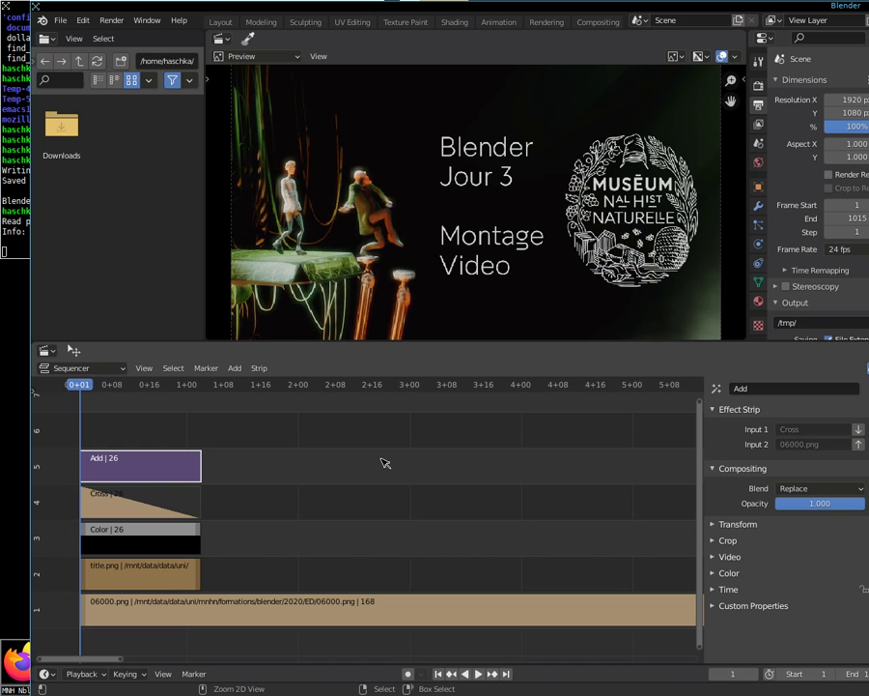
{"action": "mouse_move", "coordinate": [428, 460]}
{"action": "middle_mouse_down", "text": "ctrl"}
{"action": "mouse_move", "coordinate": [431, 492]}
{"action": "mouse_move", "coordinate": [425, 472]}
{"action": "mouse_move", "coordinate": [441, 495]}
{"action": "mouse_move", "coordinate": [430, 498]}
{"action": "mouse_move", "coordinate": [427, 484]}
{"action": "middle_mouse_up", "text": "ctrl"}
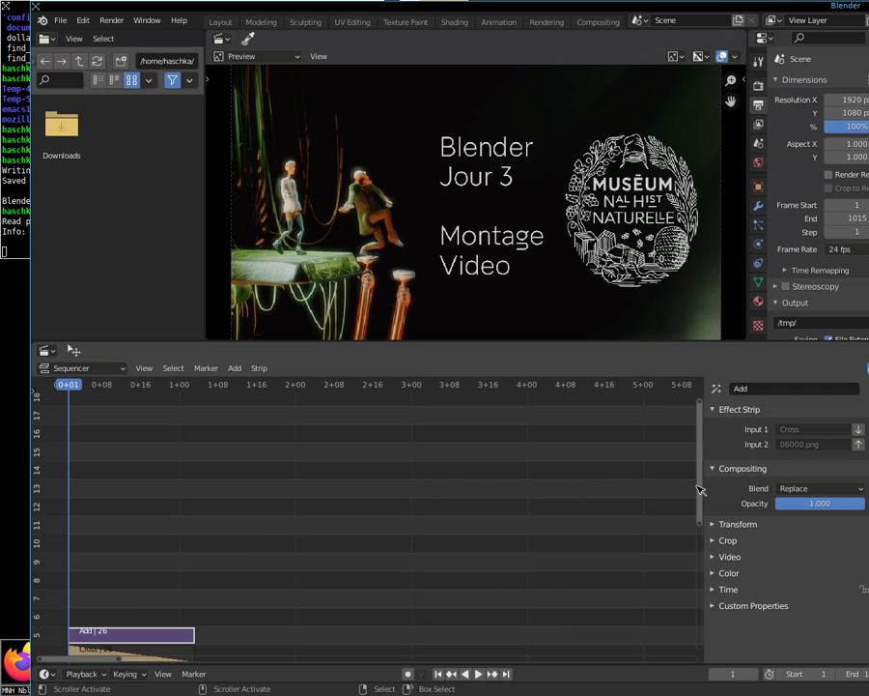
{"action": "left_click_drag", "start_coordinate": [701, 488], "coordinate": [704, 576]}
{"action": "mouse_move", "coordinate": [447, 495]}
{"action": "middle_mouse_down", "text": "ctrl"}
{"action": "mouse_move", "coordinate": [450, 506]}
{"action": "mouse_move", "coordinate": [446, 500]}
{"action": "middle_mouse_up", "text": "ctrl"}
{"action": "left_click_drag", "start_coordinate": [700, 503], "coordinate": [704, 522]}
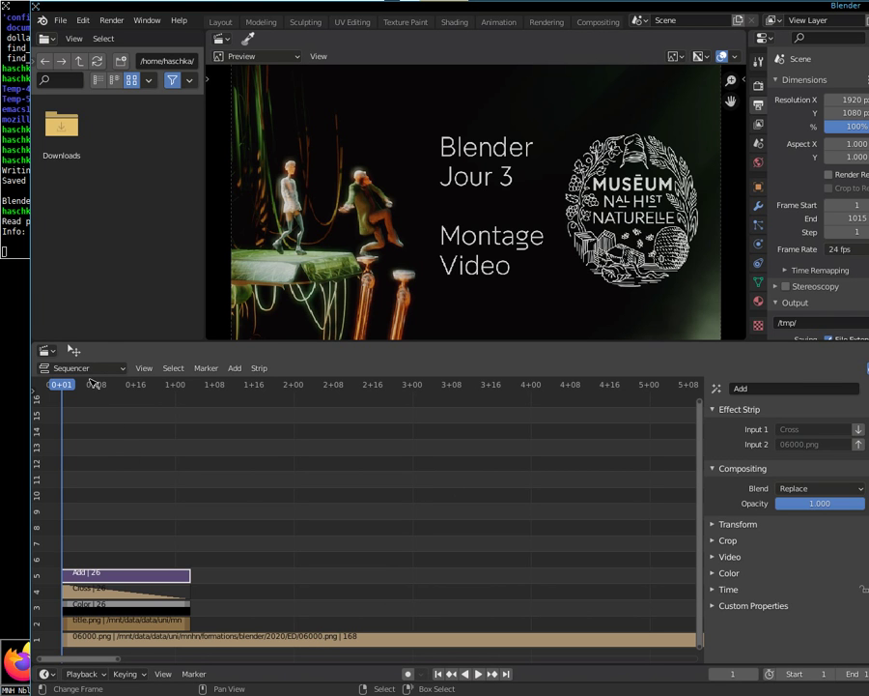
{"action": "mouse_move", "coordinate": [75, 386]}
{"action": "left_mouse_down"}
{"action": "mouse_move", "coordinate": [672, 404]}
{"action": "mouse_move", "coordinate": [237, 428]}
{"action": "mouse_move", "coordinate": [71, 425]}
{"action": "mouse_move", "coordinate": [251, 425]}
{"action": "mouse_move", "coordinate": [60, 419]}
{"action": "mouse_move", "coordinate": [431, 425]}
{"action": "mouse_move", "coordinate": [68, 434]}
{"action": "left_mouse_up"}
{"action": "key", "text": "space"}
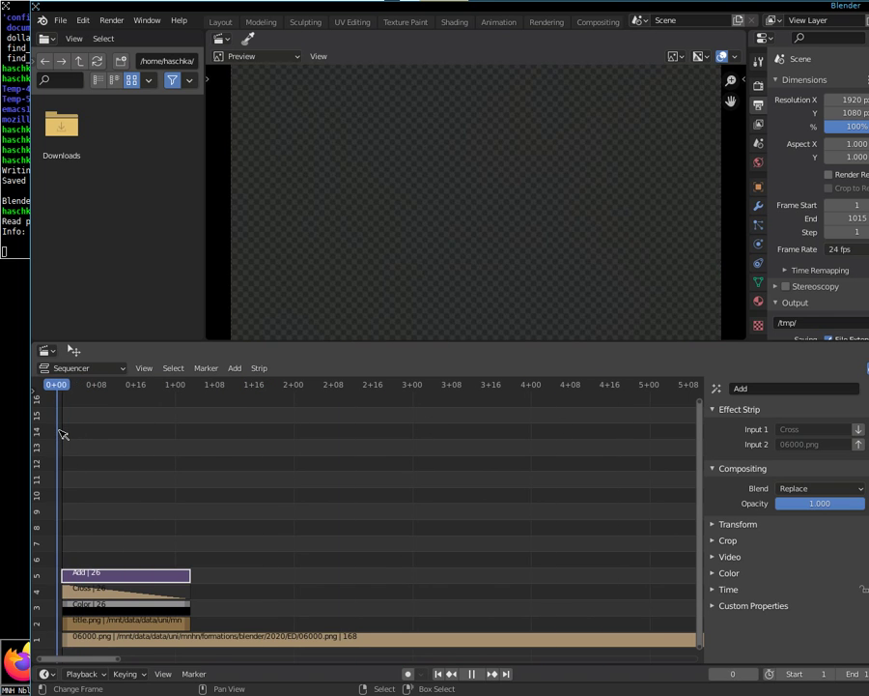
{"action": "key", "text": "space"}
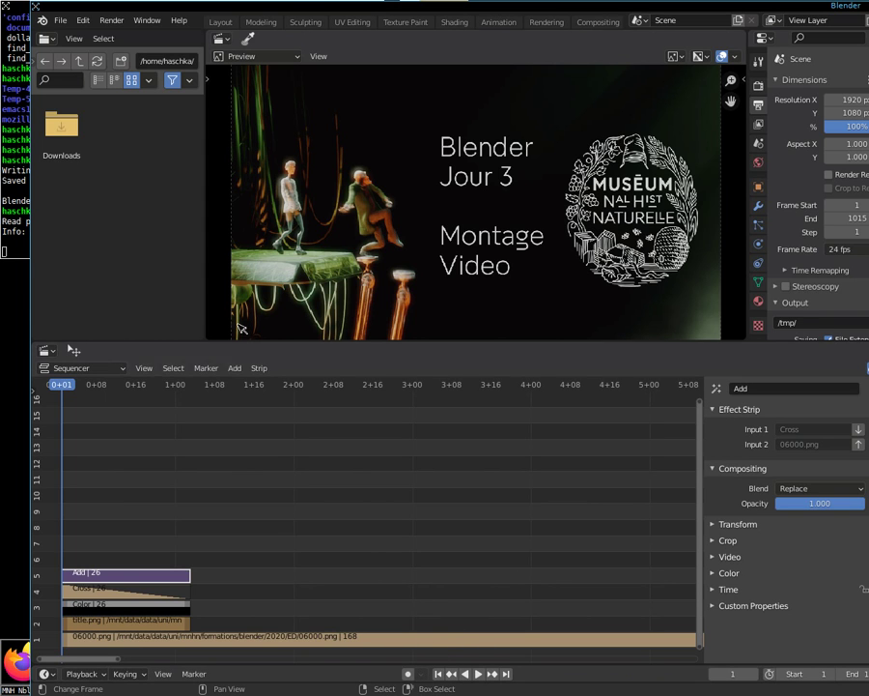
{"action": "left_click_drag", "start_coordinate": [328, 580], "coordinate": [402, 541]}
{"action": "left_click", "coordinate": [259, 368]}
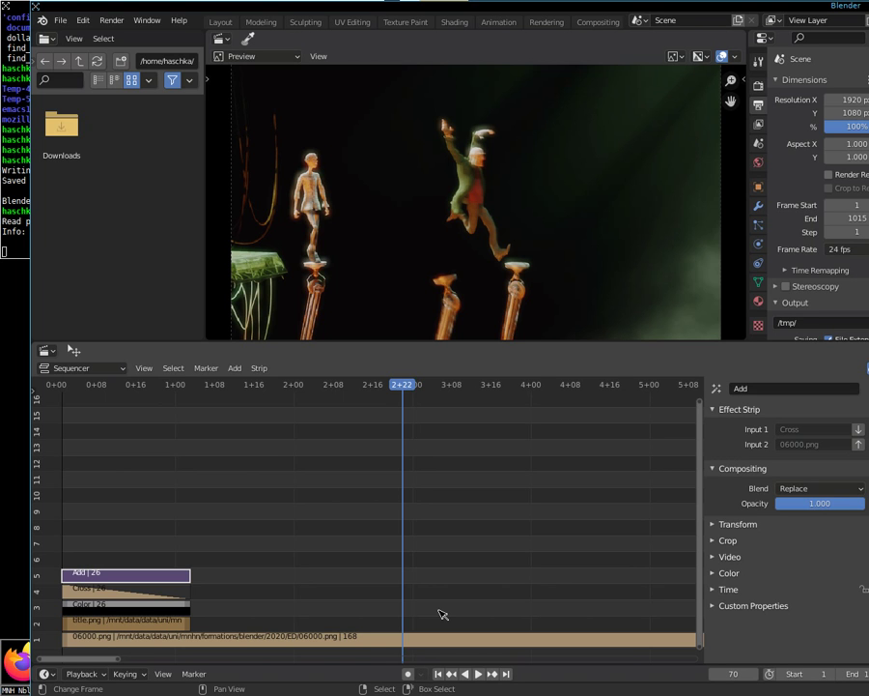
{"action": "left_click_drag", "start_coordinate": [402, 479], "coordinate": [66, 487]}
{"action": "key", "text": "space"}
{"action": "key", "text": "space"}
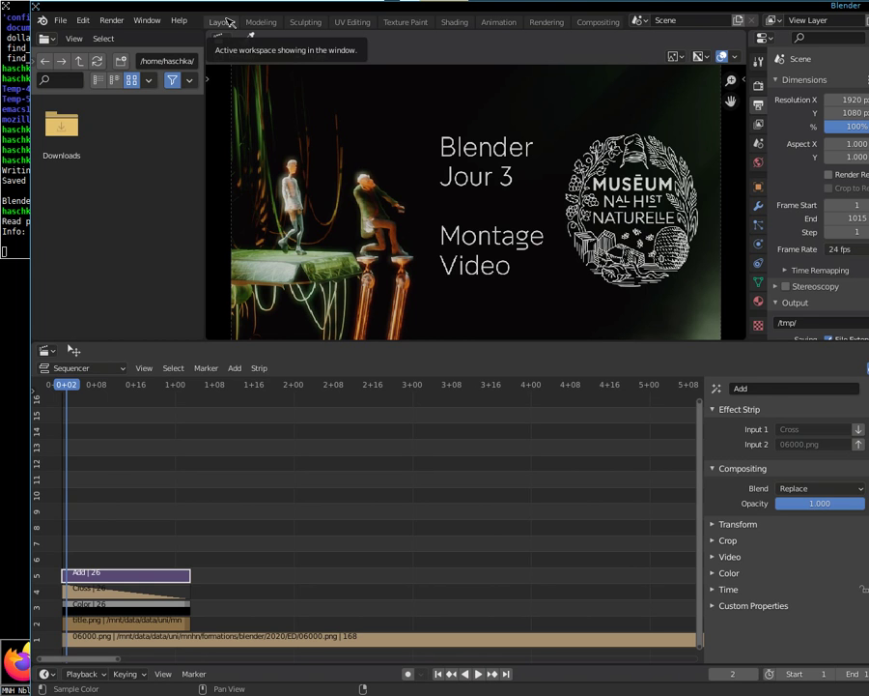
{"action": "left_click", "coordinate": [222, 21]}
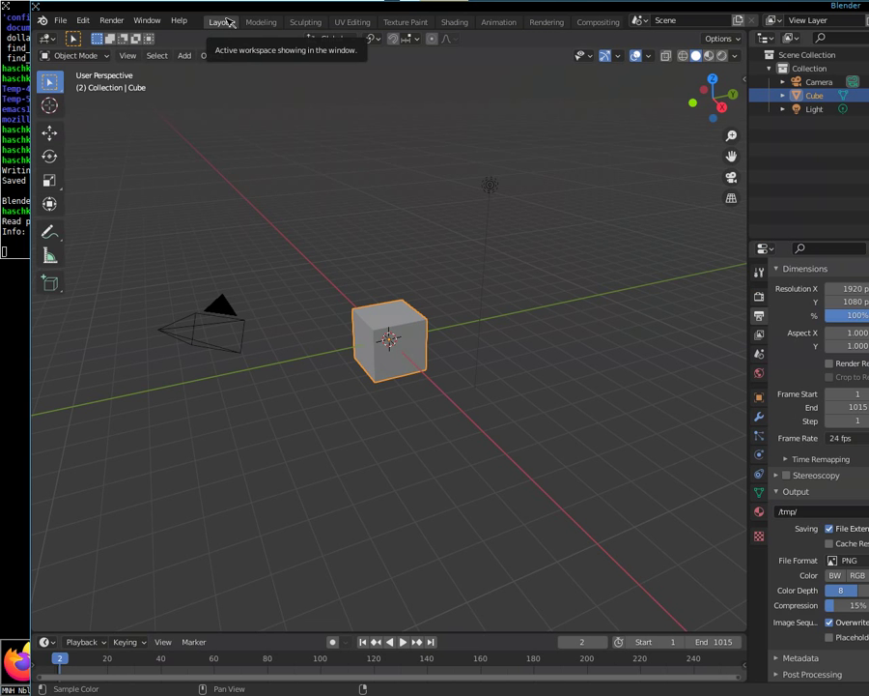
{"action": "scroll", "coordinate": [582, 23], "scroll_direction": "down", "scroll_amount": 2}
{"action": "scroll", "coordinate": [579, 25], "scroll_direction": "down", "scroll_amount": 1}
{"action": "left_click", "coordinate": [579, 24]}
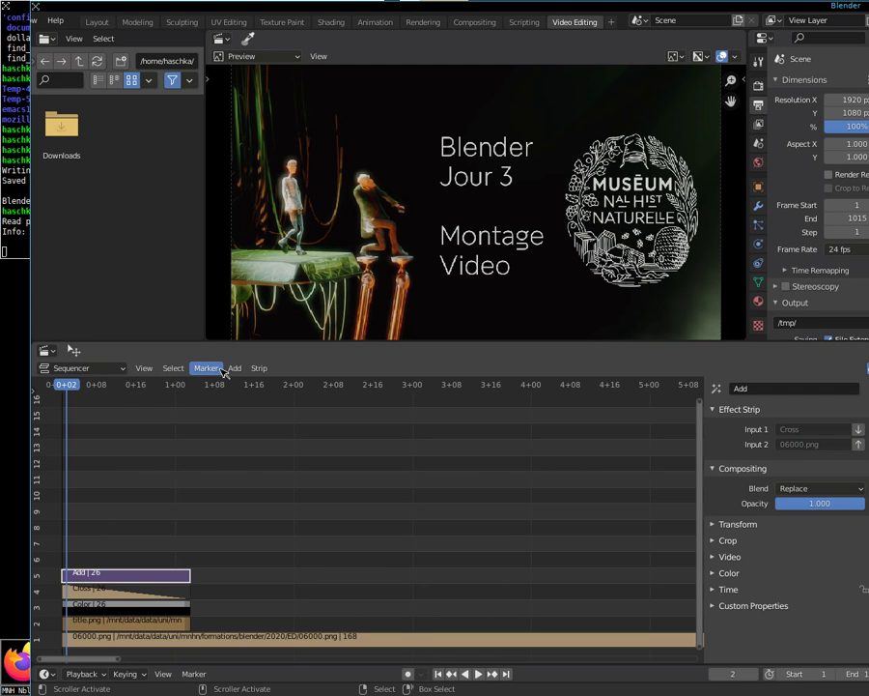
{"action": "left_click", "coordinate": [152, 368]}
{"action": "left_click", "coordinate": [179, 369]}
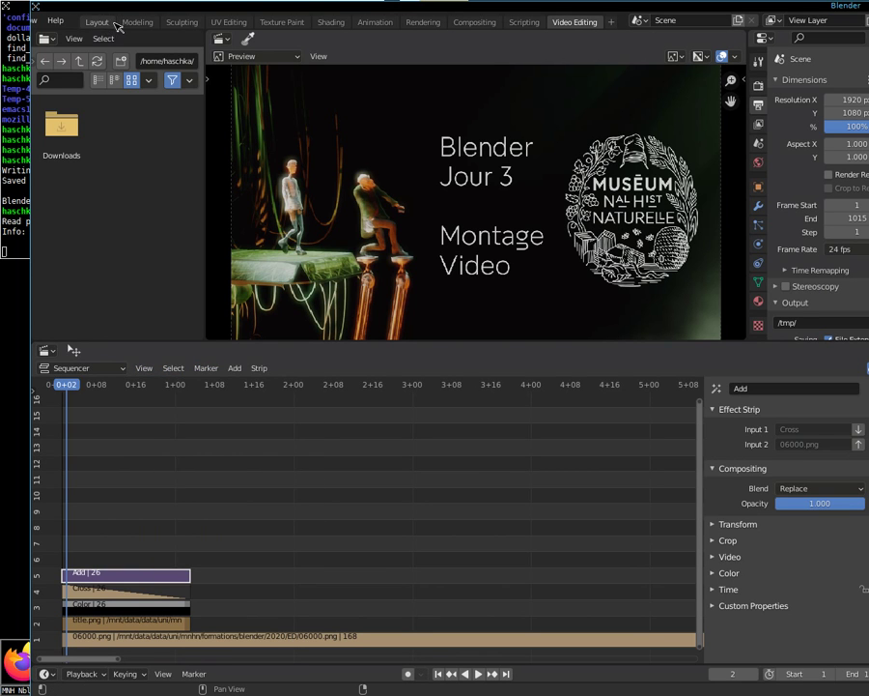
{"action": "scroll", "coordinate": [117, 21], "scroll_direction": "up", "scroll_amount": 3}
{"action": "left_click", "coordinate": [117, 24]}
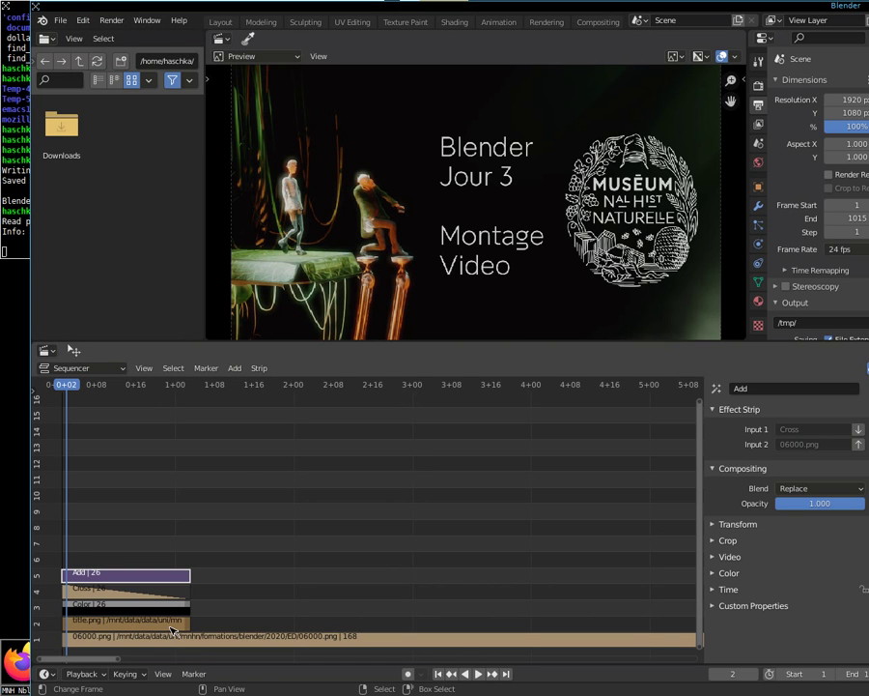
{"action": "mouse_move", "coordinate": [96, 658]}
{"action": "left_mouse_down"}
{"action": "mouse_move", "coordinate": [217, 663]}
{"action": "mouse_move", "coordinate": [44, 668]}
{"action": "left_mouse_up"}
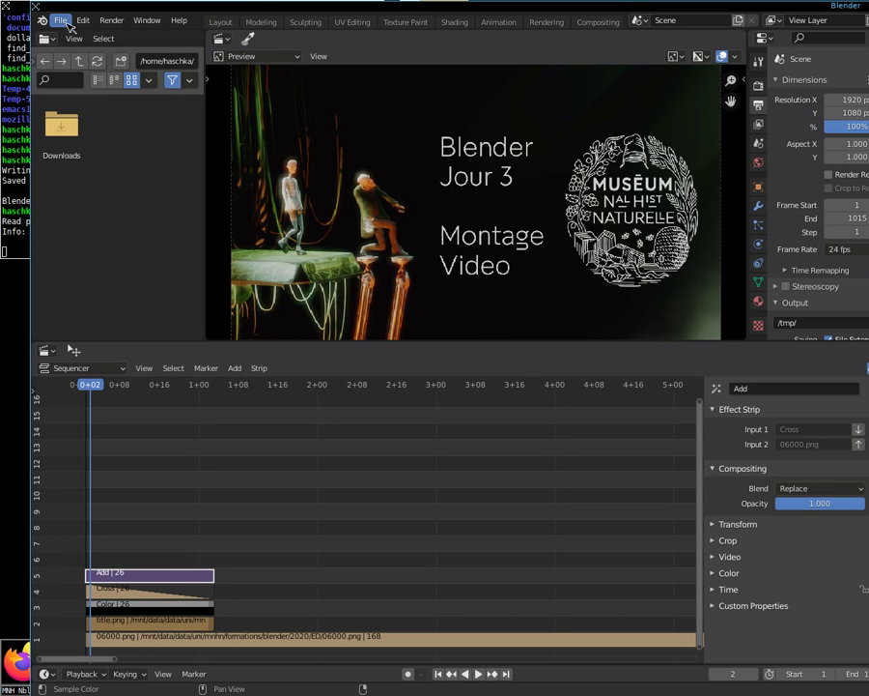
Start Save As and browse from the filesystem root into /mnt/data/data
{"action": "left_click", "coordinate": [60, 20]}
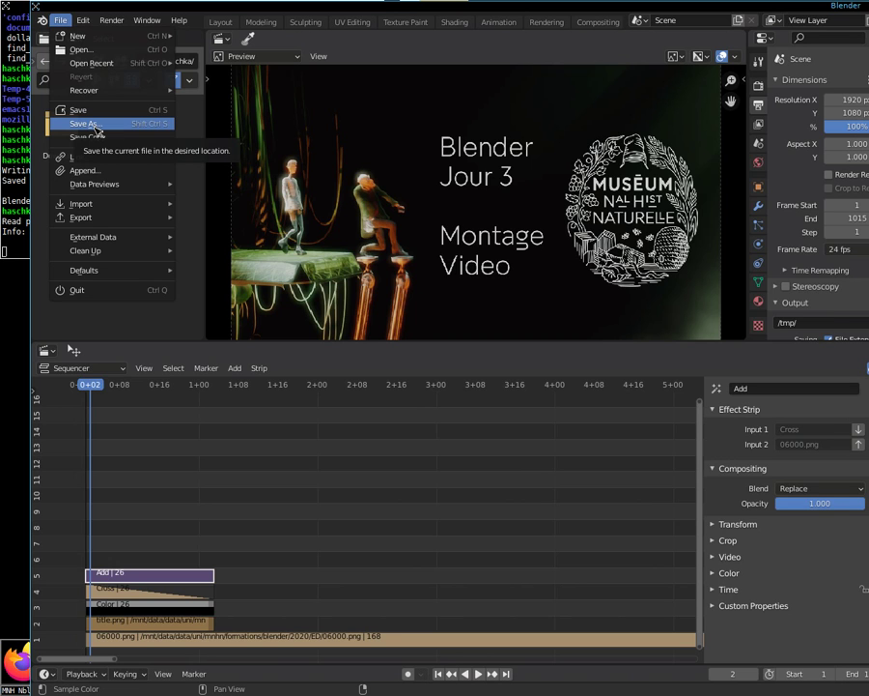
{"action": "left_click", "coordinate": [96, 128]}
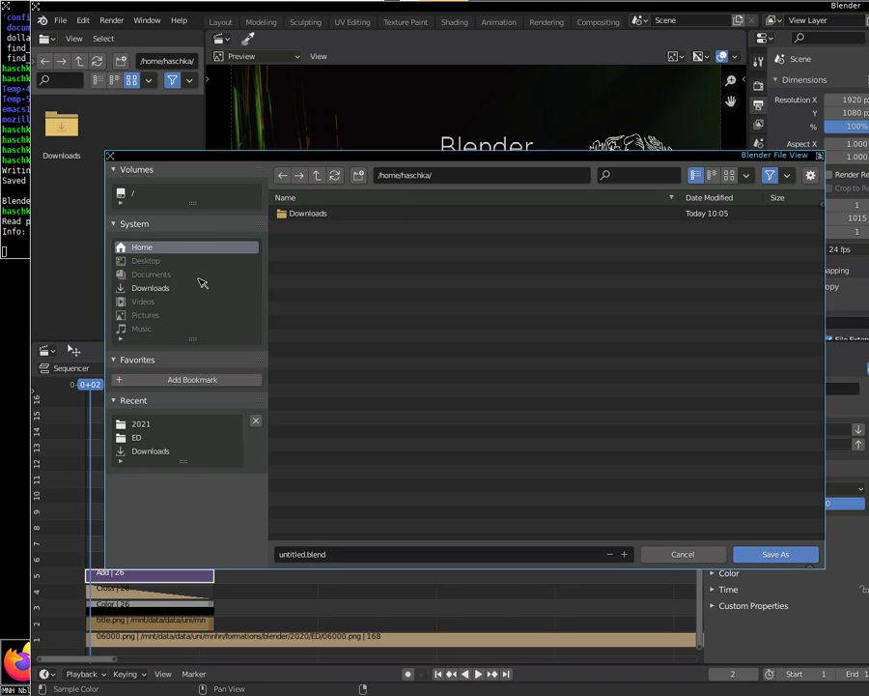
{"action": "left_click", "coordinate": [158, 195]}
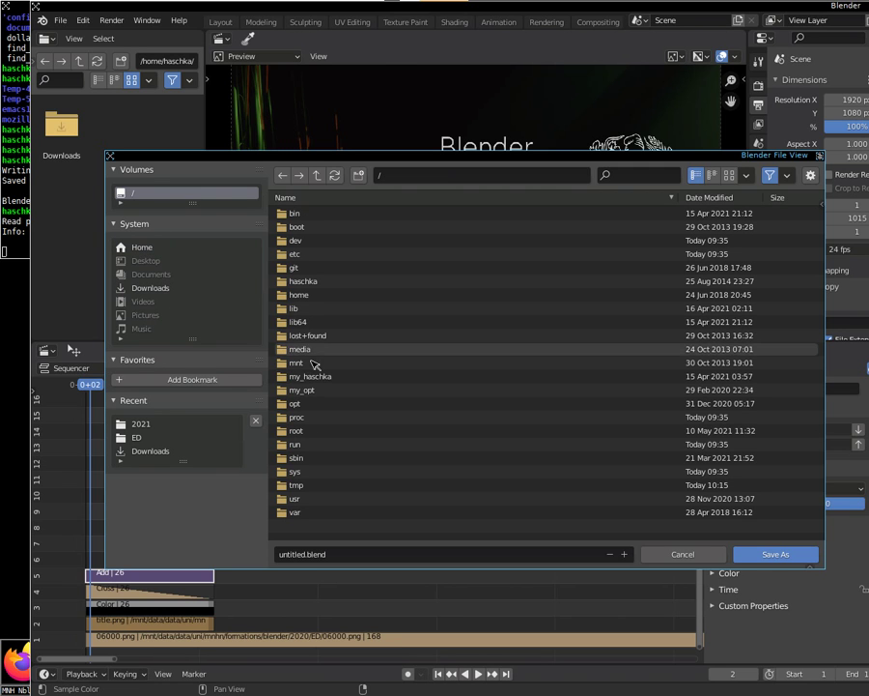
{"action": "double_click", "coordinate": [307, 362]}
{"action": "double_click", "coordinate": [311, 213]}
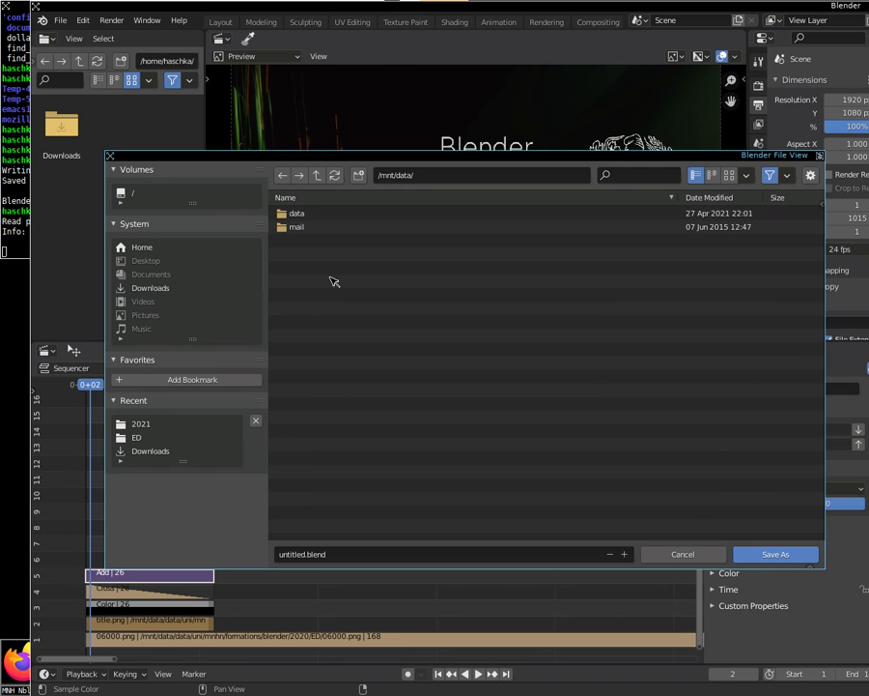
{"action": "double_click", "coordinate": [328, 217]}
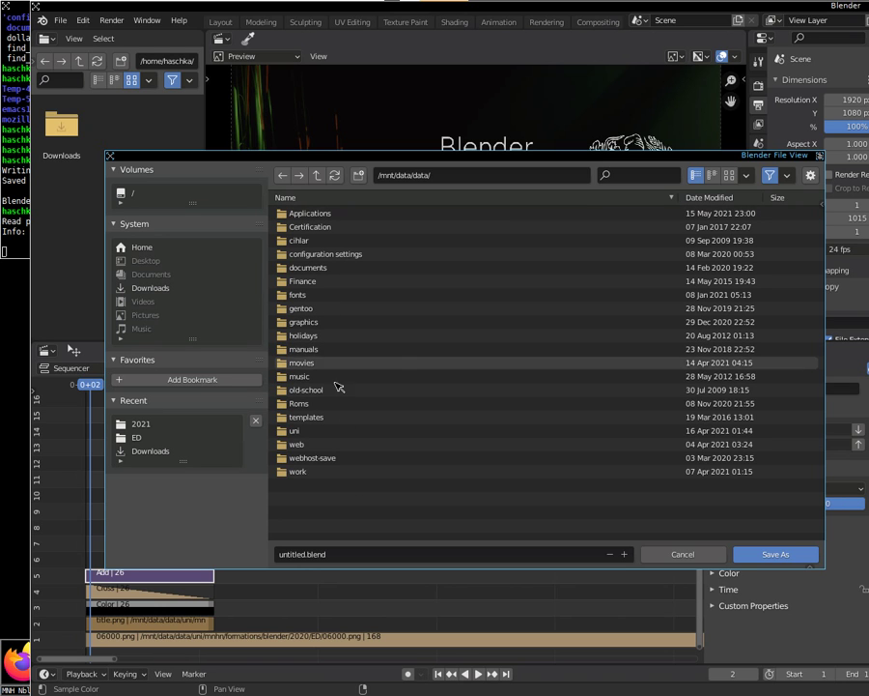
Navigate through uni/mnhn/formations into the blender/2021 folder
{"action": "left_click", "coordinate": [335, 432]}
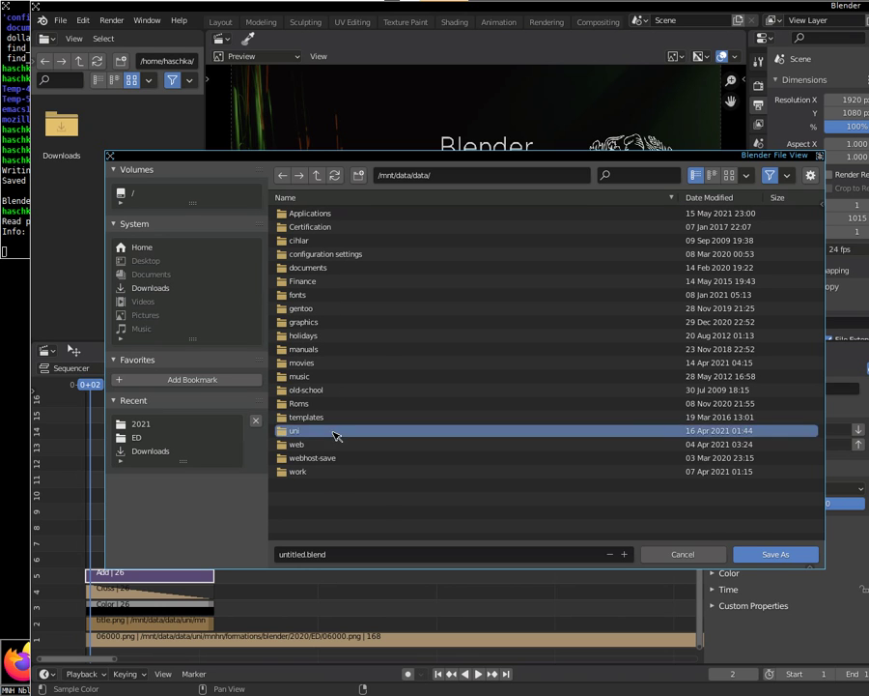
{"action": "double_click", "coordinate": [334, 434]}
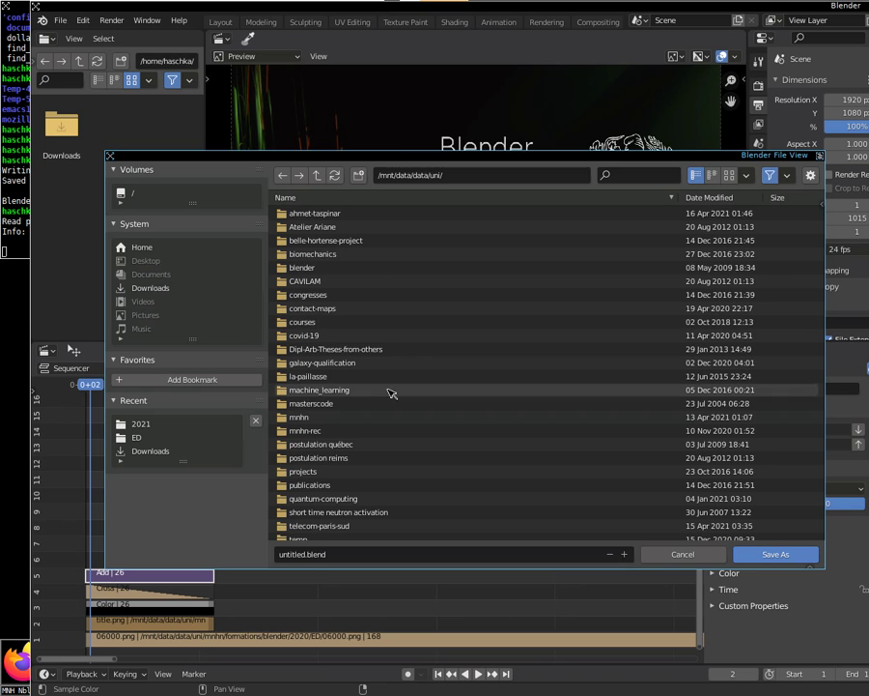
{"action": "double_click", "coordinate": [375, 417]}
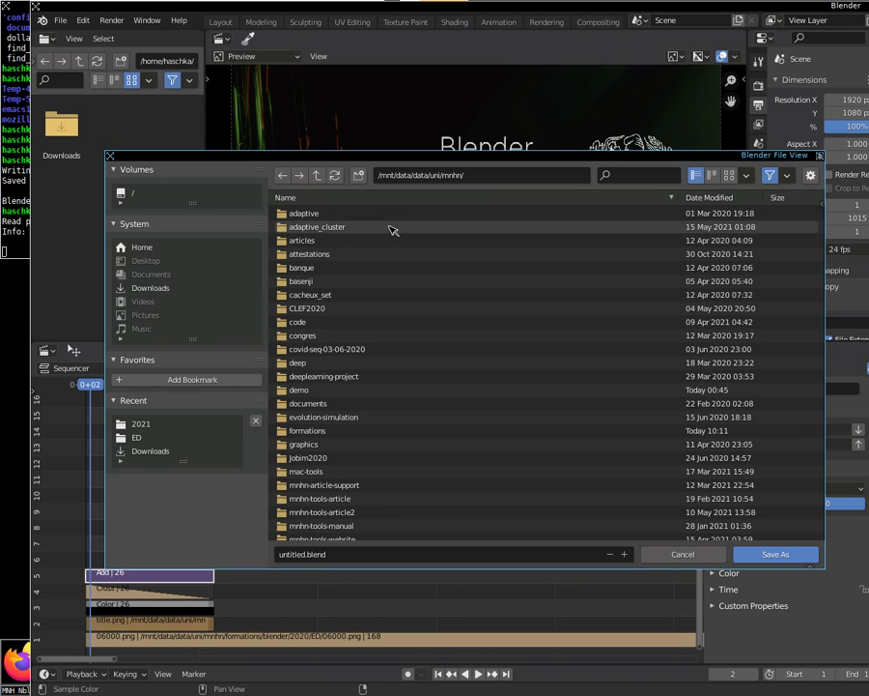
{"action": "double_click", "coordinate": [380, 430]}
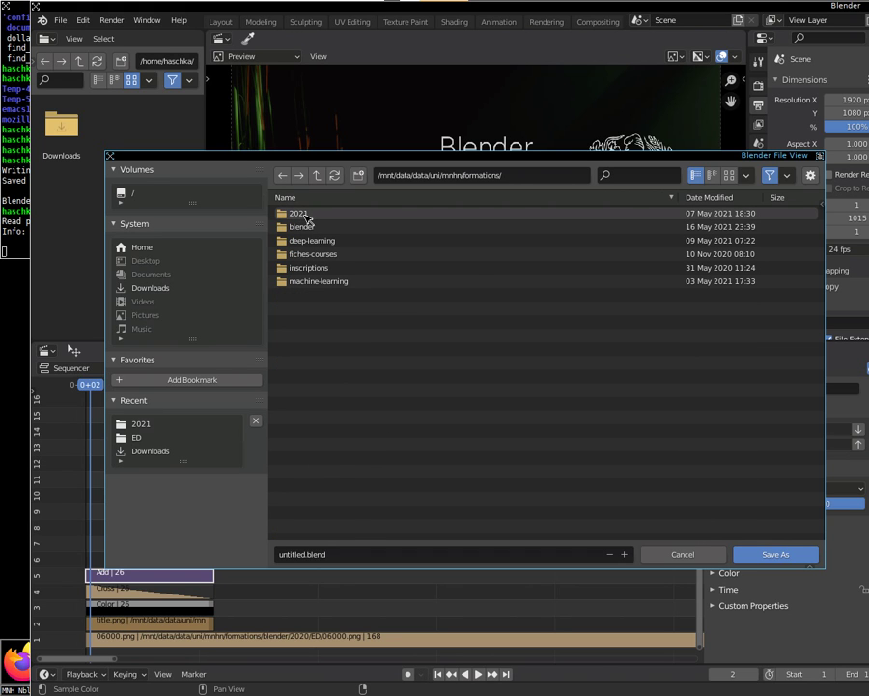
{"action": "double_click", "coordinate": [307, 214]}
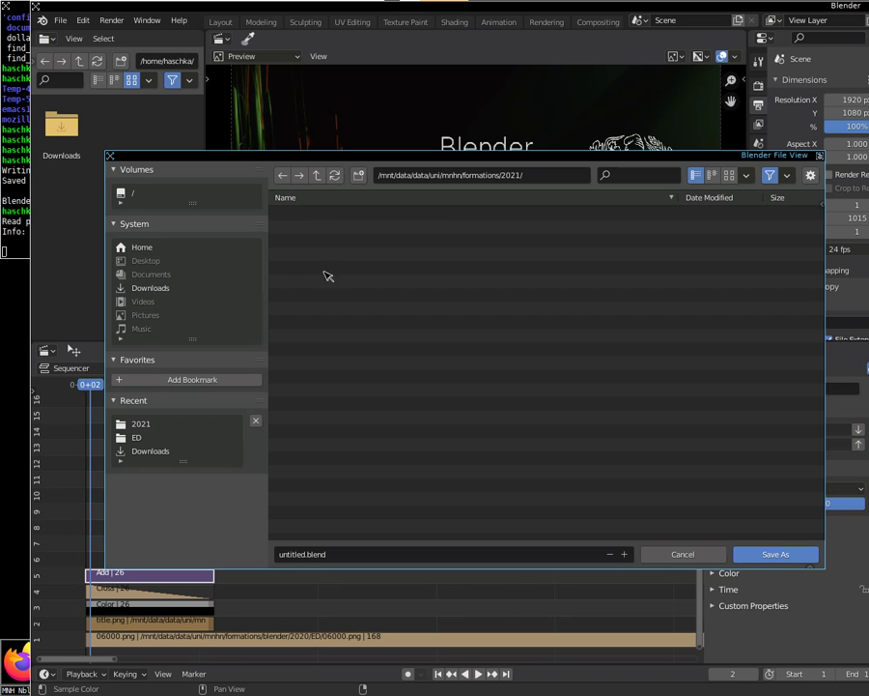
{"action": "left_click", "coordinate": [317, 175]}
{"action": "double_click", "coordinate": [326, 225]}
{"action": "double_click", "coordinate": [326, 226]}
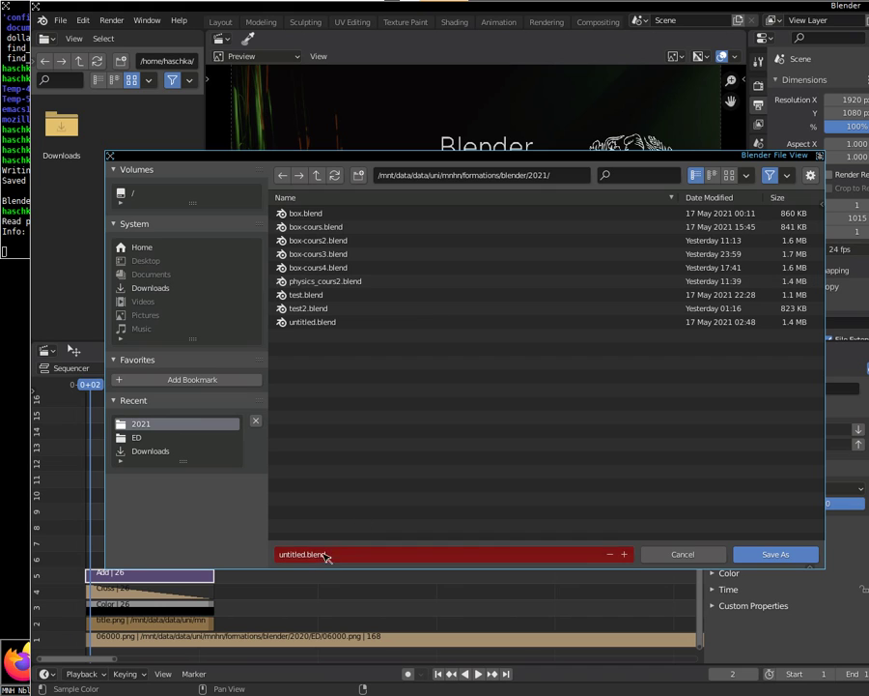
Rename the file to montage-1.blend and save it there
{"action": "double_click", "coordinate": [326, 558]}
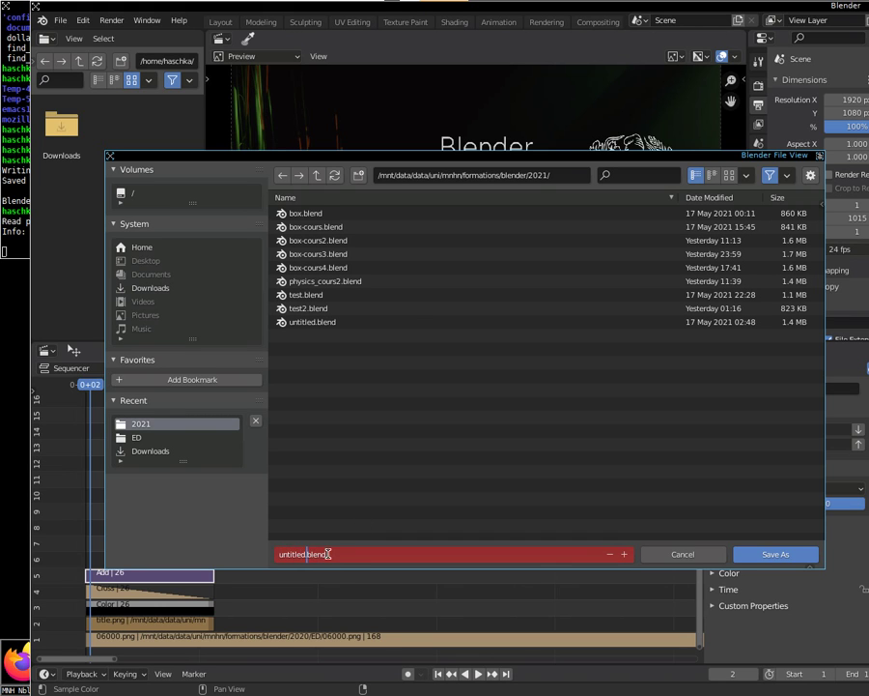
{"action": "key", "text": "BackSpace"}
{"action": "key", "text": "BackSpace"}
{"action": "key", "text": "BackSpace"}
{"action": "key", "text": "BackSpace"}
{"action": "key", "text": "BackSpace"}
{"action": "key", "text": "BackSpace"}
{"action": "type", "text": "montage"}
{"action": "type", "text": "-1"}
{"action": "left_click", "coordinate": [776, 555]}
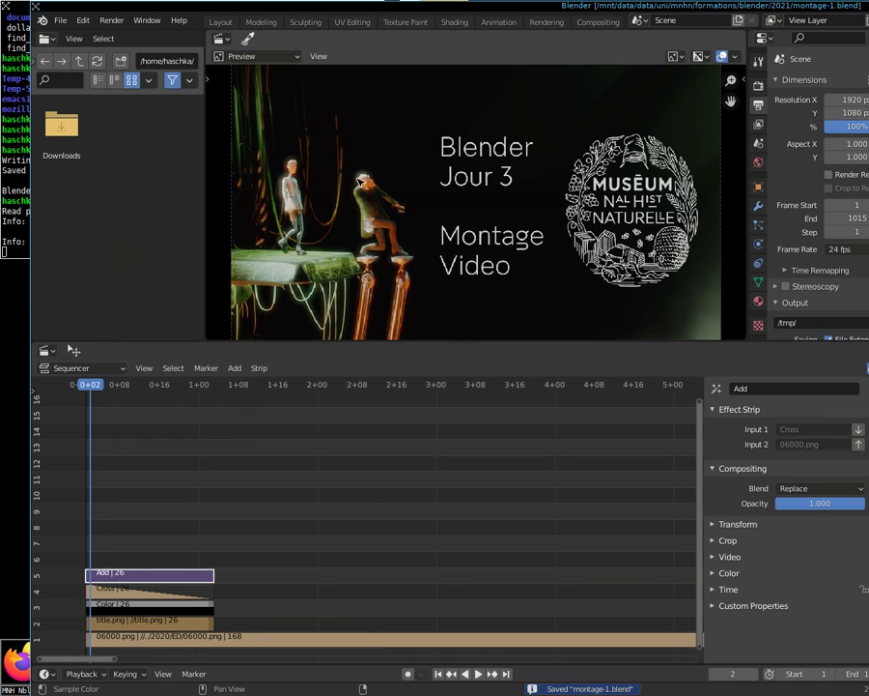
{"action": "left_click", "coordinate": [60, 22]}
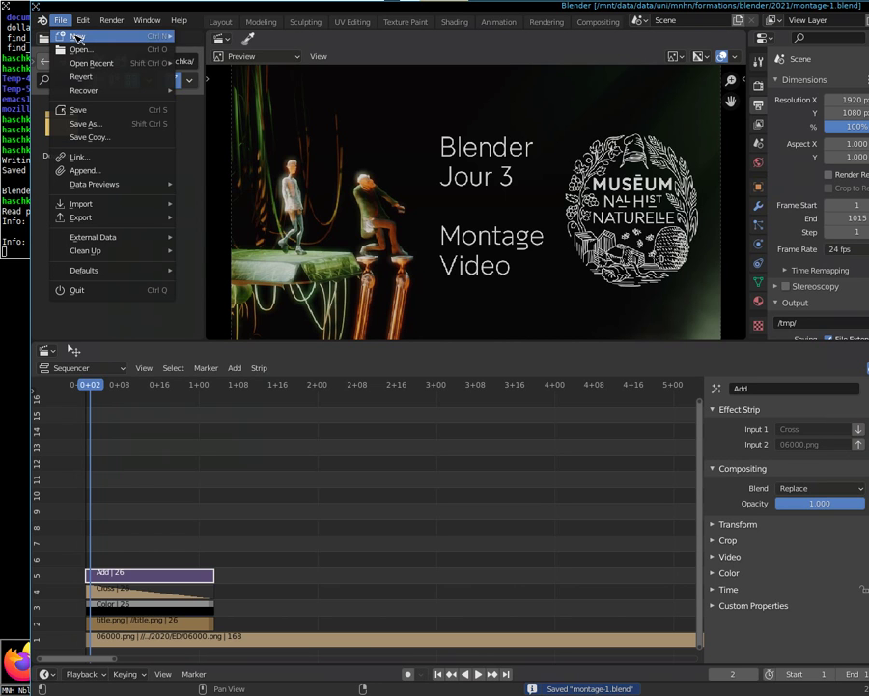
{"action": "mouse_move", "coordinate": [77, 36]}
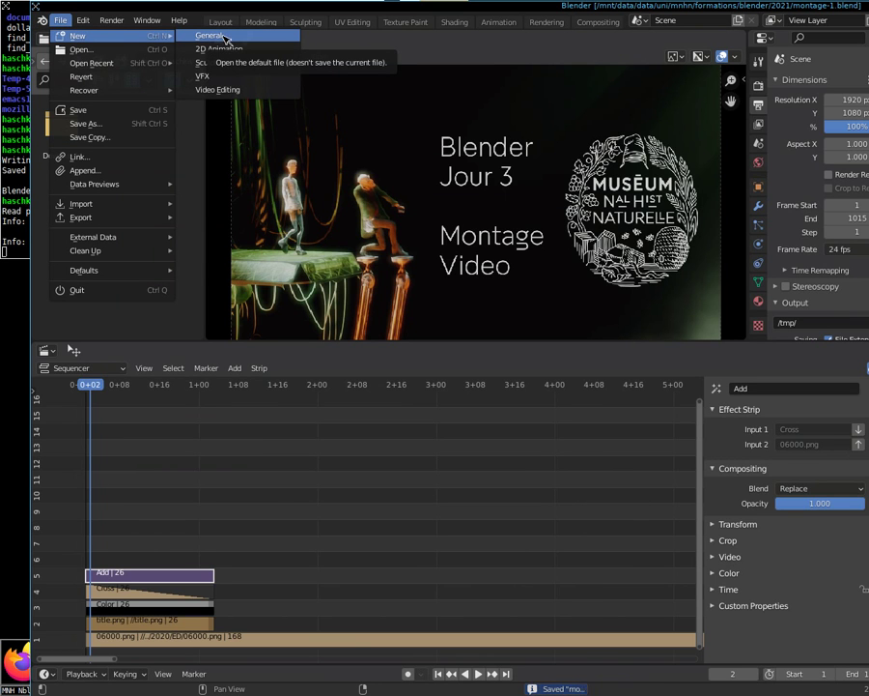
Create a new General scene, orbit around the default cube, and show Render Properties
{"action": "left_click", "coordinate": [257, 36]}
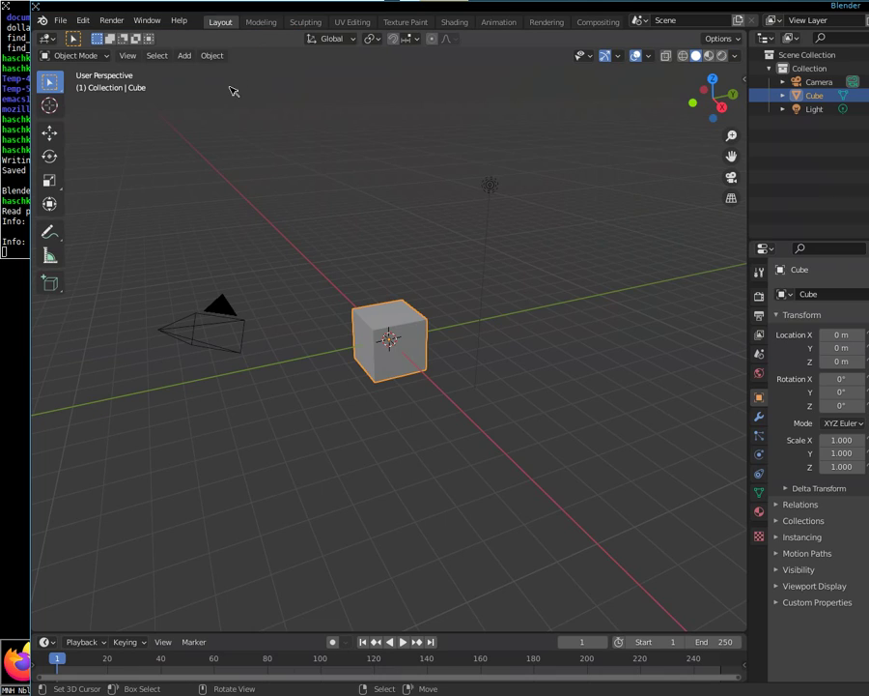
{"action": "mouse_move", "coordinate": [349, 288]}
{"action": "middle_mouse_down"}
{"action": "mouse_move", "coordinate": [303, 294]}
{"action": "mouse_move", "coordinate": [318, 271]}
{"action": "mouse_move", "coordinate": [271, 271]}
{"action": "mouse_move", "coordinate": [297, 254]}
{"action": "mouse_move", "coordinate": [268, 276]}
{"action": "mouse_move", "coordinate": [310, 292]}
{"action": "middle_mouse_up"}
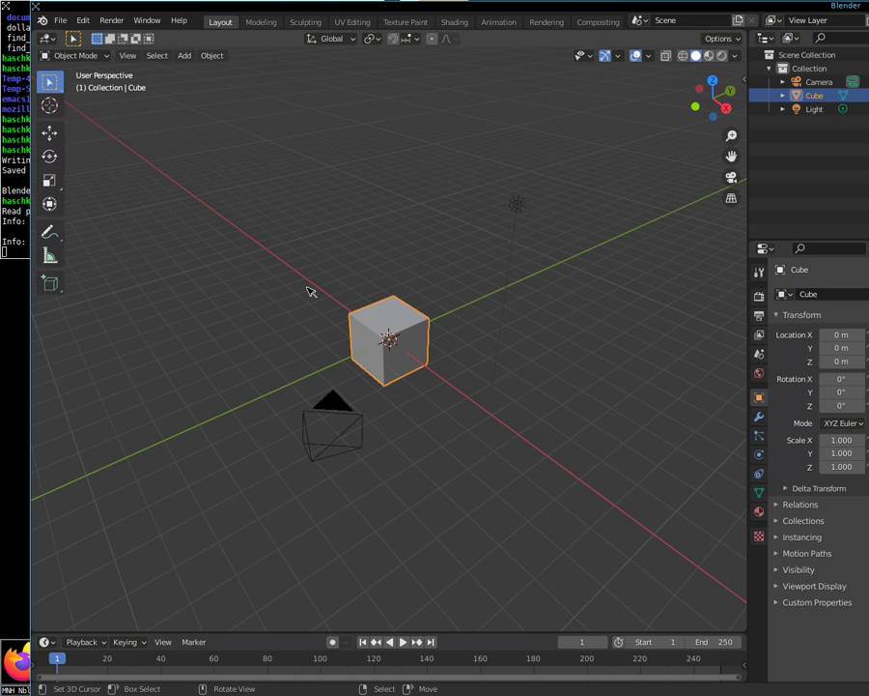
{"action": "scroll", "coordinate": [435, 193], "scroll_direction": "down", "scroll_amount": 2}
{"action": "scroll", "coordinate": [398, 375], "scroll_direction": "down", "scroll_amount": 1}
{"action": "scroll", "coordinate": [398, 375], "scroll_direction": "up", "scroll_amount": 2}
{"action": "mouse_move", "coordinate": [448, 368]}
{"action": "middle_mouse_down"}
{"action": "mouse_move", "coordinate": [531, 369]}
{"action": "mouse_move", "coordinate": [504, 350]}
{"action": "middle_mouse_up"}
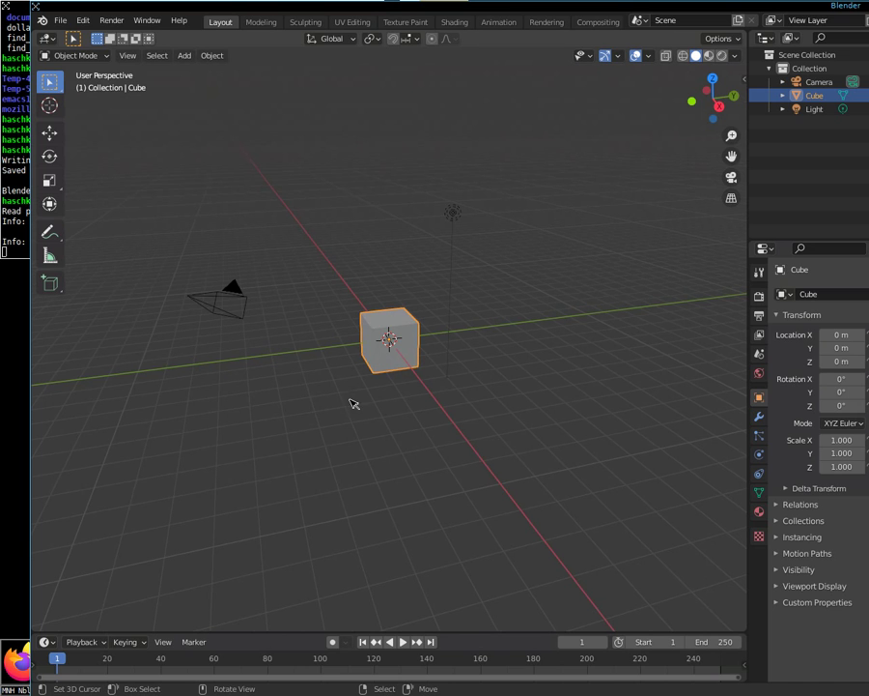
{"action": "left_click", "coordinate": [759, 296]}
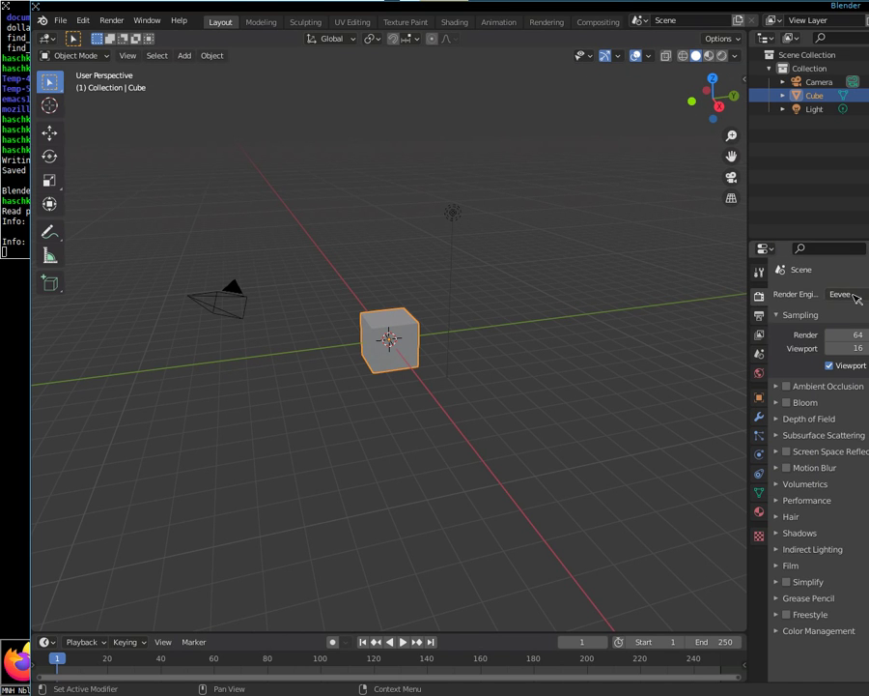
Maximize the window and switch the render engine from Eevee to Cycles
{"action": "double_click", "coordinate": [534, 12]}
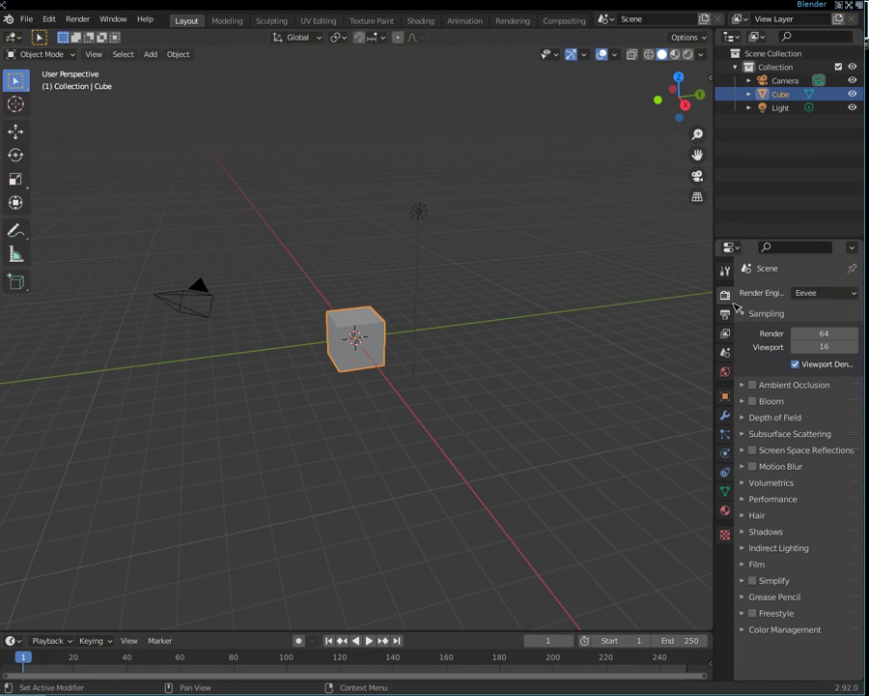
{"action": "left_click", "coordinate": [809, 293]}
{"action": "left_click", "coordinate": [811, 336]}
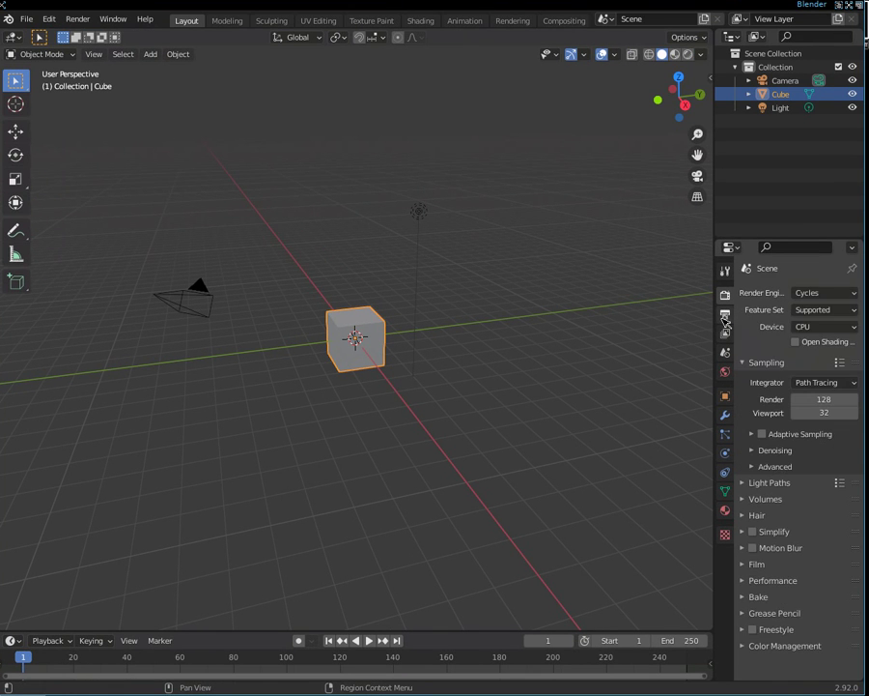
{"action": "left_click", "coordinate": [725, 333]}
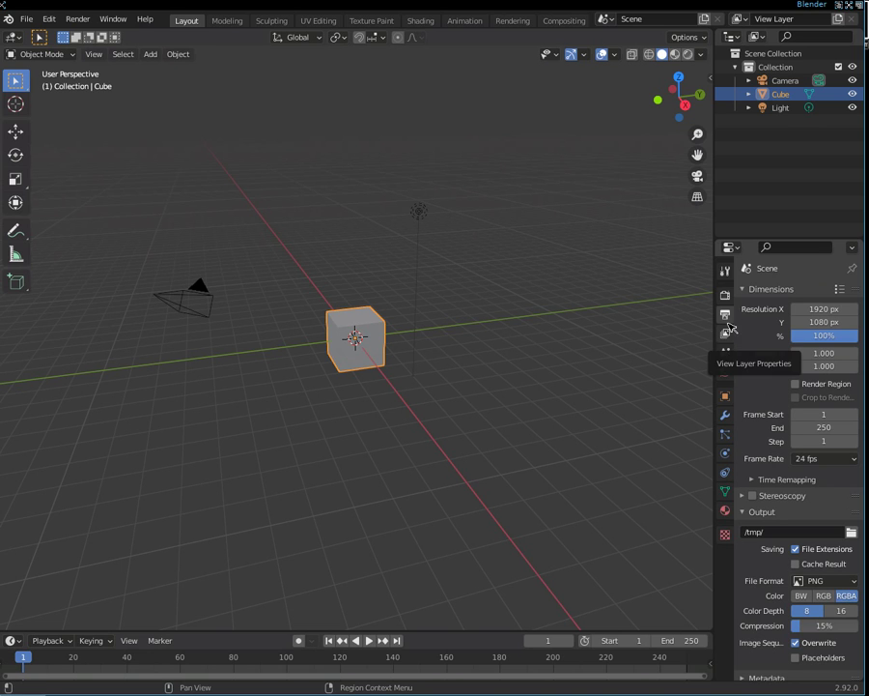
{"action": "left_click", "coordinate": [725, 294]}
Render an image of the current frame, close the render window, and select the camera
{"action": "left_click", "coordinate": [77, 20]}
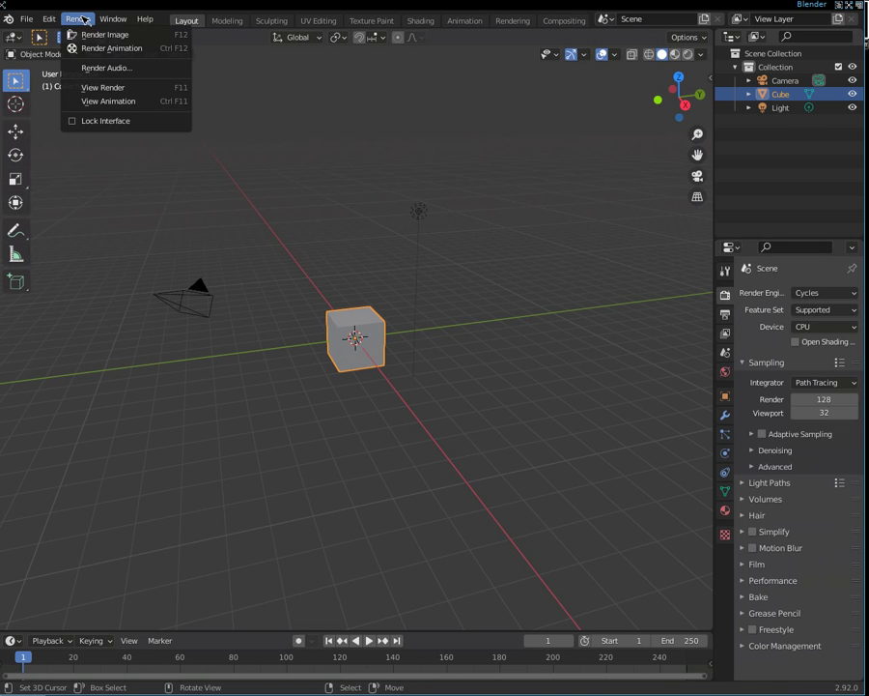
{"action": "left_click", "coordinate": [88, 34]}
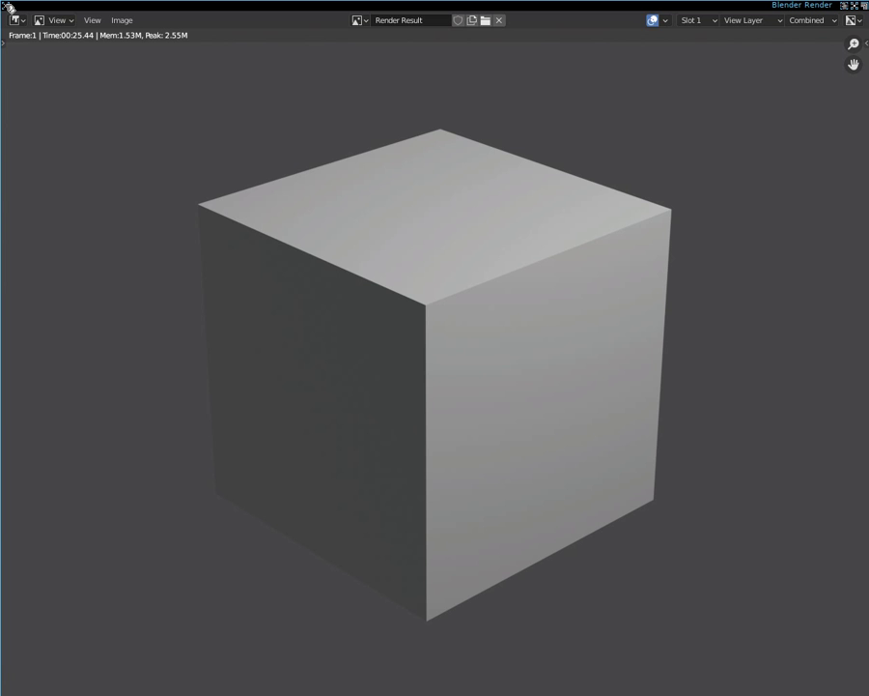
{"action": "key", "text": "Escape"}
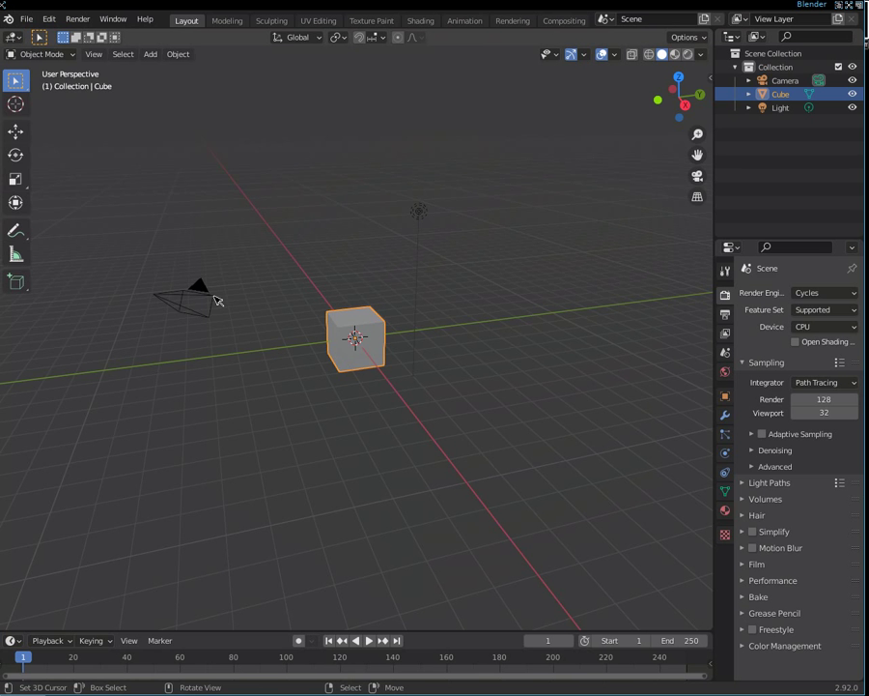
{"action": "left_click", "coordinate": [167, 300]}
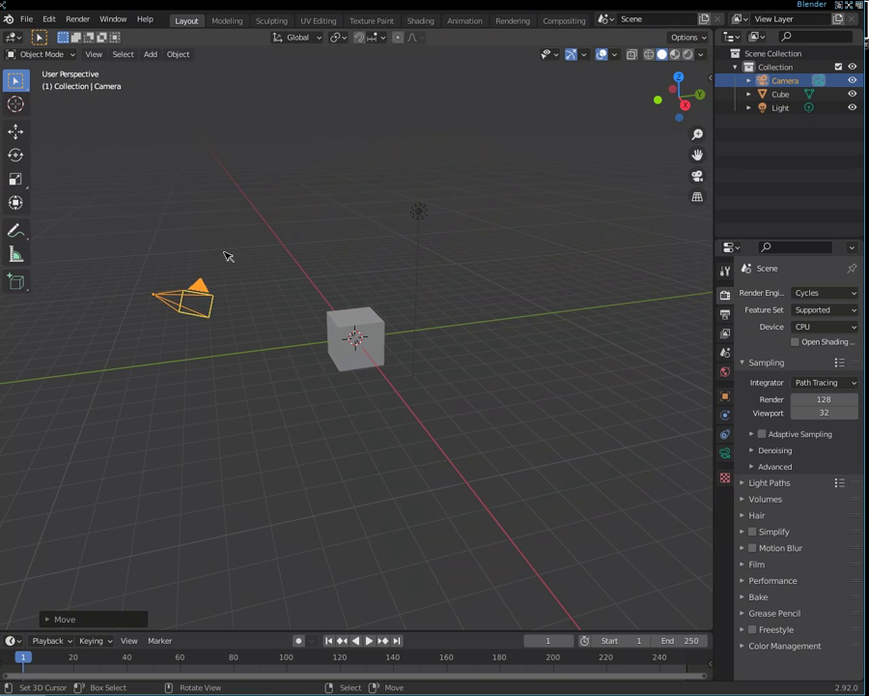
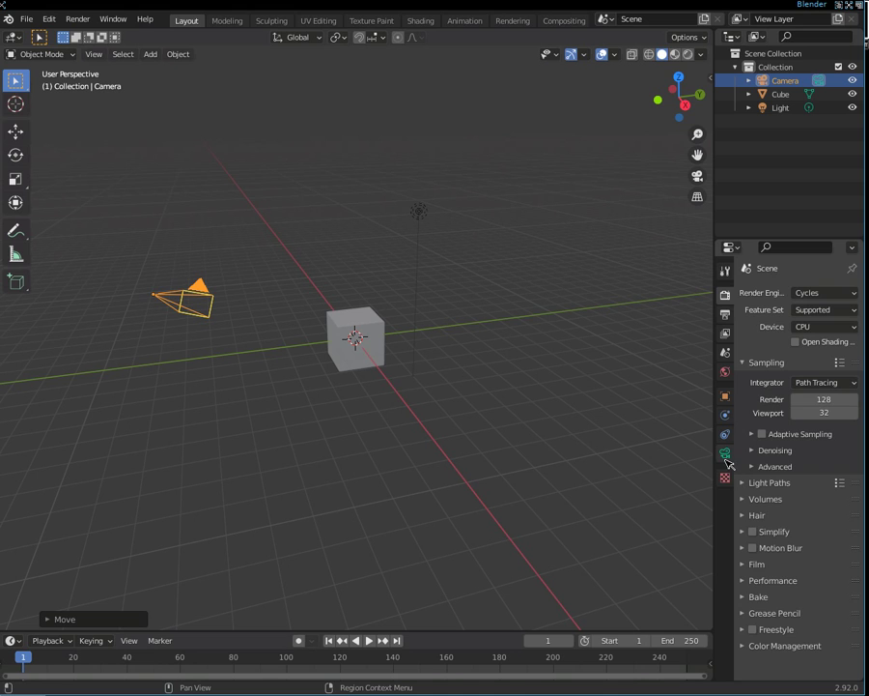
Switch the camera's lens type to Orthographic, then return to the Render properties
{"action": "left_click", "coordinate": [727, 454]}
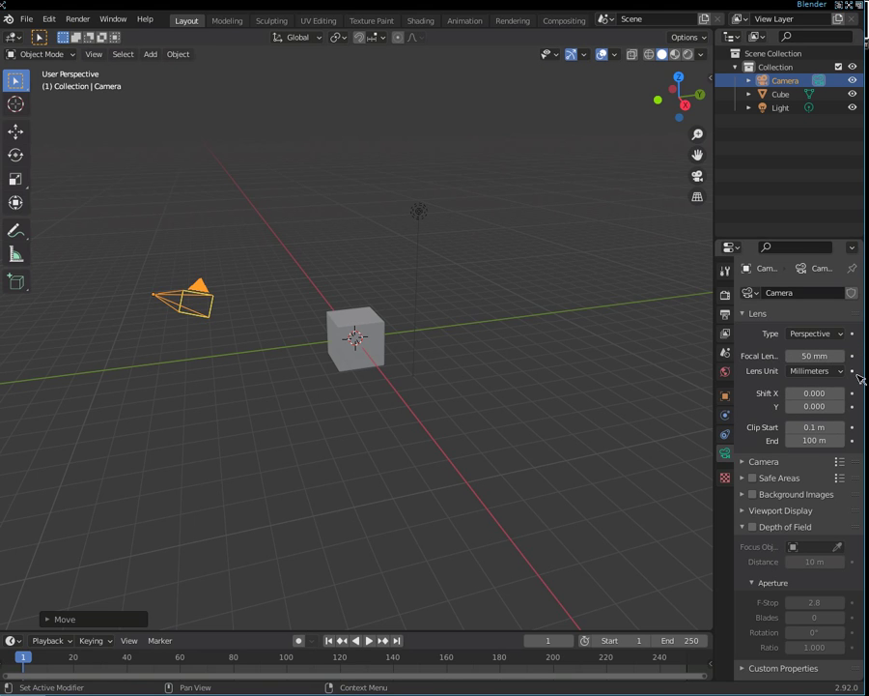
{"action": "left_click", "coordinate": [838, 333]}
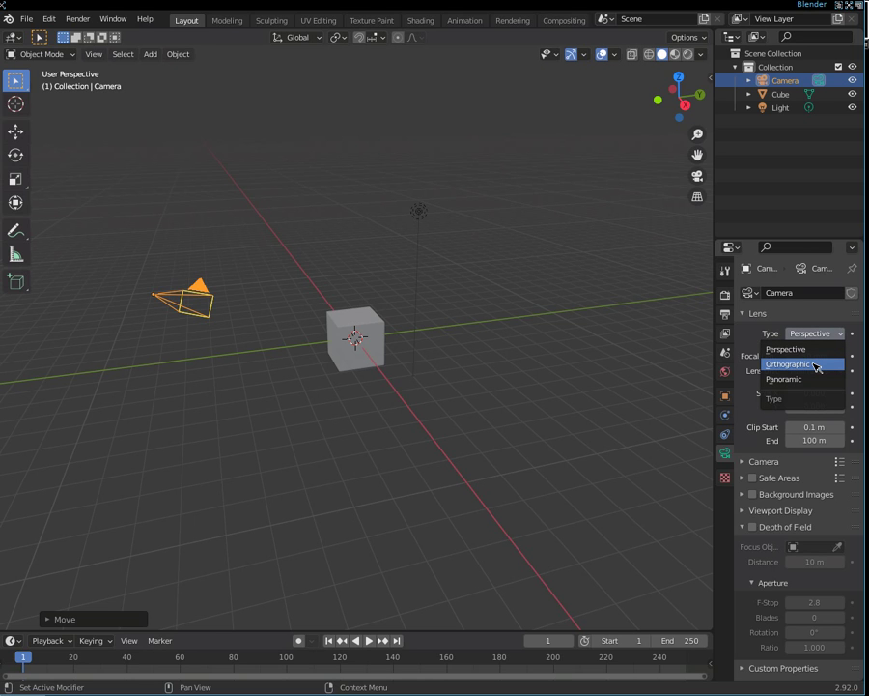
{"action": "left_click", "coordinate": [816, 366]}
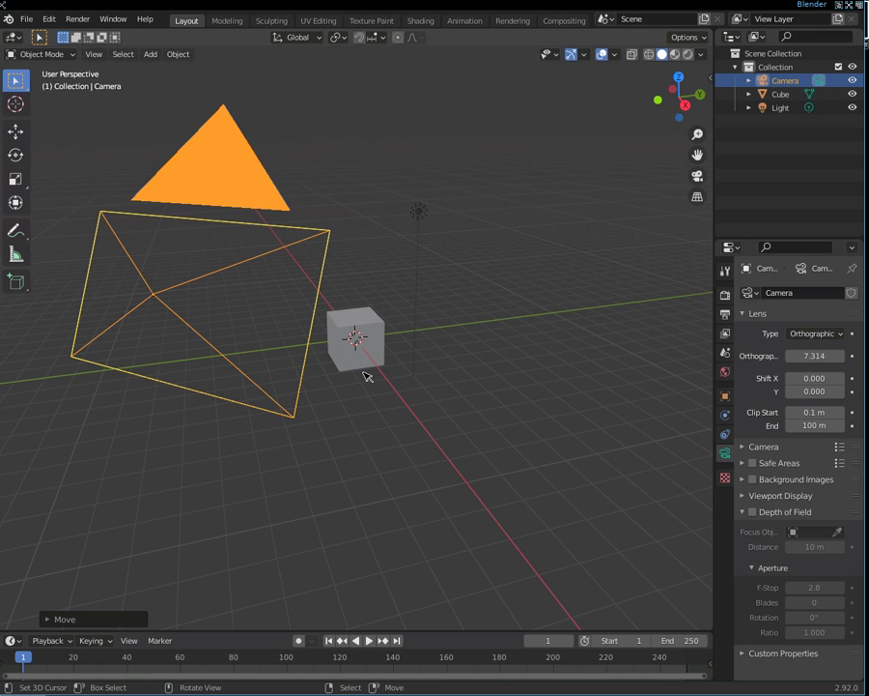
{"action": "left_click", "coordinate": [724, 295]}
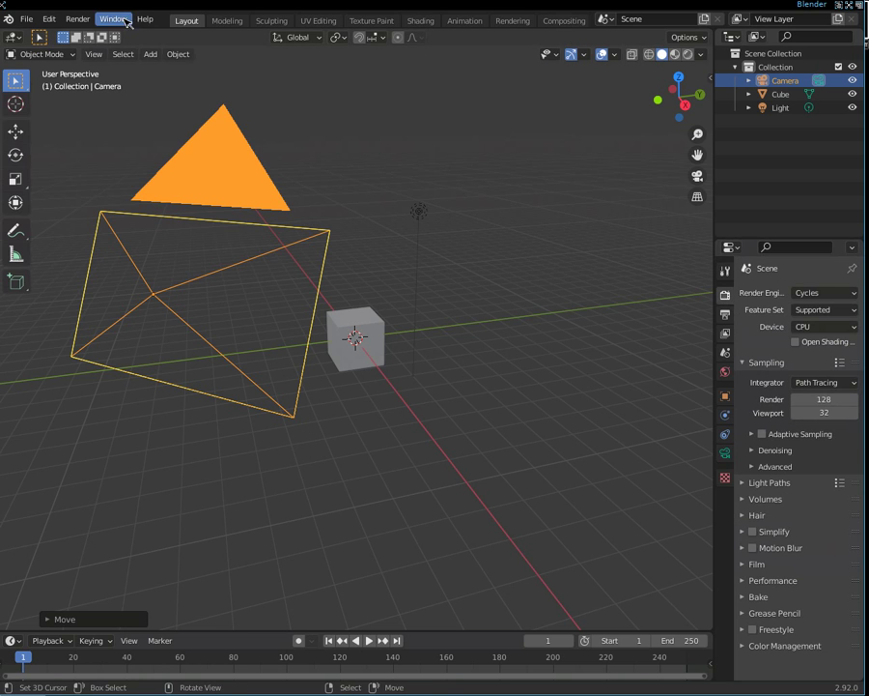
{"action": "left_click", "coordinate": [77, 19]}
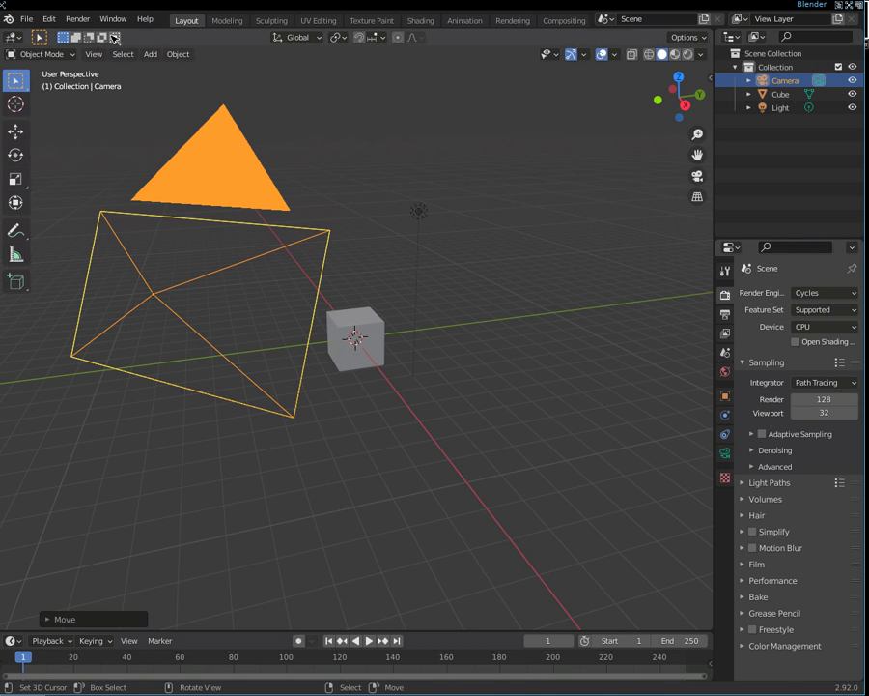
{"action": "left_click", "coordinate": [78, 20]}
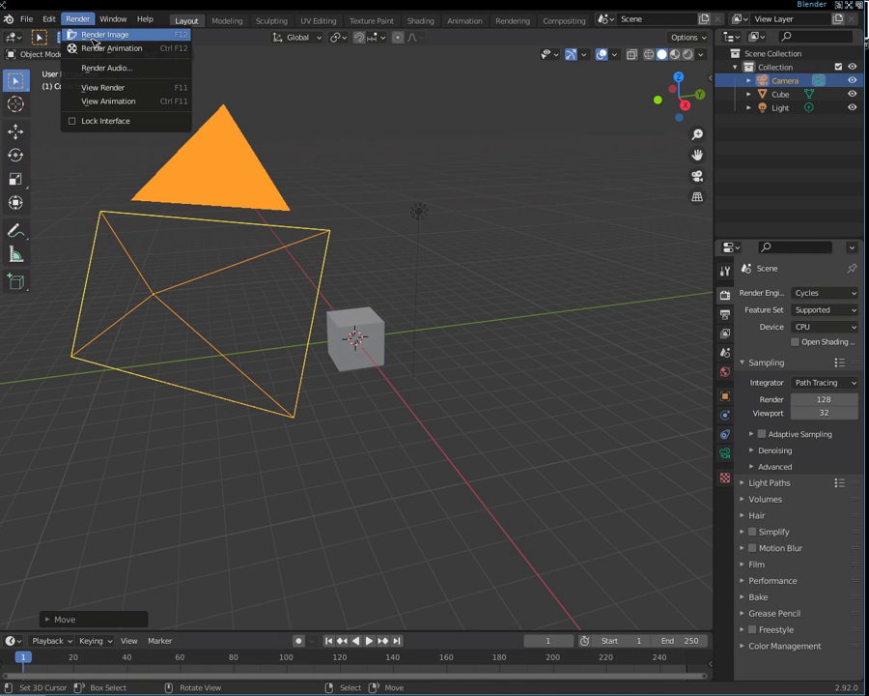
{"action": "left_click", "coordinate": [94, 39]}
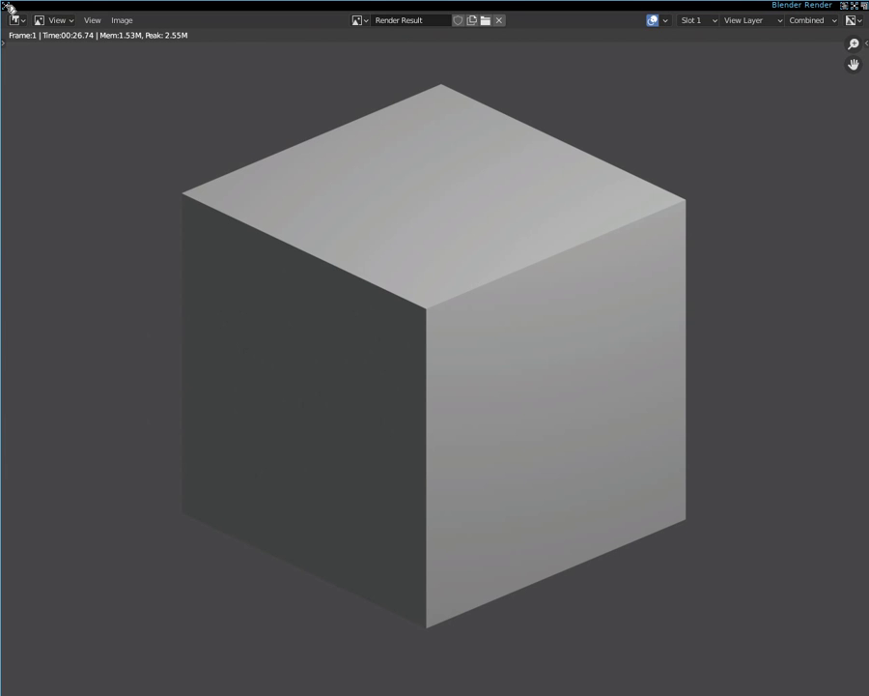
{"action": "left_click", "coordinate": [11, 8]}
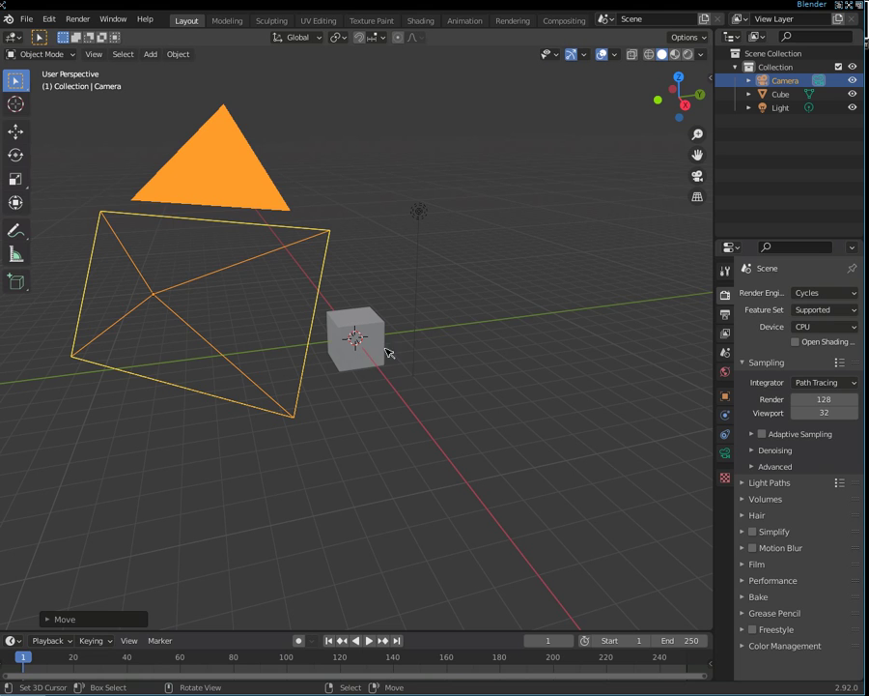
Delete the default cube from the scene
{"action": "left_click", "coordinate": [376, 339]}
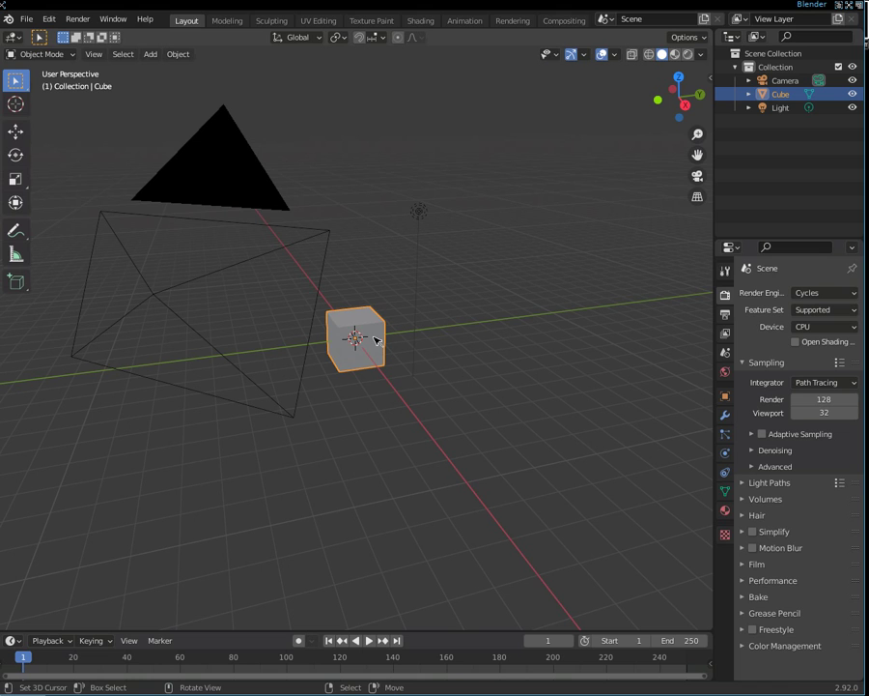
{"action": "key", "text": "x"}
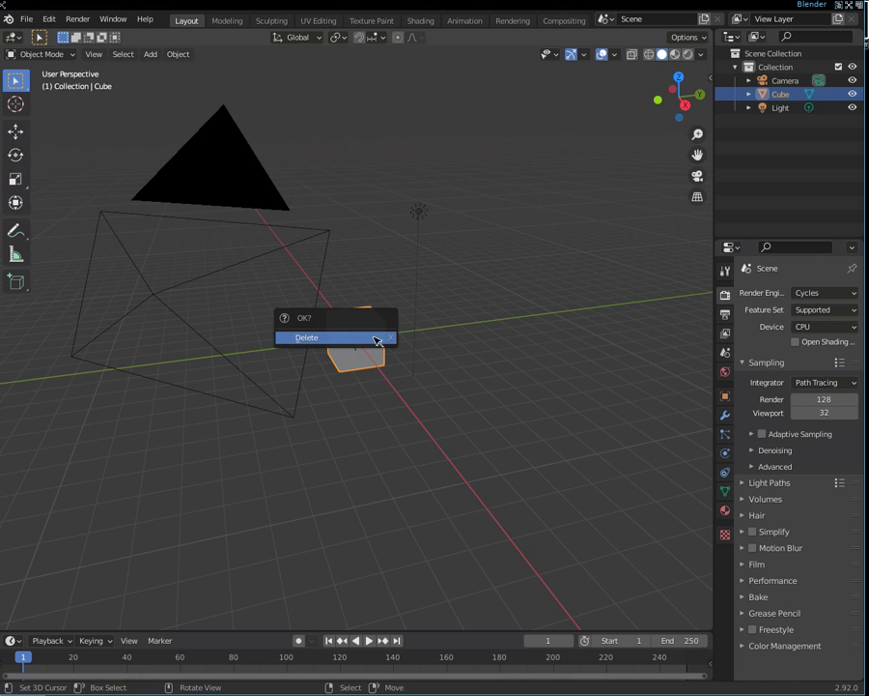
{"action": "left_click", "coordinate": [376, 338]}
Add a new Text object at the origin through the 'add tex' search
{"action": "key", "text": "F3"}
{"action": "type", "text": "add tex"}
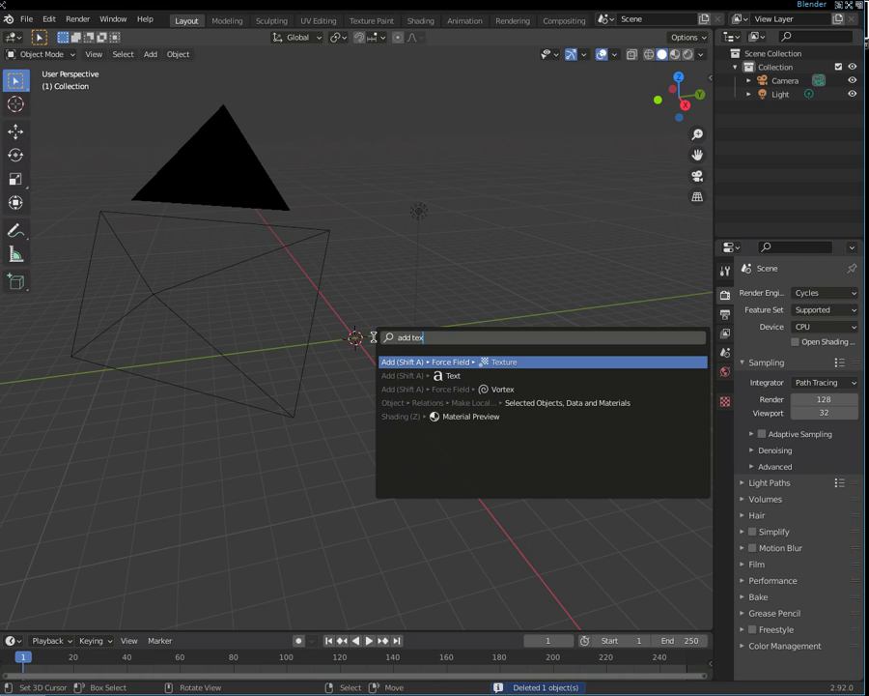
{"action": "key", "text": "Down"}
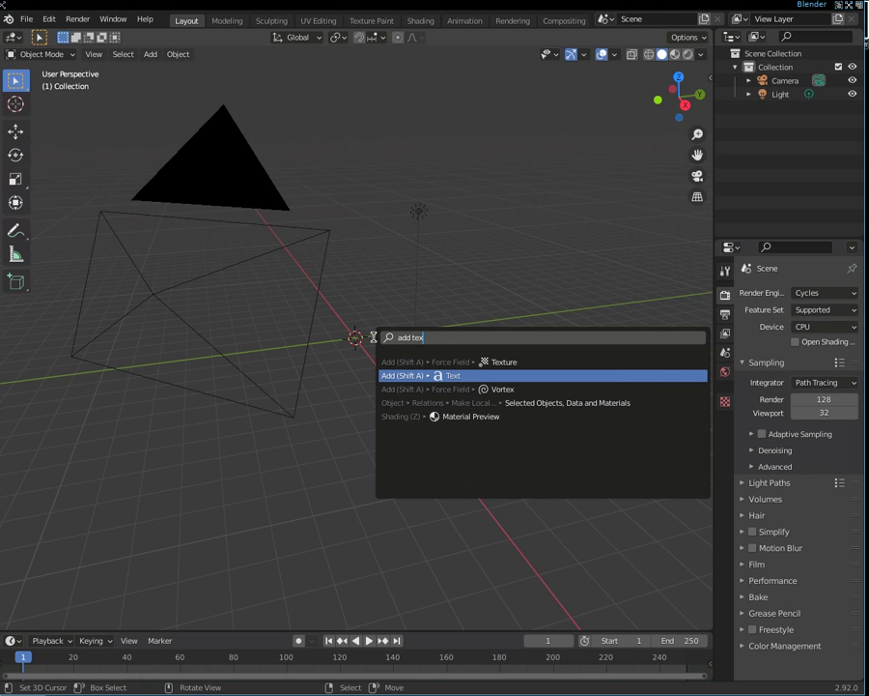
{"action": "key", "text": "Return"}
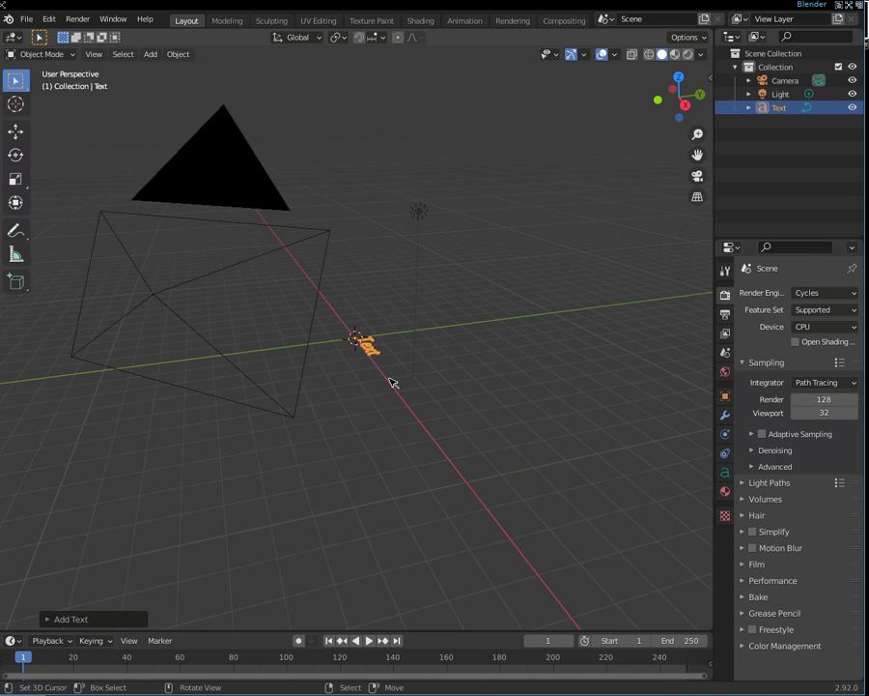
Replace the default 'Text' characters with 'Hello' and leave Edit Mode
{"action": "scroll", "coordinate": [391, 383], "scroll_direction": "up", "scroll_amount": 3}
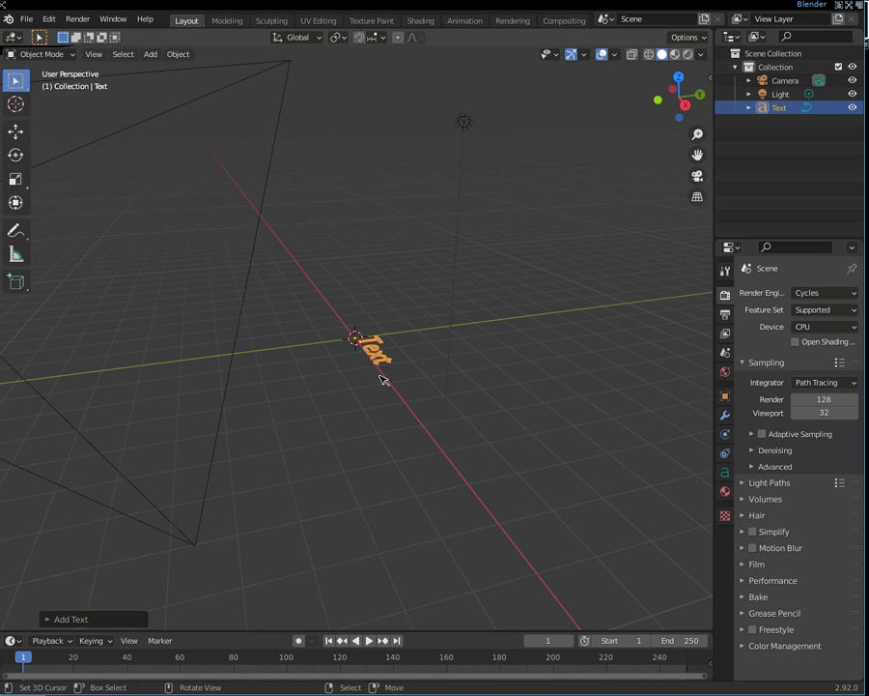
{"action": "key", "text": "Tab"}
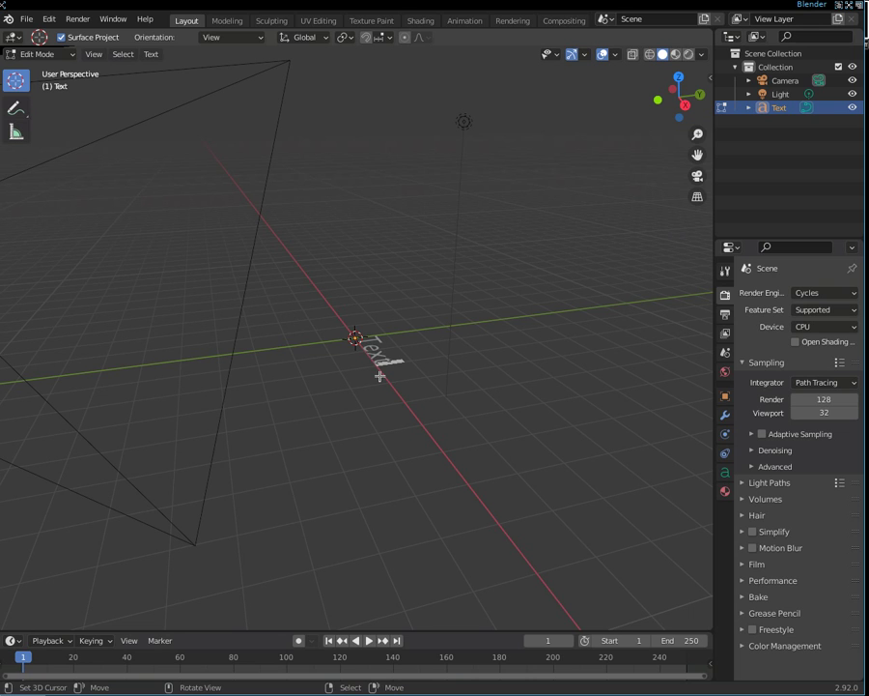
{"action": "key", "text": "BackSpace"}
{"action": "key", "text": "BackSpace"}
{"action": "key", "text": "BackSpace"}
{"action": "key", "text": "BackSpace"}
{"action": "type", "text": "Hello"}
{"action": "key", "text": "Home"}
{"action": "key", "text": "End"}
{"action": "key", "text": "BackSpace"}
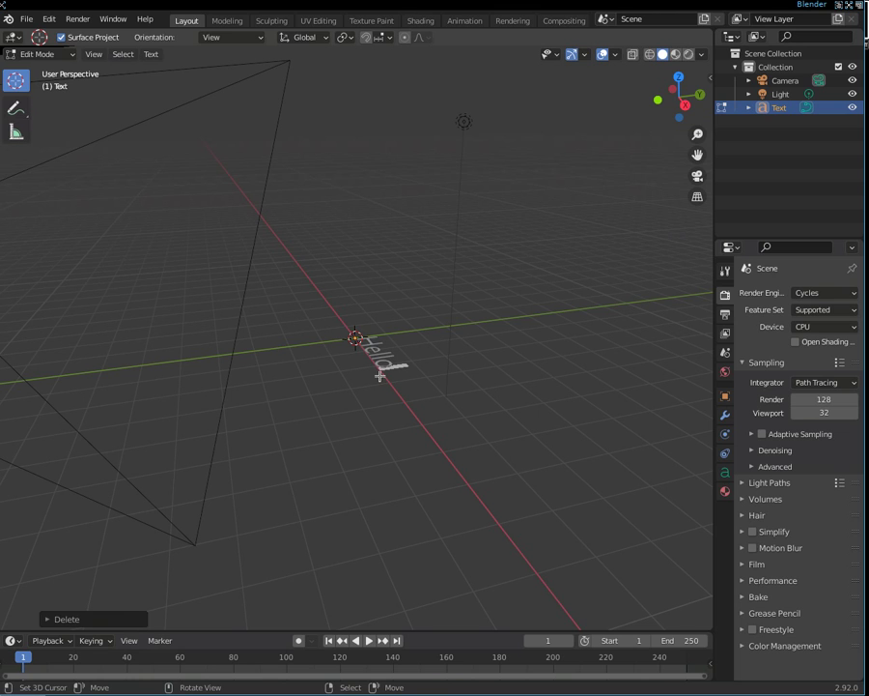
{"action": "key", "text": "Tab"}
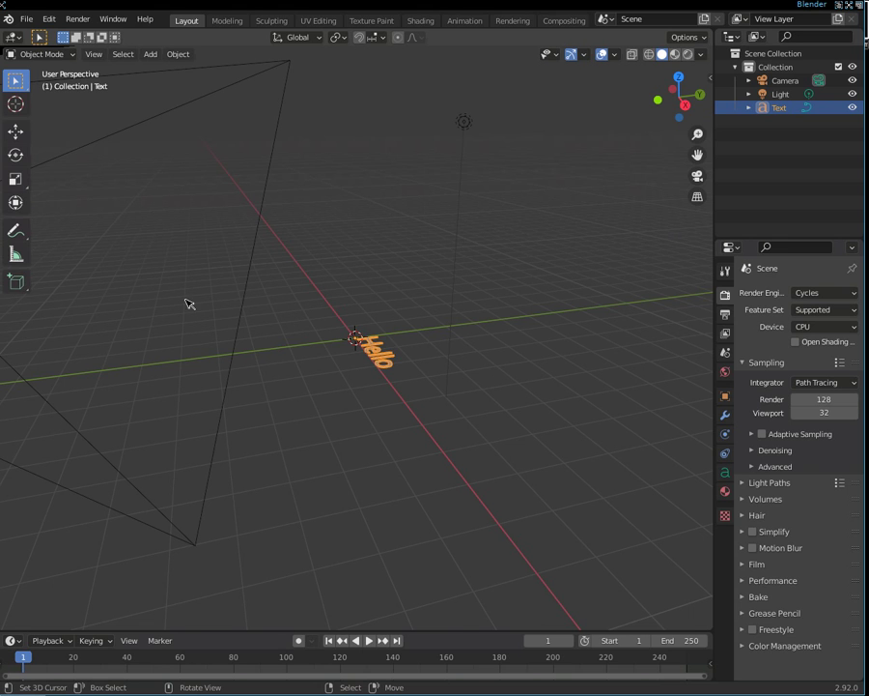
{"action": "middle_click_drag", "start_coordinate": [188, 301], "coordinate": [338, 327]}
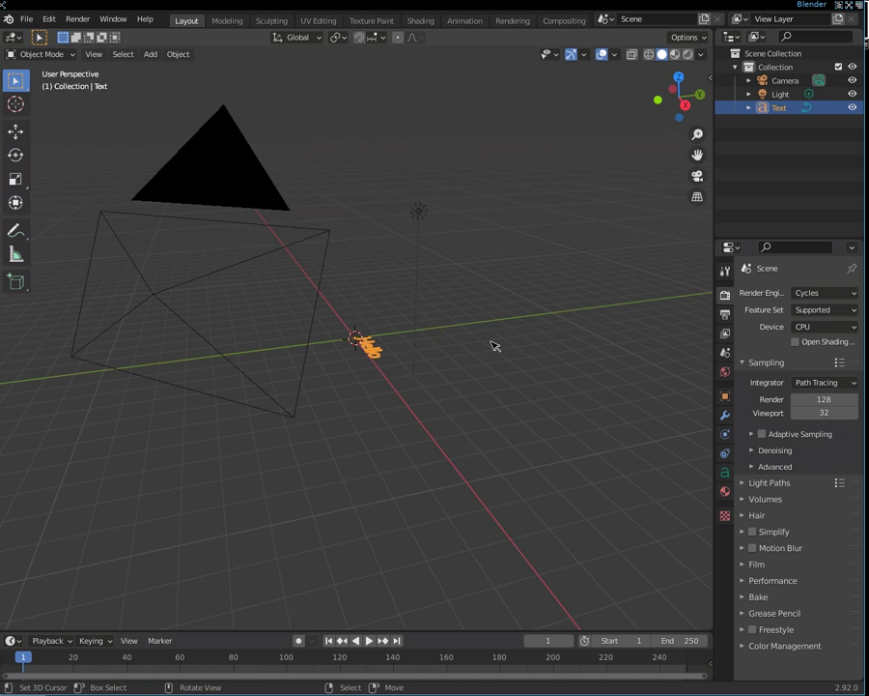
Toggle Quad View to split the viewport into top, front, right and perspective views
{"action": "key", "text": "F3"}
{"action": "type", "text": "toggle quad"}
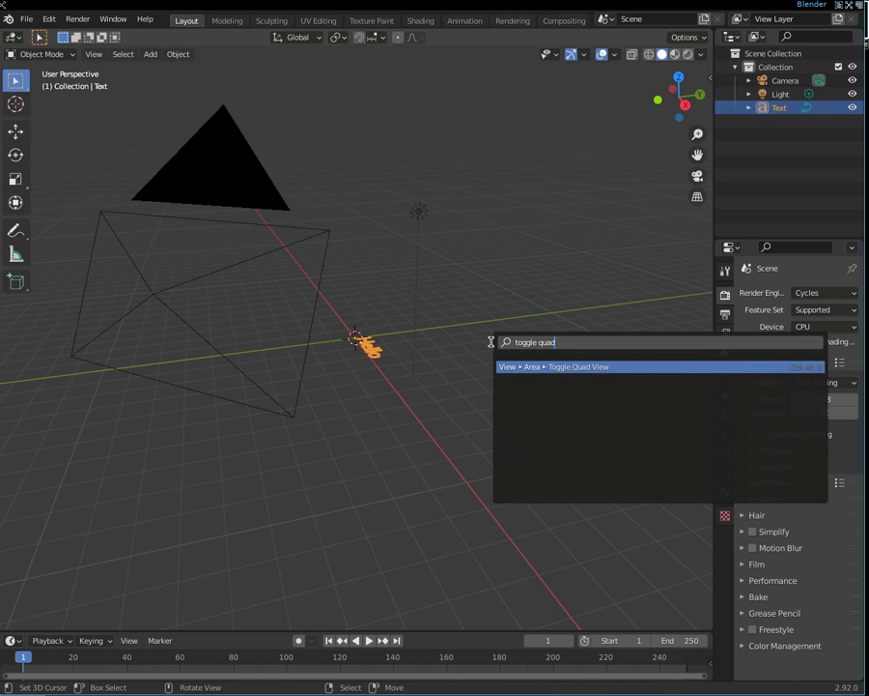
{"action": "key", "text": "Return"}
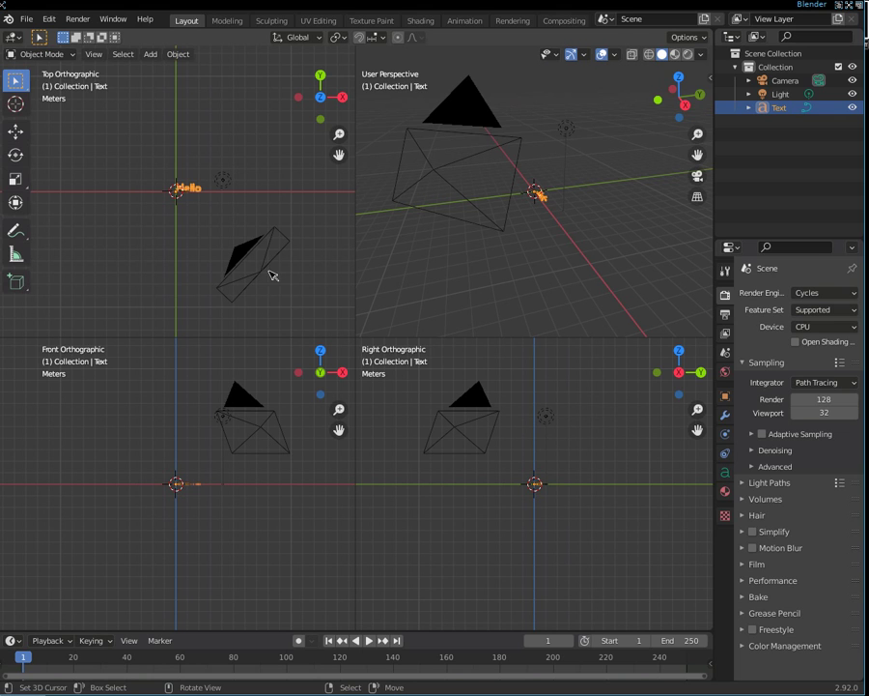
Move the camera over the origin above the Hello text
{"action": "left_click", "coordinate": [264, 274]}
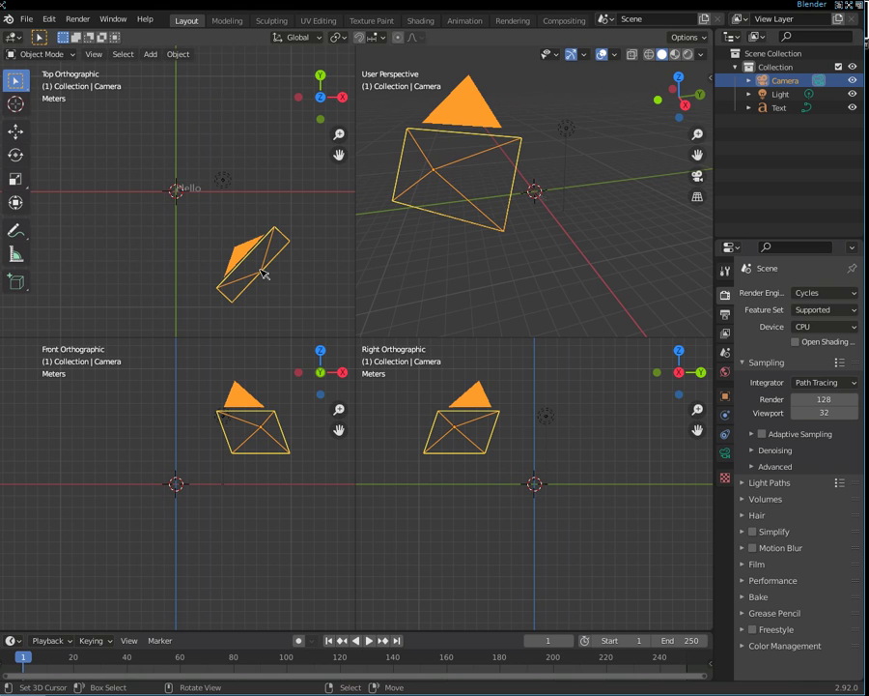
{"action": "key", "text": "g"}
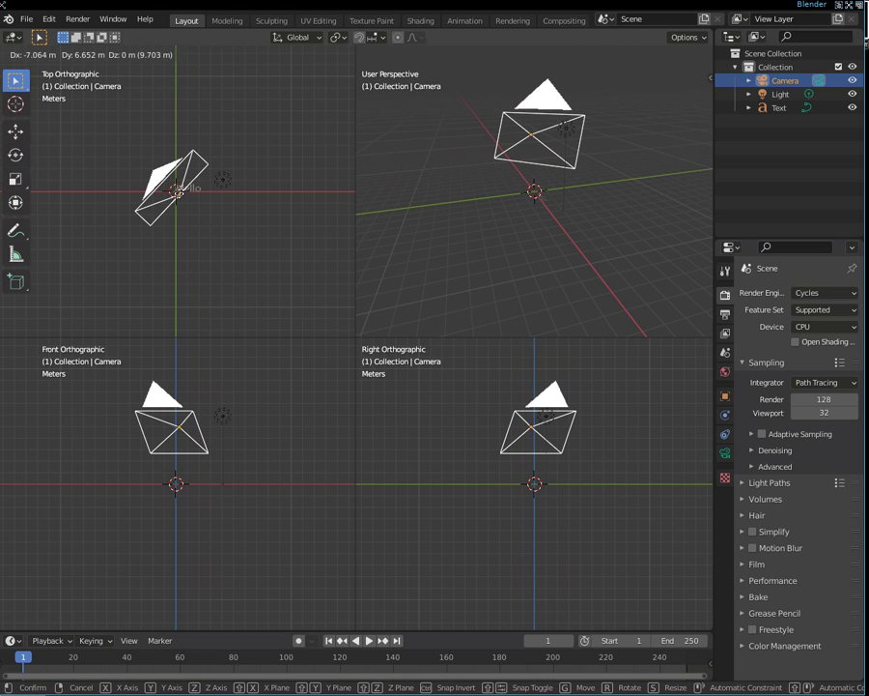
{"action": "left_click", "coordinate": [182, 192]}
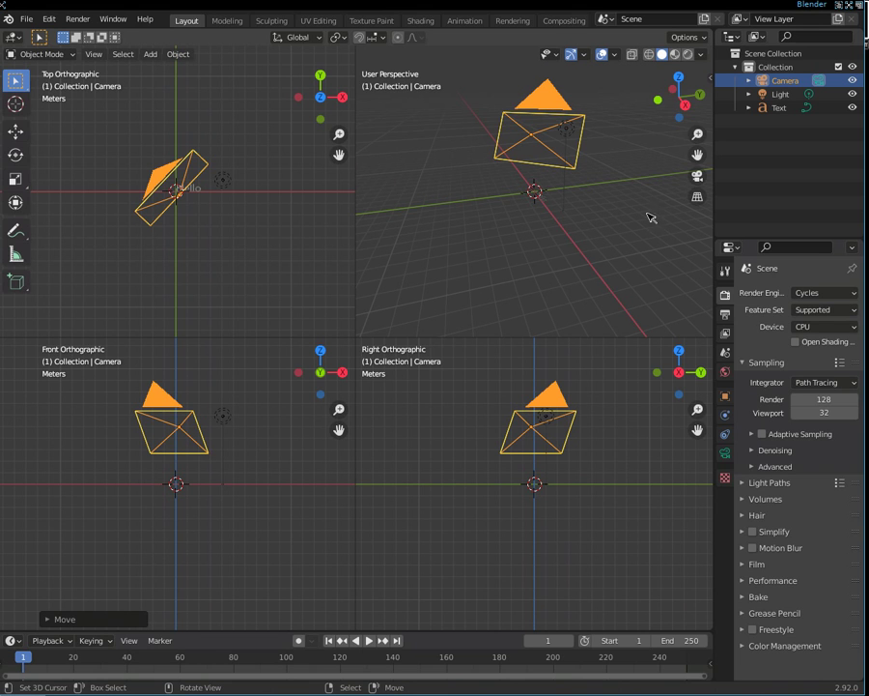
Set the camera location to X 0, Y 0, Z 5 m in the Transform panel
{"action": "left_click", "coordinate": [711, 77]}
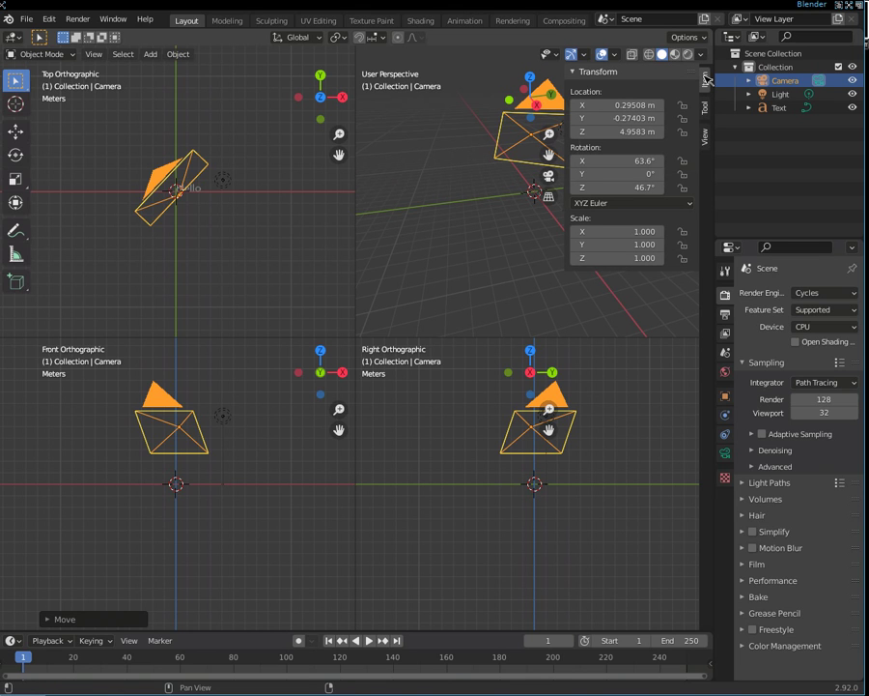
{"action": "left_click", "coordinate": [619, 104]}
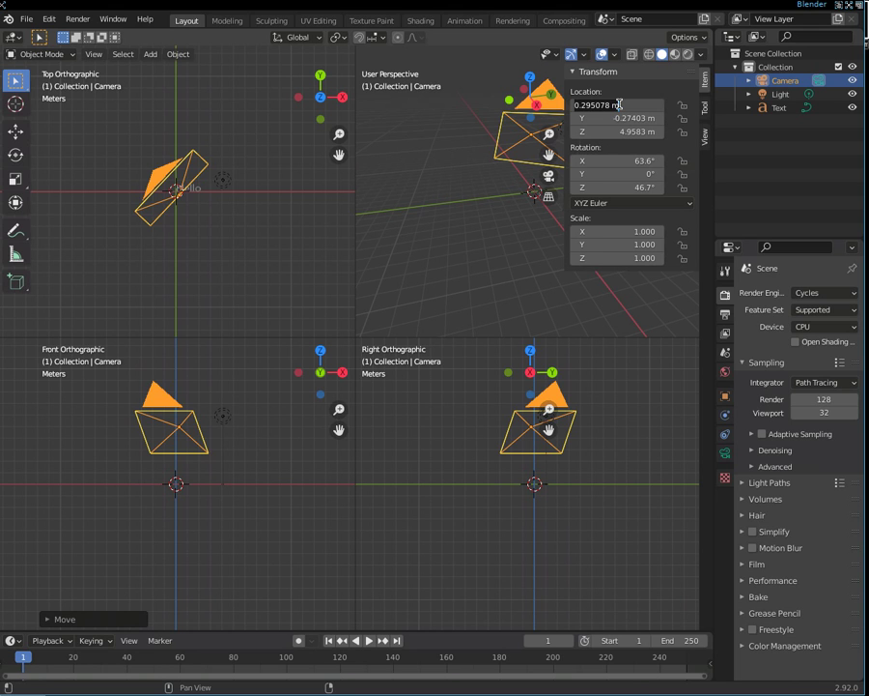
{"action": "type", "text": "0"}
{"action": "key", "text": "Return"}
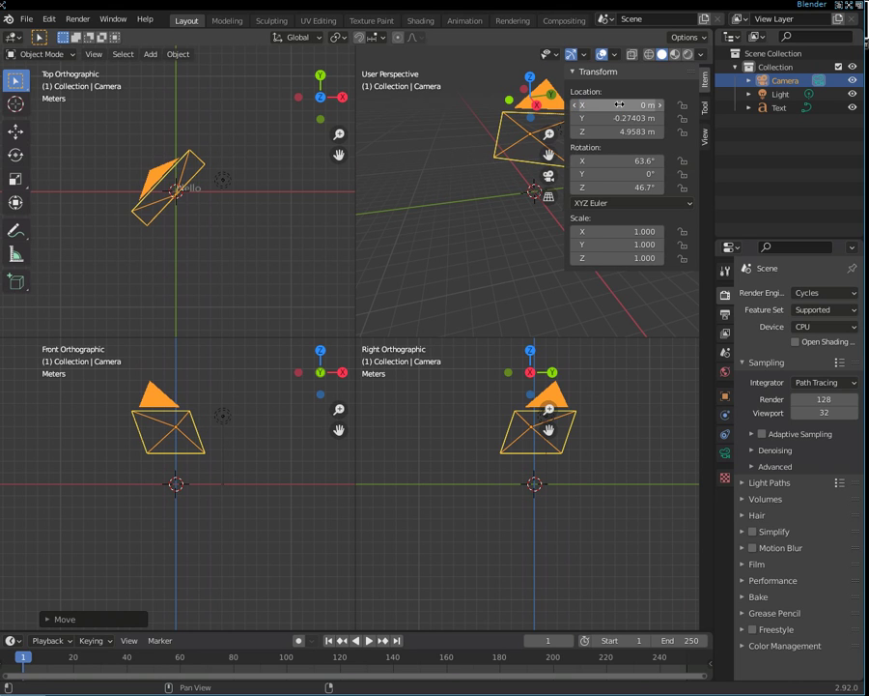
{"action": "left_click", "coordinate": [627, 116]}
{"action": "type", "text": "0"}
{"action": "key", "text": "Return"}
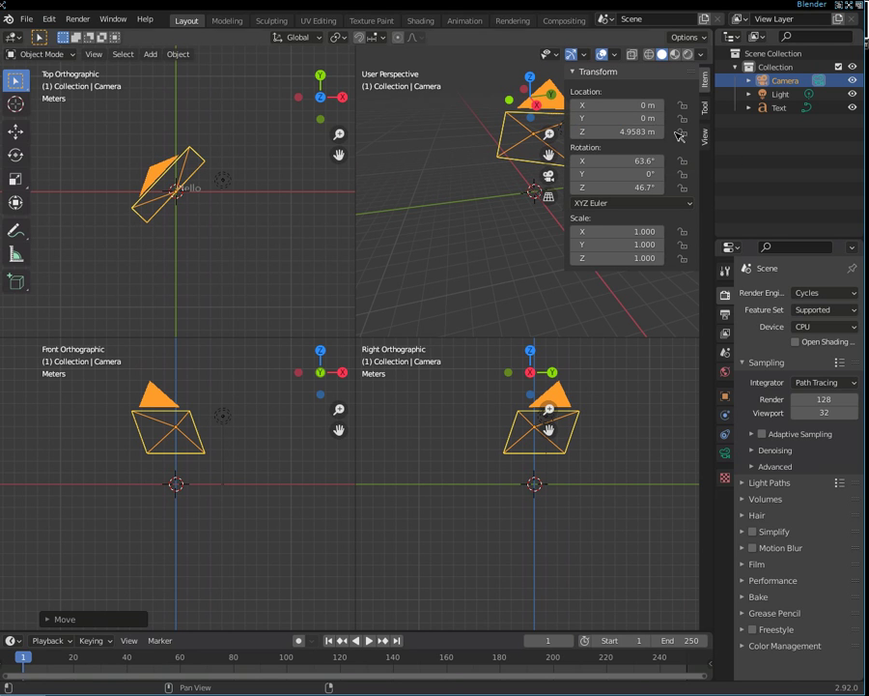
{"action": "left_click", "coordinate": [637, 132]}
{"action": "type", "text": "5"}
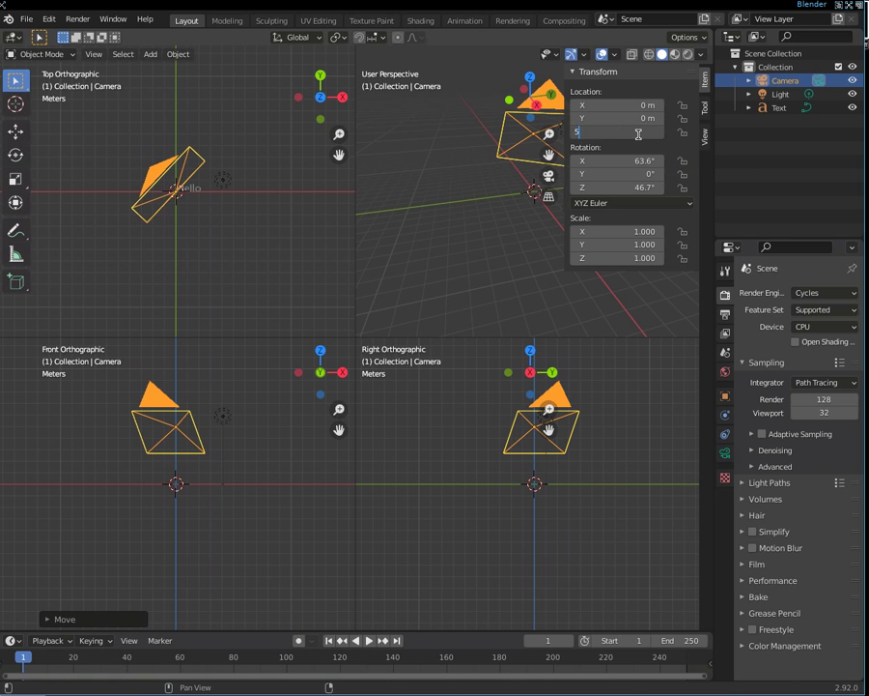
{"action": "key", "text": "Return"}
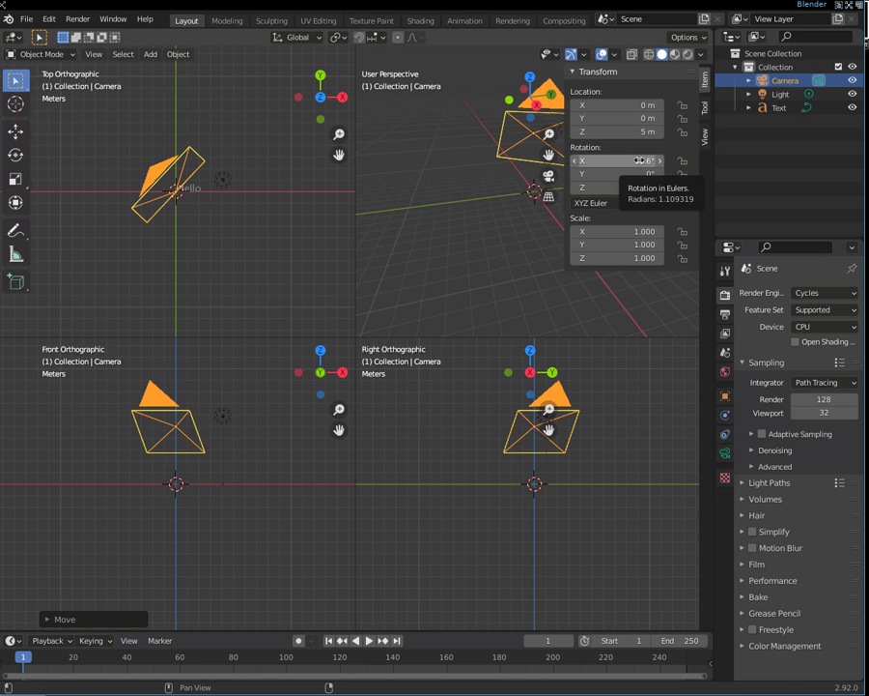
Zero the camera's X and Z rotation and place the 3D cursor off the origin
{"action": "left_click", "coordinate": [640, 160]}
{"action": "type", "text": "0"}
{"action": "key", "text": "Return"}
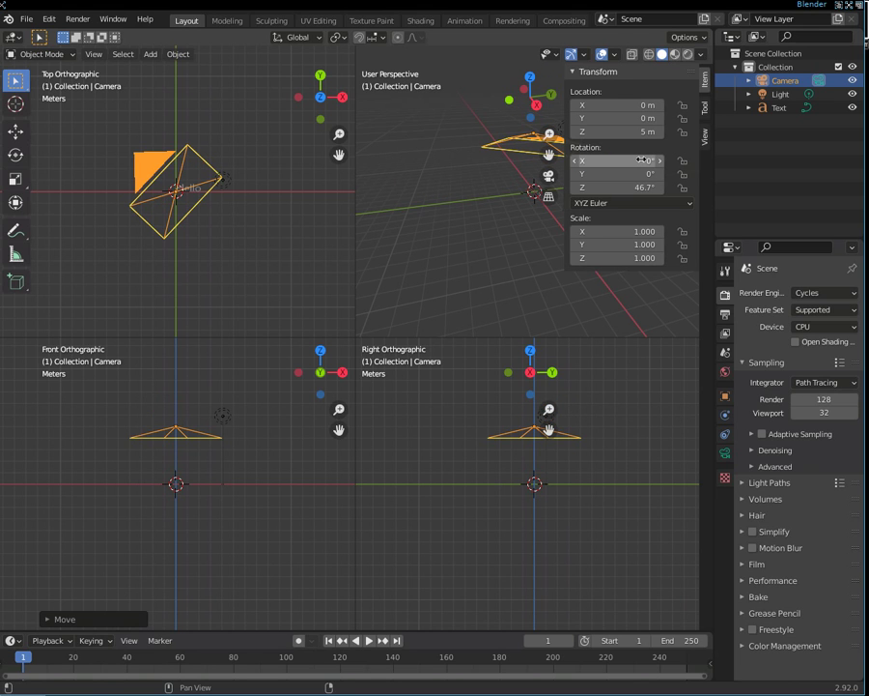
{"action": "left_click", "coordinate": [630, 188]}
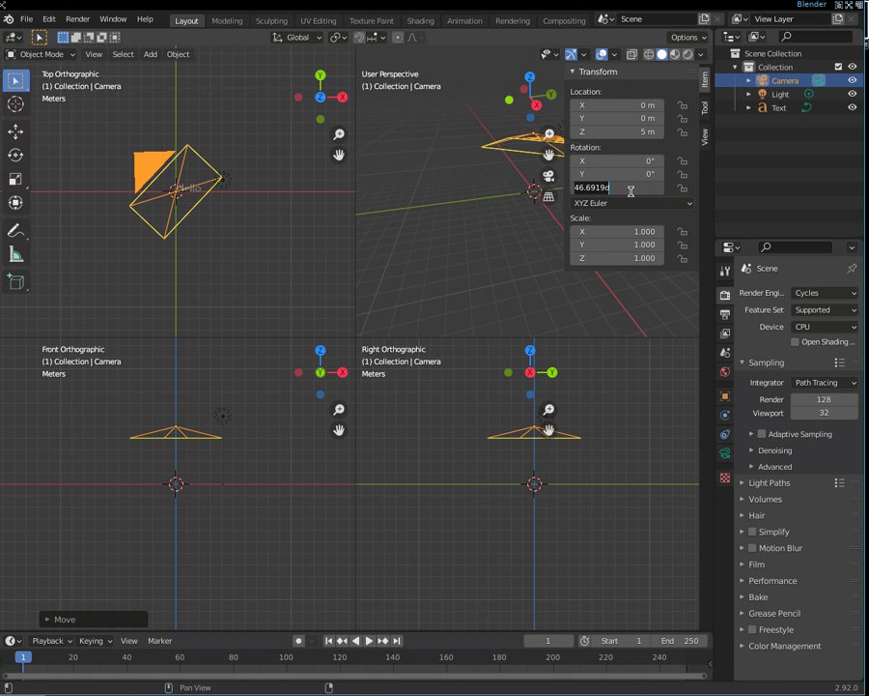
{"action": "type", "text": "0"}
{"action": "key", "text": "Return"}
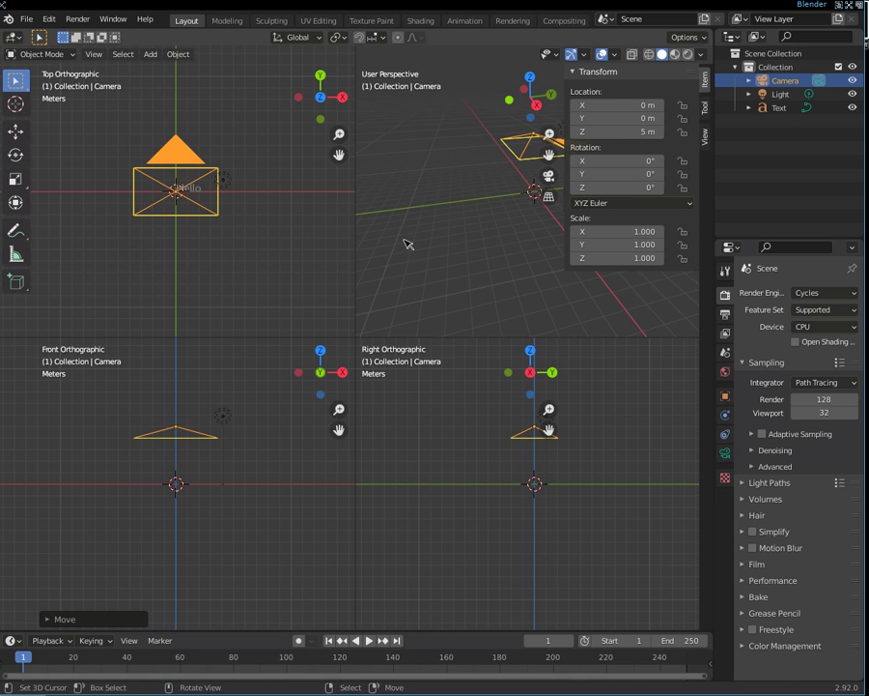
{"action": "right_click", "coordinate": [441, 245], "text": "shift"}
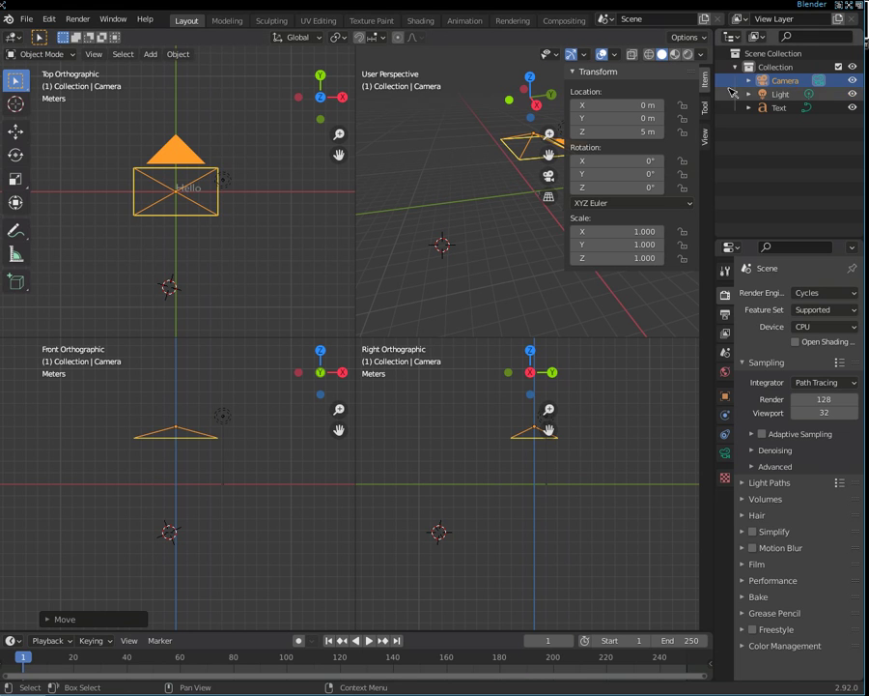
Collapse the Transform panel, check the 1920×1080 PNG output to /tmp/, then return to Render settings
{"action": "left_click", "coordinate": [575, 74]}
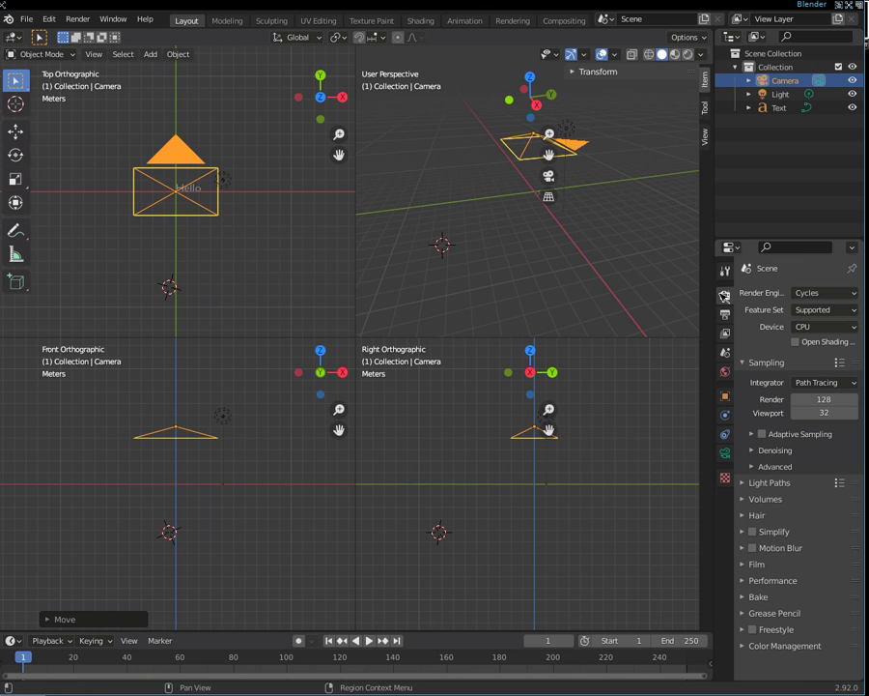
{"action": "left_click", "coordinate": [726, 315]}
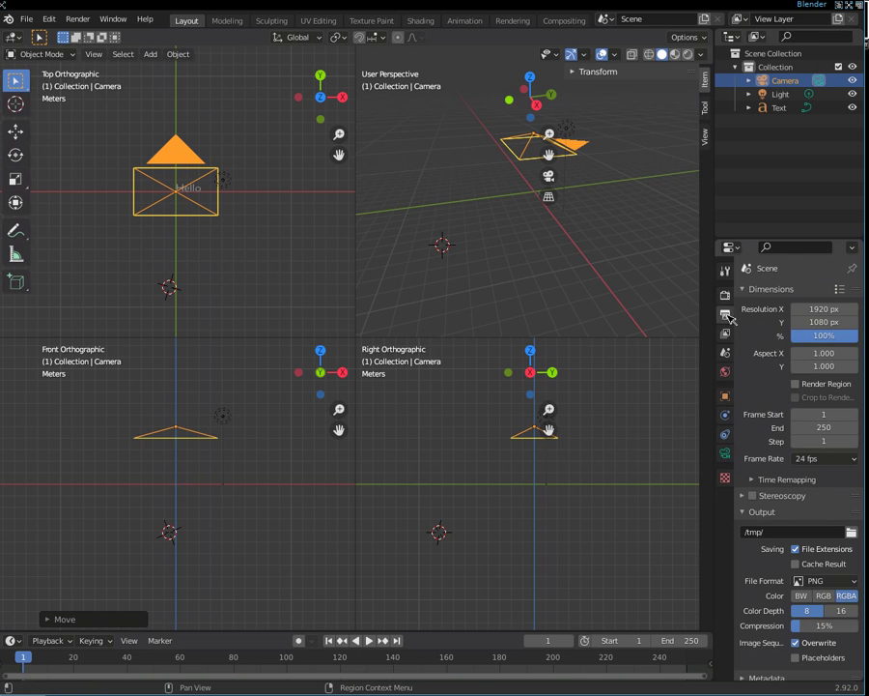
{"action": "left_click", "coordinate": [725, 295]}
{"action": "left_click", "coordinate": [726, 315]}
{"action": "left_click", "coordinate": [726, 296]}
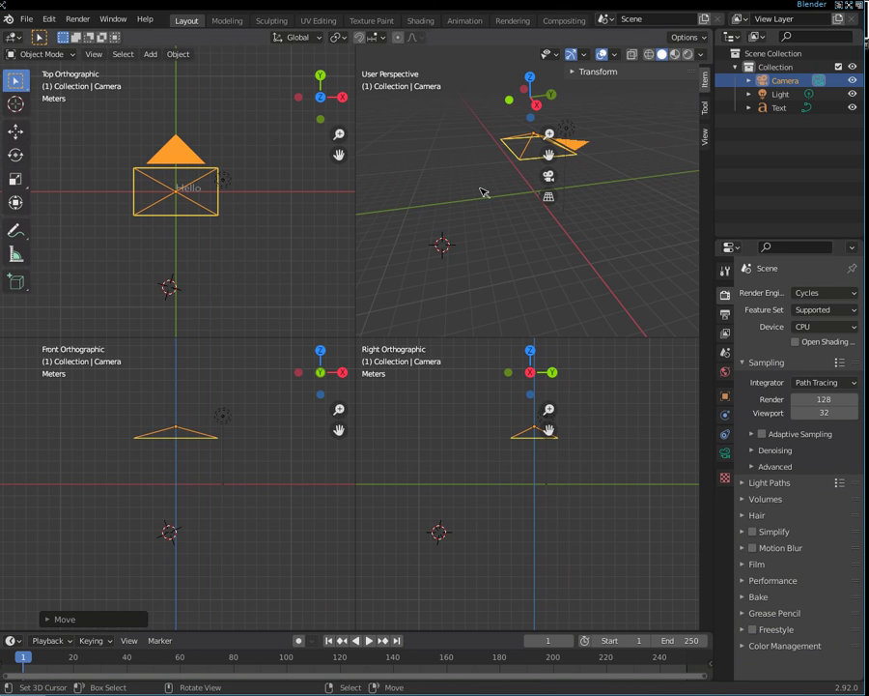
Render frame 1 as a still image, then close the render window
{"action": "left_click", "coordinate": [76, 19]}
{"action": "left_click", "coordinate": [102, 35]}
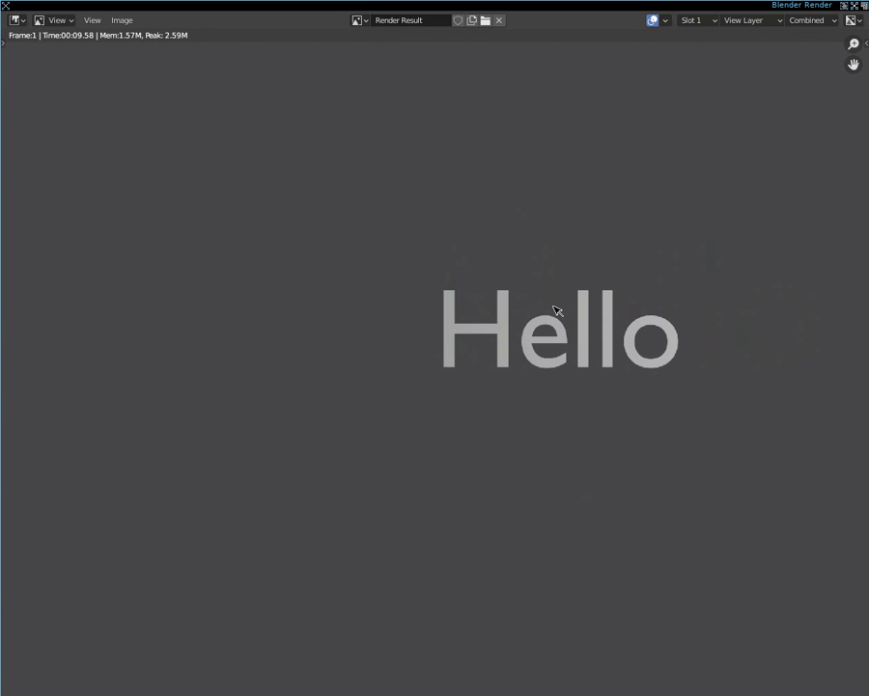
{"action": "key", "text": "Escape"}
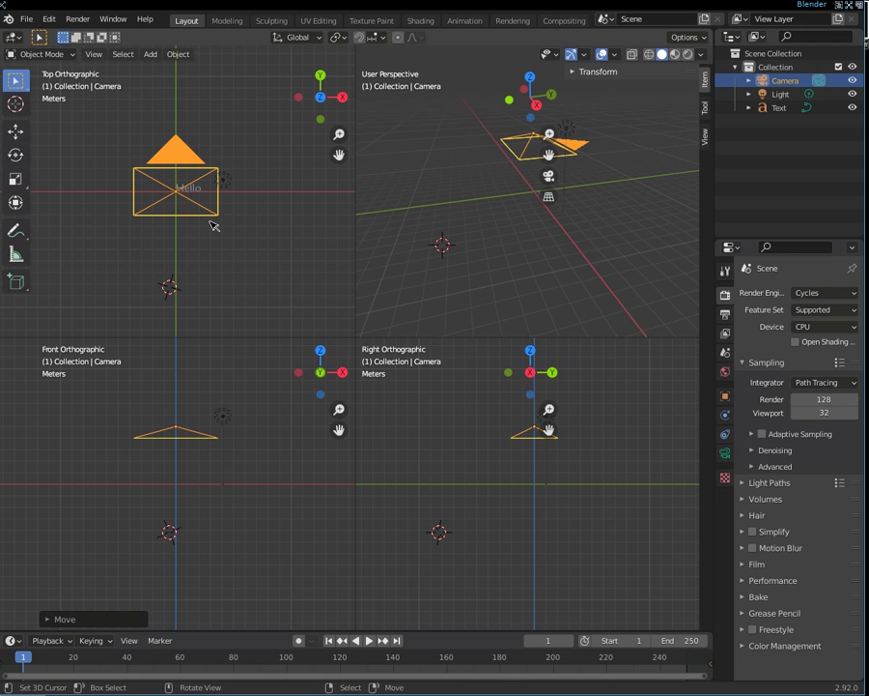
Select the Hello text, switch one view to the camera view, and hide the sidebar
{"action": "mouse_move", "coordinate": [378, 194]}
{"action": "middle_mouse_down"}
{"action": "mouse_move", "coordinate": [539, 276]}
{"action": "mouse_move", "coordinate": [508, 256]}
{"action": "mouse_move", "coordinate": [479, 295]}
{"action": "mouse_move", "coordinate": [657, 294]}
{"action": "mouse_move", "coordinate": [656, 278]}
{"action": "middle_mouse_up"}
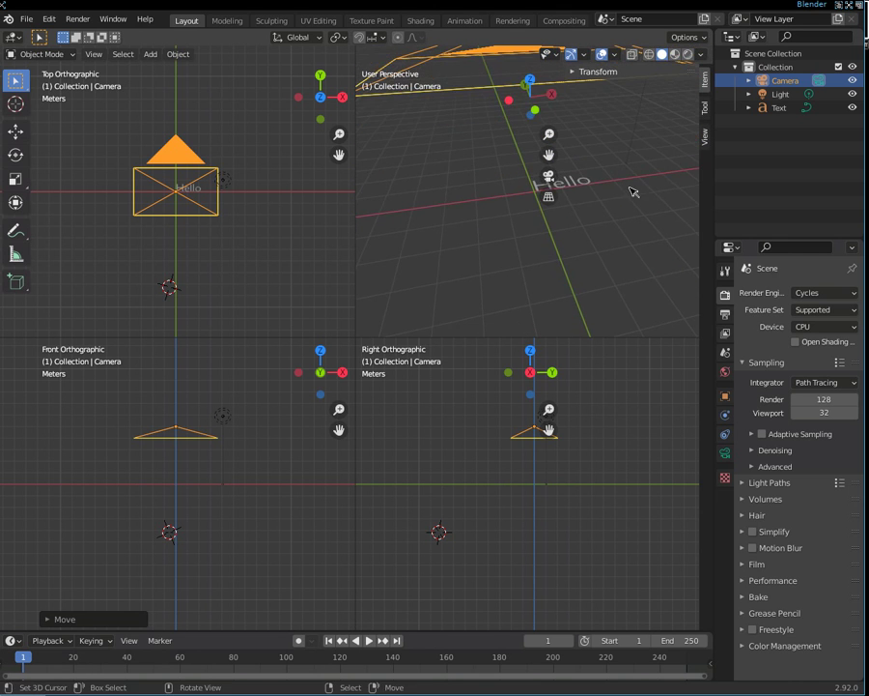
{"action": "left_click", "coordinate": [574, 181]}
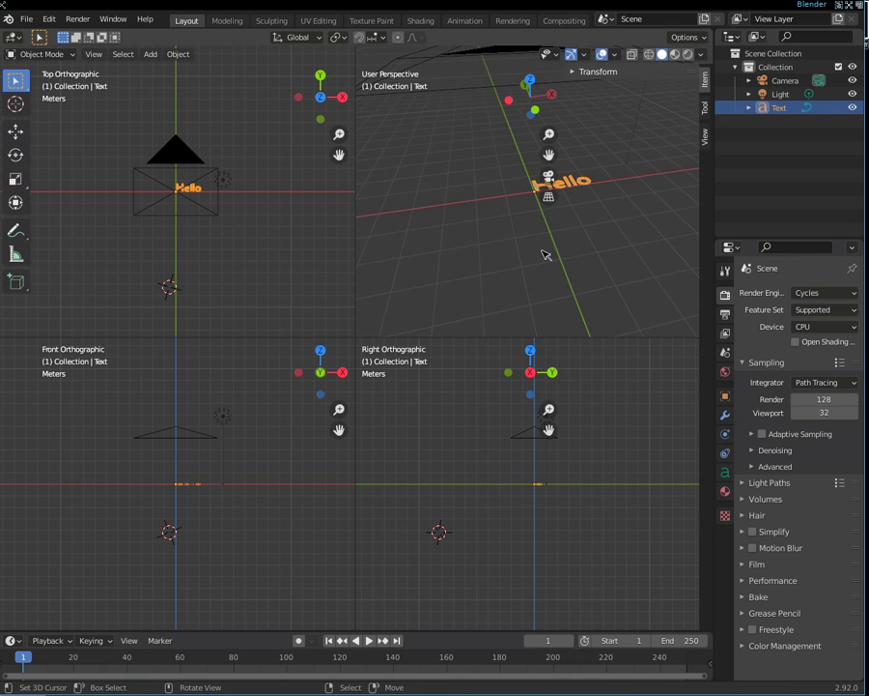
{"action": "scroll", "coordinate": [194, 214], "scroll_direction": "up", "scroll_amount": 4}
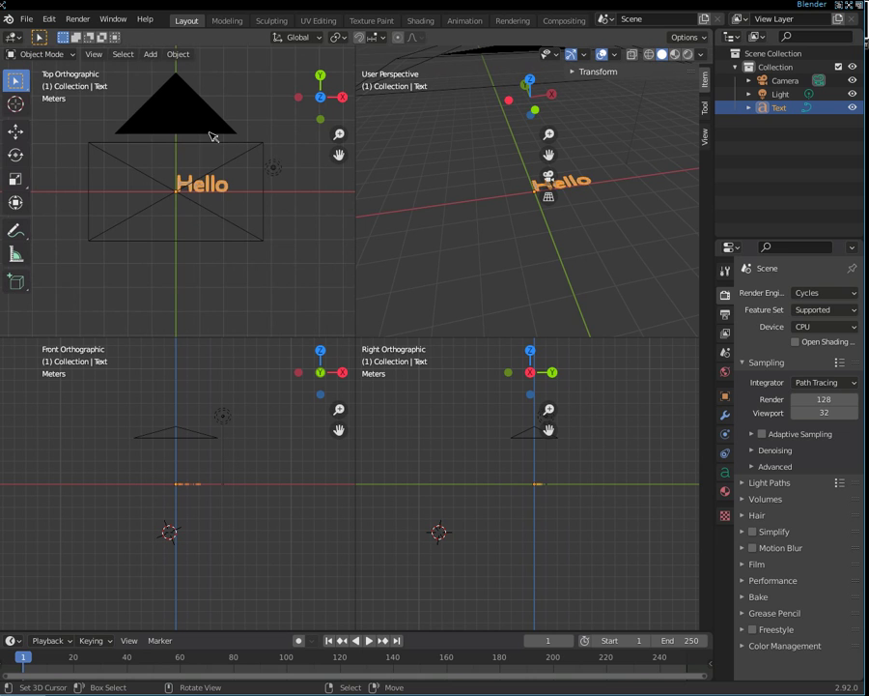
{"action": "scroll", "coordinate": [217, 204], "scroll_direction": "up", "scroll_amount": 2}
{"action": "scroll", "coordinate": [218, 204], "scroll_direction": "down", "scroll_amount": 2}
{"action": "scroll", "coordinate": [676, 181], "scroll_direction": "down", "scroll_amount": 3}
{"action": "scroll", "coordinate": [652, 188], "scroll_direction": "down", "scroll_amount": 3}
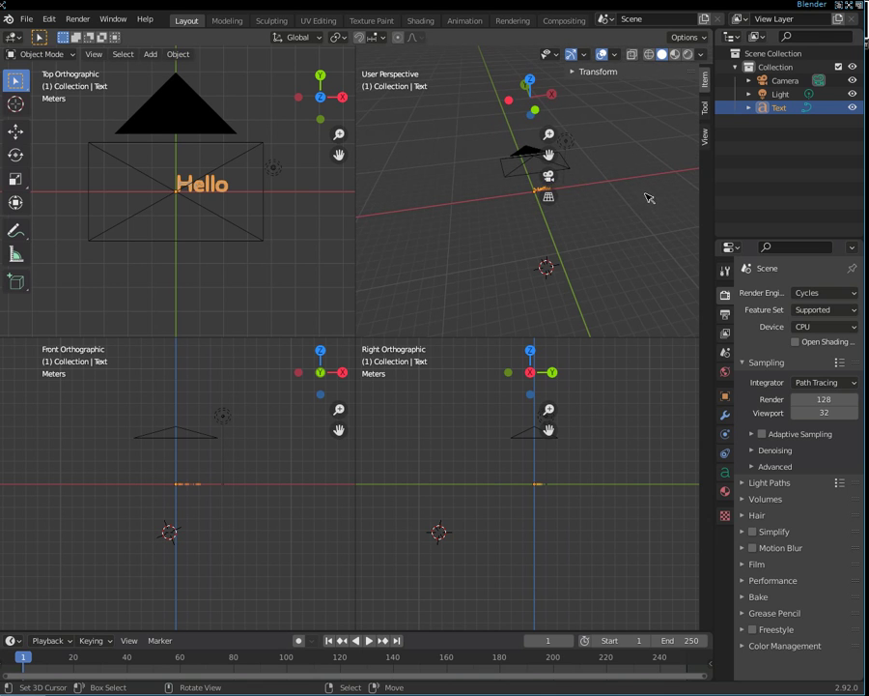
{"action": "left_click", "coordinate": [548, 177]}
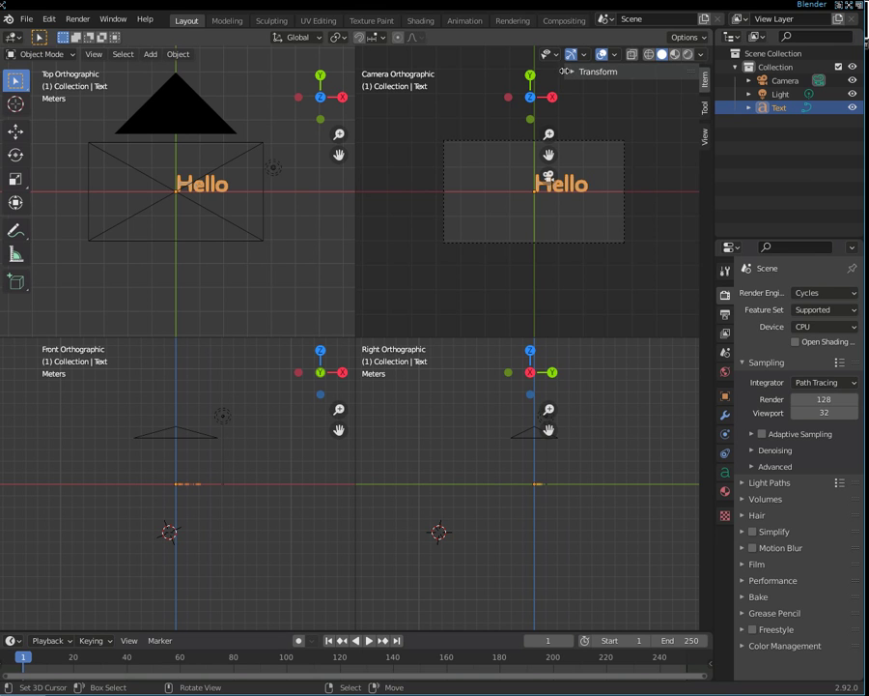
{"action": "key", "text": "n"}
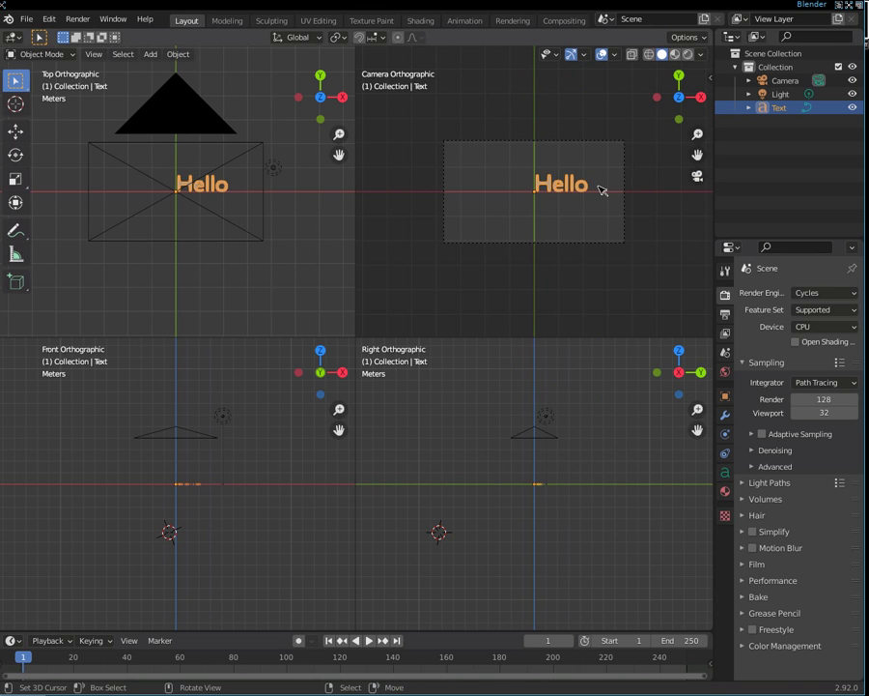
{"action": "scroll", "coordinate": [600, 188], "scroll_direction": "up", "scroll_amount": 2}
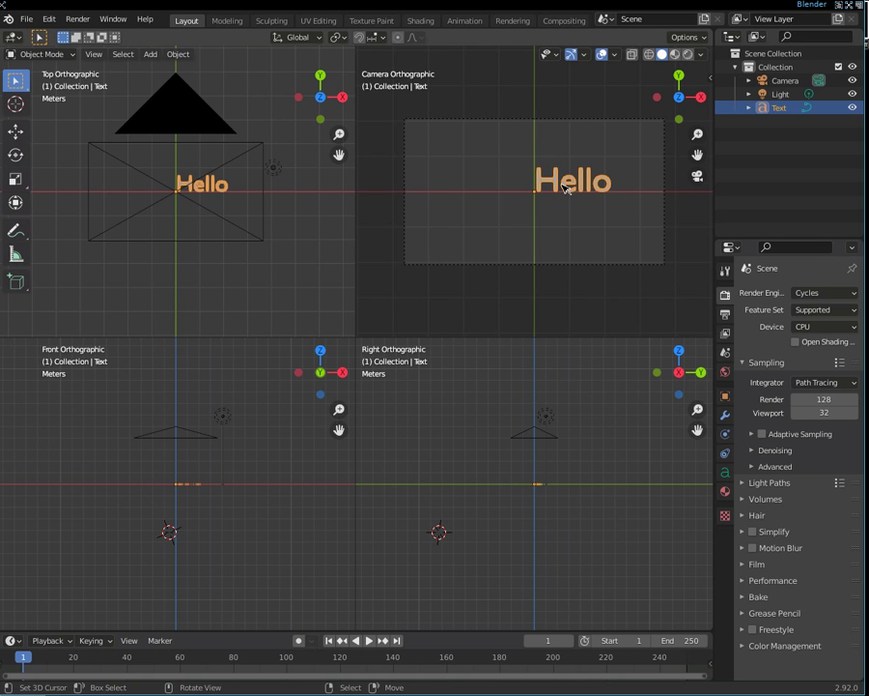
Move the Hello text above-left of the camera frame and keyframe location, rotation and scale at frame 1
{"action": "key", "text": "g"}
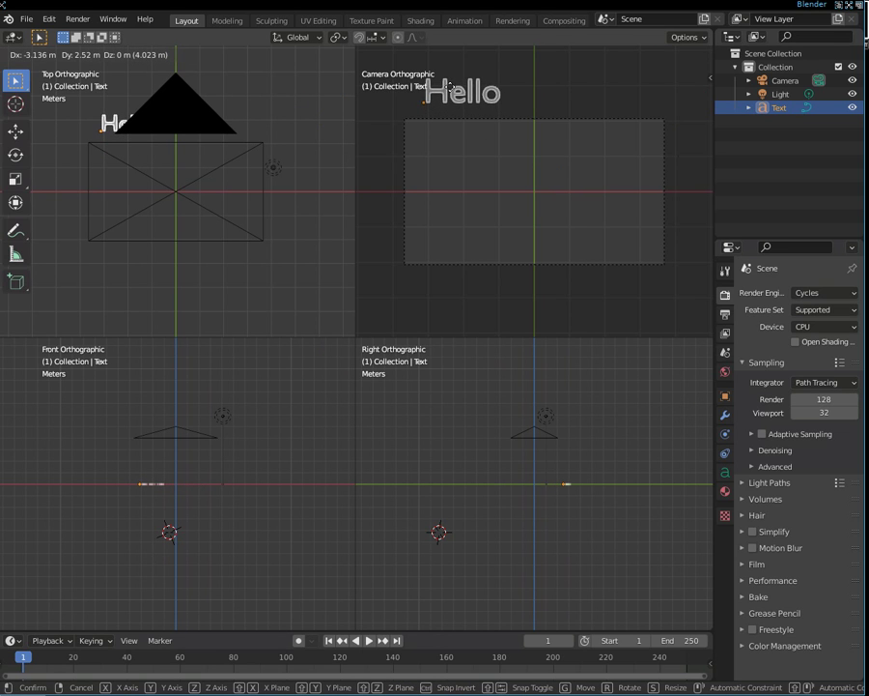
{"action": "left_click", "coordinate": [453, 90]}
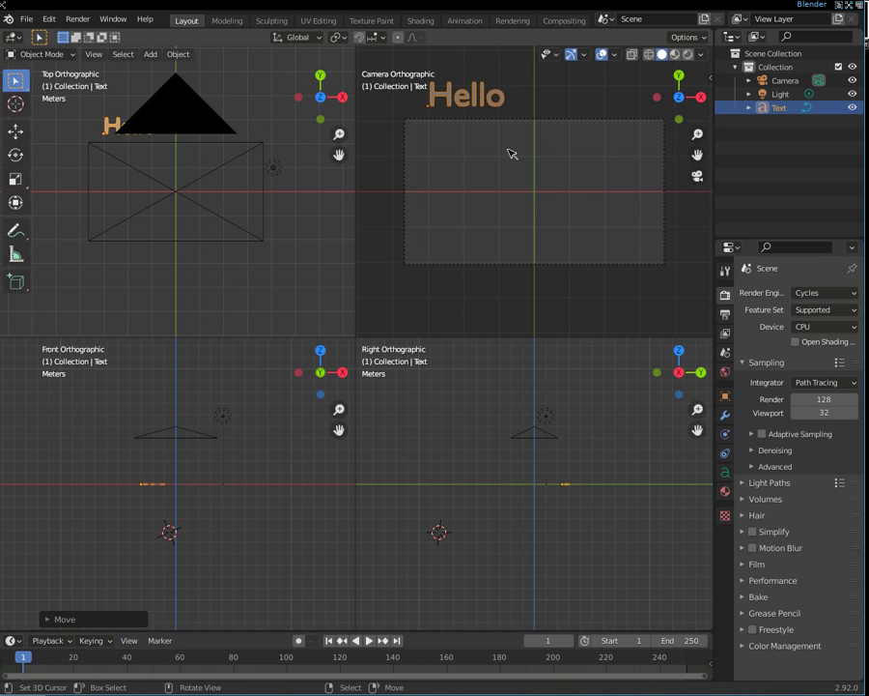
{"action": "key", "text": "i"}
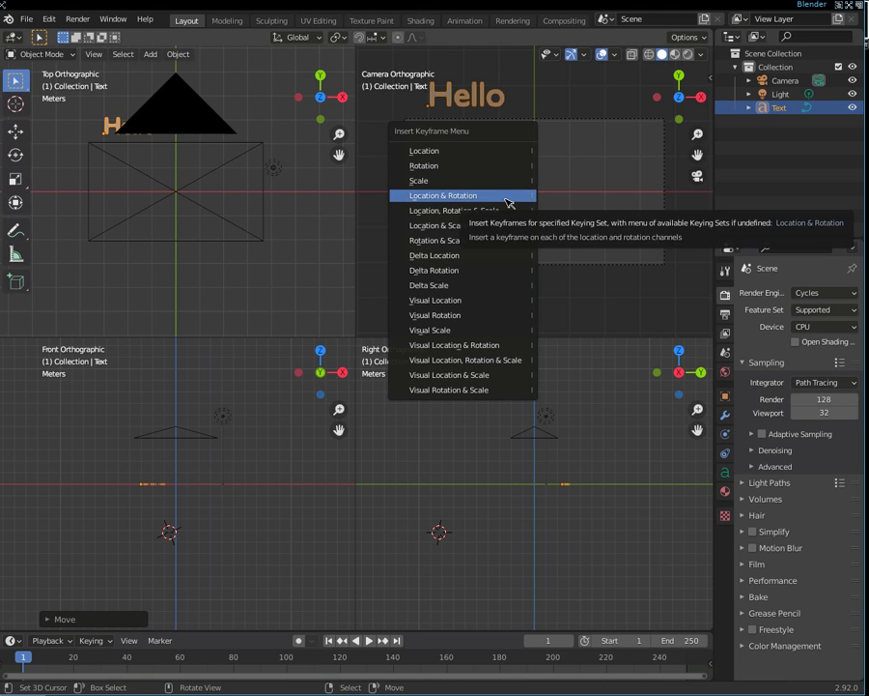
{"action": "left_click", "coordinate": [511, 210]}
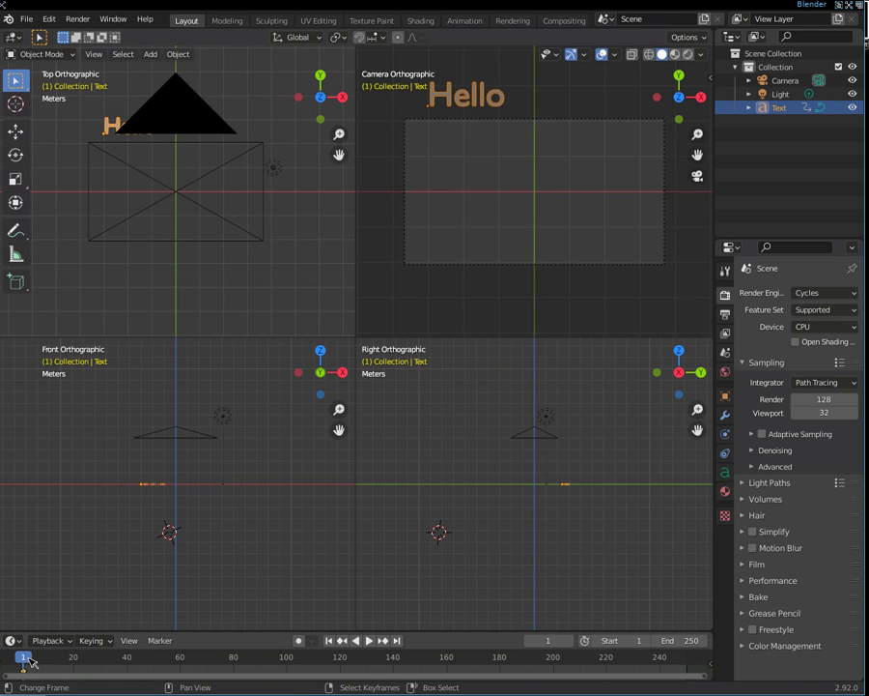
{"action": "key", "text": "space"}
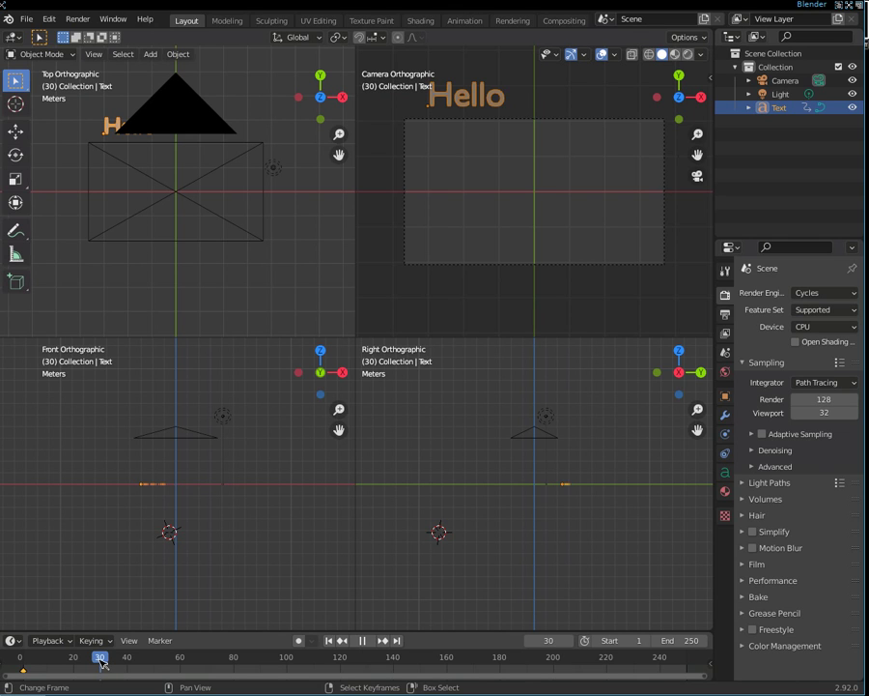
At frame 50, place the Hello text rotated 180° below the frame and keyframe it
{"action": "left_click_drag", "start_coordinate": [102, 662], "coordinate": [156, 666]}
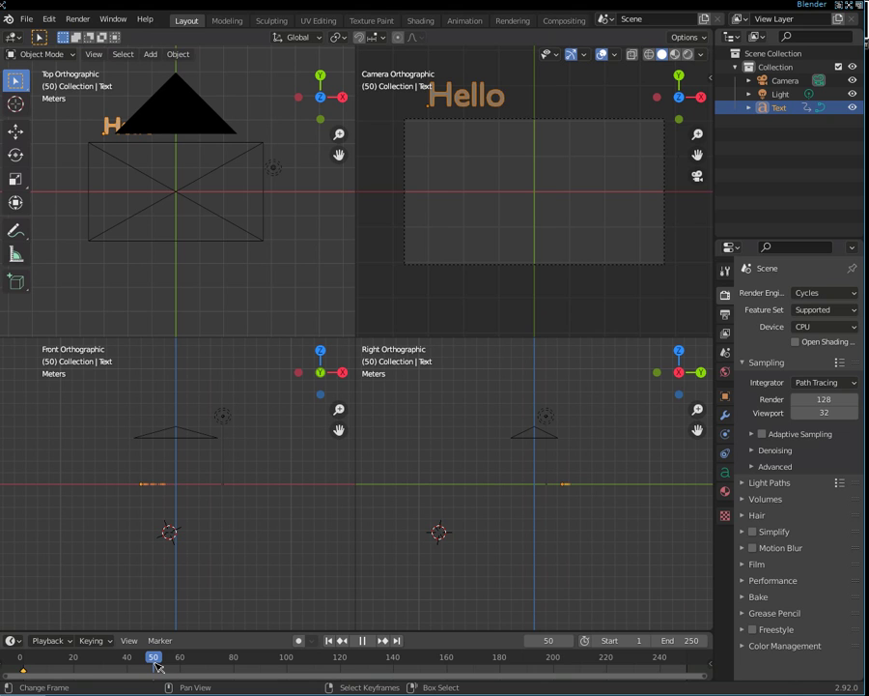
{"action": "left_click_drag", "start_coordinate": [156, 666], "coordinate": [157, 666]}
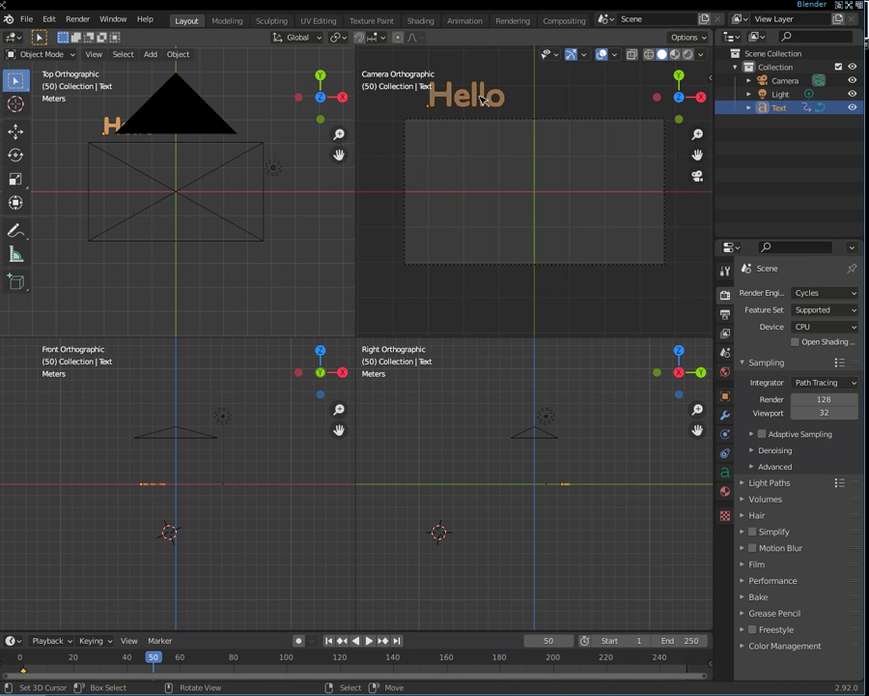
{"action": "key", "text": "g"}
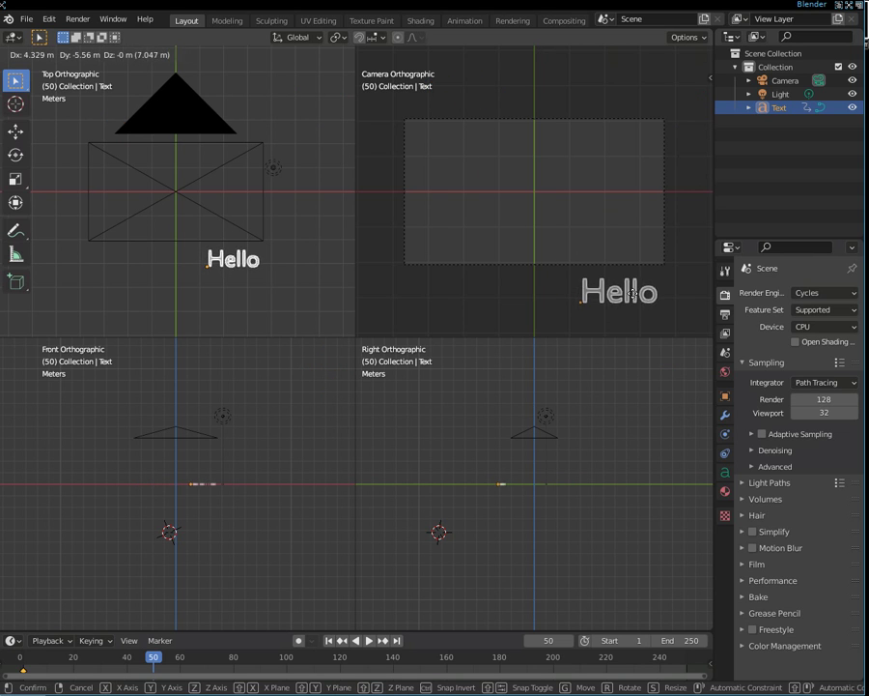
{"action": "left_click", "coordinate": [633, 293]}
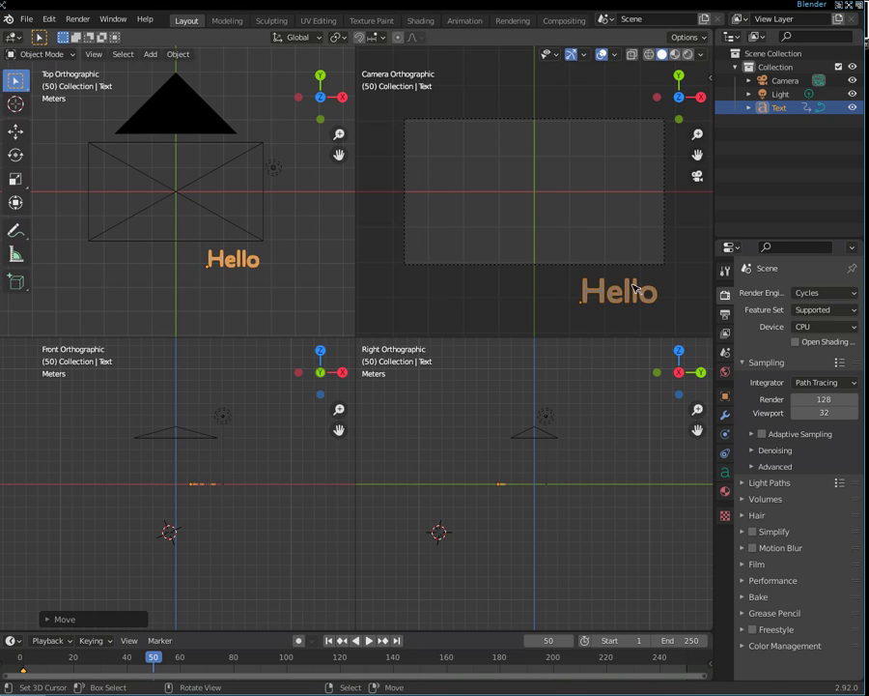
{"action": "key", "text": "r"}
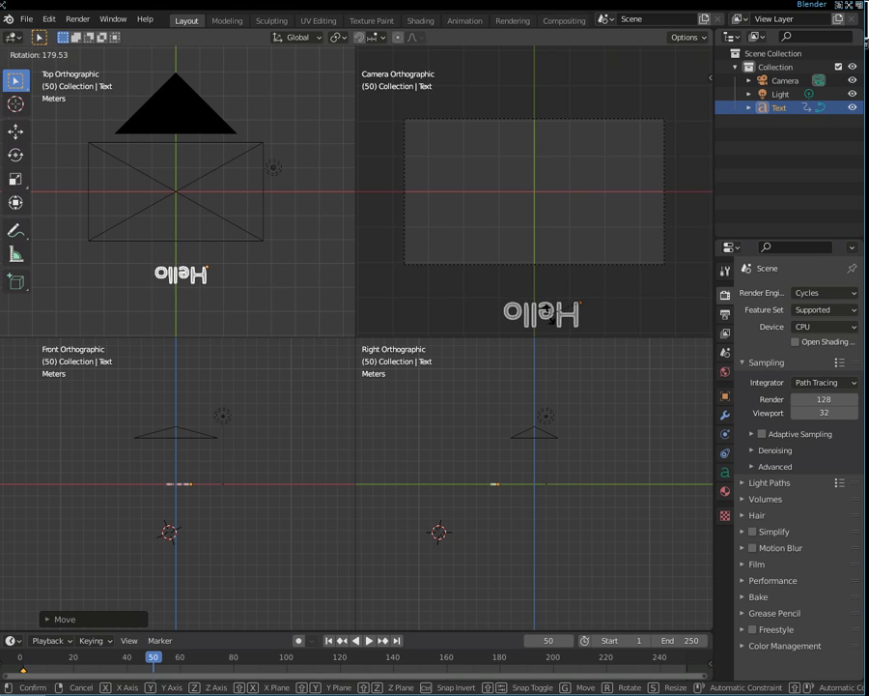
{"action": "left_click", "coordinate": [548, 315]}
{"action": "key", "text": "g"}
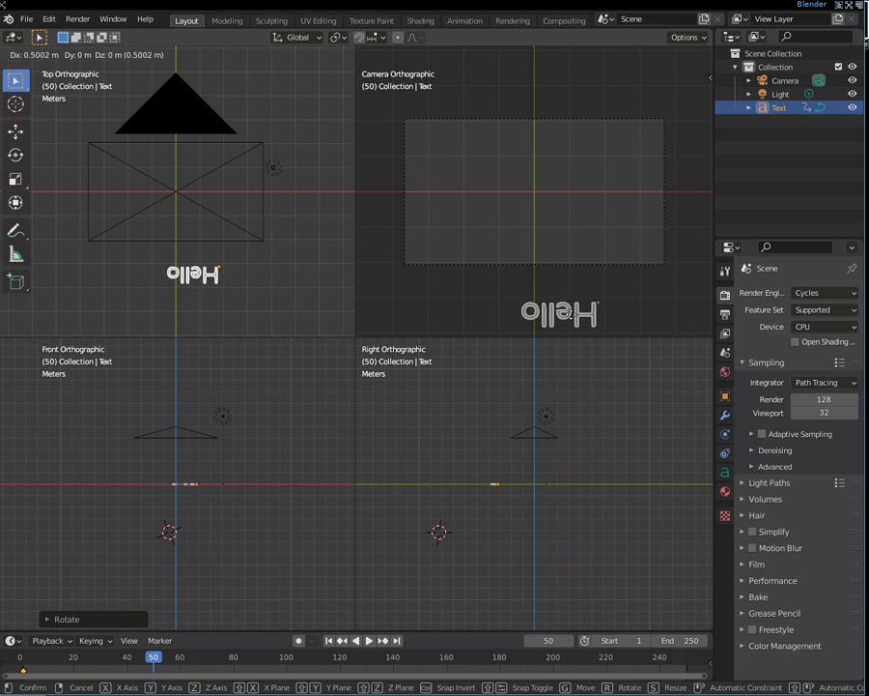
{"action": "left_click", "coordinate": [590, 287]}
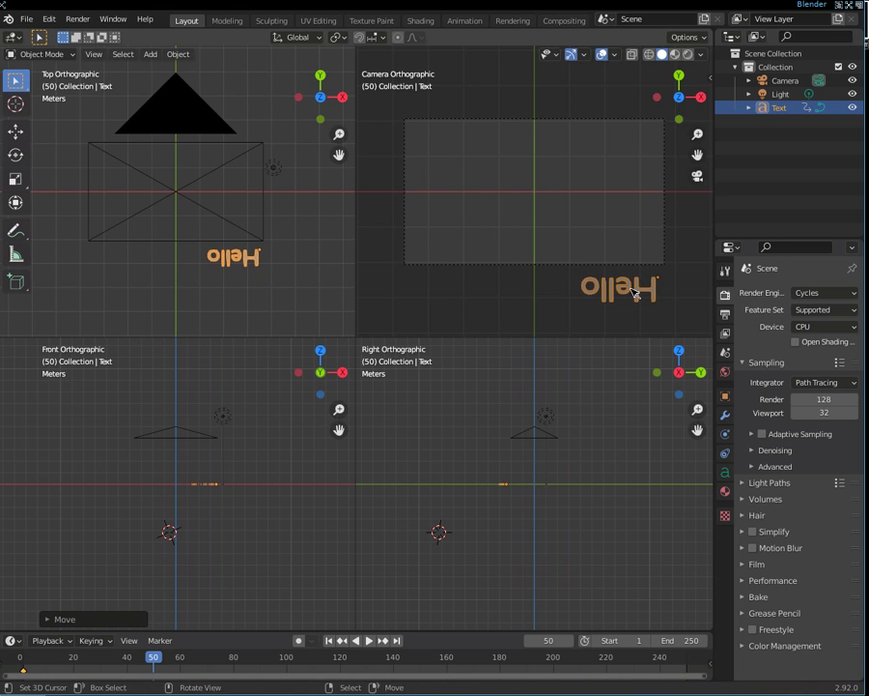
{"action": "key", "text": "i"}
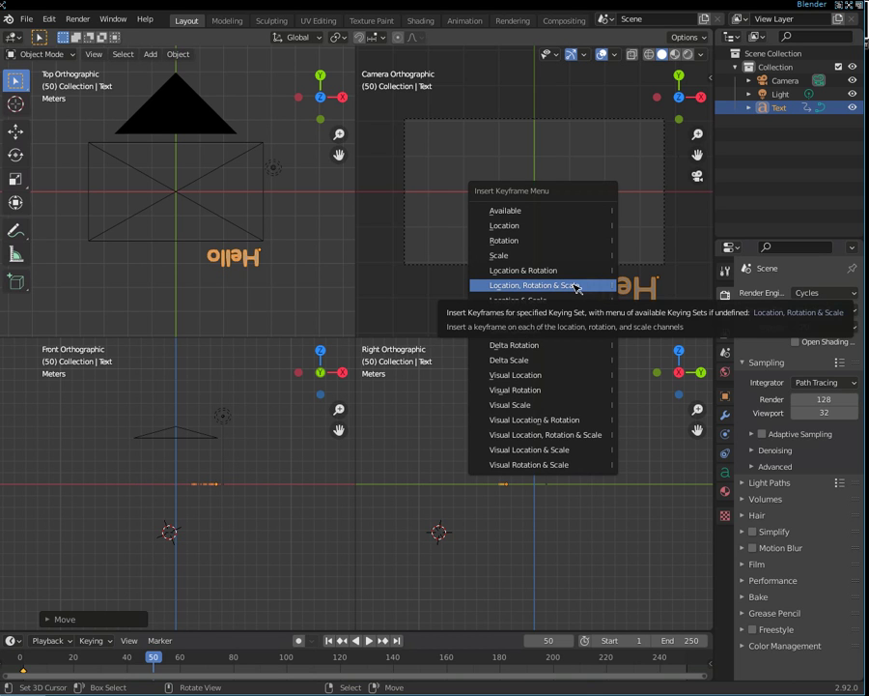
{"action": "left_click", "coordinate": [576, 286]}
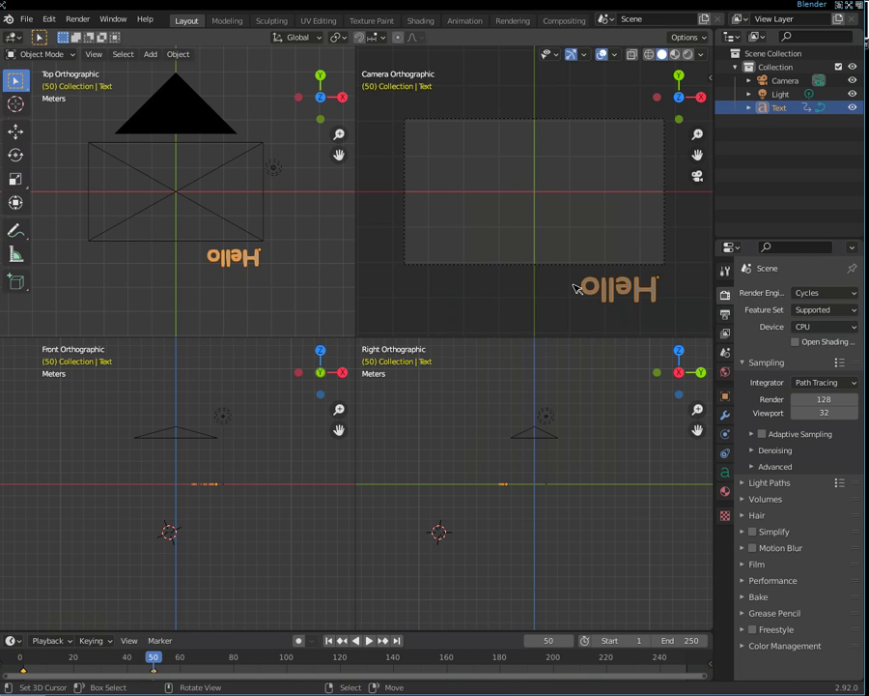
{"action": "mouse_move", "coordinate": [155, 658]}
{"action": "left_mouse_down"}
{"action": "mouse_move", "coordinate": [15, 666]}
{"action": "mouse_move", "coordinate": [124, 661]}
{"action": "mouse_move", "coordinate": [22, 672]}
{"action": "left_mouse_up"}
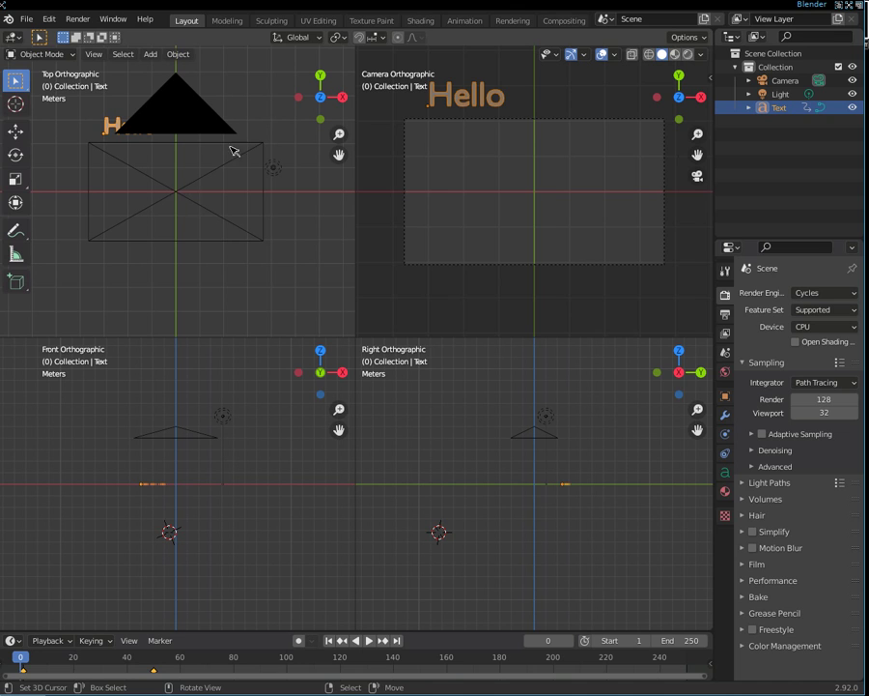
Look through the Output and Render tabs, then show the World settings with Background at strength 1.000
{"action": "left_click", "coordinate": [730, 316]}
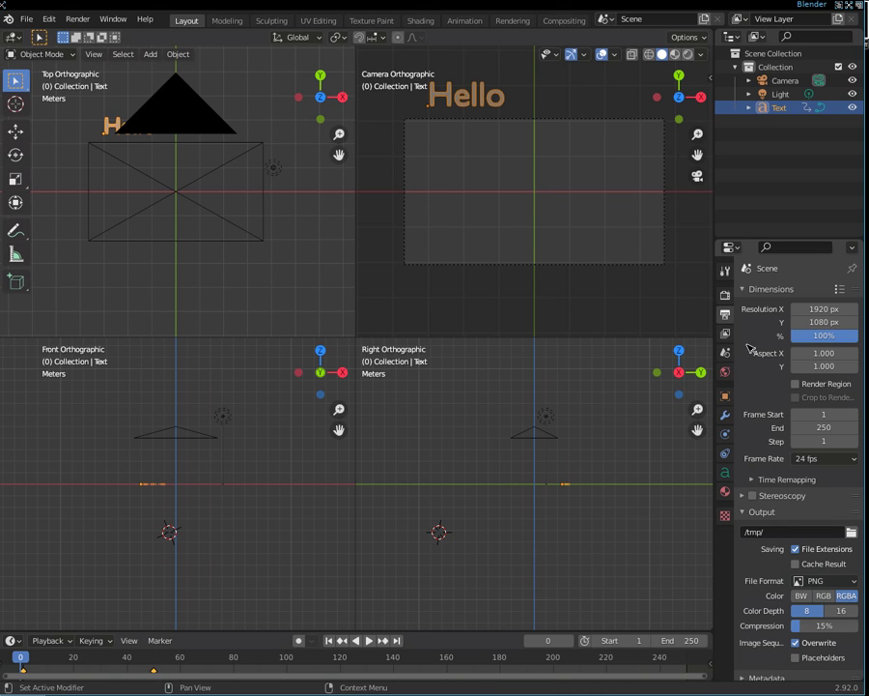
{"action": "left_click", "coordinate": [727, 291]}
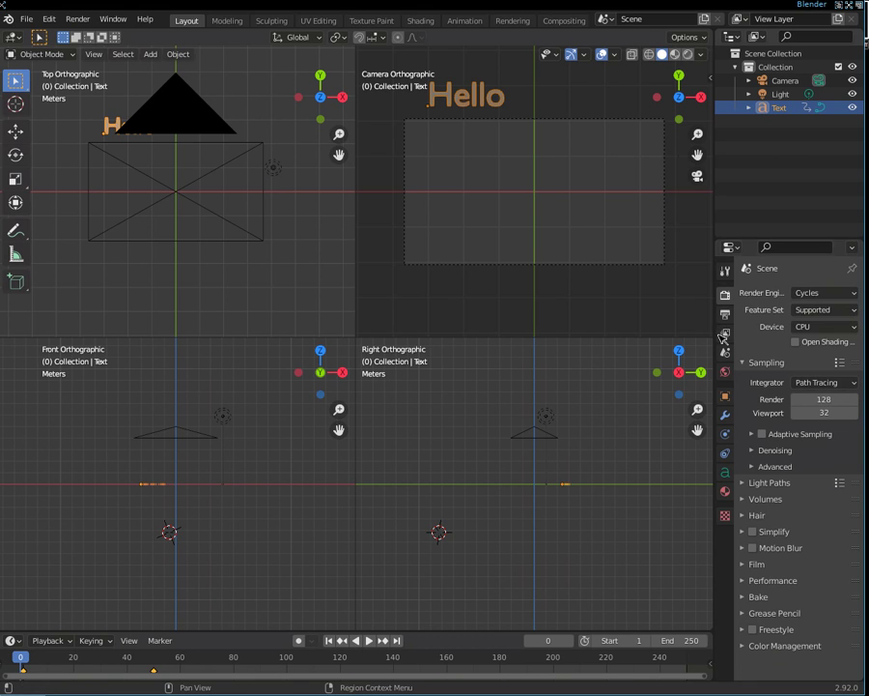
{"action": "left_click", "coordinate": [725, 373]}
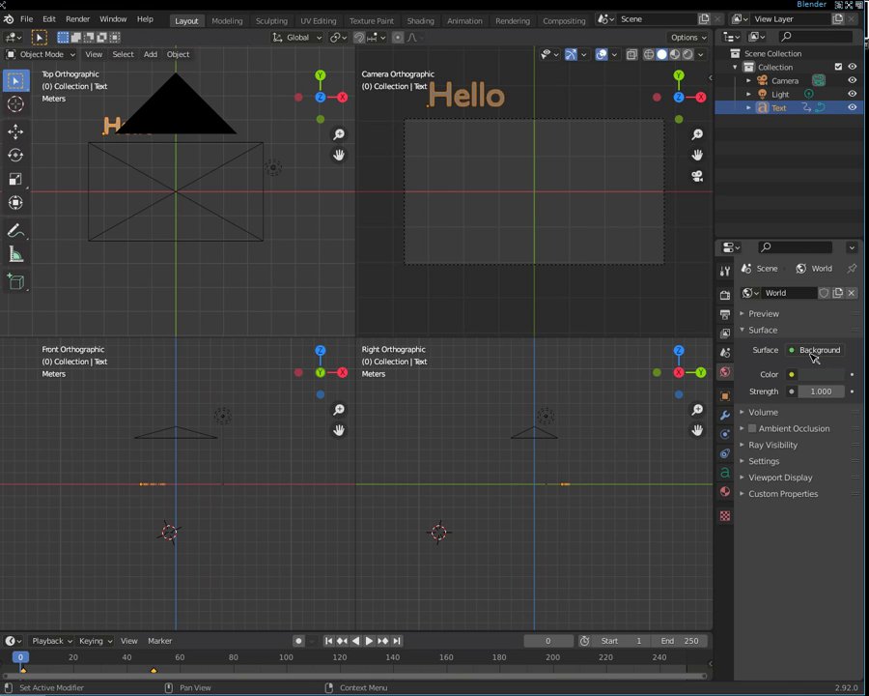
Make the world background colour black with strength 0.000, then return to the Cycles render settings
{"action": "left_click", "coordinate": [815, 375]}
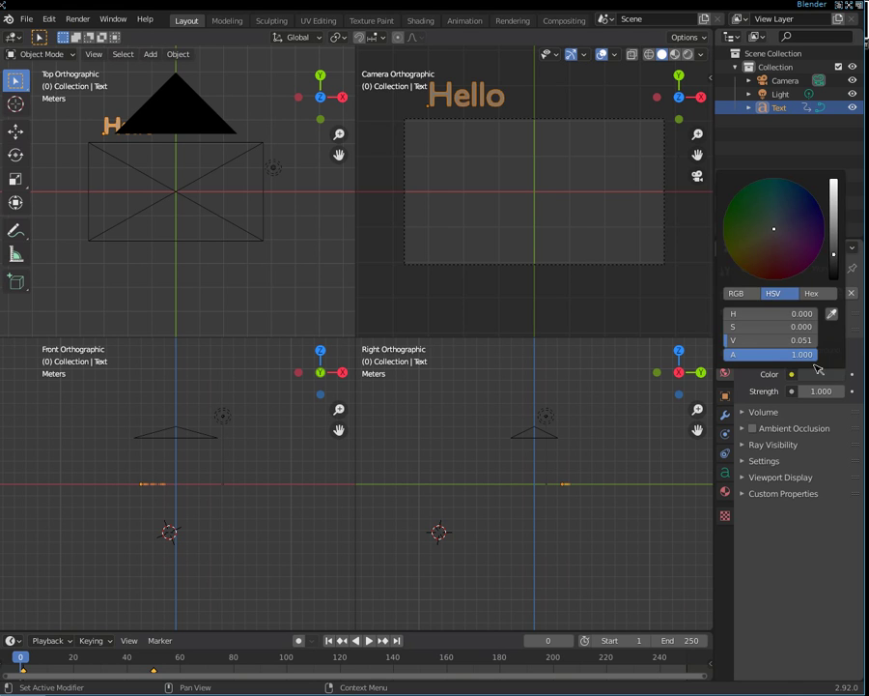
{"action": "left_click_drag", "start_coordinate": [837, 259], "coordinate": [837, 277]}
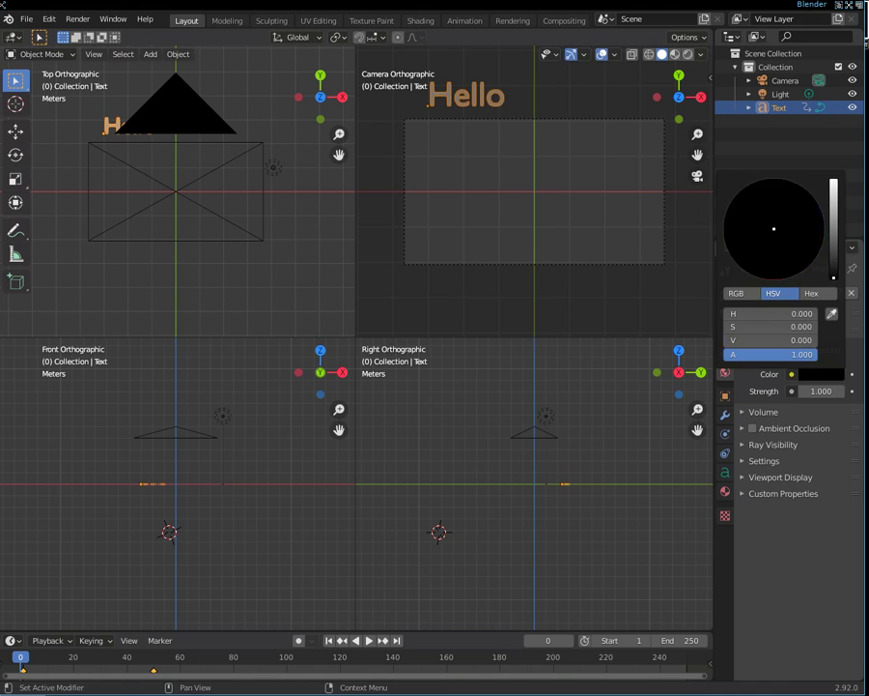
{"action": "left_click", "coordinate": [828, 427]}
{"action": "left_click", "coordinate": [812, 391]}
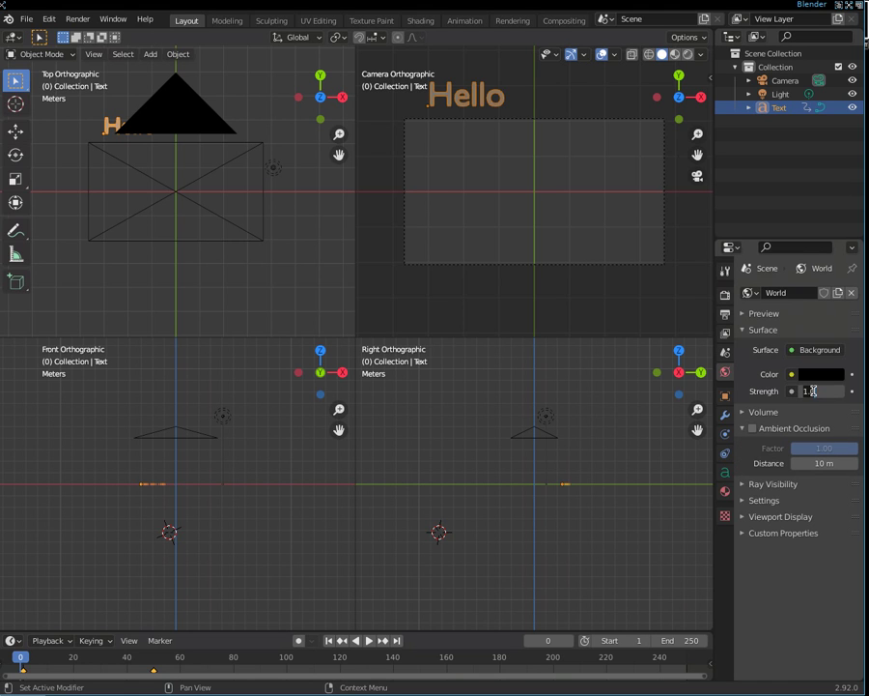
{"action": "type", "text": "0"}
{"action": "key", "text": "Return"}
{"action": "left_click_drag", "start_coordinate": [813, 391], "coordinate": [777, 391]}
{"action": "left_click", "coordinate": [726, 296]}
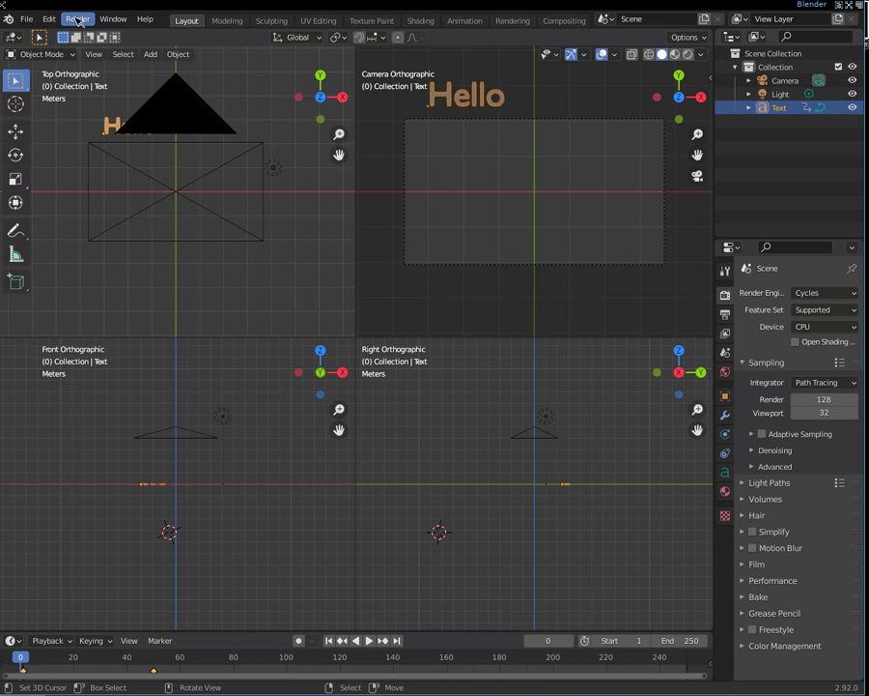
Delete the scene Light, then reselect the Hello text and show its empty material slots
{"action": "left_click", "coordinate": [77, 18]}
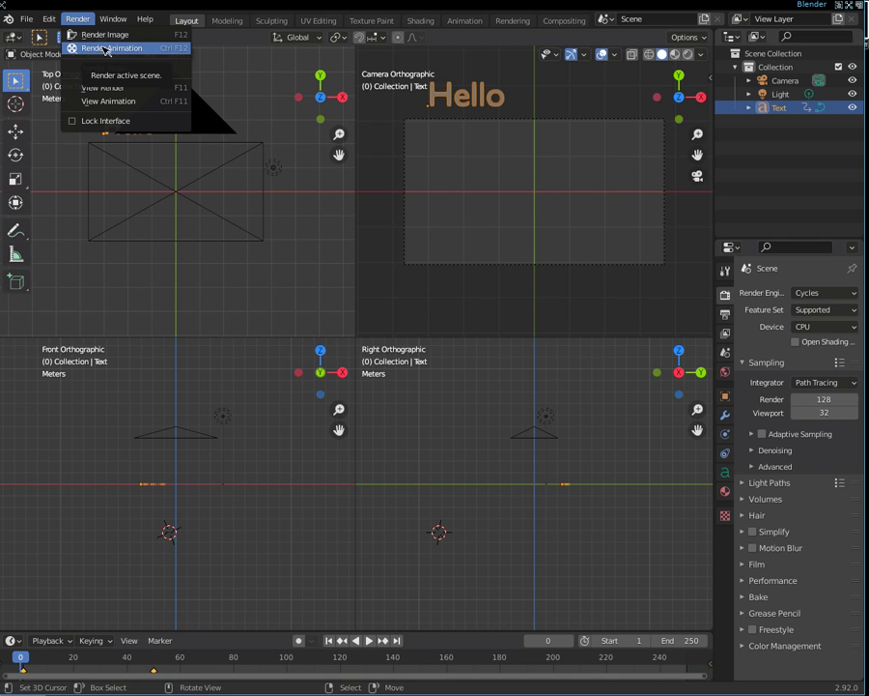
{"action": "left_click", "coordinate": [280, 168]}
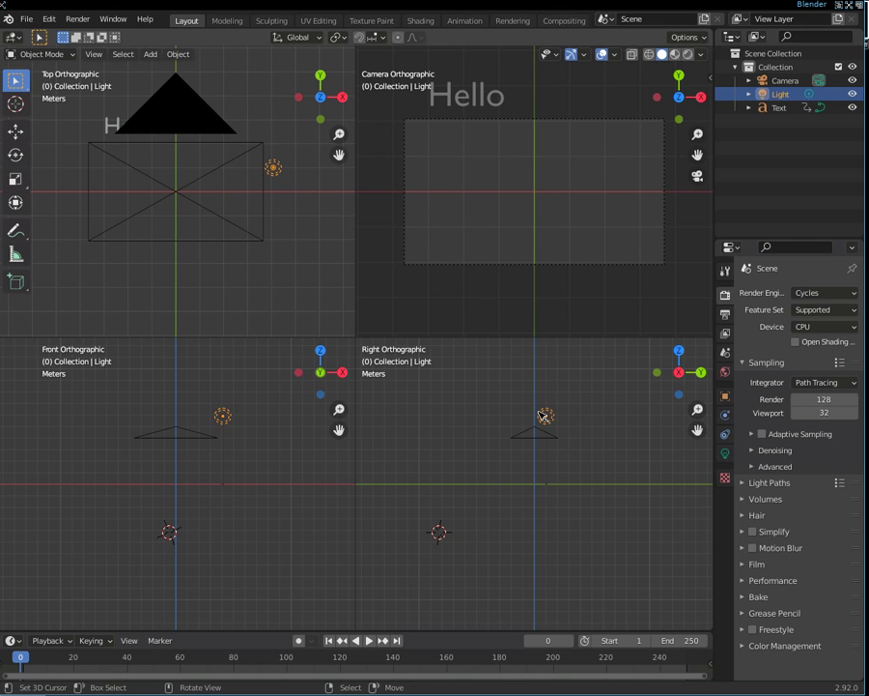
{"action": "key", "text": "x"}
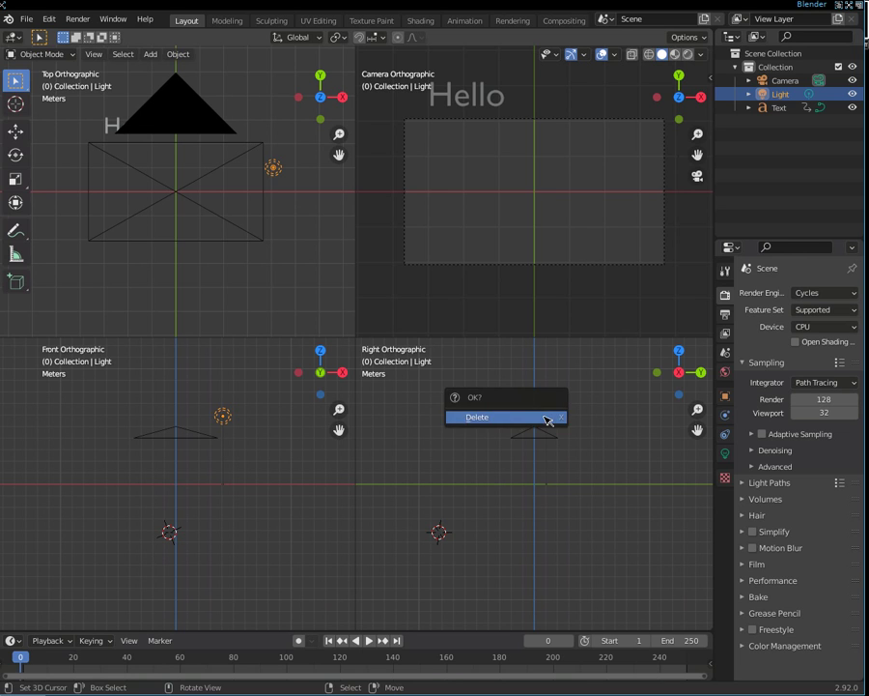
{"action": "left_click", "coordinate": [547, 418]}
{"action": "left_click", "coordinate": [465, 97]}
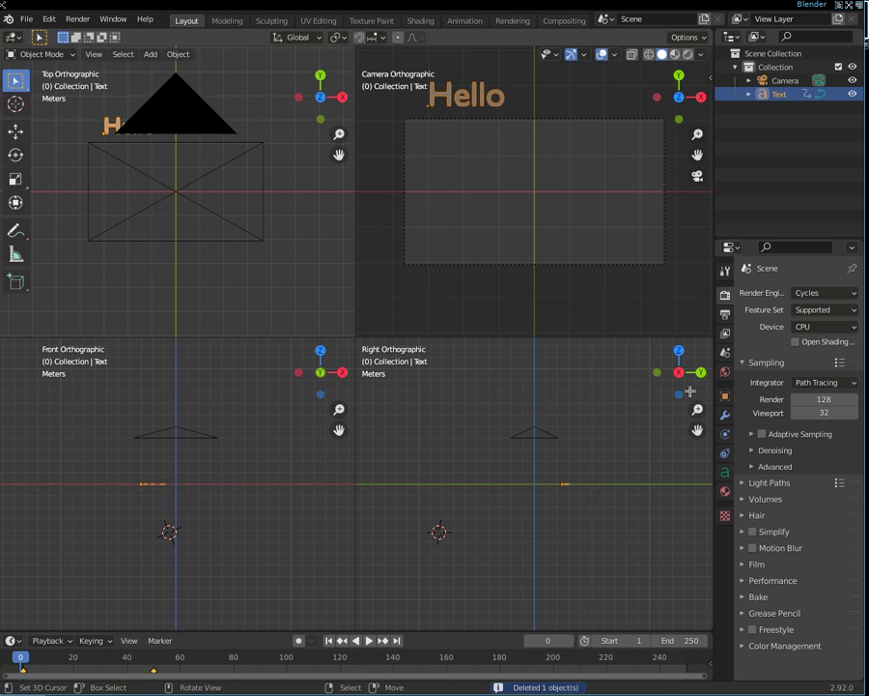
{"action": "left_click", "coordinate": [725, 491]}
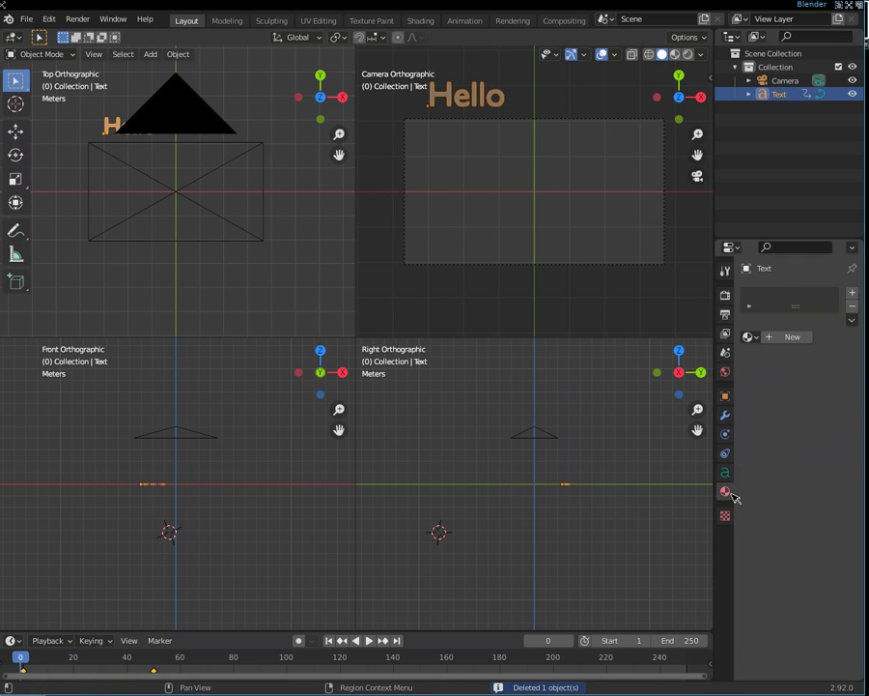
Give the Hello text a new material and split off a bottom area as a Shader Editor
{"action": "left_click", "coordinate": [788, 336]}
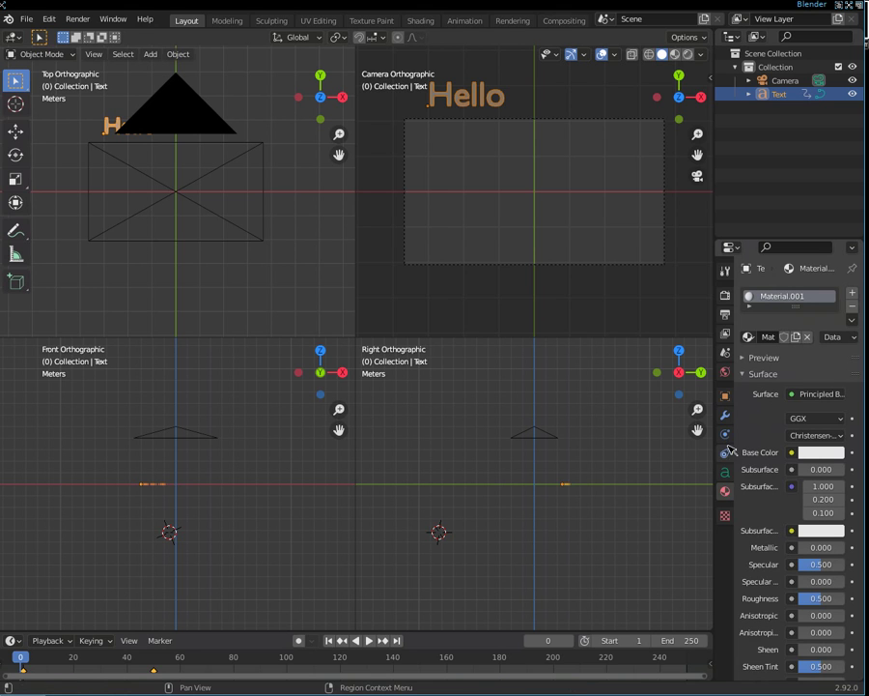
{"action": "right_click", "coordinate": [713, 375]}
{"action": "left_click", "coordinate": [690, 377]}
{"action": "left_click", "coordinate": [690, 377]}
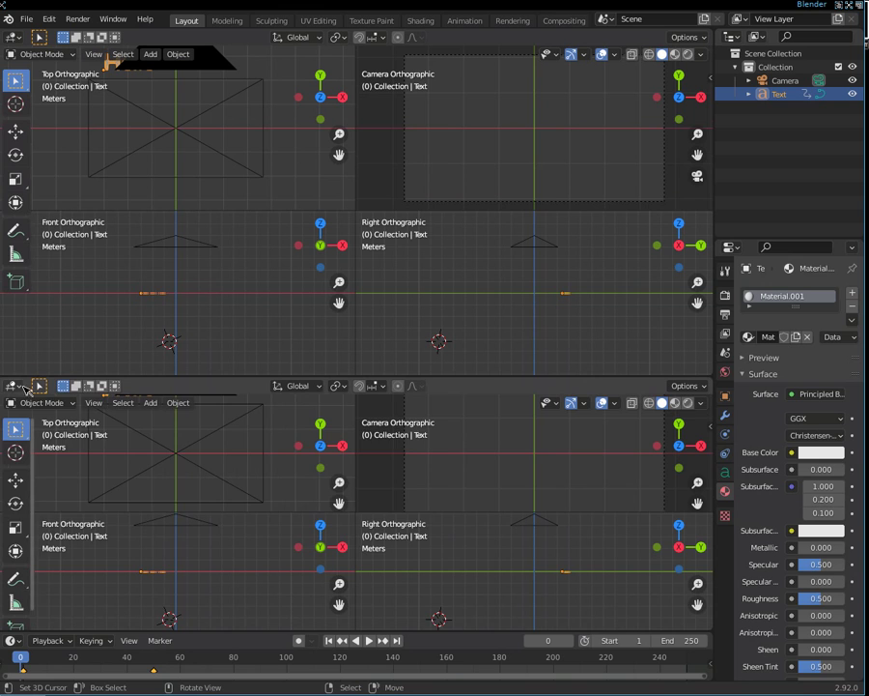
{"action": "left_click", "coordinate": [13, 386]}
{"action": "left_click", "coordinate": [47, 513]}
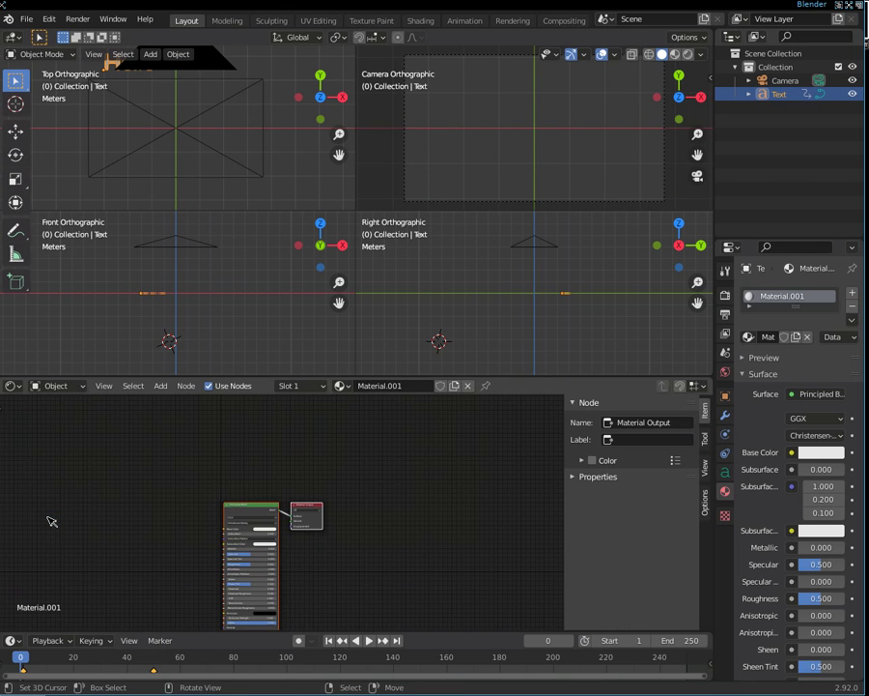
Replace the Principled BSDF with an Emission node wired to Material Output, then go to frame 16
{"action": "left_click", "coordinate": [265, 513]}
{"action": "key", "text": "x"}
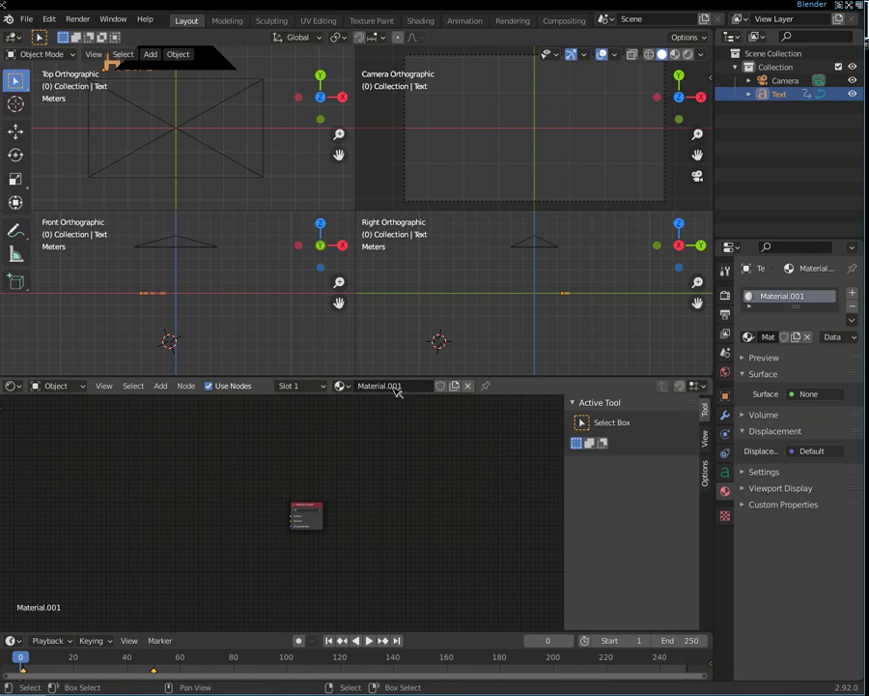
{"action": "left_click", "coordinate": [316, 507]}
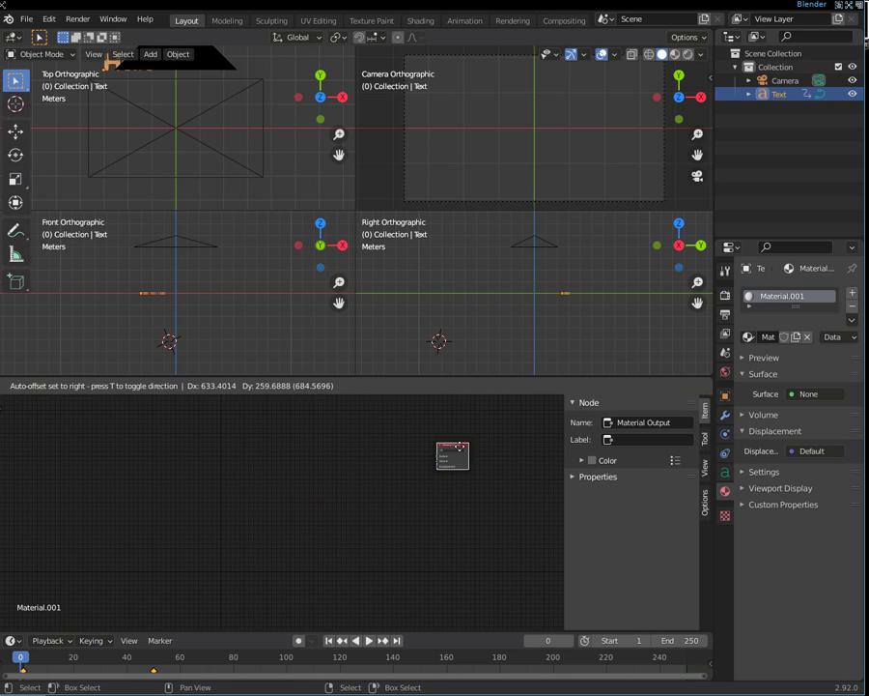
{"action": "left_click_drag", "start_coordinate": [316, 507], "coordinate": [460, 460]}
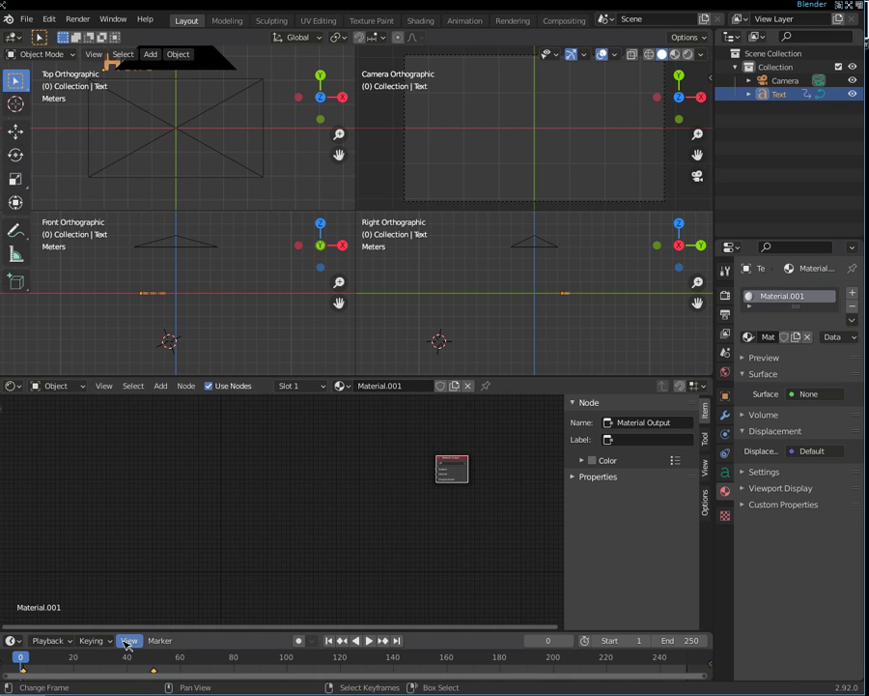
{"action": "left_click", "coordinate": [160, 385]}
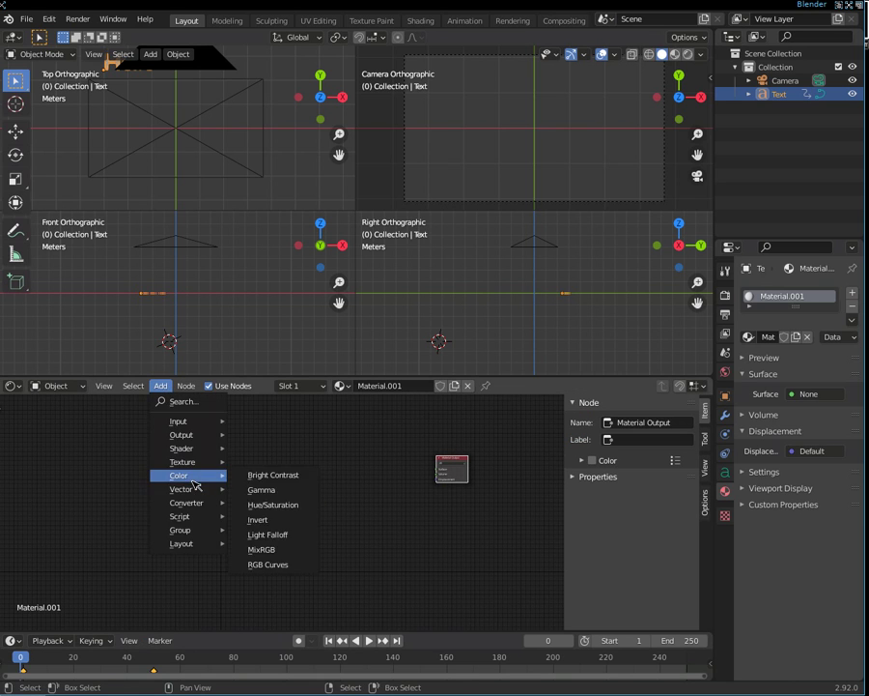
{"action": "mouse_move", "coordinate": [181, 448]}
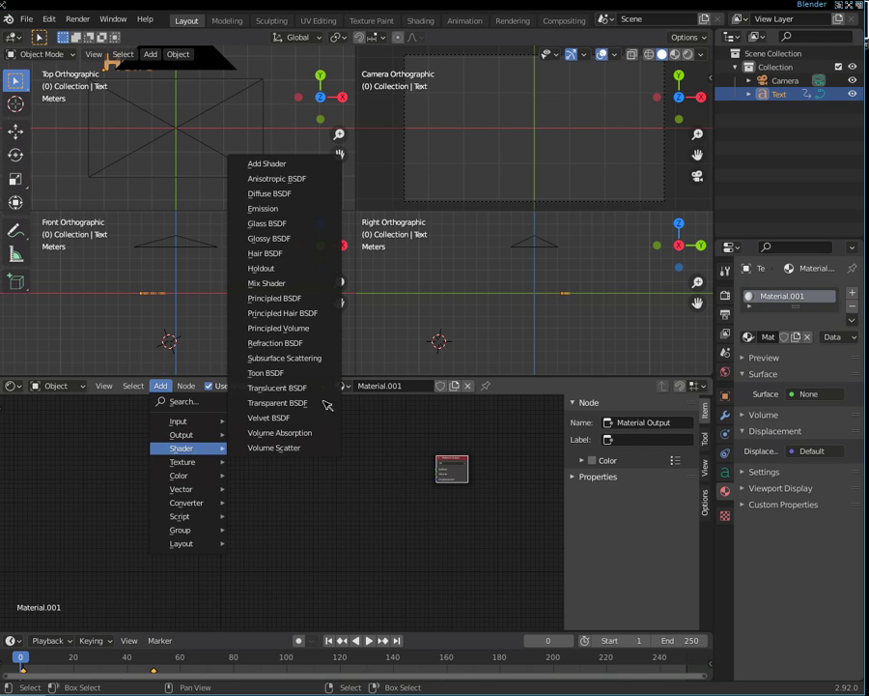
{"action": "left_click", "coordinate": [303, 208]}
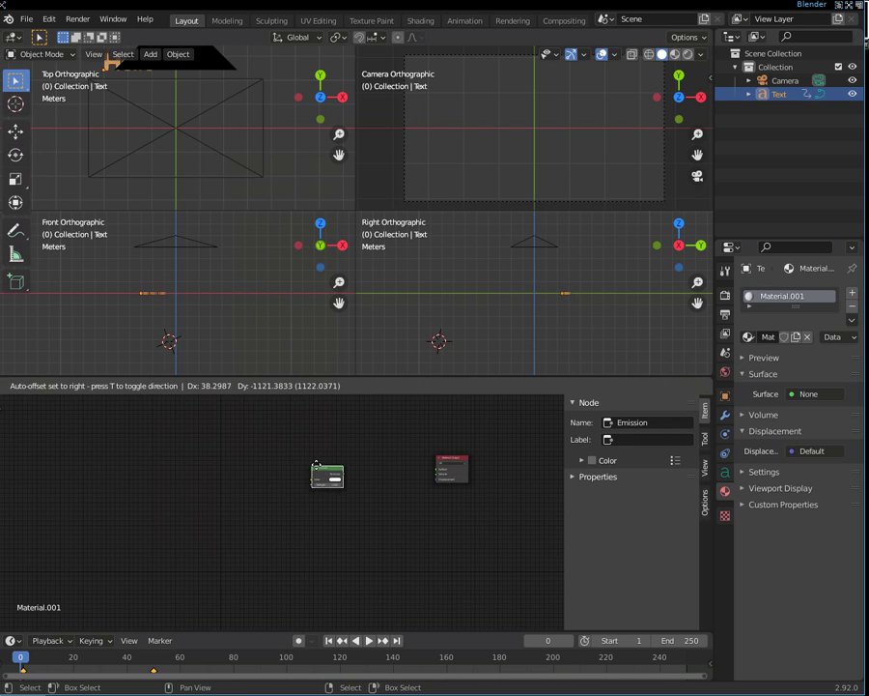
{"action": "left_click", "coordinate": [316, 465]}
{"action": "mouse_move", "coordinate": [341, 471]}
{"action": "left_mouse_down"}
{"action": "mouse_move", "coordinate": [441, 472]}
{"action": "mouse_move", "coordinate": [412, 474]}
{"action": "left_mouse_up"}
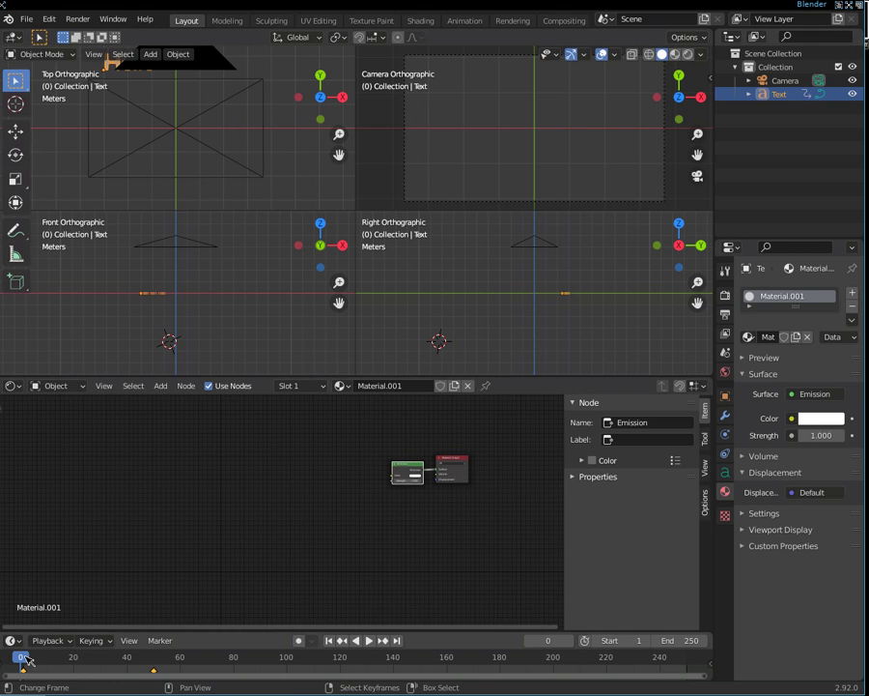
{"action": "left_click_drag", "start_coordinate": [19, 657], "coordinate": [65, 663]}
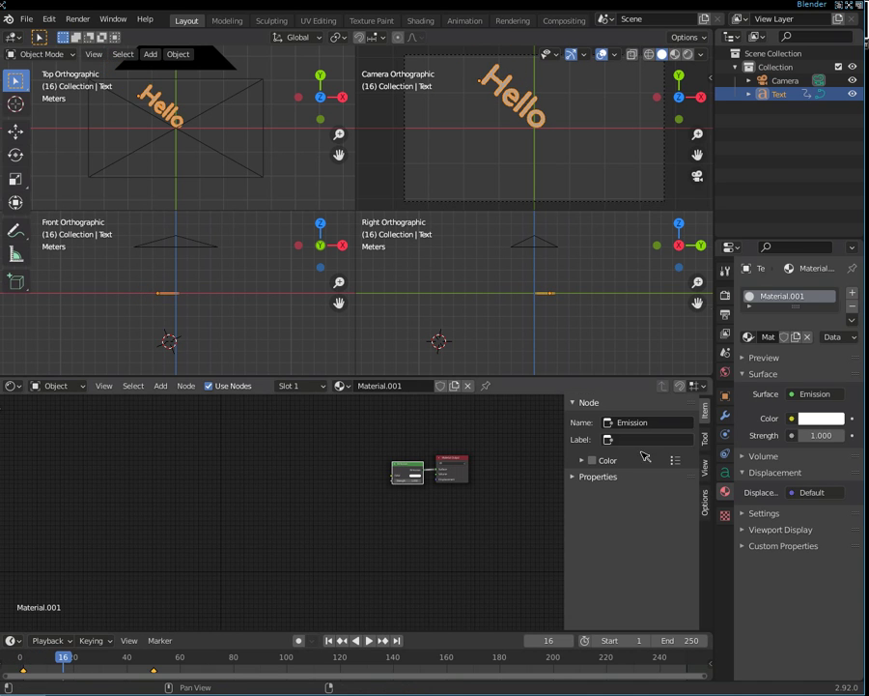
Test-render frame 16, showing white Hello text on black, then close the render window
{"action": "left_click", "coordinate": [77, 18]}
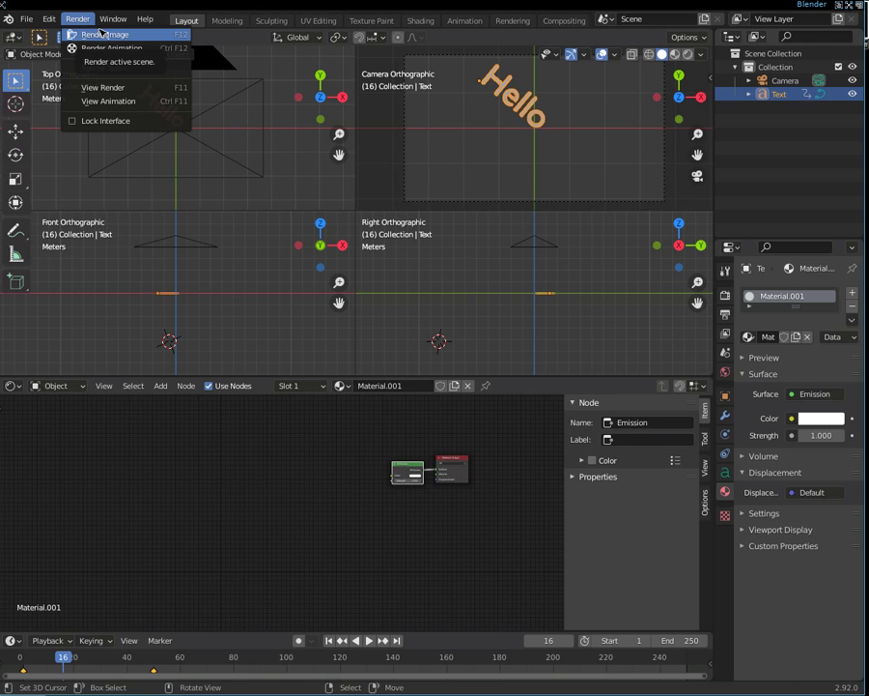
{"action": "left_click", "coordinate": [101, 34]}
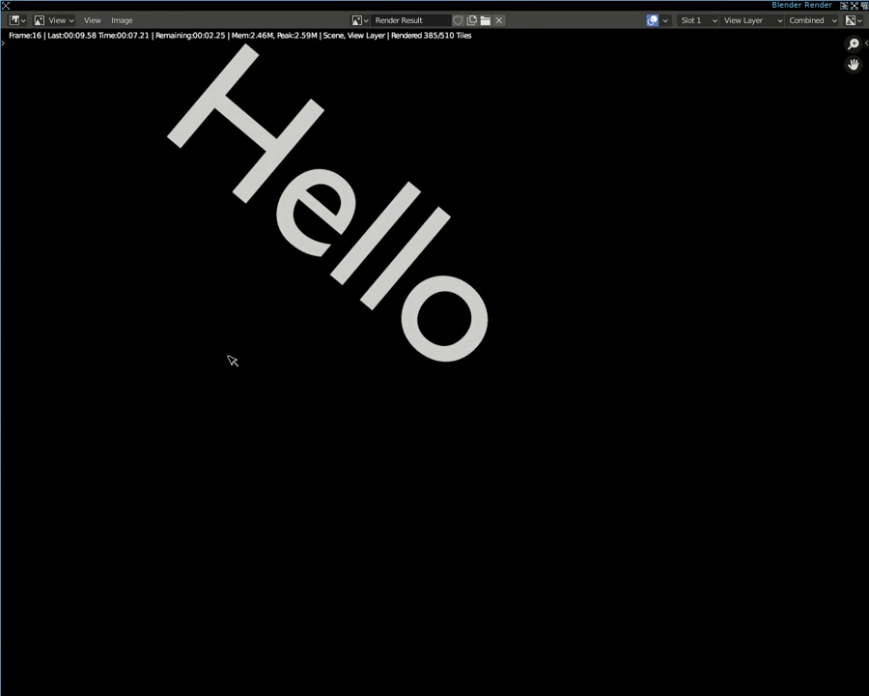
{"action": "left_click", "coordinate": [127, 21]}
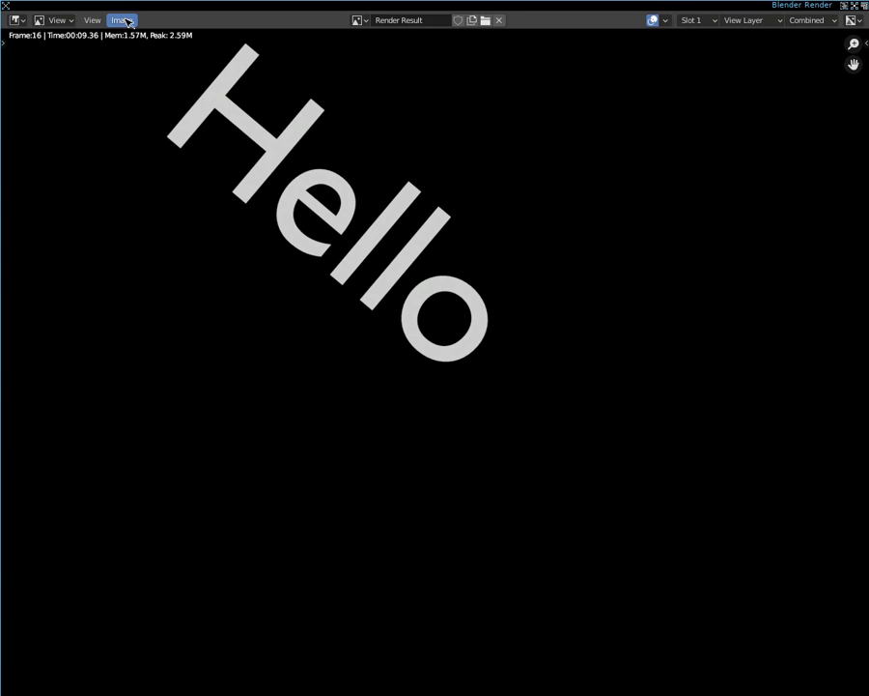
{"action": "key", "text": "Escape"}
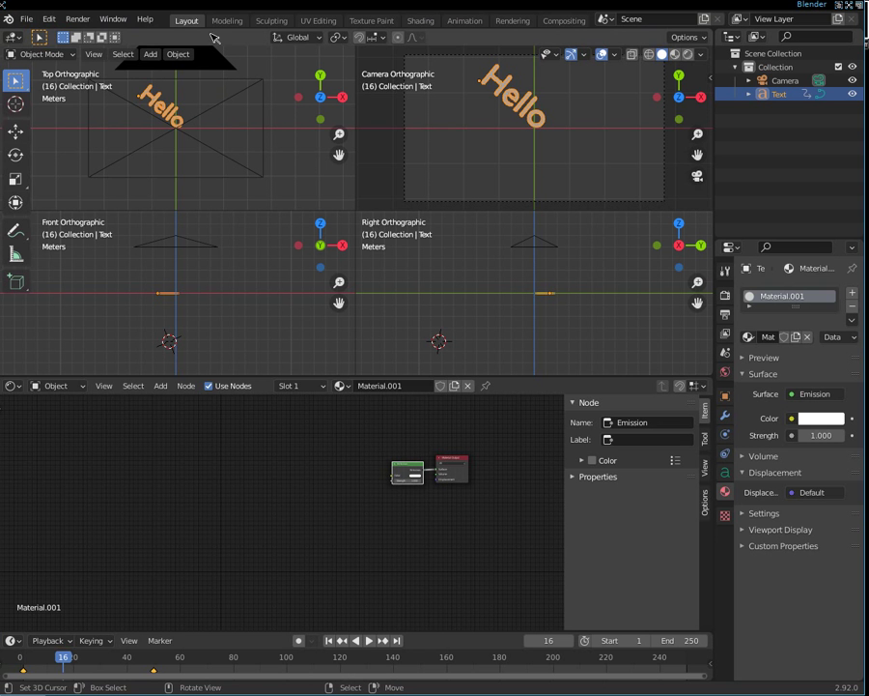
Start an animation render and cancel it straight away
{"action": "left_click", "coordinate": [79, 19]}
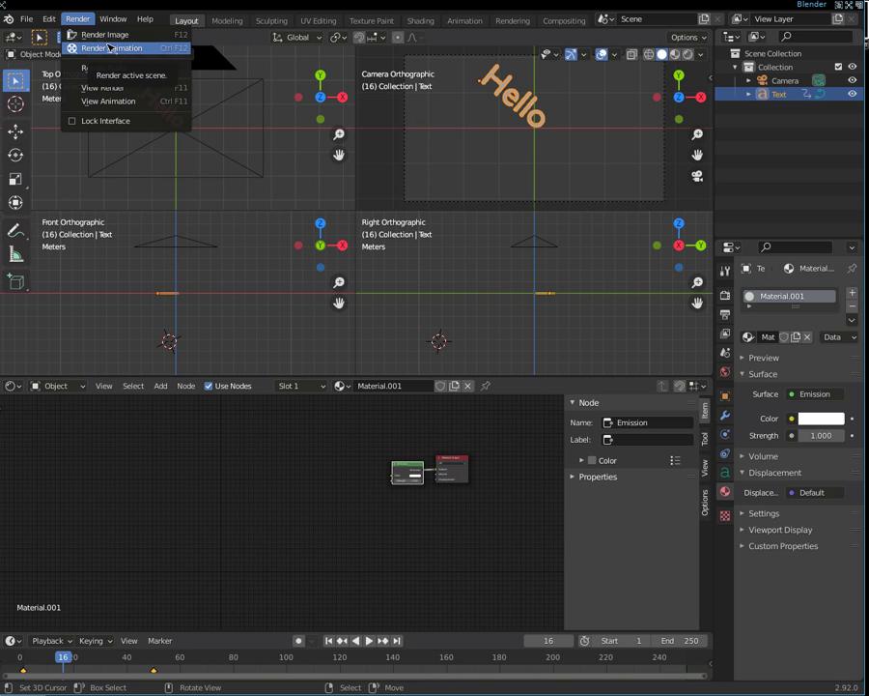
{"action": "left_click", "coordinate": [109, 48]}
{"action": "key", "text": "Escape"}
{"action": "key", "text": "Escape"}
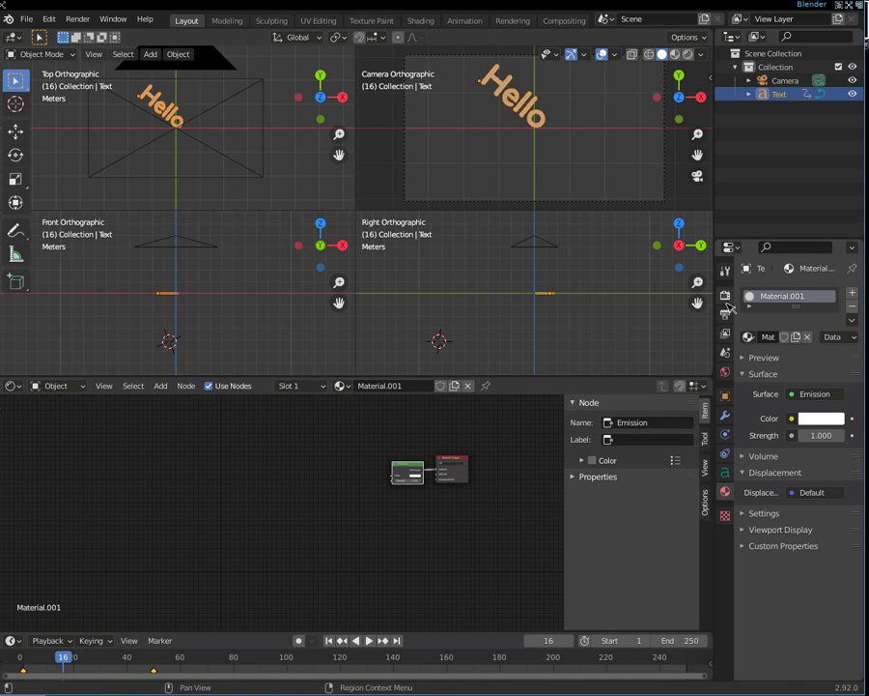
In Preferences > System, set Cycles render devices to CUDA with the GeForce GTX 660
{"action": "left_click", "coordinate": [8, 16]}
{"action": "mouse_move", "coordinate": [49, 19]}
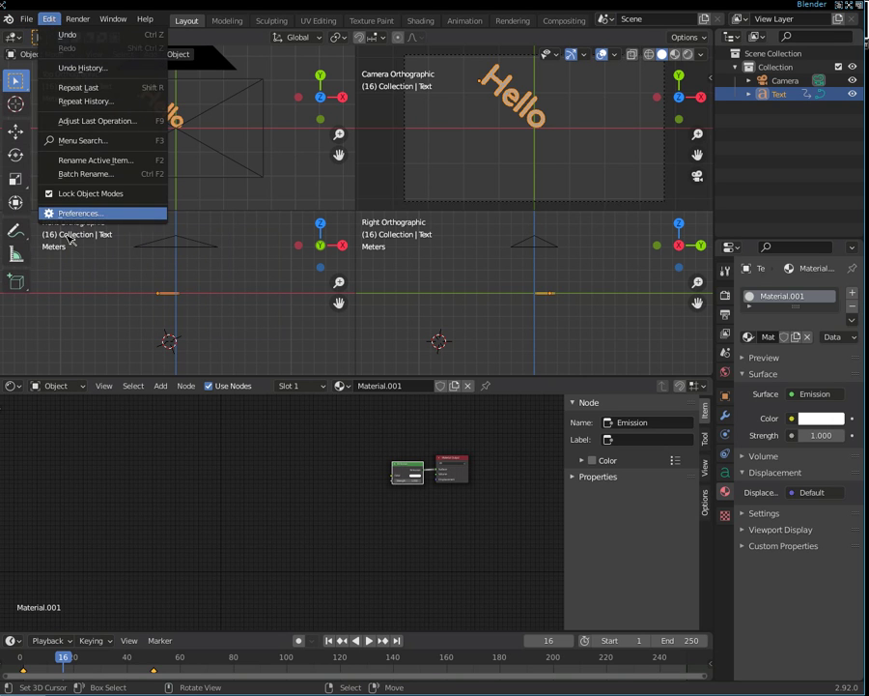
{"action": "left_click", "coordinate": [81, 214]}
{"action": "left_click", "coordinate": [81, 237]}
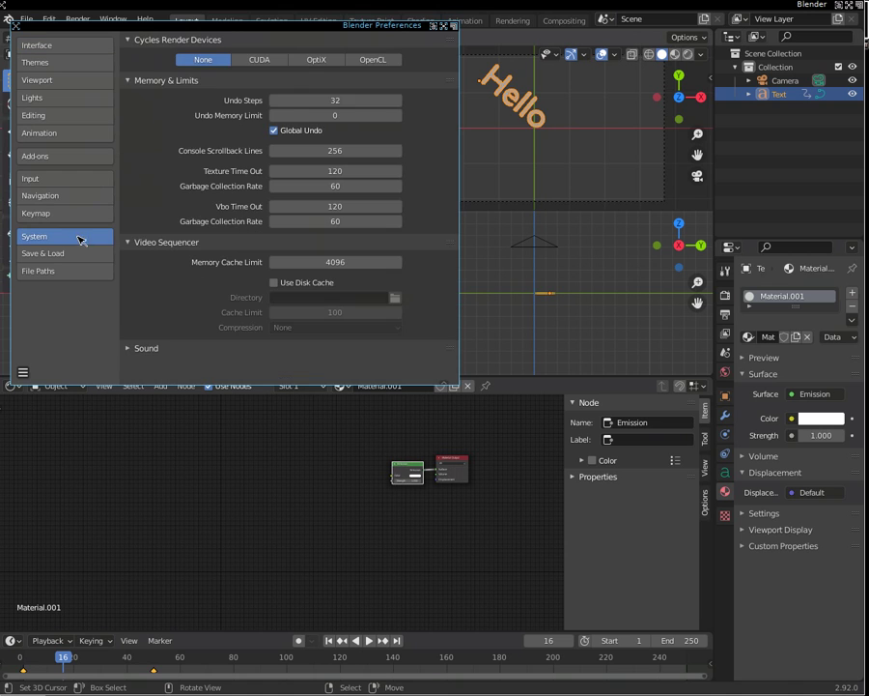
{"action": "left_click", "coordinate": [261, 59]}
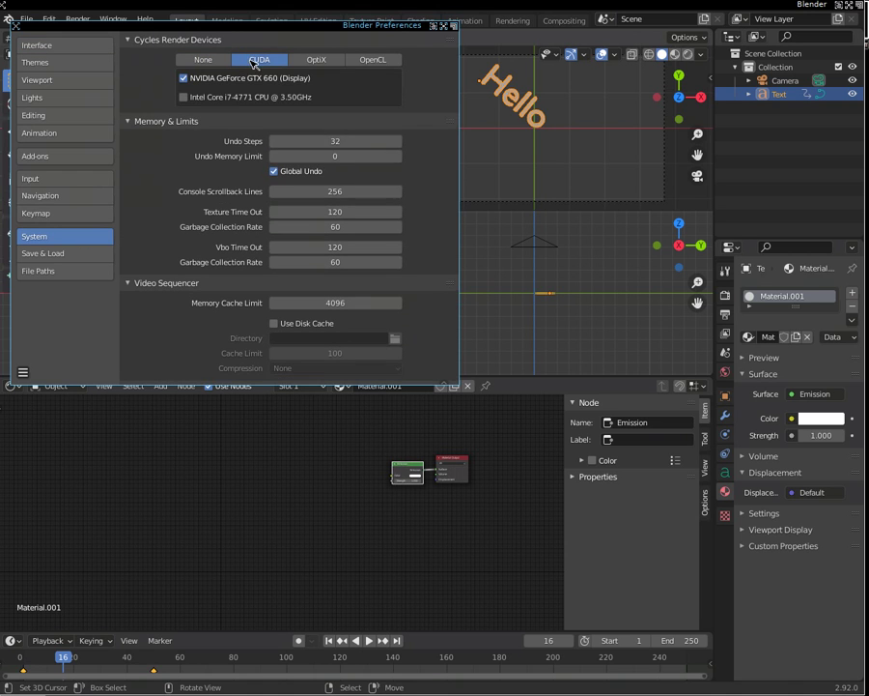
{"action": "left_click", "coordinate": [16, 25]}
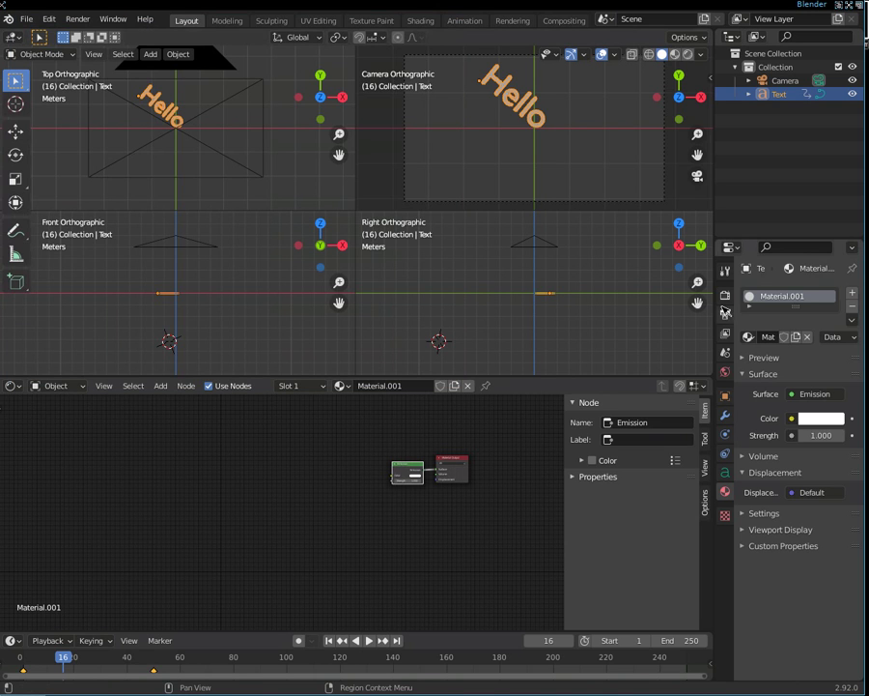
Expand the Performance panel and set Threads Mode to Fixed
{"action": "left_click", "coordinate": [725, 295]}
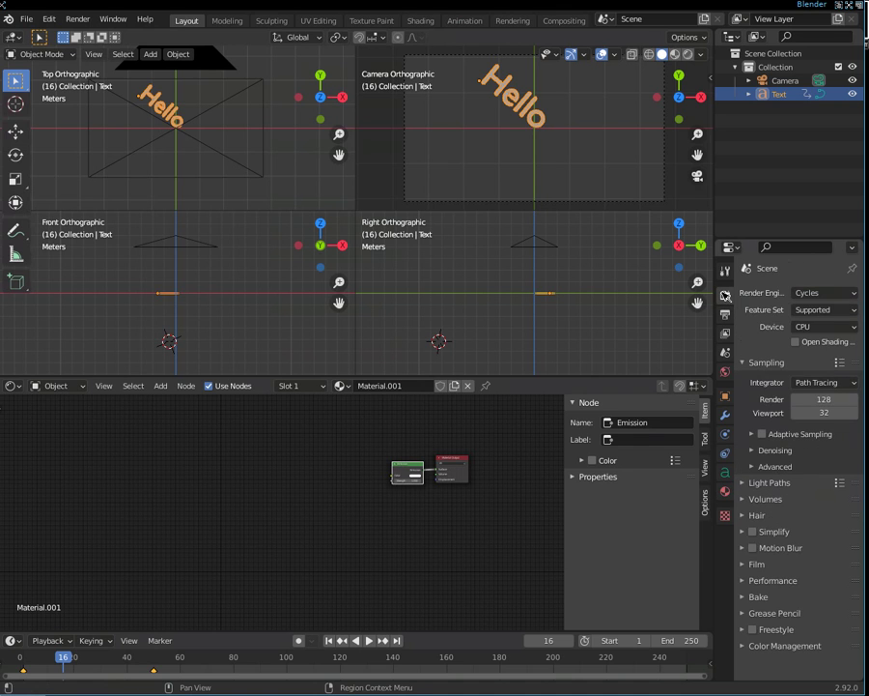
{"action": "left_click", "coordinate": [726, 314]}
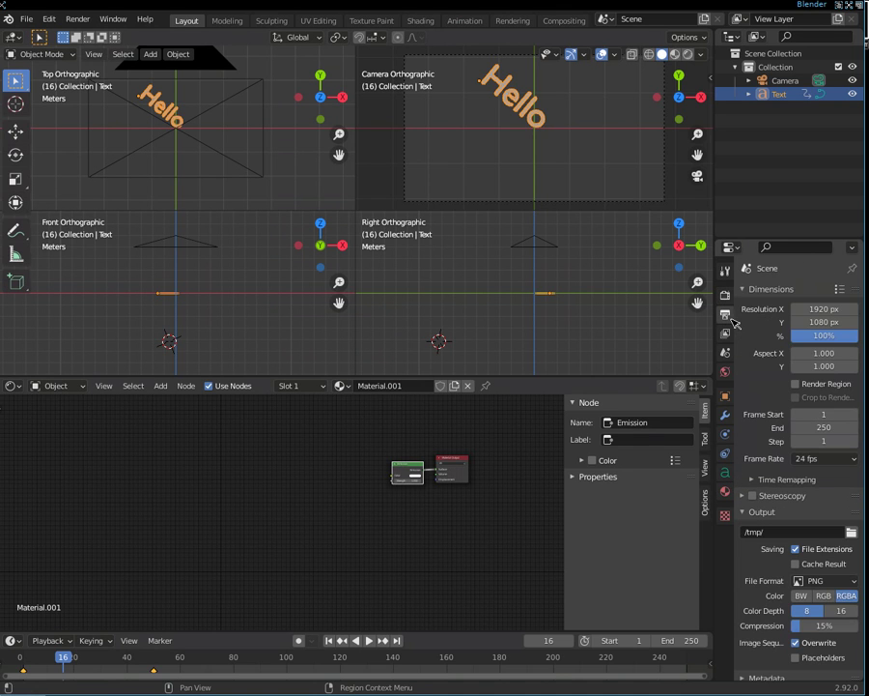
{"action": "left_click", "coordinate": [726, 295]}
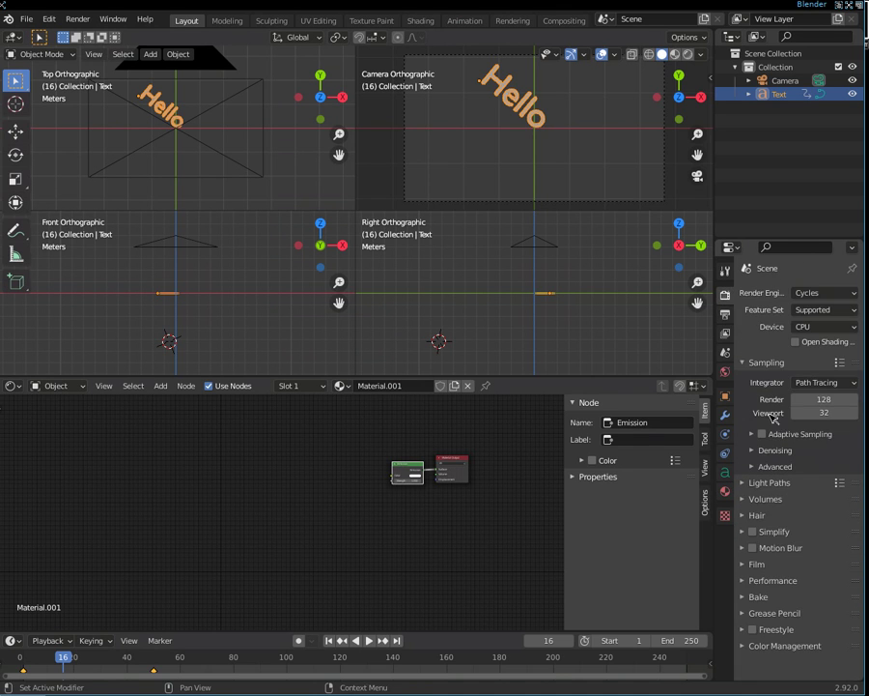
{"action": "left_click", "coordinate": [771, 579]}
{"action": "scroll", "coordinate": [791, 557], "scroll_direction": "down", "scroll_amount": 1}
{"action": "scroll", "coordinate": [802, 521], "scroll_direction": "down", "scroll_amount": 4}
{"action": "left_click", "coordinate": [824, 454]}
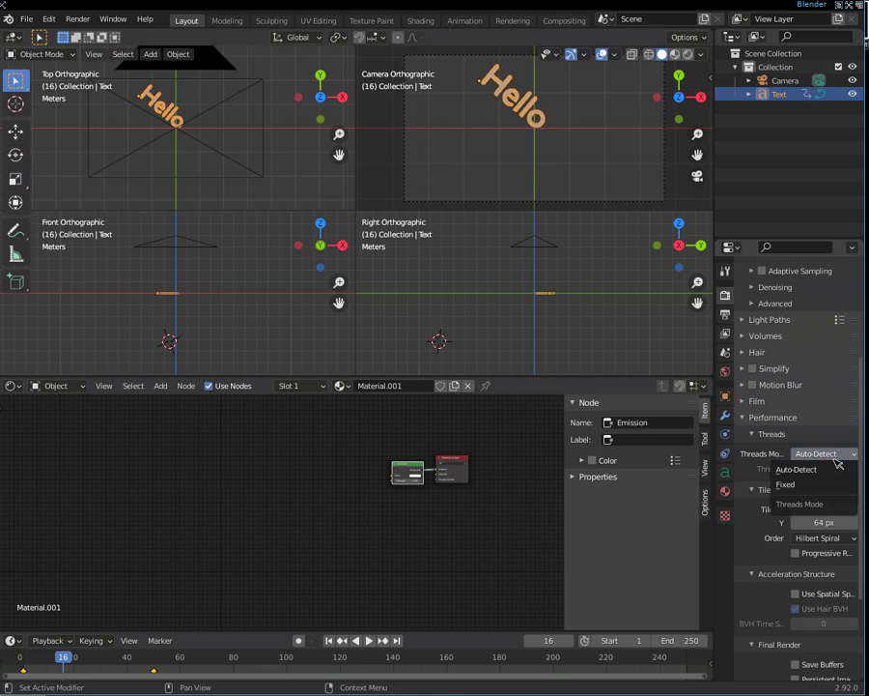
{"action": "left_click", "coordinate": [832, 486]}
Set the render tile size to 512 × 512 px
{"action": "scroll", "coordinate": [808, 521], "scroll_direction": "down", "scroll_amount": 3}
{"action": "scroll", "coordinate": [823, 440], "scroll_direction": "down", "scroll_amount": 1}
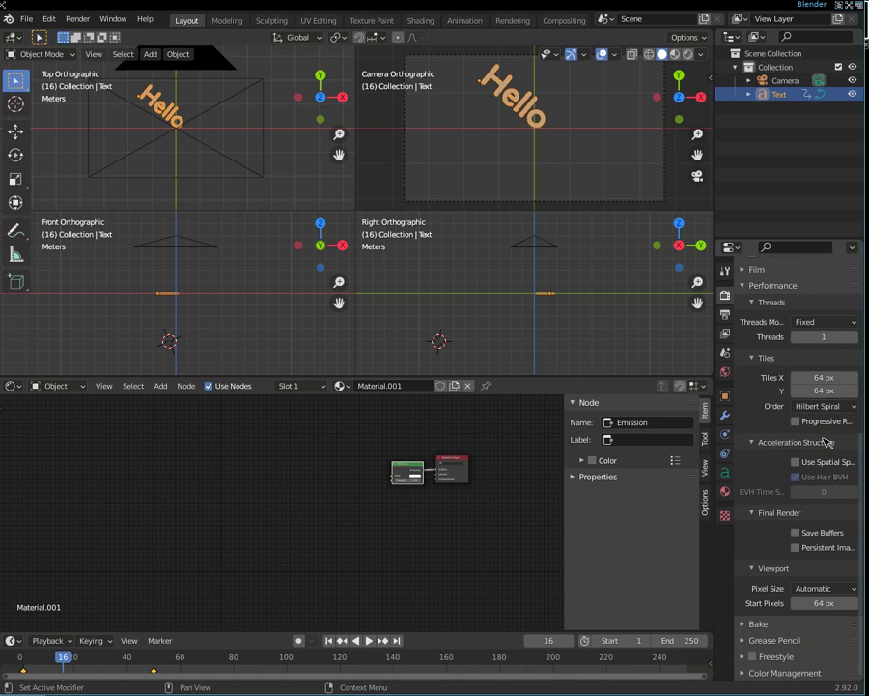
{"action": "left_click", "coordinate": [818, 381]}
{"action": "type", "text": "512"}
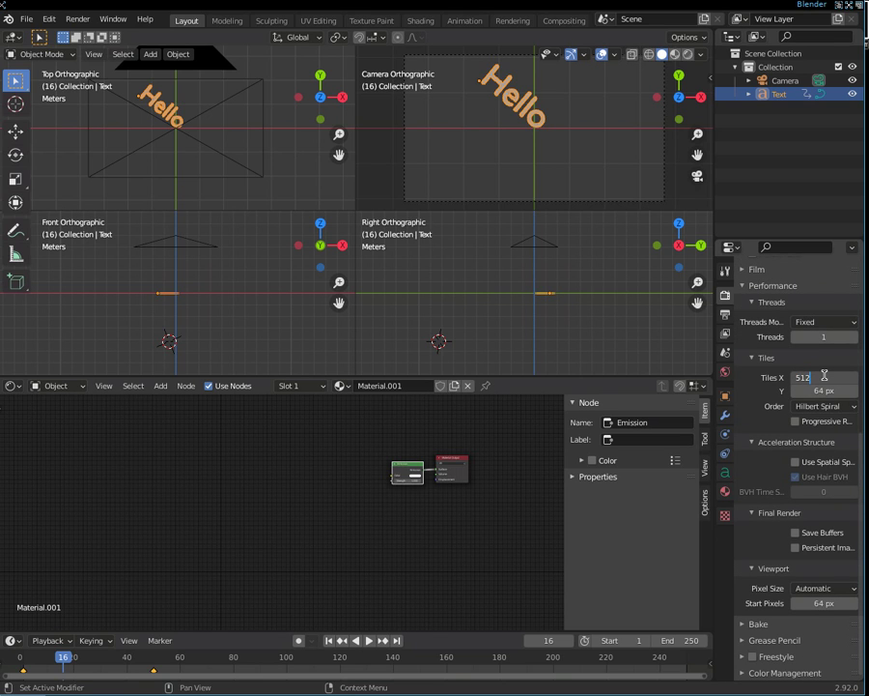
{"action": "key", "text": "Return"}
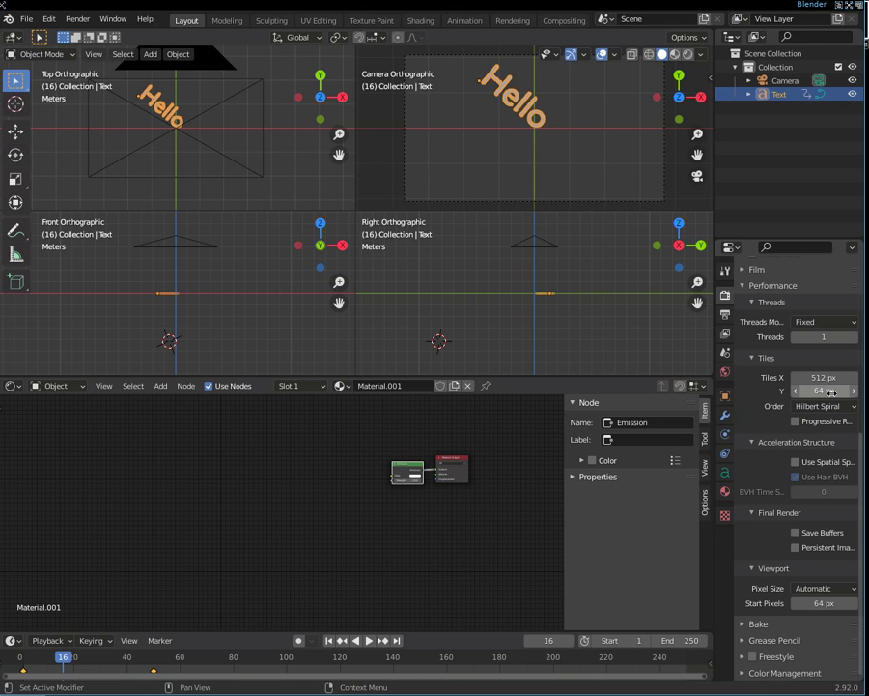
{"action": "left_click", "coordinate": [811, 389]}
{"action": "type", "text": "512"}
{"action": "key", "text": "Return"}
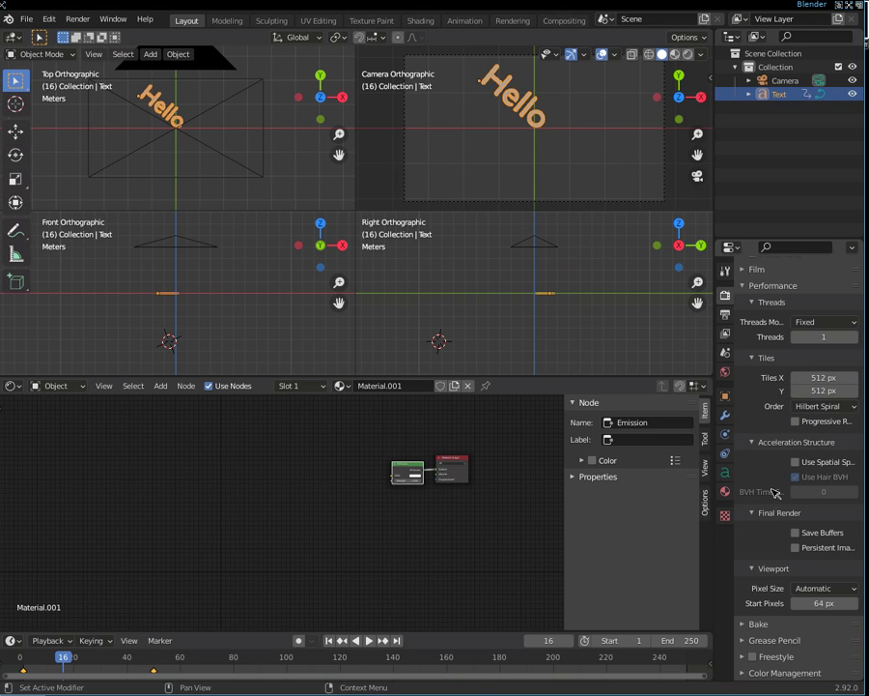
Set the Cycles render samples to 32
{"action": "scroll", "coordinate": [775, 490], "scroll_direction": "up", "scroll_amount": 3}
{"action": "scroll", "coordinate": [776, 491], "scroll_direction": "up", "scroll_amount": 4}
{"action": "left_click", "coordinate": [822, 399]}
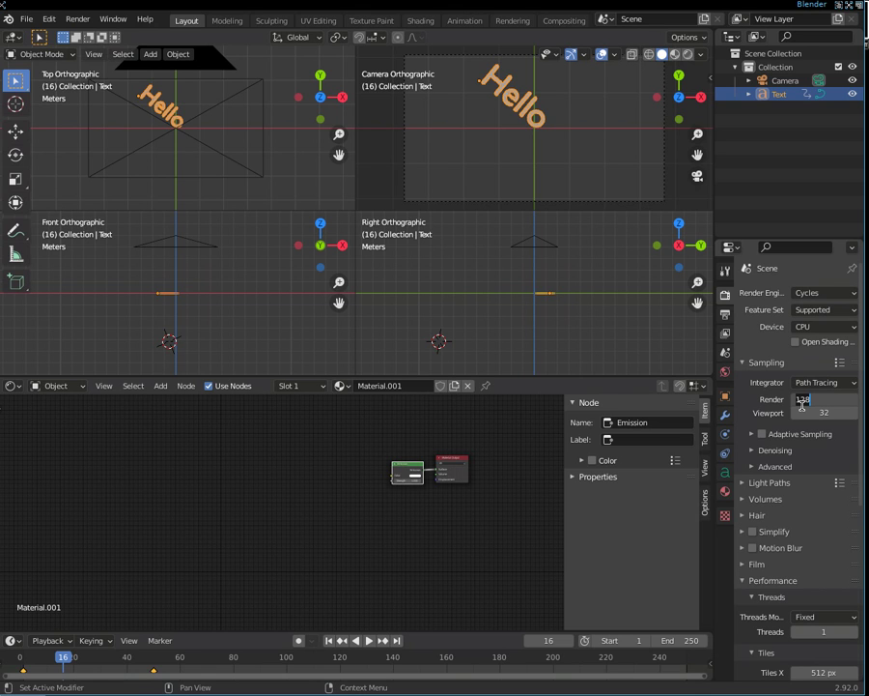
{"action": "type", "text": "32"}
{"action": "key", "text": "Return"}
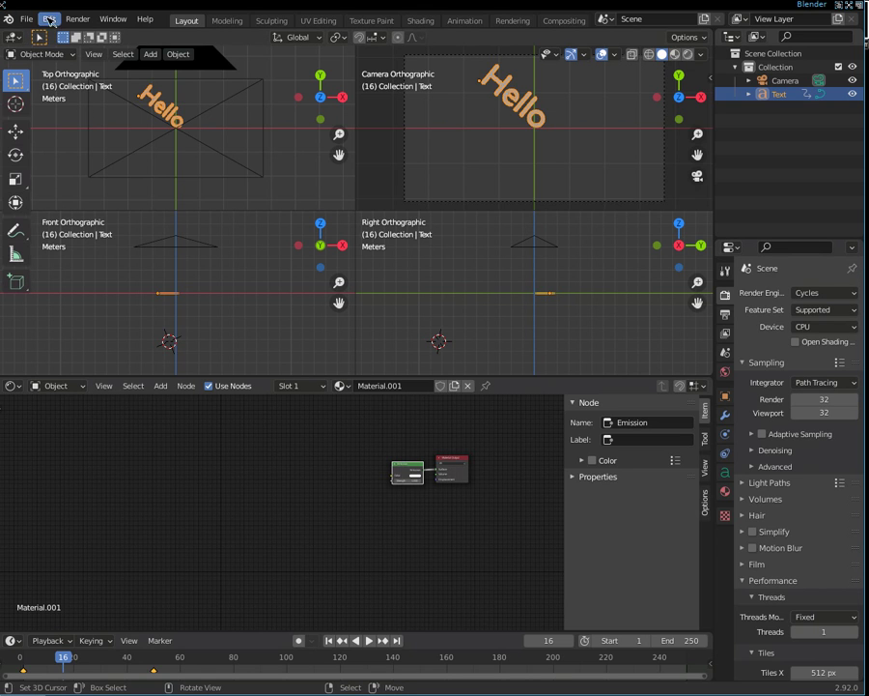
Start rendering the animation, then cancel it and close the render window
{"action": "left_click", "coordinate": [83, 19]}
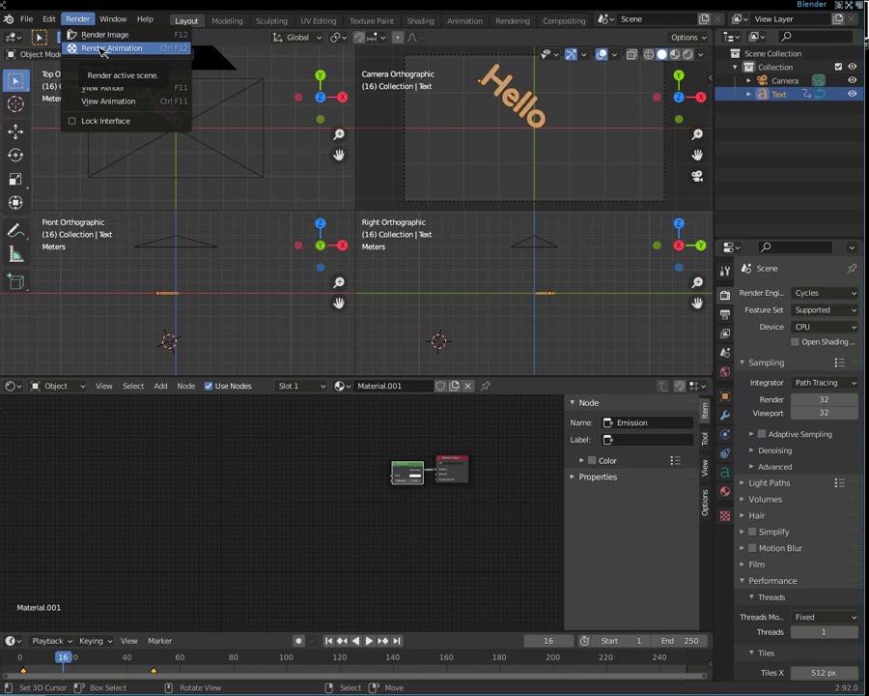
{"action": "left_click", "coordinate": [101, 48]}
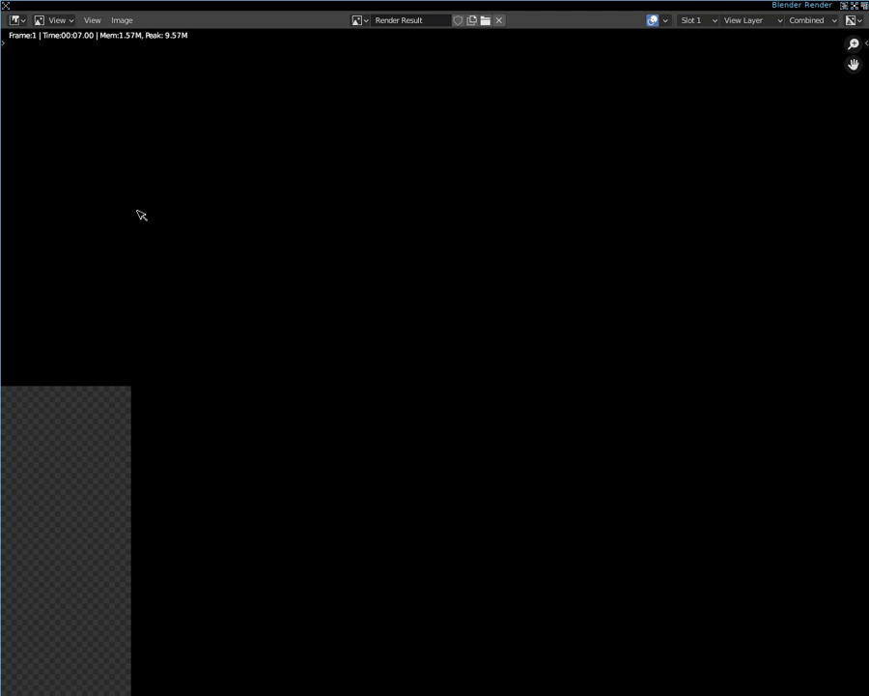
{"action": "key", "text": "Escape"}
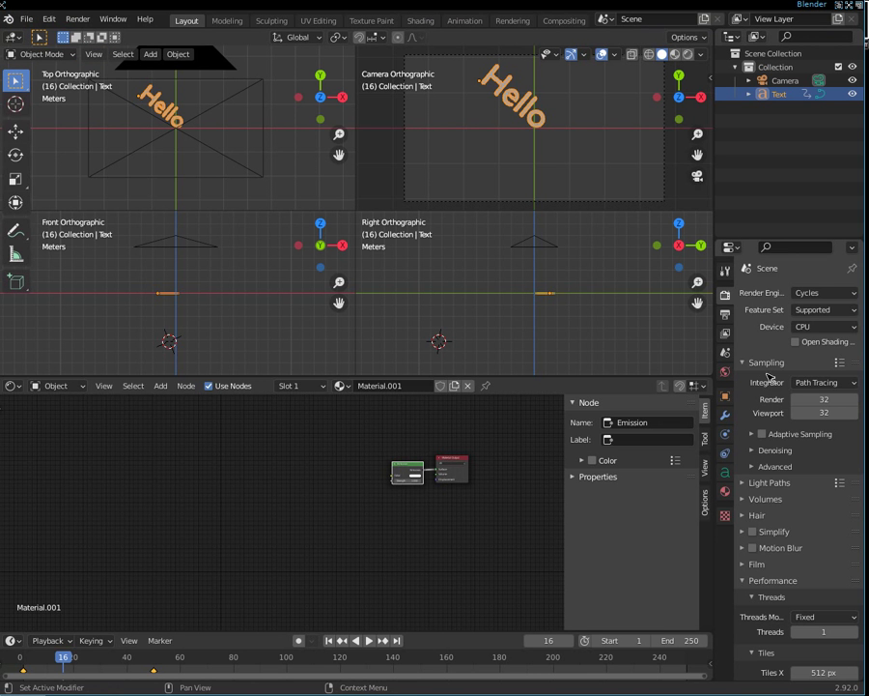
In Output settings, set Frame End to 50 and Resolution % to 50
{"action": "left_click", "coordinate": [725, 314]}
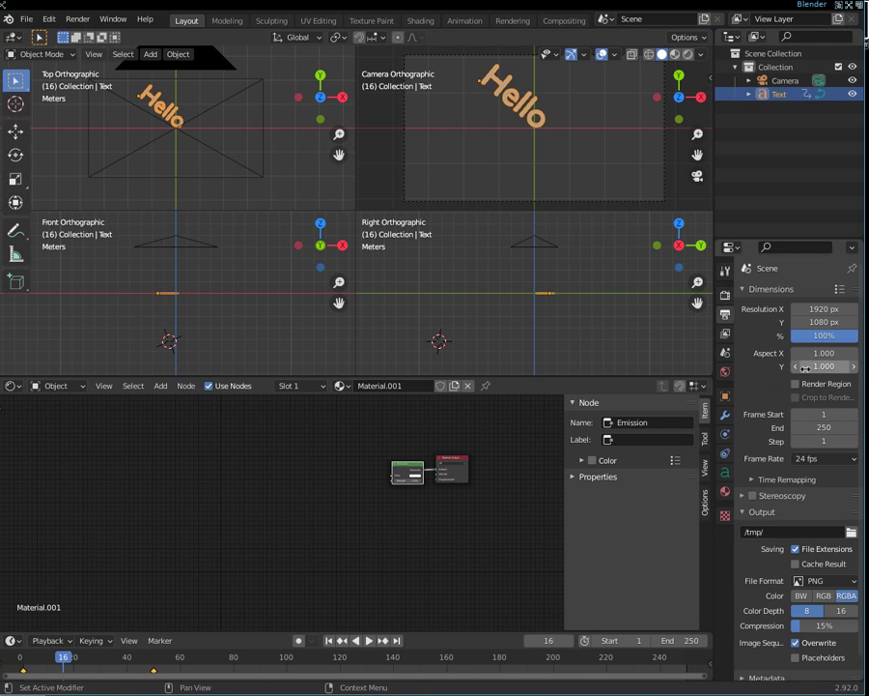
{"action": "left_click", "coordinate": [824, 427]}
{"action": "key", "text": "BackSpace"}
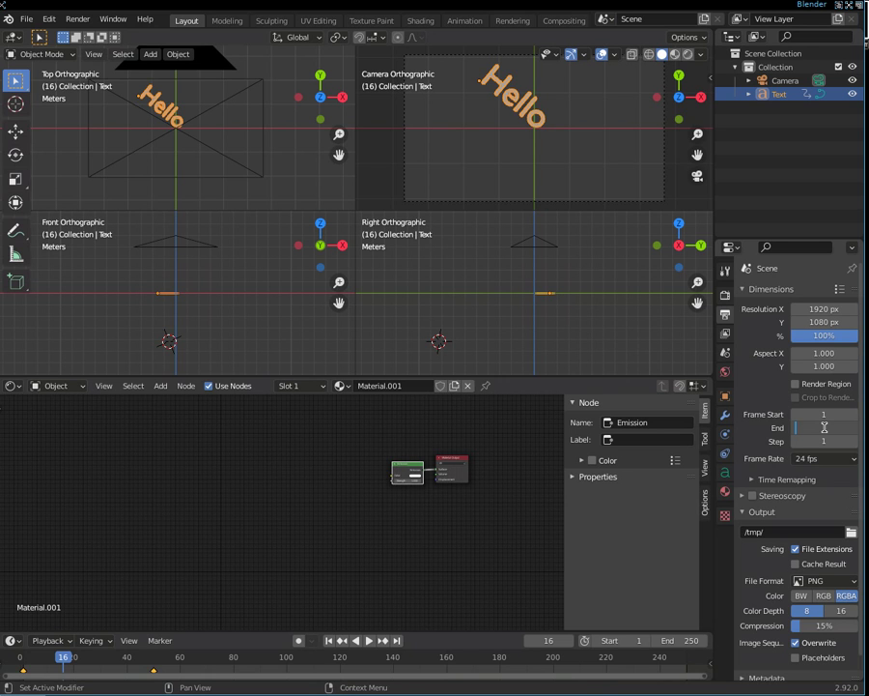
{"action": "type", "text": "50"}
{"action": "key", "text": "Return"}
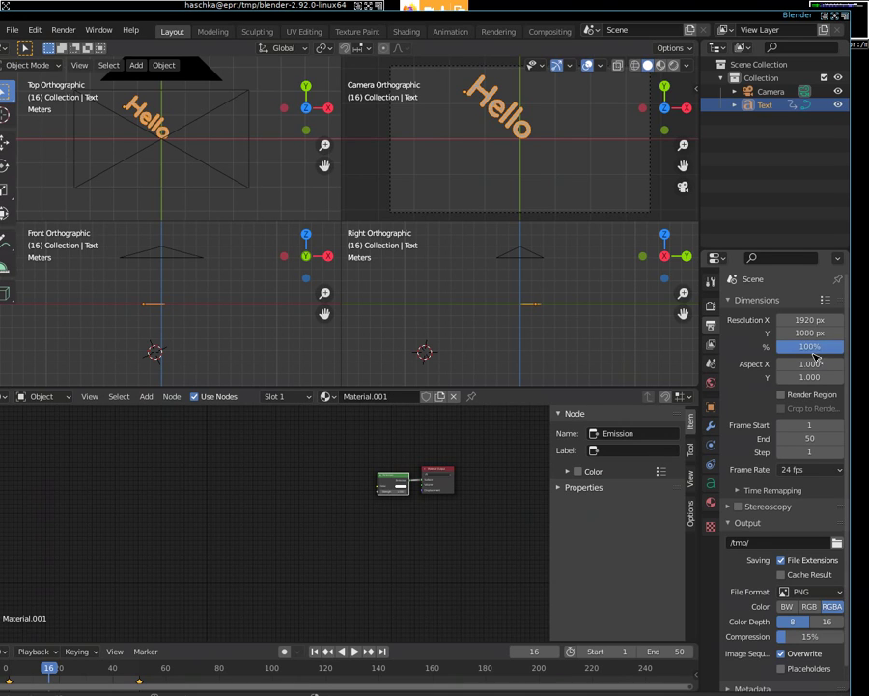
{"action": "double_click", "coordinate": [804, 347]}
{"action": "type", "text": "50"}
{"action": "key", "text": "Return"}
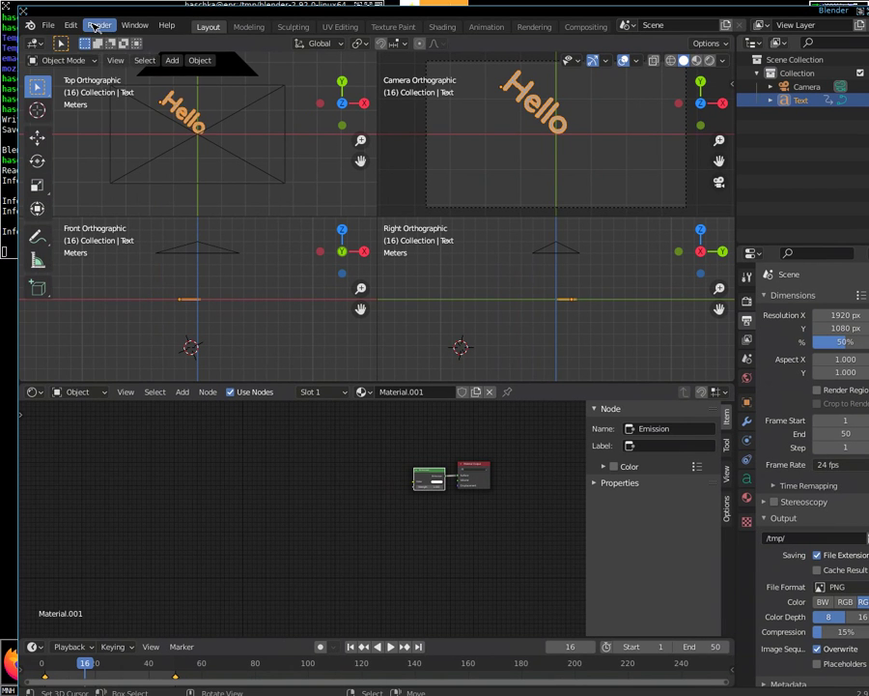
{"action": "left_click", "coordinate": [96, 26]}
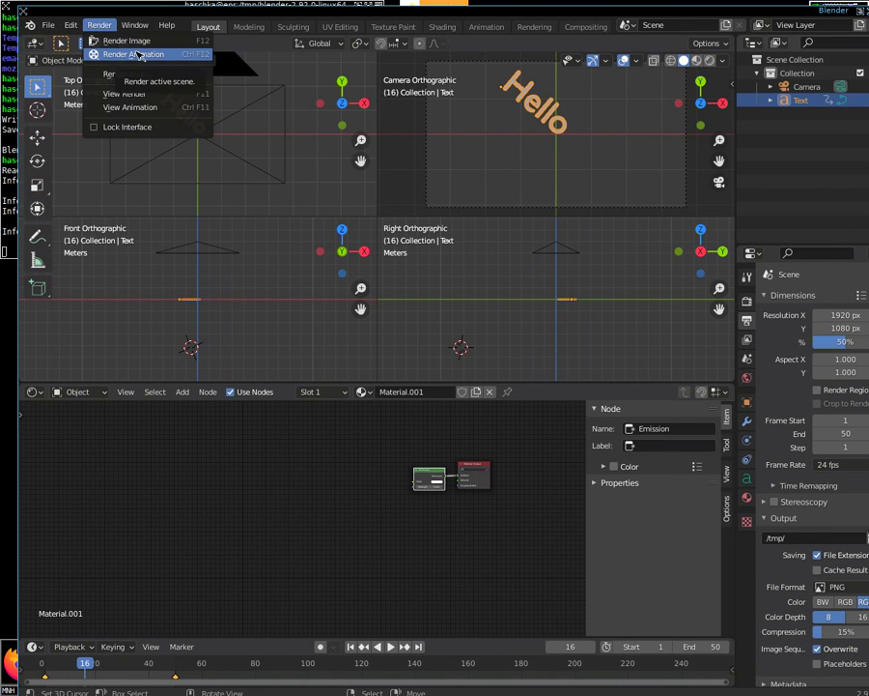
Render animation frames 1–50 as half-size PNG images into /tmp
{"action": "left_click", "coordinate": [138, 55]}
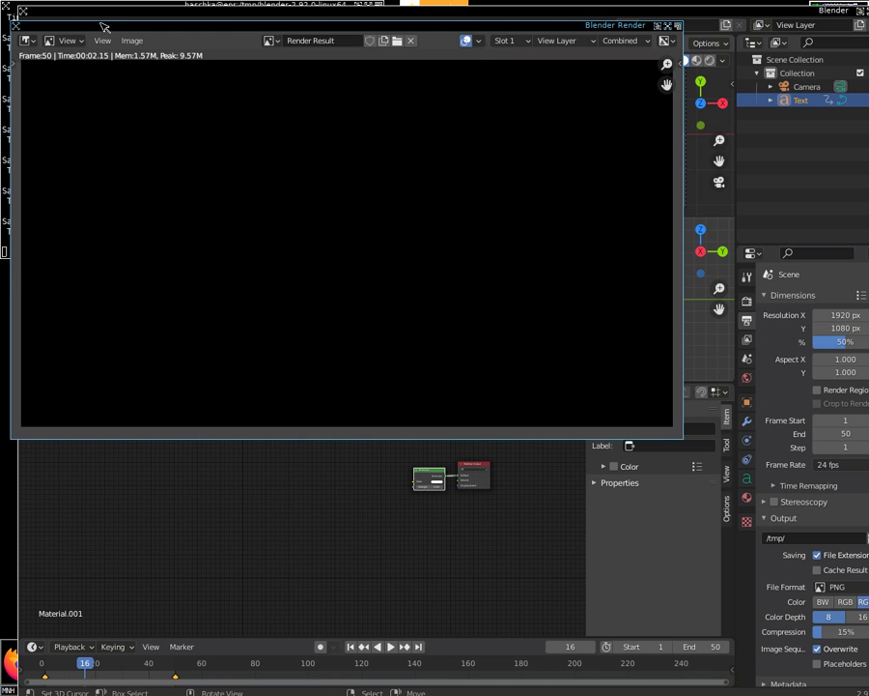
Close the render window and run cd /tmp/ and ls to confirm 0001.png–0050.png exist
{"action": "left_click", "coordinate": [16, 25]}
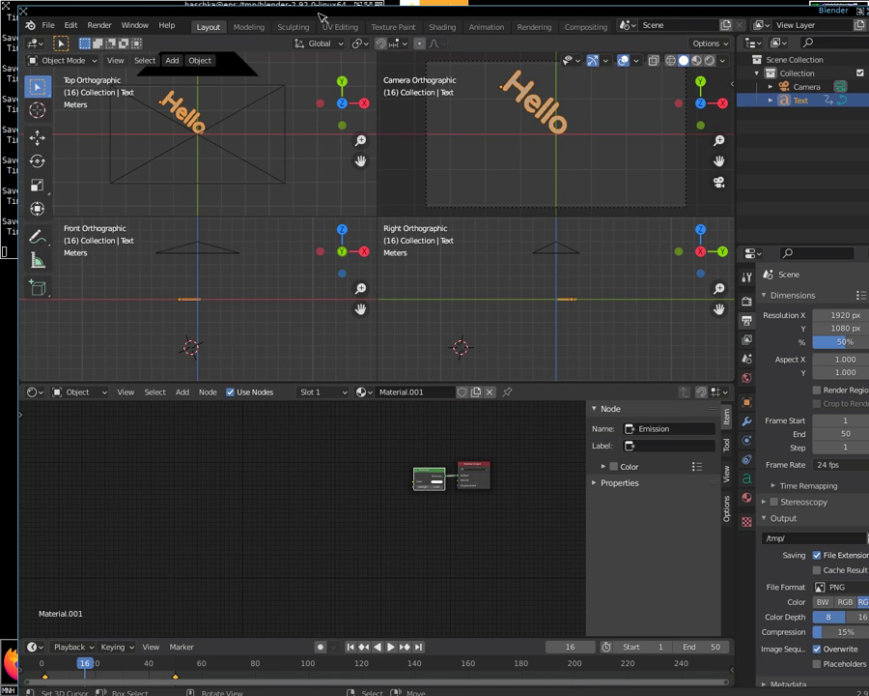
{"action": "type", "text": "cd /tmp/"}
{"action": "key", "text": "Return"}
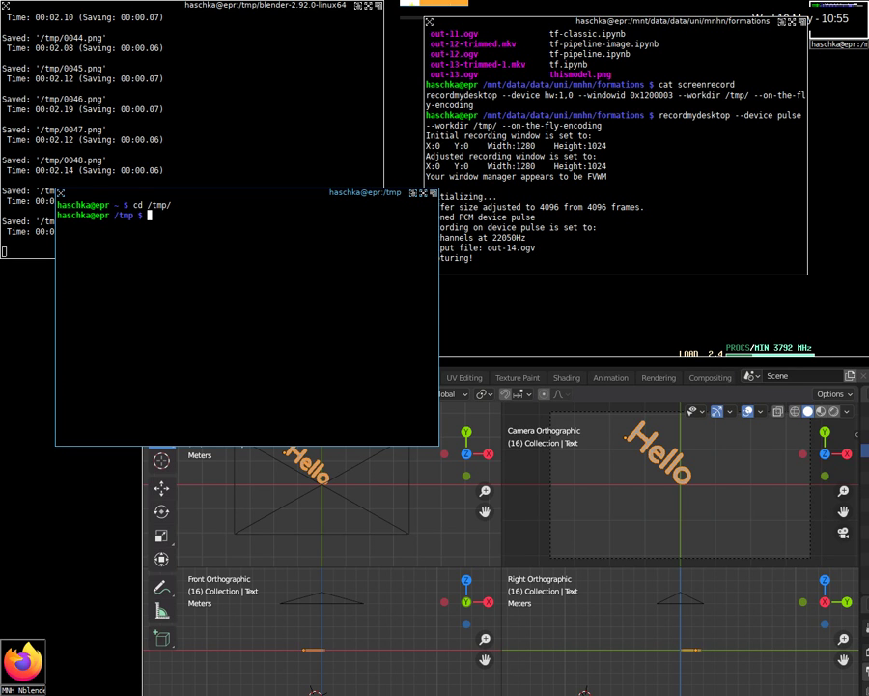
{"action": "type", "text": "ls"}
{"action": "key", "text": "Return"}
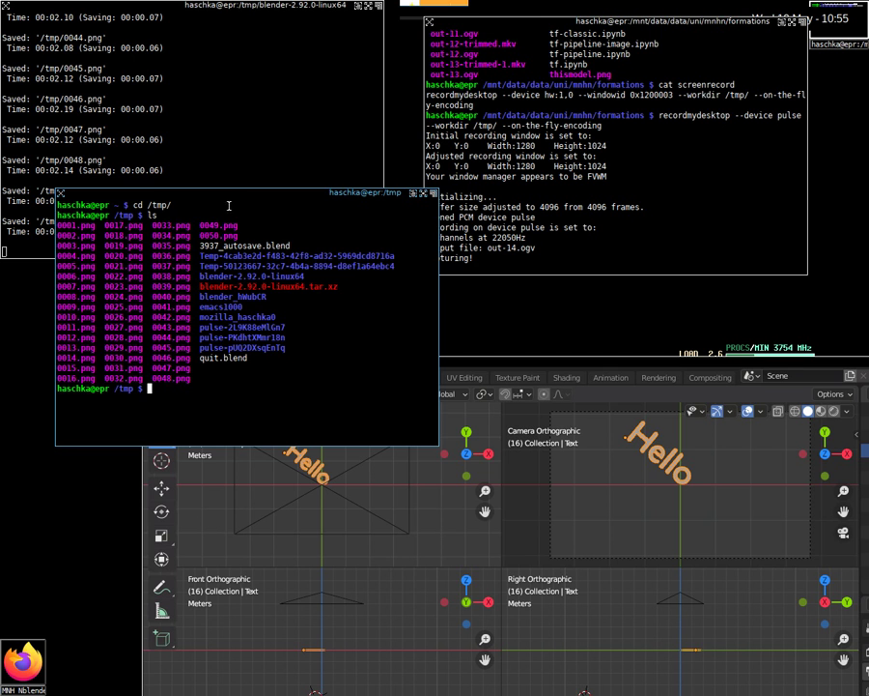
{"action": "mouse_move", "coordinate": [233, 194]}
{"action": "left_mouse_down"}
{"action": "mouse_move", "coordinate": [228, 95]}
{"action": "mouse_move", "coordinate": [295, 212]}
{"action": "left_mouse_up"}
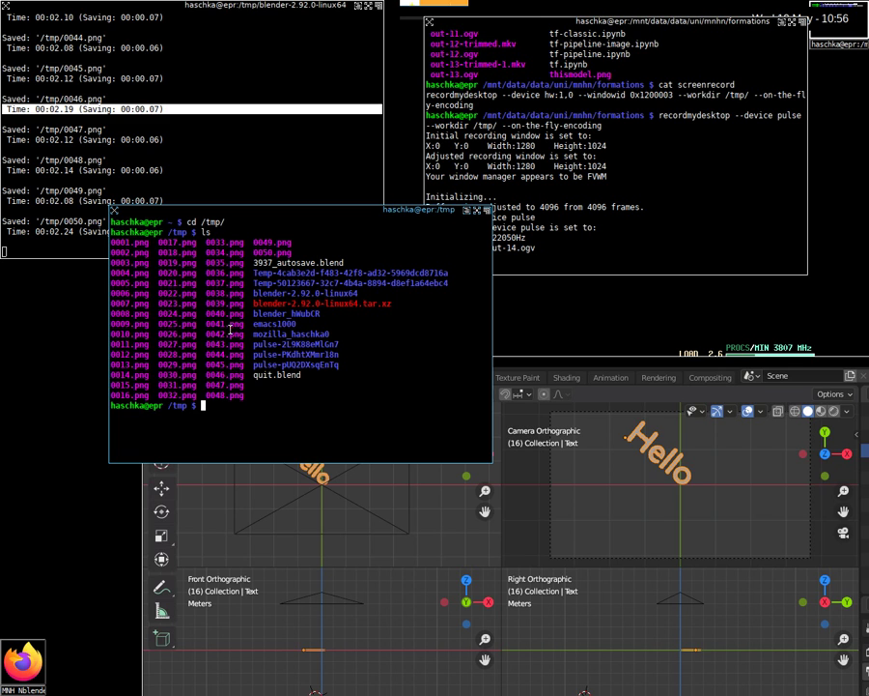
Run an ffmpeg command to encode the numbered PNG frames into out.mp4
{"action": "type", "text": "ffmpeg -i "}
{"action": "type", "text": "$"}
{"action": "key", "text": "BackSpace"}
{"action": "type", "text": "%"}
{"action": "type", "text": "04"}
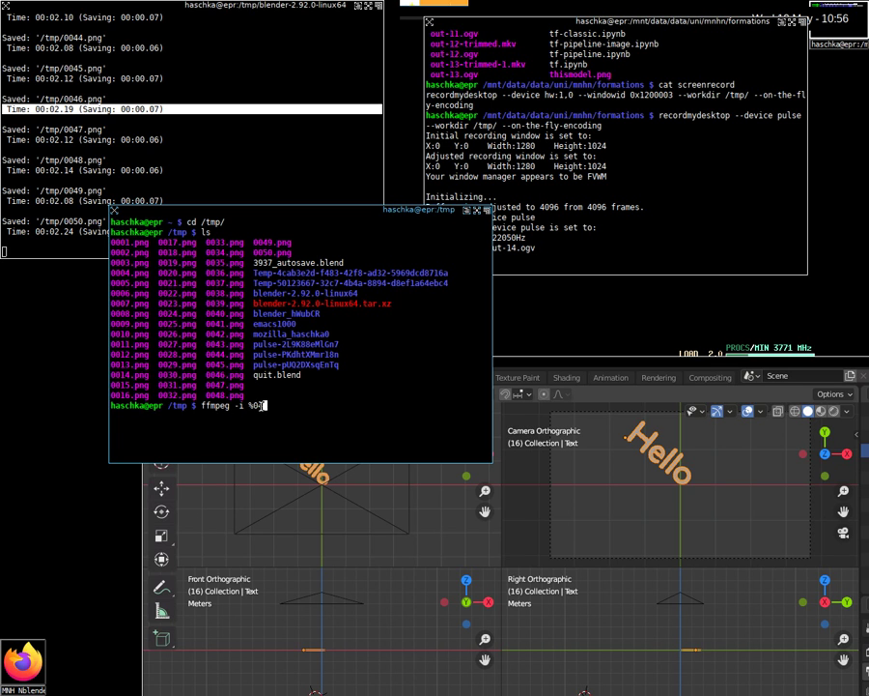
{"action": "key", "text": "BackSpace"}
{"action": "type", "text": "4"}
{"action": "type", "text": ".png "}
{"action": "type", "text": "out.mp"}
{"action": "type", "text": "4"}
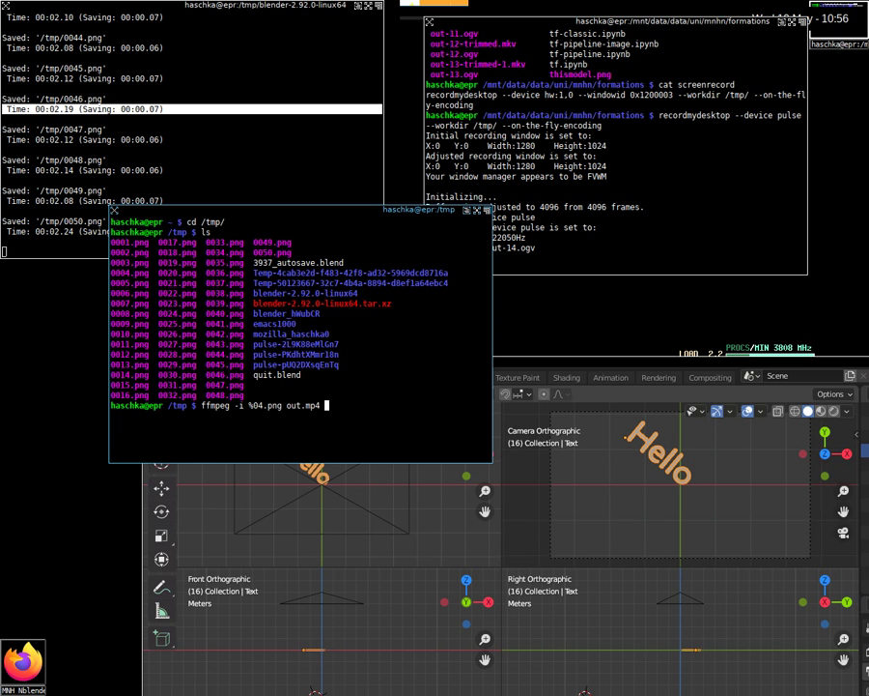
{"action": "key", "text": "Return"}
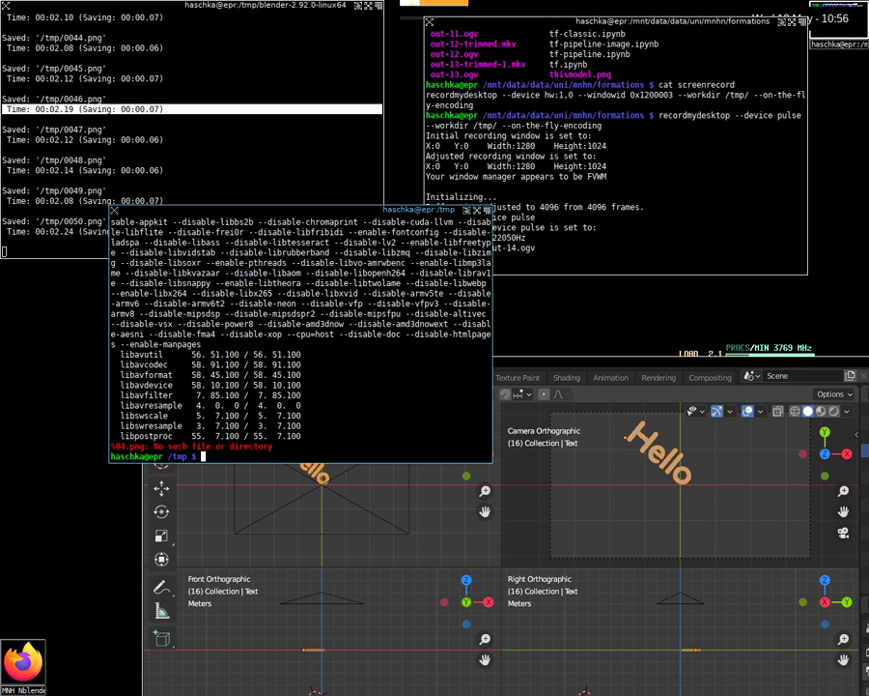
Correct the frame pattern to %04d.png and rerun the ffmpeg encode
{"action": "key", "text": "Up"}
{"action": "key", "text": "Left"}
{"action": "key", "text": "Left"}
{"action": "key", "text": "Left"}
{"action": "type", "text": "d"}
{"action": "key", "text": "Right"}
{"action": "key", "text": "Right"}
{"action": "key", "text": "Right"}
{"action": "key", "text": "Right"}
{"action": "key", "text": "Right"}
{"action": "key", "text": "Right"}
{"action": "key", "text": "Right"}
{"action": "key", "text": "Left"}
{"action": "key", "text": "Left"}
{"action": "key", "text": "Left"}
{"action": "key", "text": "Left"}
{"action": "key", "text": "Left"}
{"action": "key", "text": "Left"}
{"action": "key", "text": "Right"}
{"action": "key", "text": "Right"}
{"action": "key", "text": "Right"}
{"action": "key", "text": "Right"}
{"action": "key", "text": "Right"}
{"action": "key", "text": "Right"}
{"action": "key", "text": "Right"}
{"action": "key", "text": "Right"}
{"action": "key", "text": "Right"}
{"action": "key", "text": "Right"}
{"action": "key", "text": "Right"}
{"action": "key", "text": "Right"}
{"action": "key", "text": "Return"}
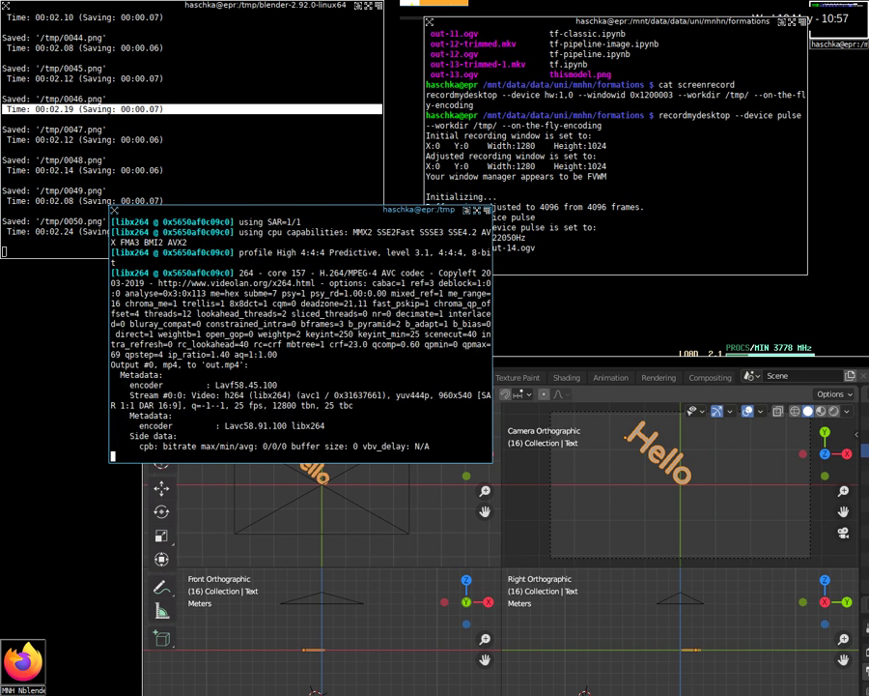
List the /tmp files with ls, then enter mpv out.mp4 to play the video
{"action": "type", "text": "m"}
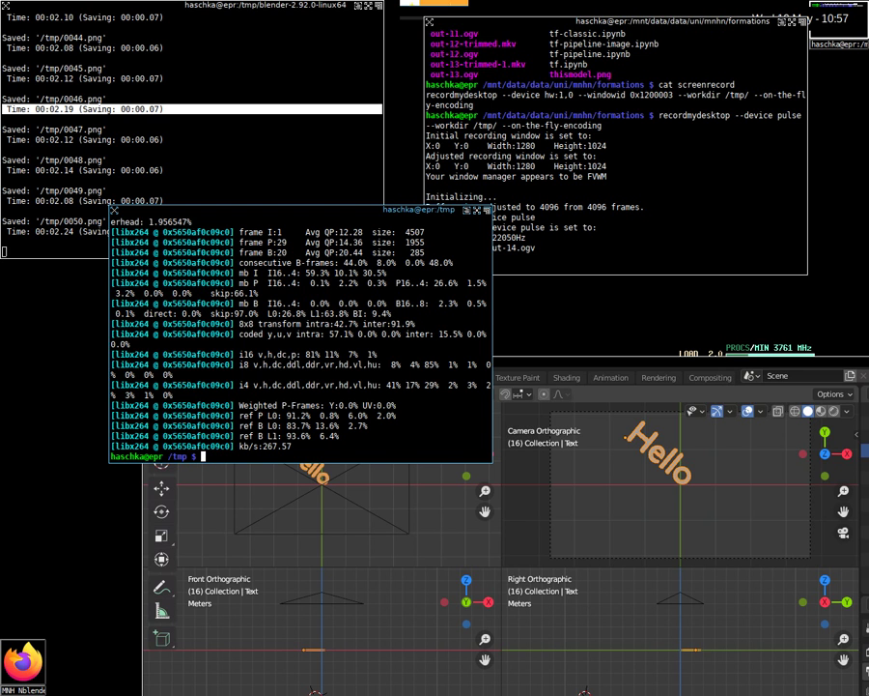
{"action": "key", "text": "BackSpace"}
{"action": "type", "text": "ls"}
{"action": "key", "text": "Return"}
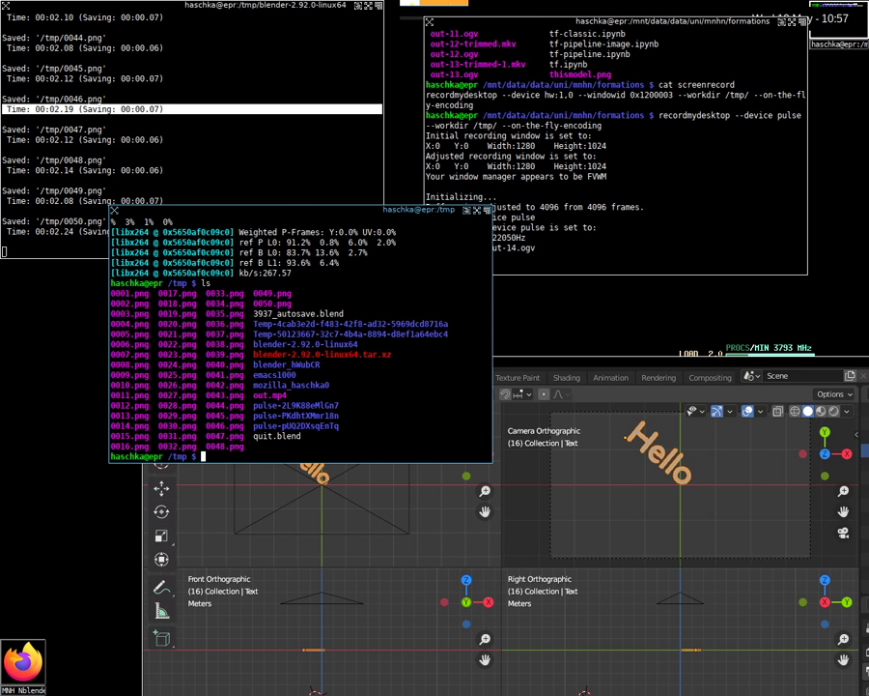
{"action": "type", "text": "mpv out.mp4"}
Play out.mp4 in mpv three times in a row
{"action": "key", "text": "Return"}
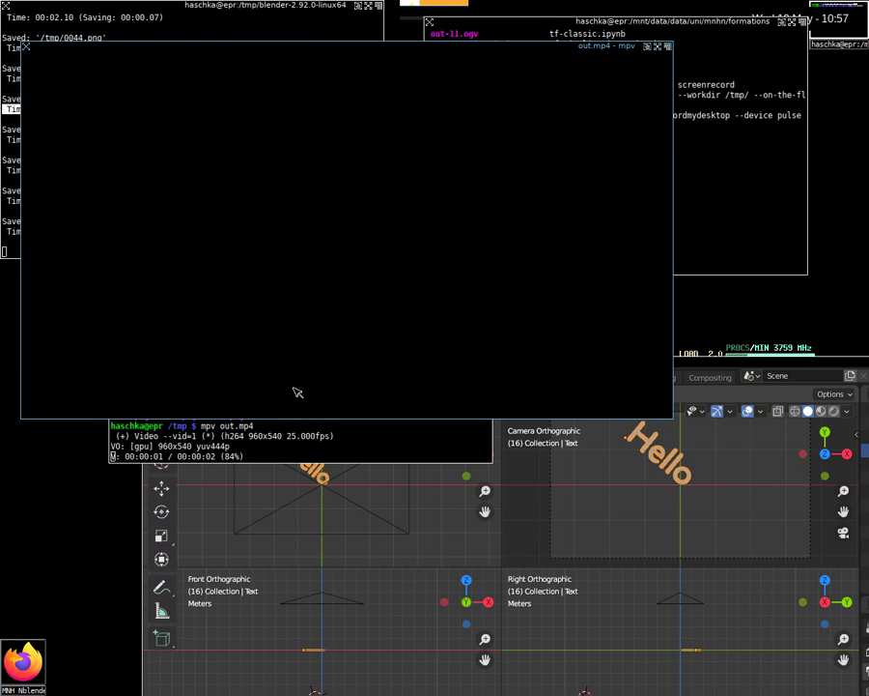
{"action": "key", "text": "Up"}
{"action": "key", "text": "Return"}
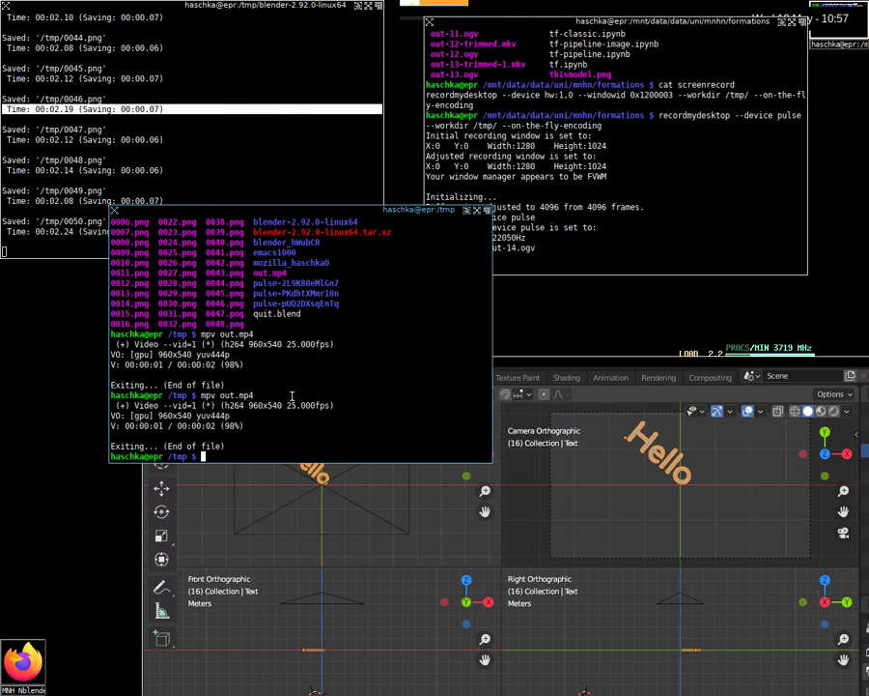
{"action": "key", "text": "Up"}
{"action": "key", "text": "Return"}
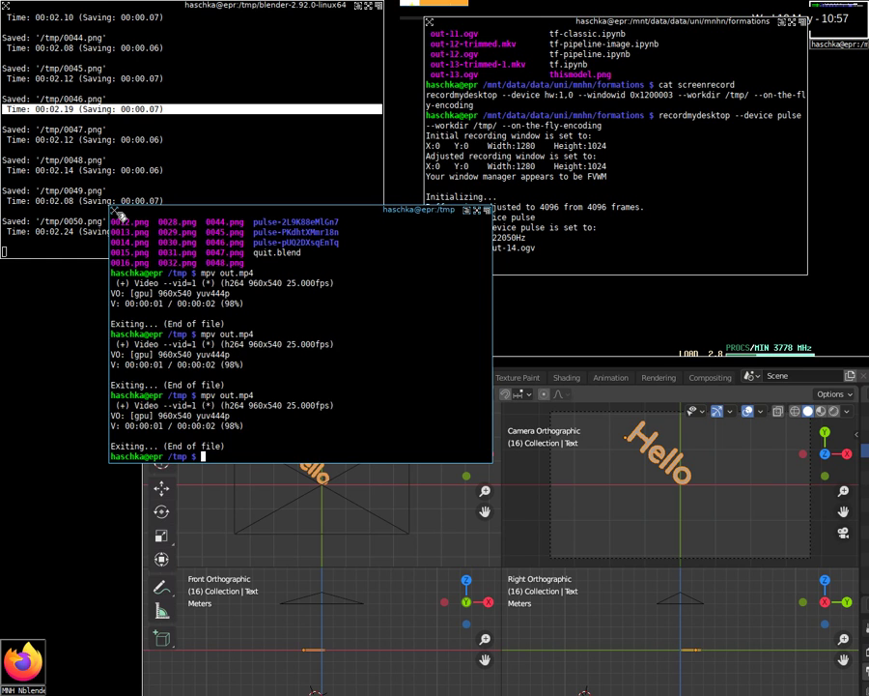
Return to the Blender window and open then close its File menu
{"action": "left_click", "coordinate": [116, 210]}
{"action": "left_click", "coordinate": [87, 39]}
{"action": "left_click", "coordinate": [89, 41]}
Open the recent montage-1.blend and choose to save the current Hello scene first
{"action": "left_click", "coordinate": [89, 41]}
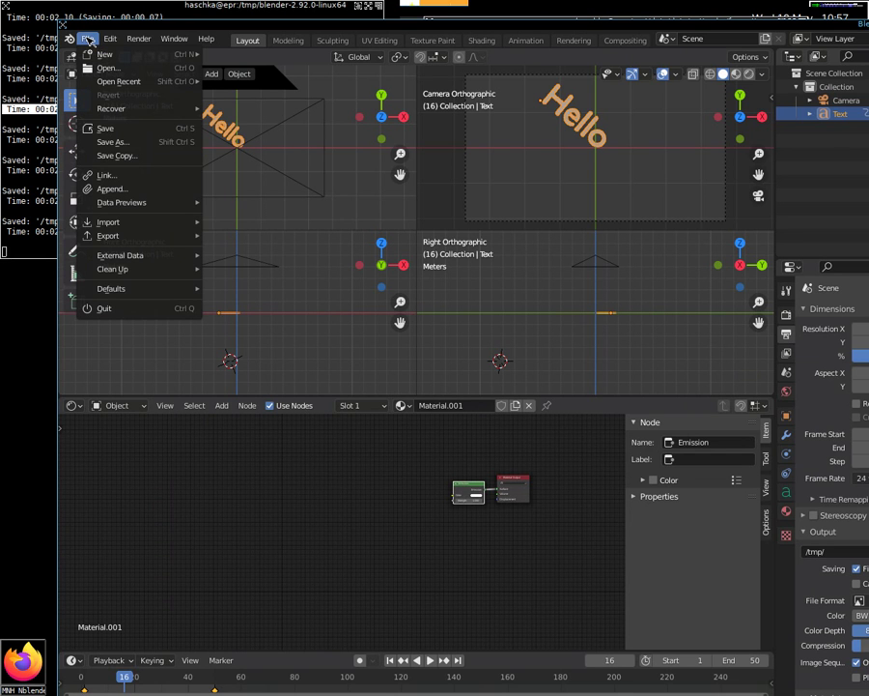
{"action": "mouse_move", "coordinate": [119, 81]}
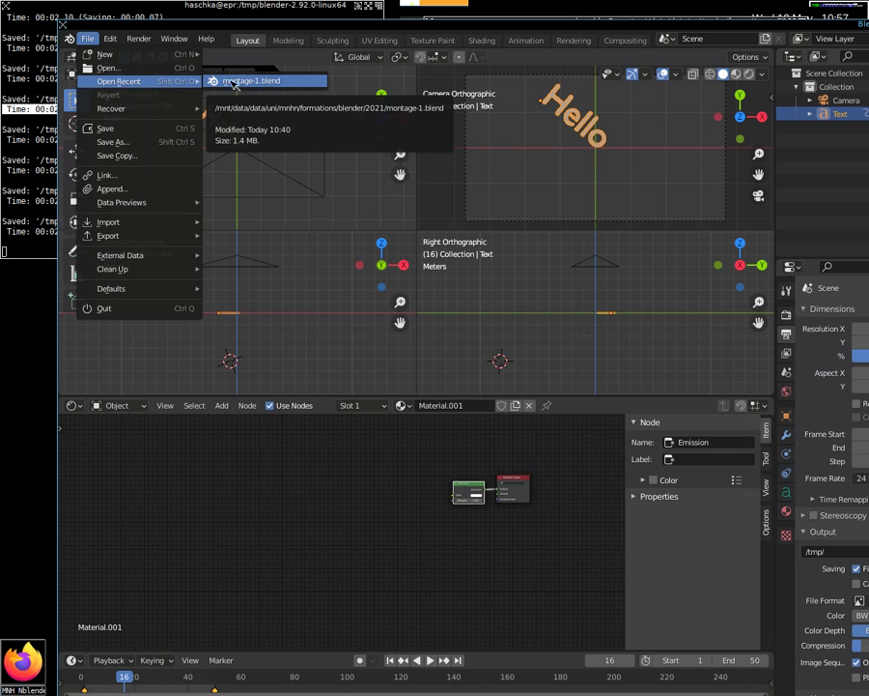
{"action": "left_click", "coordinate": [235, 82]}
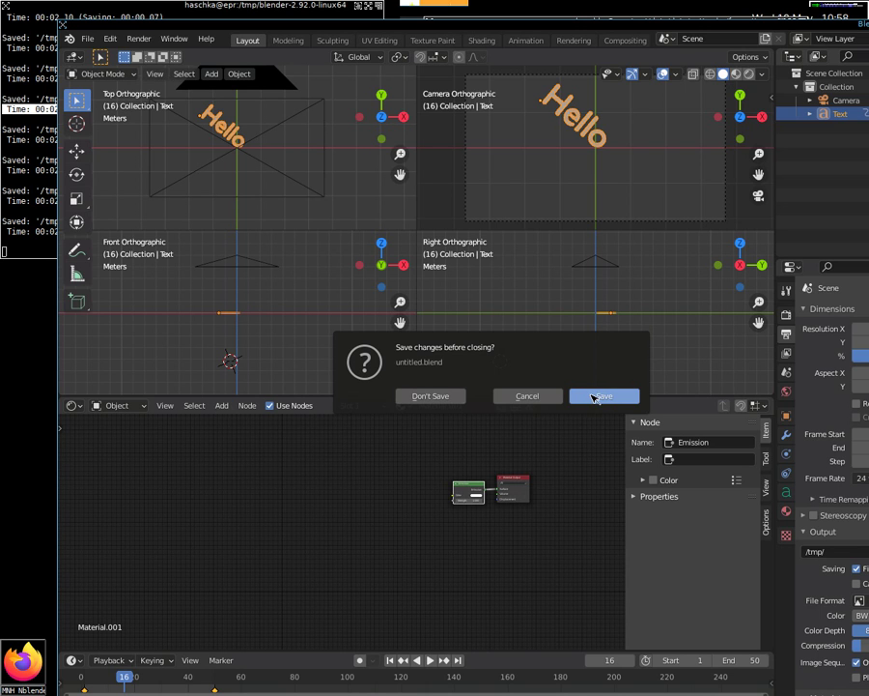
{"action": "left_click", "coordinate": [600, 396]}
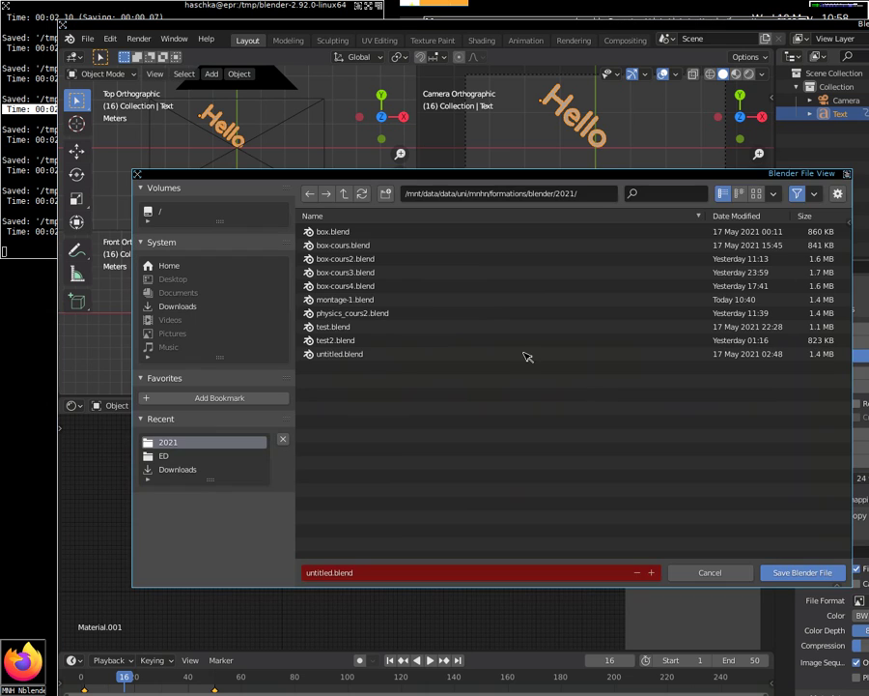
Rename untitled.blend to hellp.blend and save it in the blender/2021 folder
{"action": "left_click", "coordinate": [330, 572]}
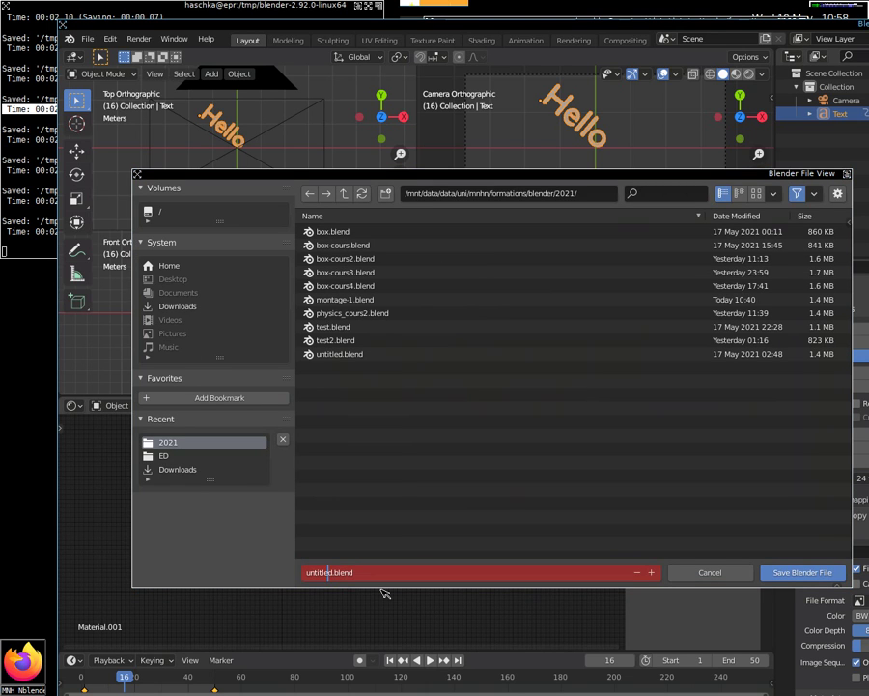
{"action": "key", "text": "Return"}
{"action": "left_click", "coordinate": [334, 572]}
{"action": "left_click", "coordinate": [333, 571]}
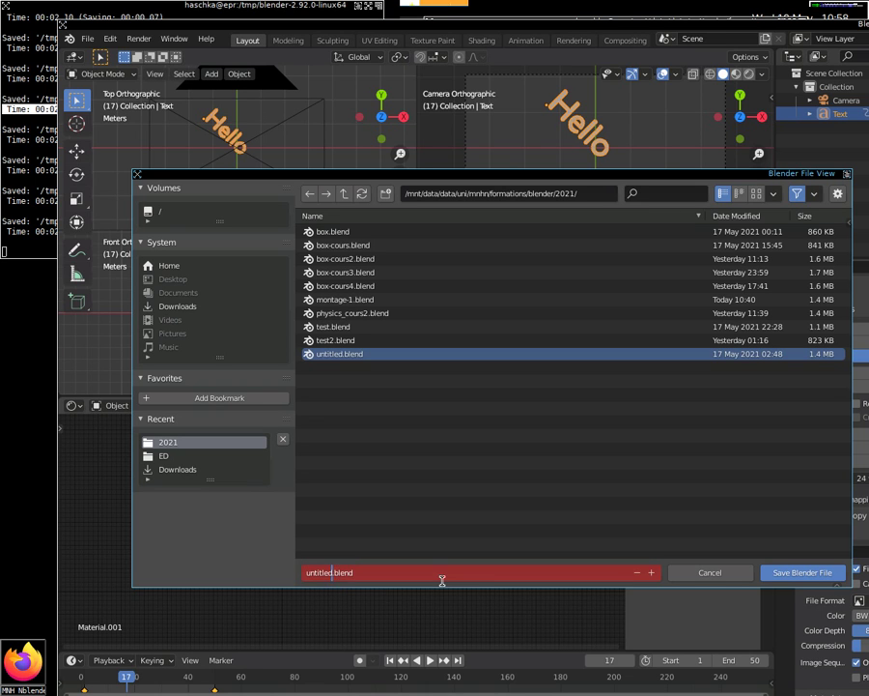
{"action": "key", "text": "BackSpace"}
{"action": "key", "text": "BackSpace"}
{"action": "key", "text": "BackSpace"}
{"action": "key", "text": "BackSpace"}
{"action": "key", "text": "BackSpace"}
{"action": "key", "text": "BackSpace"}
{"action": "type", "text": "ell"}
{"action": "left_click", "coordinate": [817, 571]}
{"action": "left_click", "coordinate": [818, 571]}
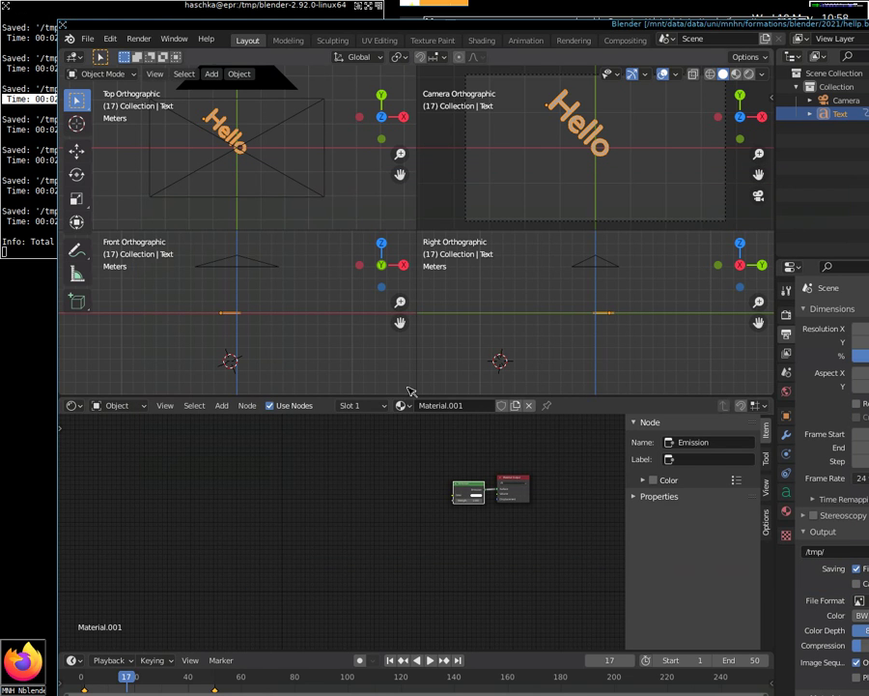
{"action": "left_click", "coordinate": [90, 38]}
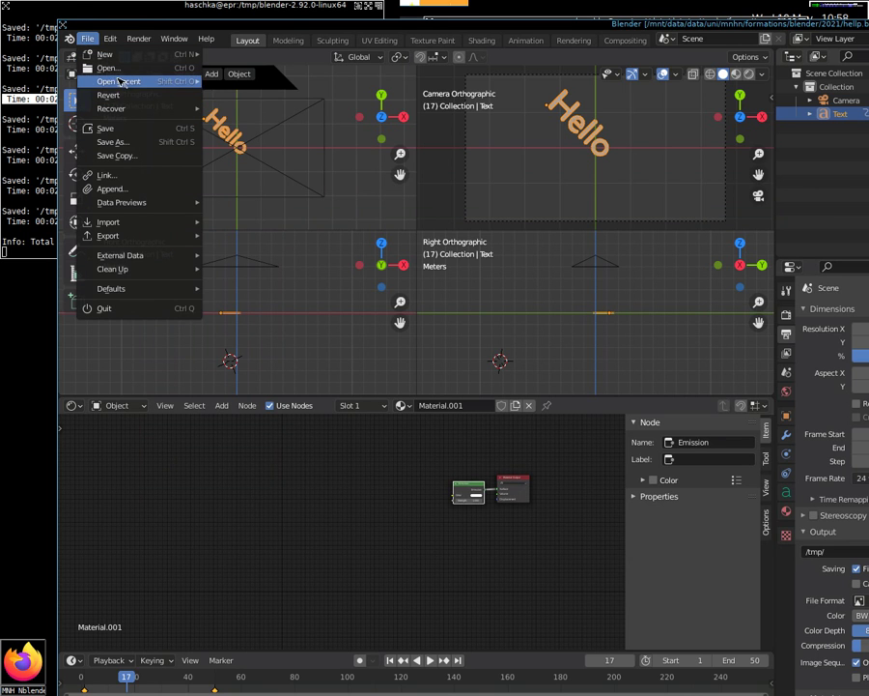
Open montage-1.blend from recent files and scrub the playhead to frame 102
{"action": "left_click", "coordinate": [251, 95]}
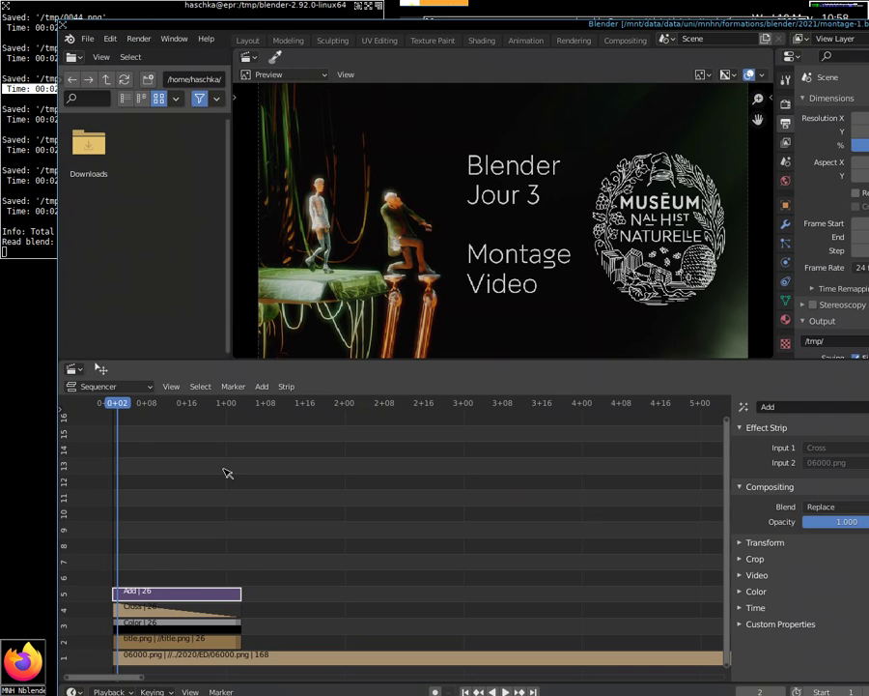
{"action": "mouse_move", "coordinate": [124, 406]}
{"action": "left_mouse_down"}
{"action": "mouse_move", "coordinate": [237, 405]}
{"action": "mouse_move", "coordinate": [104, 408]}
{"action": "mouse_move", "coordinate": [611, 418]}
{"action": "left_mouse_up"}
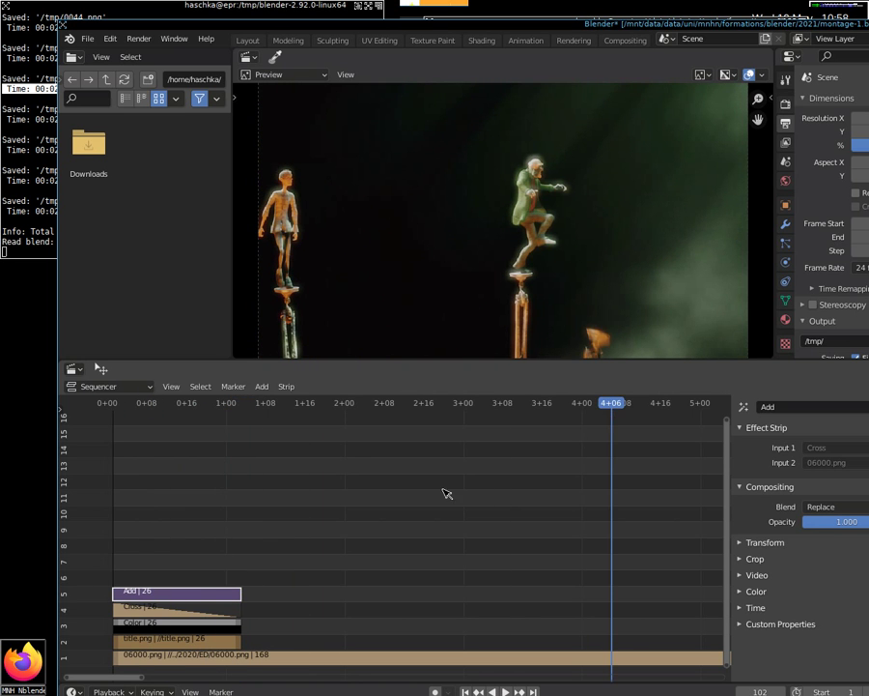
{"action": "mouse_move", "coordinate": [107, 677]}
{"action": "left_mouse_down"}
{"action": "mouse_move", "coordinate": [318, 668]}
{"action": "mouse_move", "coordinate": [444, 676]}
{"action": "mouse_move", "coordinate": [251, 672]}
{"action": "mouse_move", "coordinate": [177, 660]}
{"action": "mouse_move", "coordinate": [415, 676]}
{"action": "mouse_move", "coordinate": [717, 676]}
{"action": "mouse_move", "coordinate": [136, 674]}
{"action": "mouse_move", "coordinate": [288, 692]}
{"action": "mouse_move", "coordinate": [424, 673]}
{"action": "mouse_move", "coordinate": [581, 685]}
{"action": "mouse_move", "coordinate": [693, 676]}
{"action": "mouse_move", "coordinate": [268, 654]}
{"action": "mouse_move", "coordinate": [151, 654]}
{"action": "mouse_move", "coordinate": [118, 668]}
{"action": "left_mouse_up"}
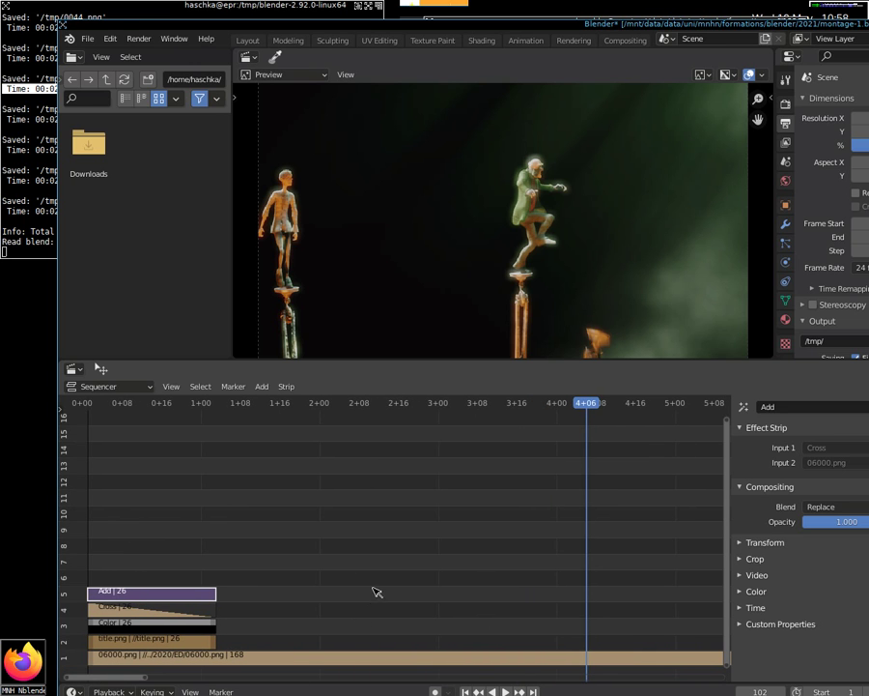
Zoom and pan to the second montage strip and set the playhead at frame 889
{"action": "scroll", "coordinate": [428, 578], "scroll_direction": "down", "scroll_amount": 2}
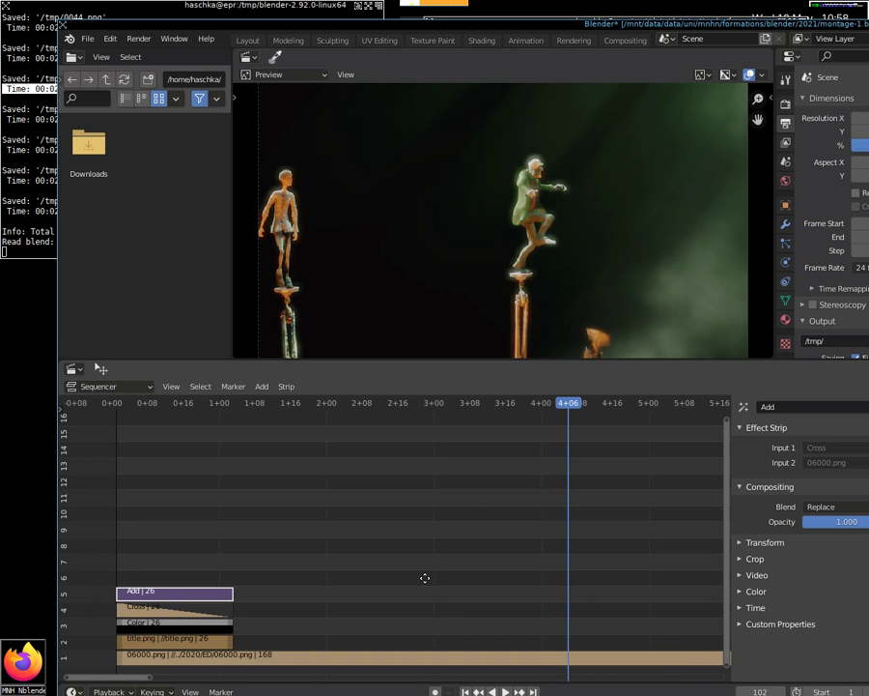
{"action": "scroll", "coordinate": [423, 579], "scroll_direction": "down", "scroll_amount": 1}
{"action": "scroll", "coordinate": [418, 578], "scroll_direction": "down", "scroll_amount": 1}
{"action": "scroll", "coordinate": [410, 579], "scroll_direction": "down", "scroll_amount": 1}
{"action": "scroll", "coordinate": [396, 577], "scroll_direction": "down", "scroll_amount": 2}
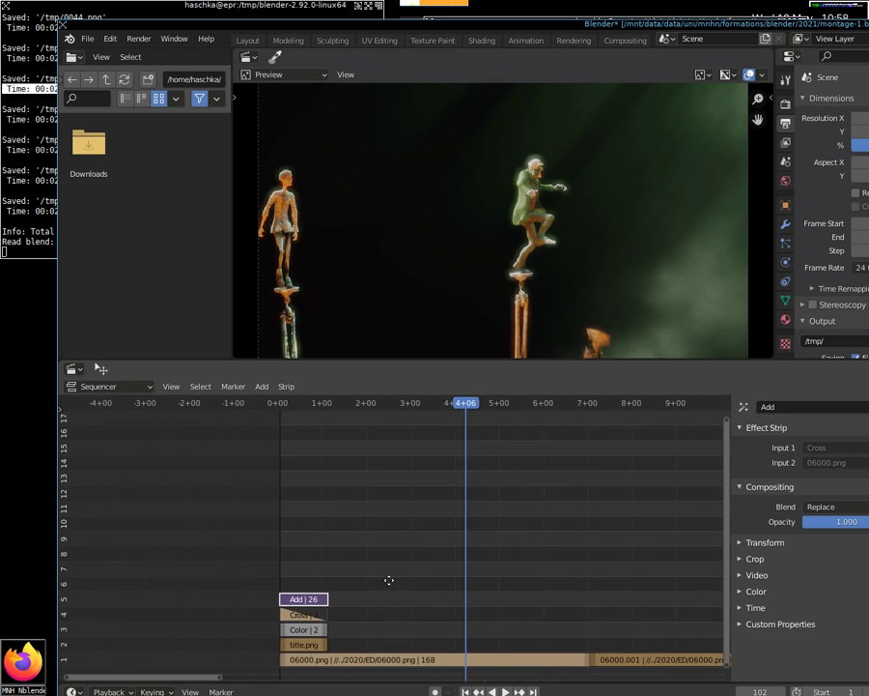
{"action": "scroll", "coordinate": [372, 576], "scroll_direction": "down", "scroll_amount": 3}
{"action": "scroll", "coordinate": [405, 579], "scroll_direction": "up", "scroll_amount": 7}
{"action": "scroll", "coordinate": [422, 581], "scroll_direction": "down", "scroll_amount": 1}
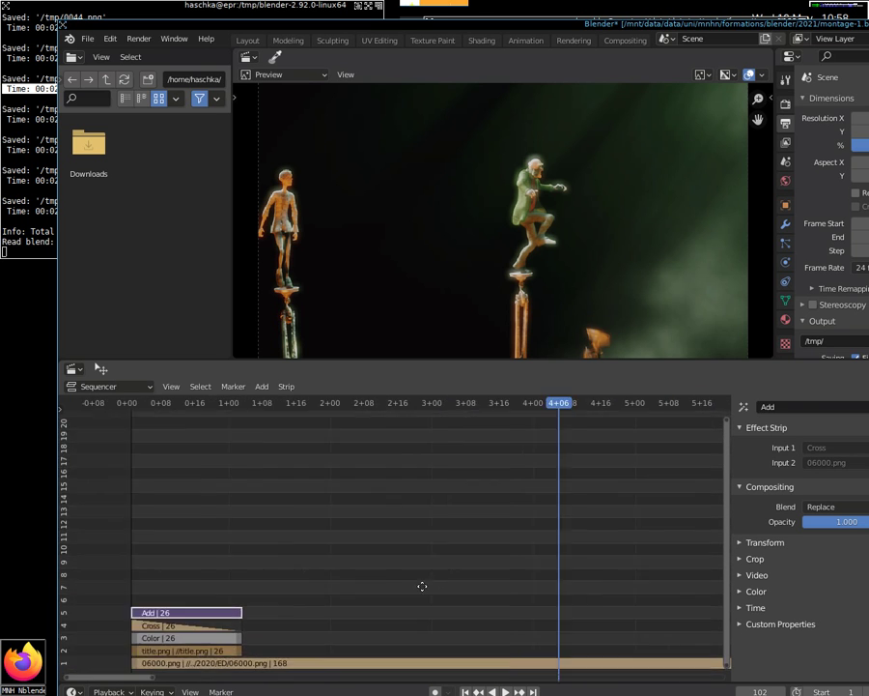
{"action": "scroll", "coordinate": [406, 586], "scroll_direction": "down", "scroll_amount": 2}
{"action": "scroll", "coordinate": [395, 588], "scroll_direction": "down", "scroll_amount": 1}
{"action": "middle_click_drag", "start_coordinate": [398, 599], "coordinate": [404, 578], "text": "ctrl"}
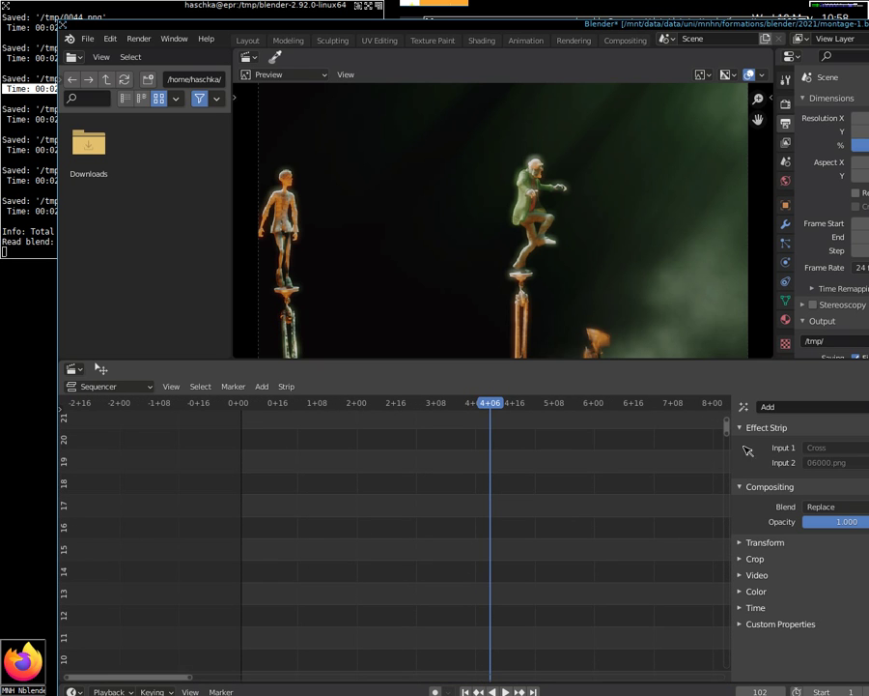
{"action": "left_click_drag", "start_coordinate": [730, 429], "coordinate": [716, 645]}
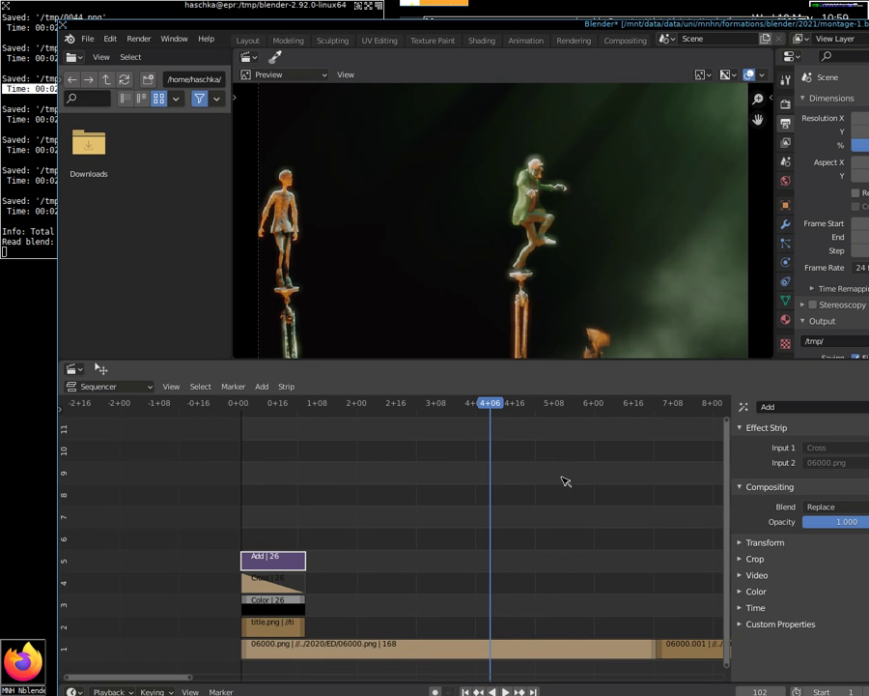
{"action": "left_click_drag", "start_coordinate": [151, 680], "coordinate": [675, 675]}
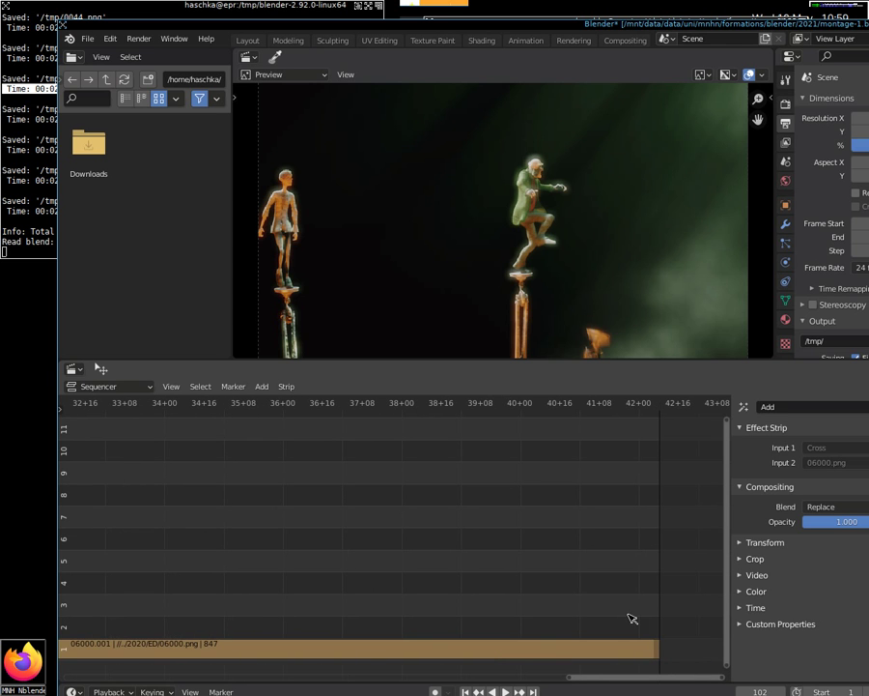
{"action": "mouse_move", "coordinate": [497, 559]}
{"action": "left_mouse_down"}
{"action": "mouse_move", "coordinate": [450, 565]}
{"action": "mouse_move", "coordinate": [630, 567]}
{"action": "mouse_move", "coordinate": [283, 569]}
{"action": "mouse_move", "coordinate": [350, 570]}
{"action": "left_mouse_up"}
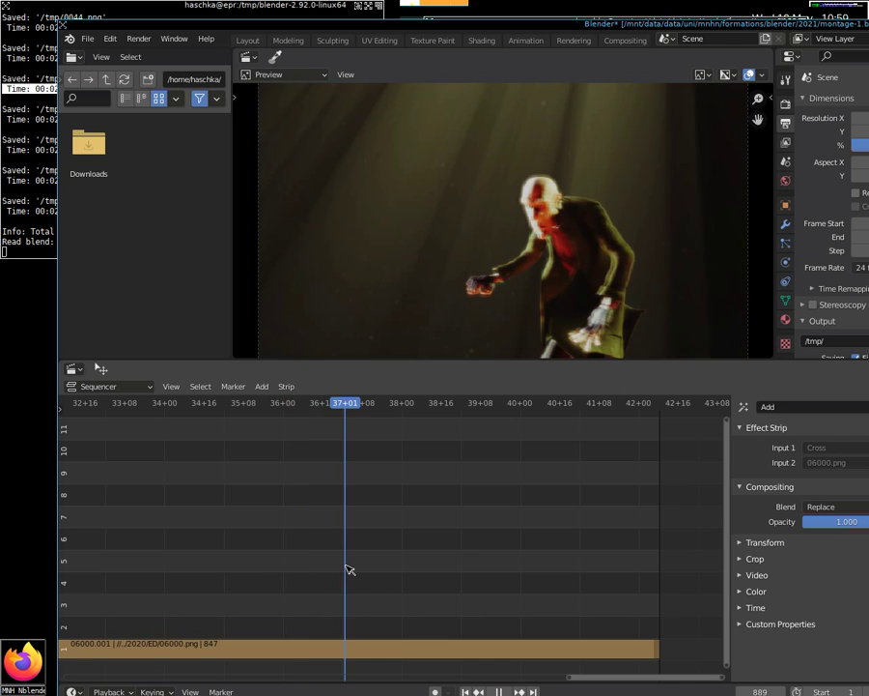
Start adding an image strip, browse to /tmp, and select 0001.png
{"action": "left_click", "coordinate": [261, 386]}
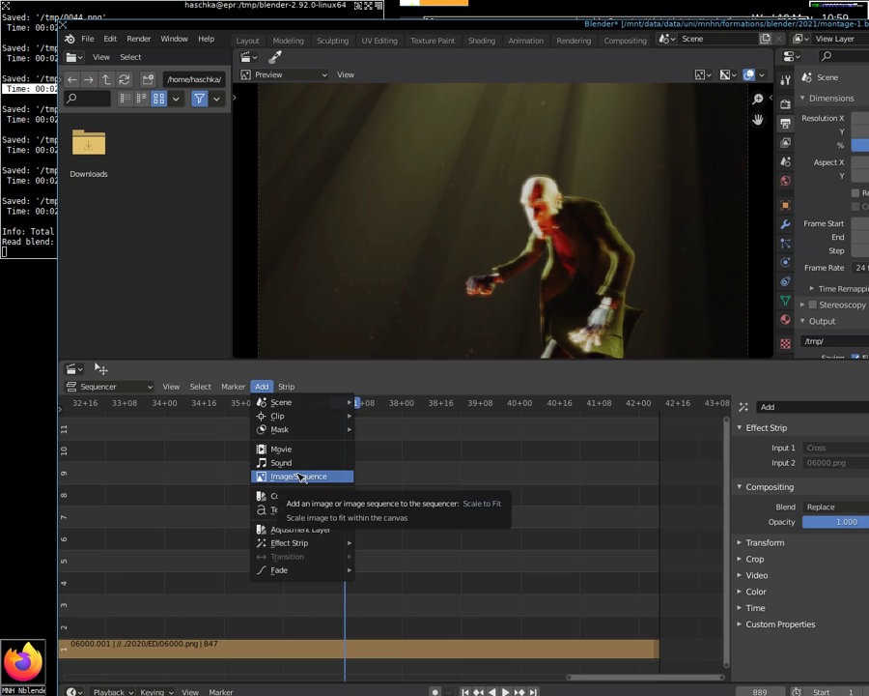
{"action": "left_click", "coordinate": [300, 477]}
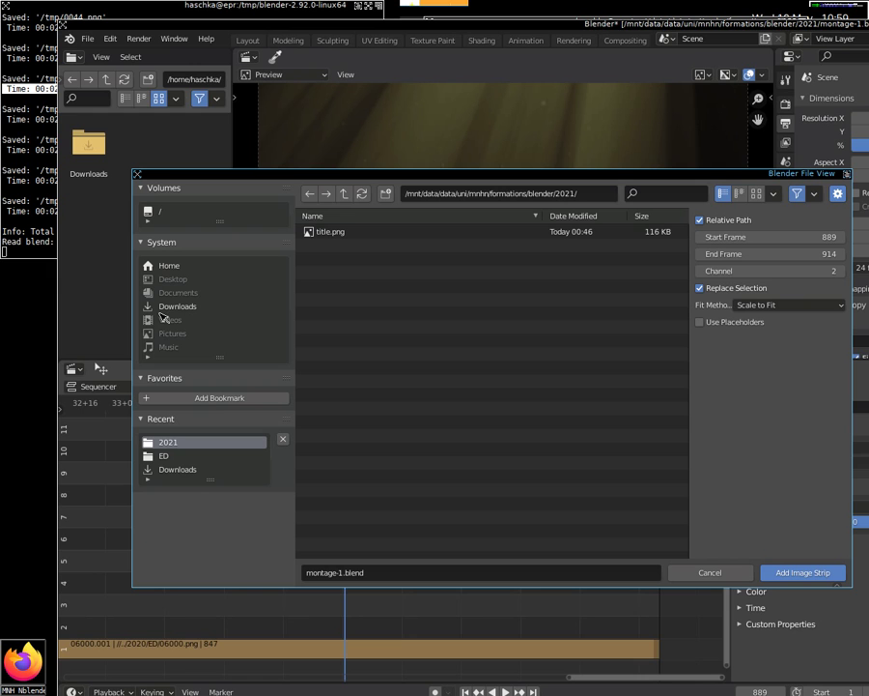
{"action": "left_click", "coordinate": [177, 212]}
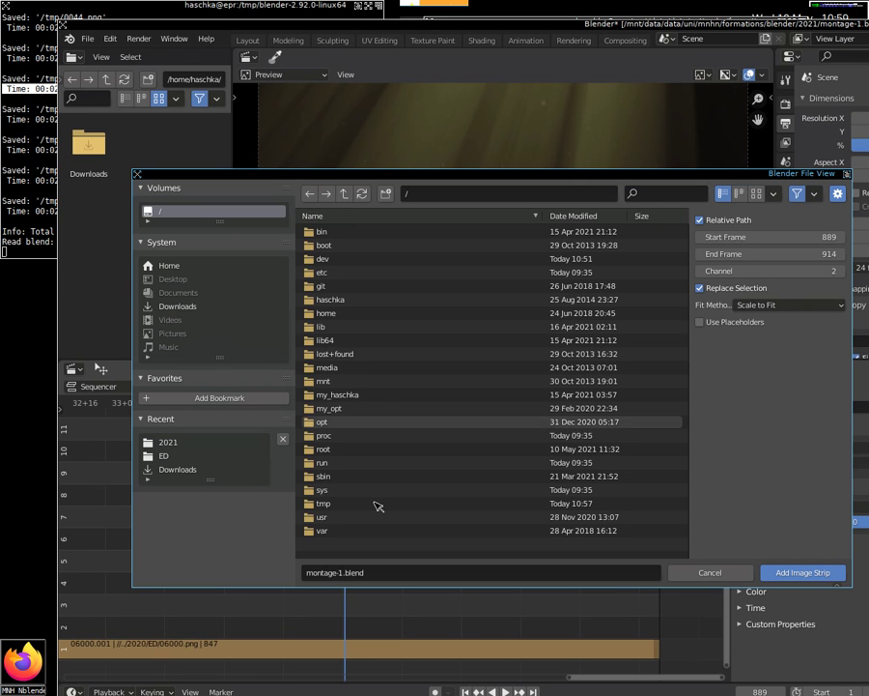
{"action": "left_click", "coordinate": [334, 503]}
{"action": "double_click", "coordinate": [365, 508]}
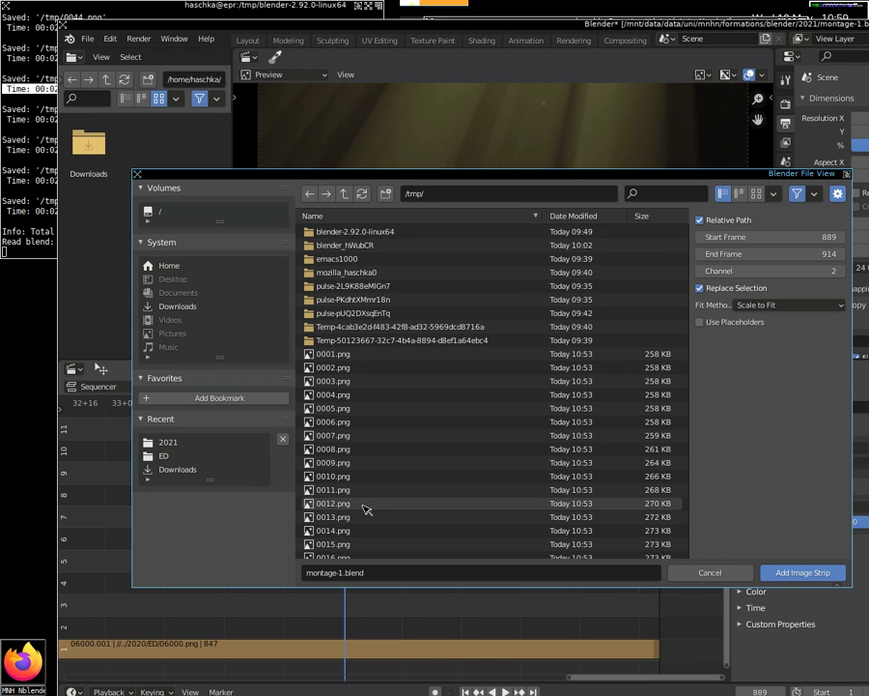
{"action": "left_click", "coordinate": [360, 353]}
Box-select the rendered frames 0001.png through 0020.png
{"action": "scroll", "coordinate": [560, 406], "scroll_direction": "down", "scroll_amount": 3}
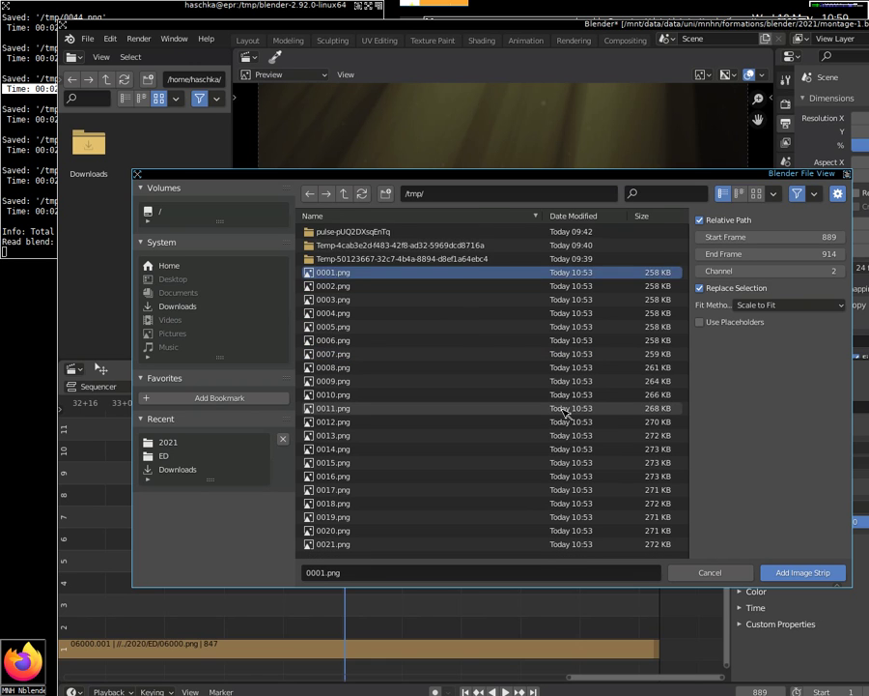
{"action": "scroll", "coordinate": [560, 406], "scroll_direction": "down", "scroll_amount": 3}
{"action": "scroll", "coordinate": [562, 408], "scroll_direction": "up", "scroll_amount": 4}
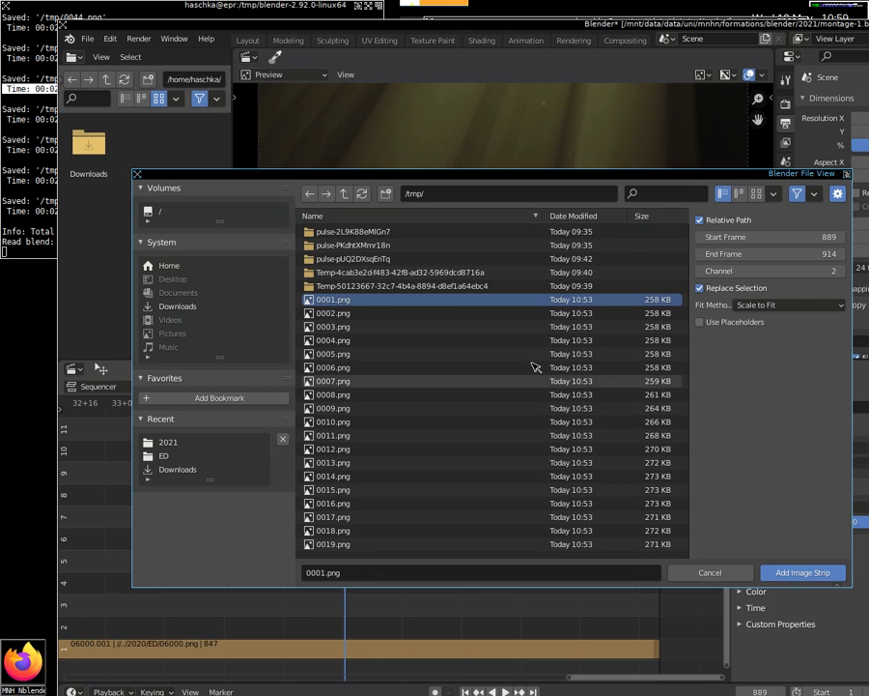
{"action": "scroll", "coordinate": [504, 342], "scroll_direction": "down", "scroll_amount": 3}
{"action": "scroll", "coordinate": [504, 342], "scroll_direction": "up", "scroll_amount": 3}
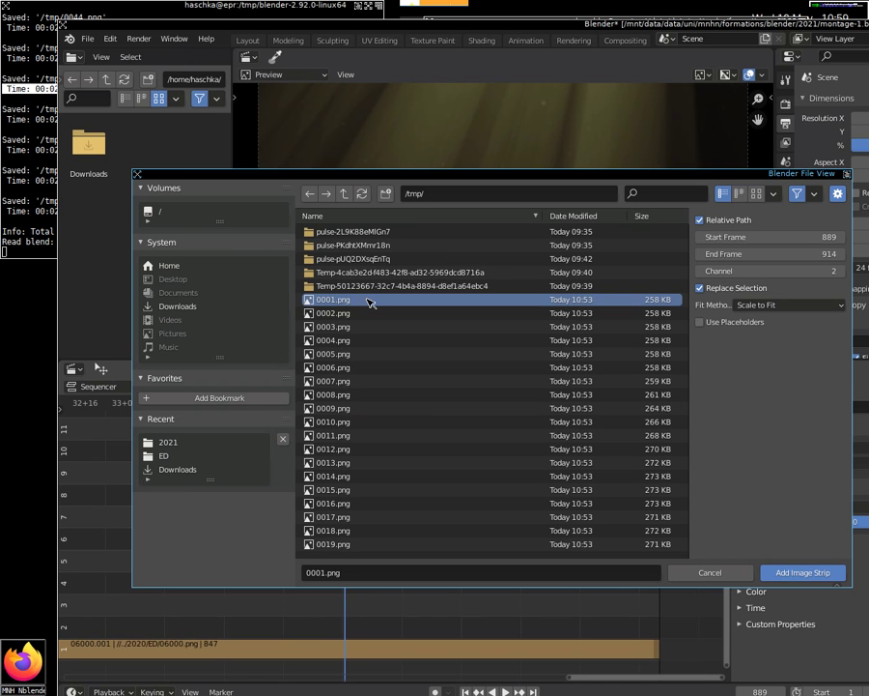
{"action": "mouse_move", "coordinate": [334, 306]}
{"action": "left_mouse_down"}
{"action": "mouse_move", "coordinate": [345, 561]}
{"action": "mouse_move", "coordinate": [323, 290]}
{"action": "left_mouse_up"}
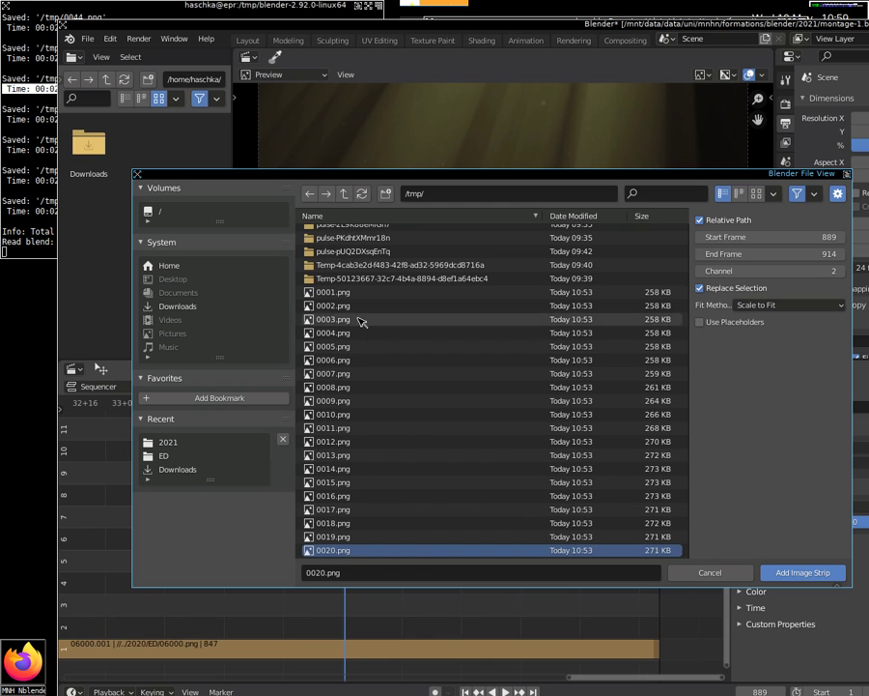
{"action": "left_click_drag", "start_coordinate": [323, 290], "coordinate": [357, 537]}
Box-select frames 0021–0033 and 0034–0050 to add them to the selection
{"action": "scroll", "coordinate": [500, 350], "scroll_direction": "down", "scroll_amount": 4}
{"action": "scroll", "coordinate": [478, 382], "scroll_direction": "down", "scroll_amount": 2}
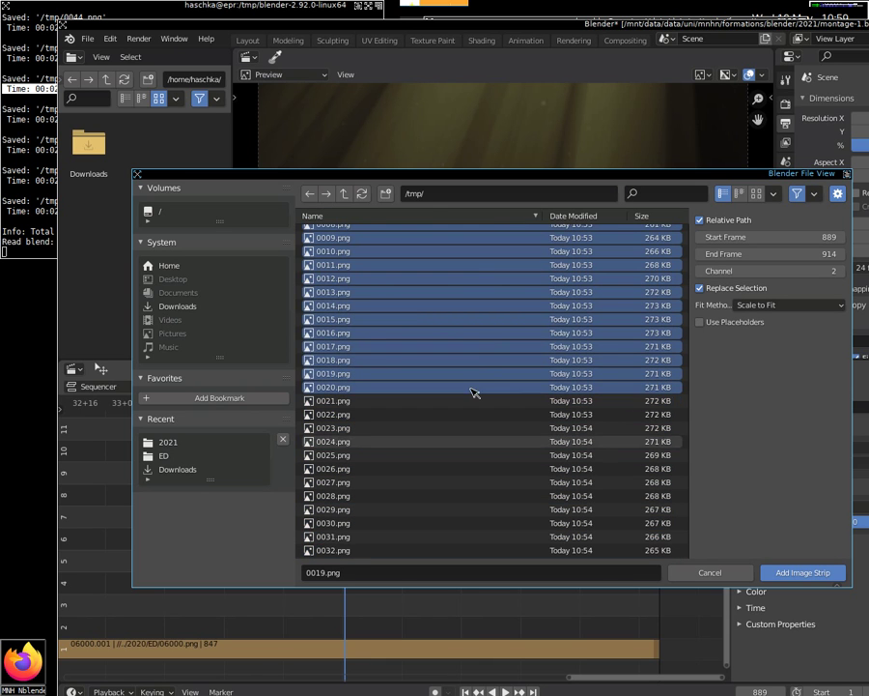
{"action": "key", "text": "b"}
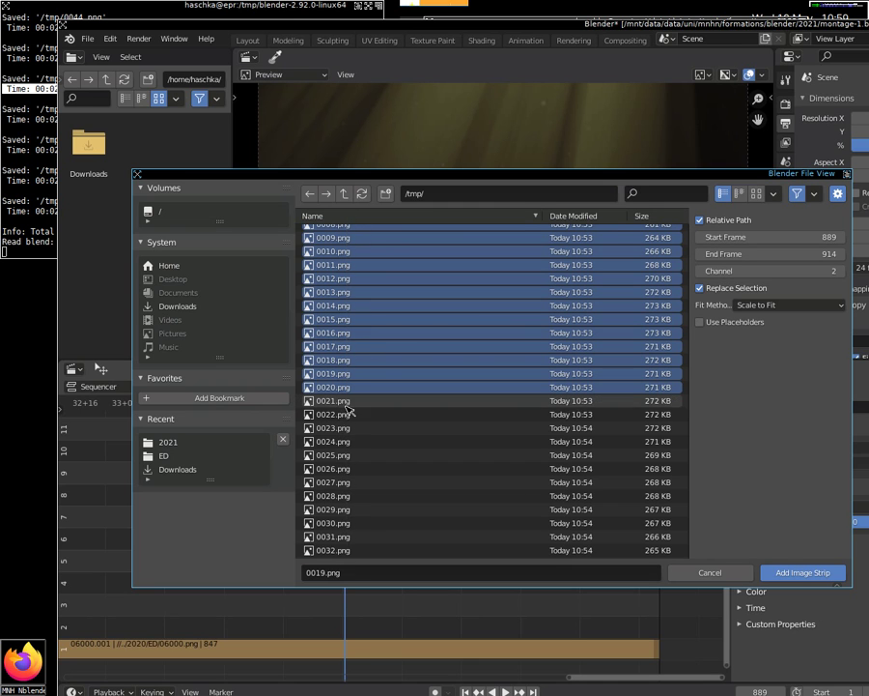
{"action": "left_click_drag", "start_coordinate": [339, 406], "coordinate": [339, 558]}
{"action": "scroll", "coordinate": [413, 396], "scroll_direction": "down", "scroll_amount": 4}
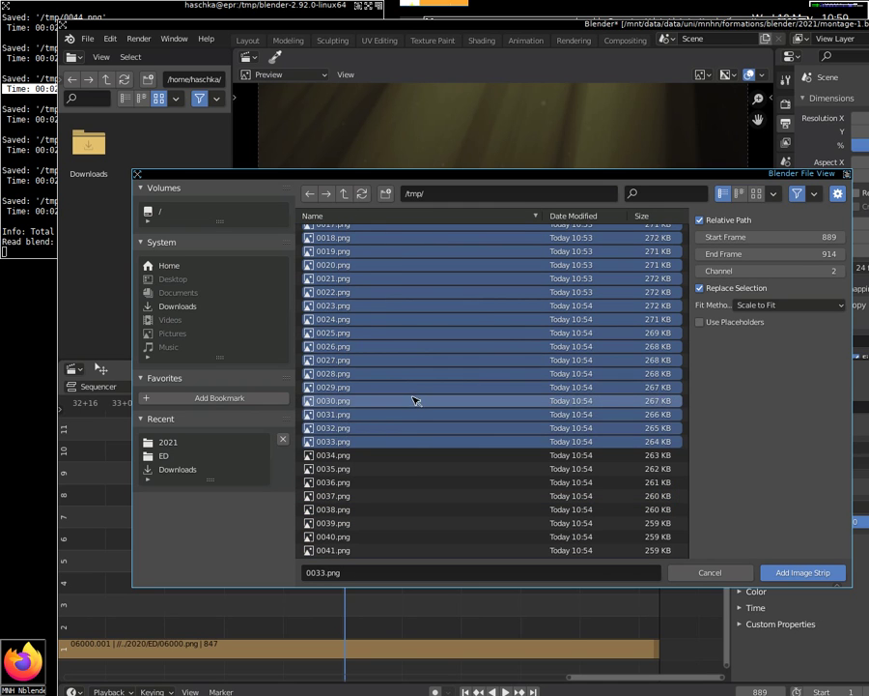
{"action": "scroll", "coordinate": [414, 396], "scroll_direction": "down", "scroll_amount": 2}
{"action": "scroll", "coordinate": [416, 399], "scroll_direction": "down", "scroll_amount": 2}
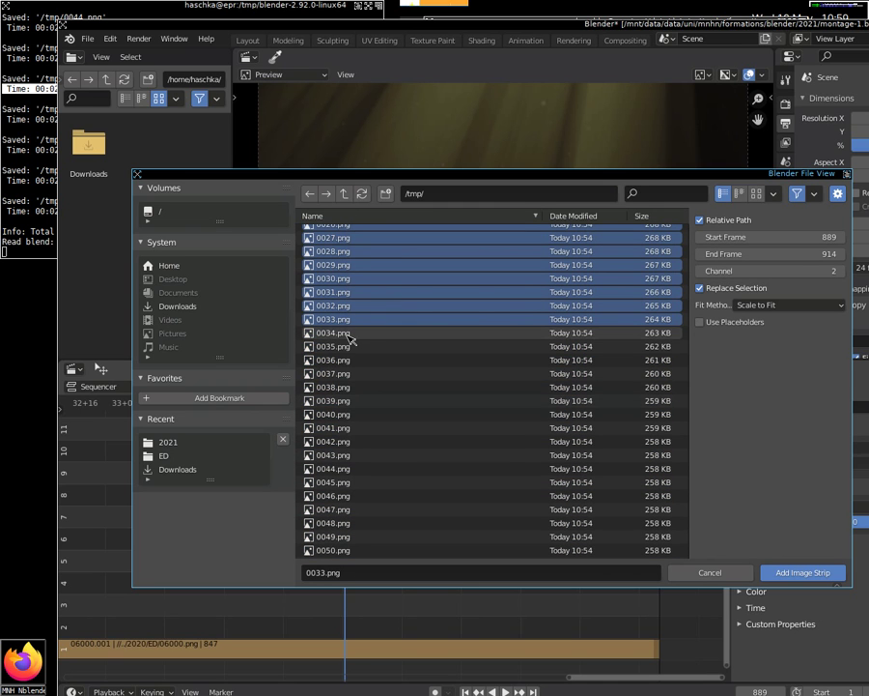
{"action": "key", "text": "b"}
{"action": "mouse_move", "coordinate": [357, 333]}
{"action": "left_mouse_down"}
{"action": "mouse_move", "coordinate": [339, 345]}
{"action": "mouse_move", "coordinate": [346, 551]}
{"action": "left_mouse_up"}
{"action": "scroll", "coordinate": [646, 414], "scroll_direction": "up", "scroll_amount": 5}
{"action": "scroll", "coordinate": [639, 319], "scroll_direction": "up", "scroll_amount": 1}
{"action": "scroll", "coordinate": [640, 315], "scroll_direction": "up", "scroll_amount": 1}
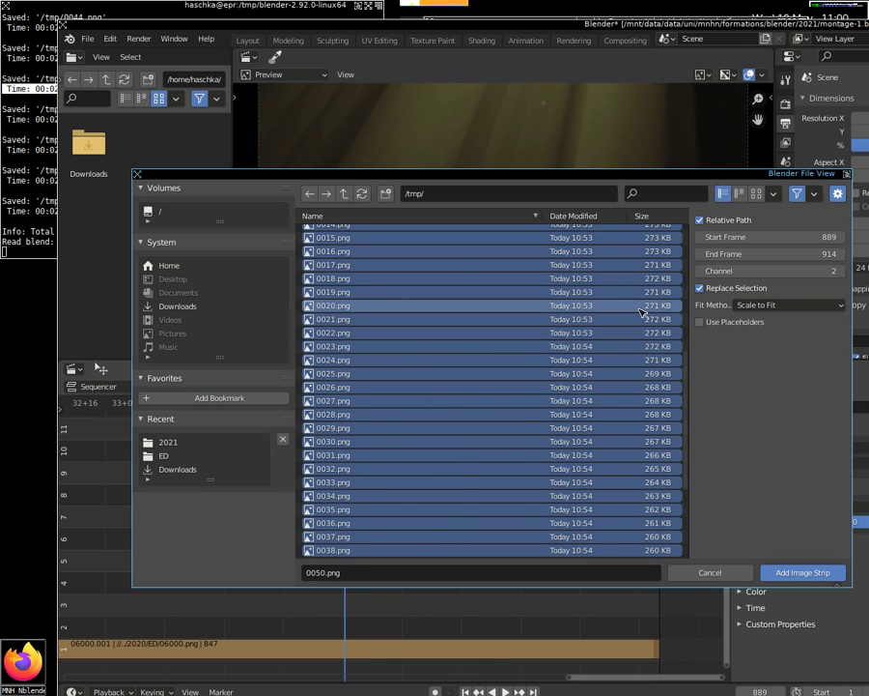
{"action": "scroll", "coordinate": [641, 312], "scroll_direction": "up", "scroll_amount": 8}
{"action": "scroll", "coordinate": [450, 246], "scroll_direction": "up", "scroll_amount": 2}
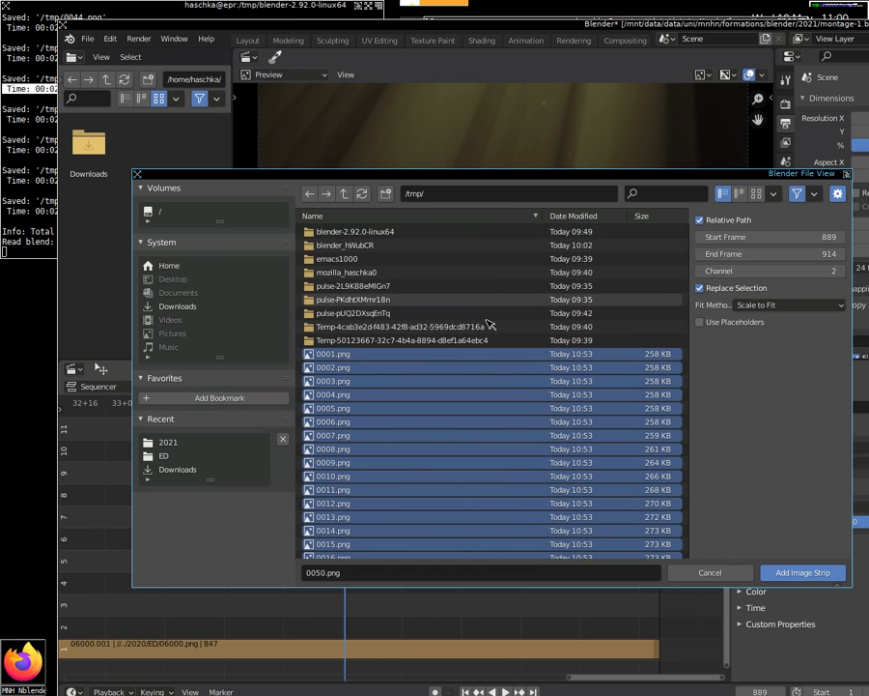
{"action": "scroll", "coordinate": [578, 443], "scroll_direction": "down", "scroll_amount": 2}
{"action": "scroll", "coordinate": [578, 427], "scroll_direction": "down", "scroll_amount": 2}
{"action": "scroll", "coordinate": [575, 411], "scroll_direction": "down", "scroll_amount": 2}
{"action": "scroll", "coordinate": [569, 410], "scroll_direction": "down", "scroll_amount": 5}
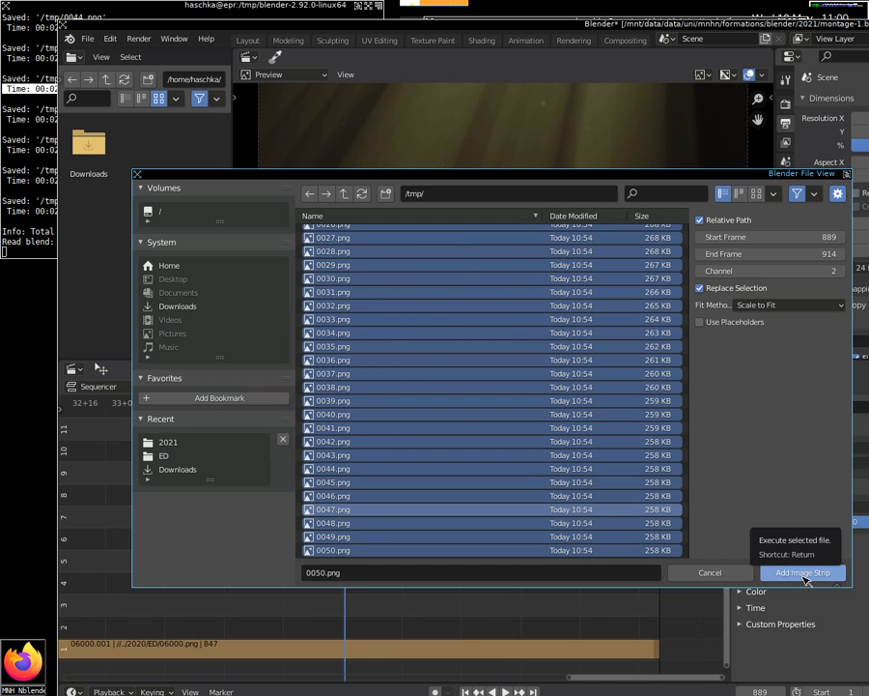
Add the image strip, slide it 70 frames later, and preview playback to frame 910
{"action": "left_click", "coordinate": [804, 577]}
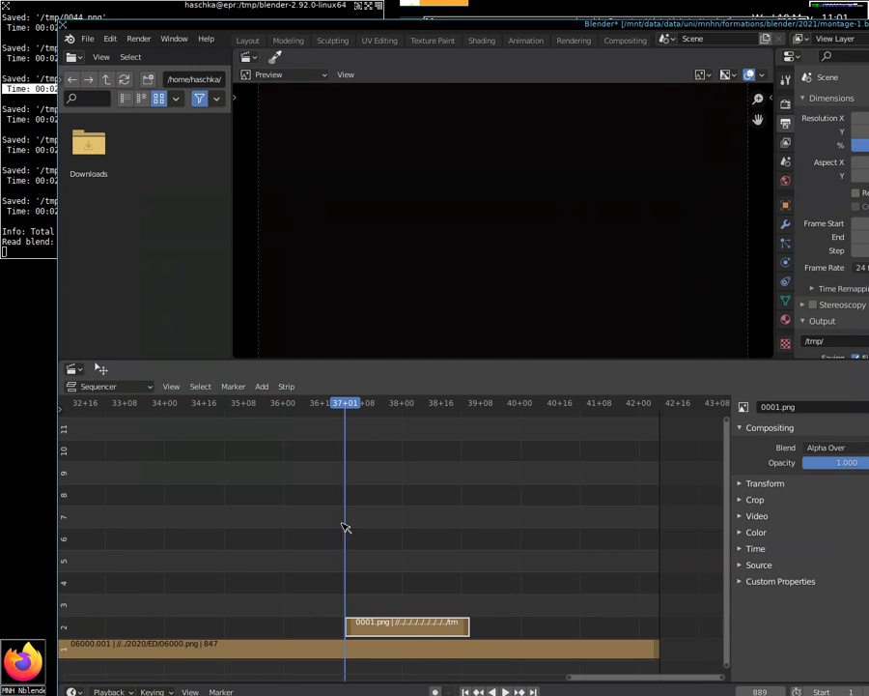
{"action": "mouse_move", "coordinate": [344, 403]}
{"action": "left_mouse_down"}
{"action": "mouse_move", "coordinate": [491, 419]}
{"action": "mouse_move", "coordinate": [328, 436]}
{"action": "left_mouse_up"}
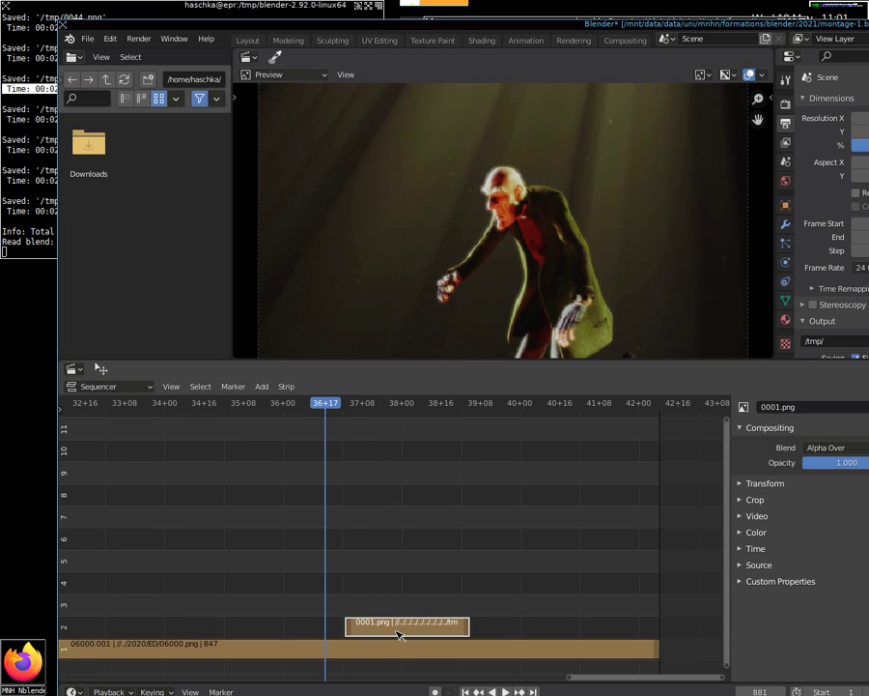
{"action": "mouse_move", "coordinate": [399, 634]}
{"action": "left_mouse_down"}
{"action": "mouse_move", "coordinate": [568, 628]}
{"action": "mouse_move", "coordinate": [503, 626]}
{"action": "left_mouse_up"}
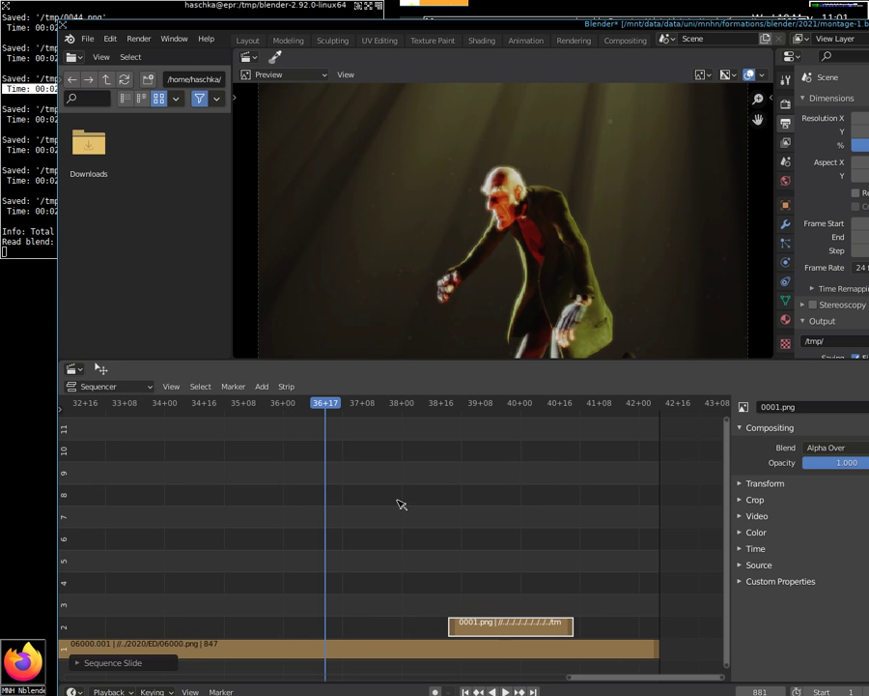
{"action": "left_click", "coordinate": [580, 406]}
{"action": "key", "text": "space"}
{"action": "mouse_move", "coordinate": [596, 424]}
{"action": "left_mouse_down"}
{"action": "mouse_move", "coordinate": [430, 430]}
{"action": "mouse_move", "coordinate": [560, 437]}
{"action": "mouse_move", "coordinate": [400, 434]}
{"action": "left_mouse_up"}
{"action": "left_click", "coordinate": [499, 691]}
Select the 06000.001 montage strip, then add the 0001.png strip as active
{"action": "left_click", "coordinate": [501, 649]}
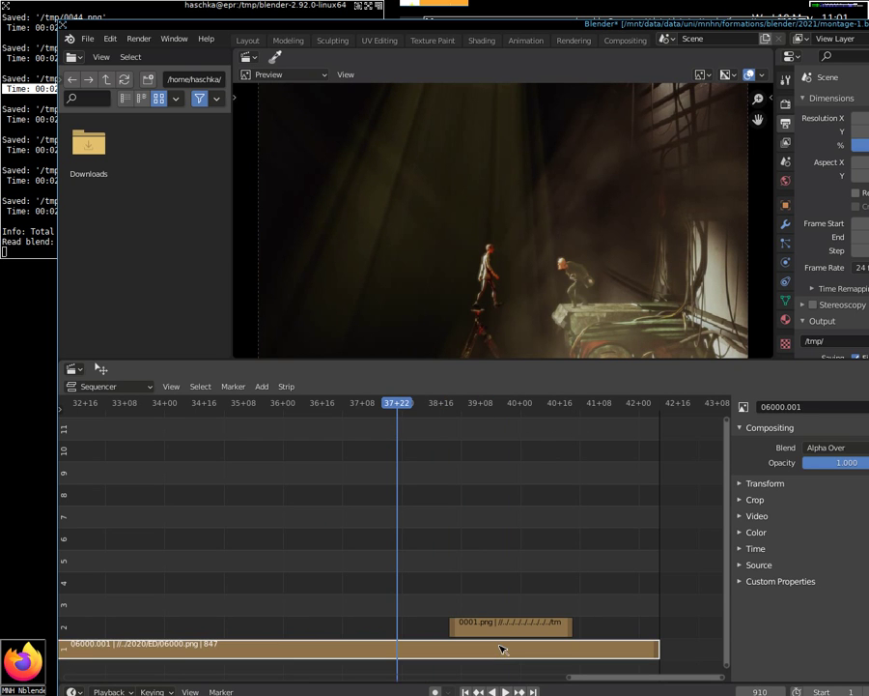
{"action": "left_click", "coordinate": [502, 625], "text": "shift"}
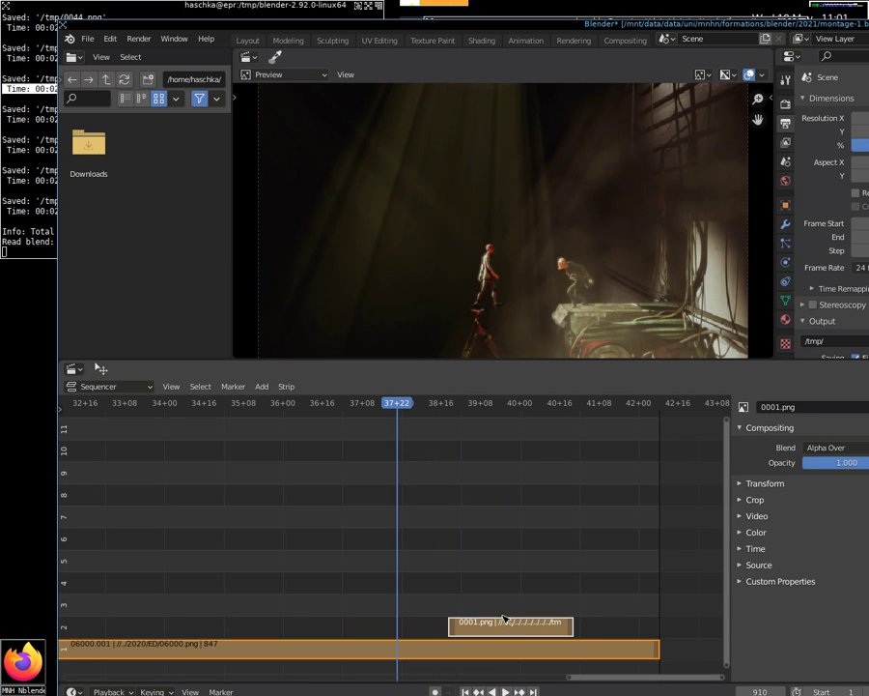
{"action": "left_click", "coordinate": [261, 387]}
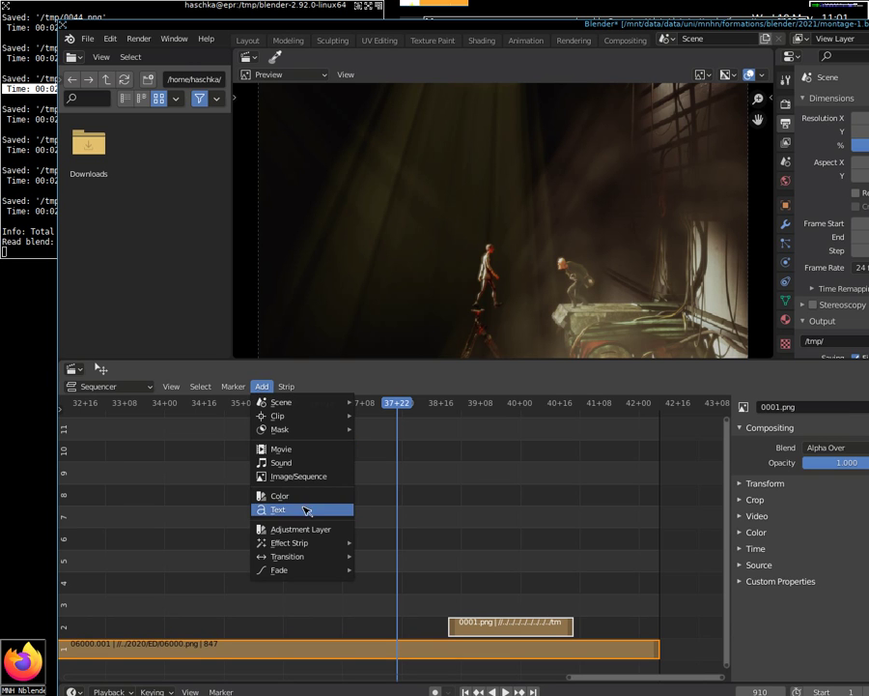
Create an Add effect combining 06000.001 and 0001.png, previewing around frame 928
{"action": "mouse_move", "coordinate": [289, 542]}
{"action": "left_click", "coordinate": [433, 365]}
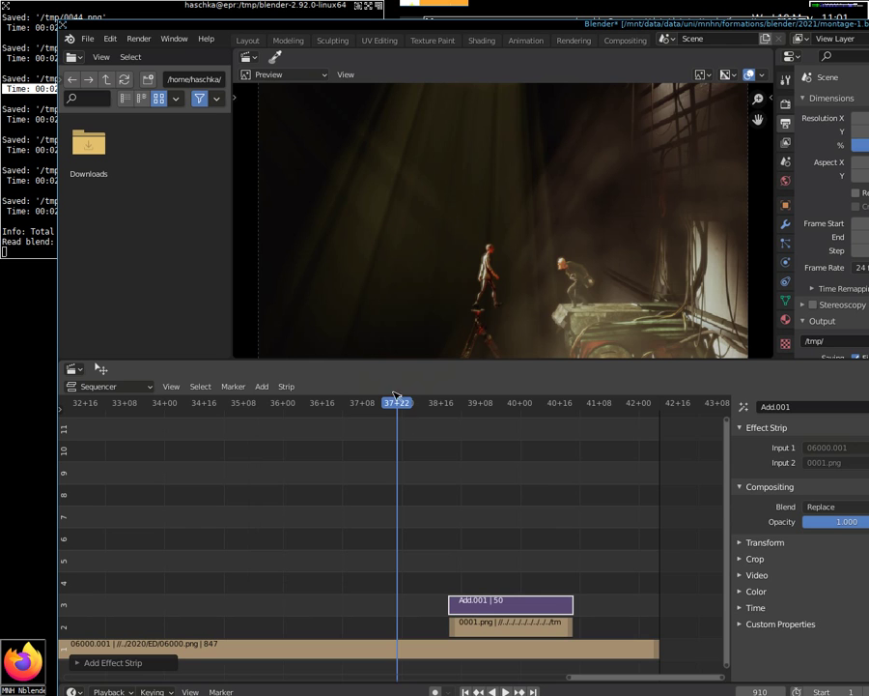
{"action": "left_click", "coordinate": [426, 403]}
{"action": "mouse_move", "coordinate": [428, 404]}
{"action": "left_mouse_down"}
{"action": "mouse_move", "coordinate": [577, 413]}
{"action": "mouse_move", "coordinate": [450, 420]}
{"action": "mouse_move", "coordinate": [608, 433]}
{"action": "mouse_move", "coordinate": [437, 431]}
{"action": "left_mouse_up"}
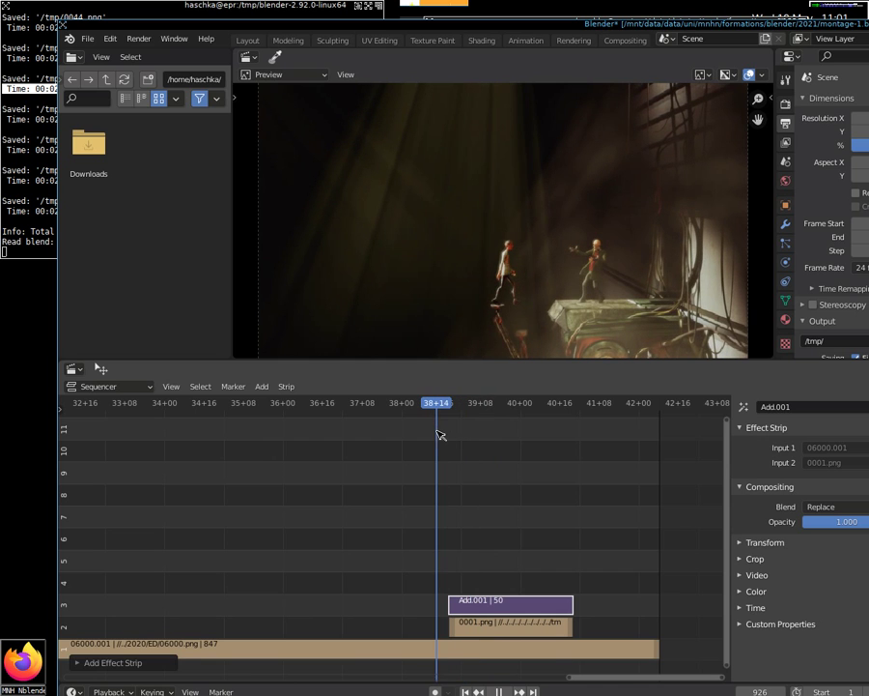
Browse the Add menu's strip types
{"action": "left_click", "coordinate": [258, 387]}
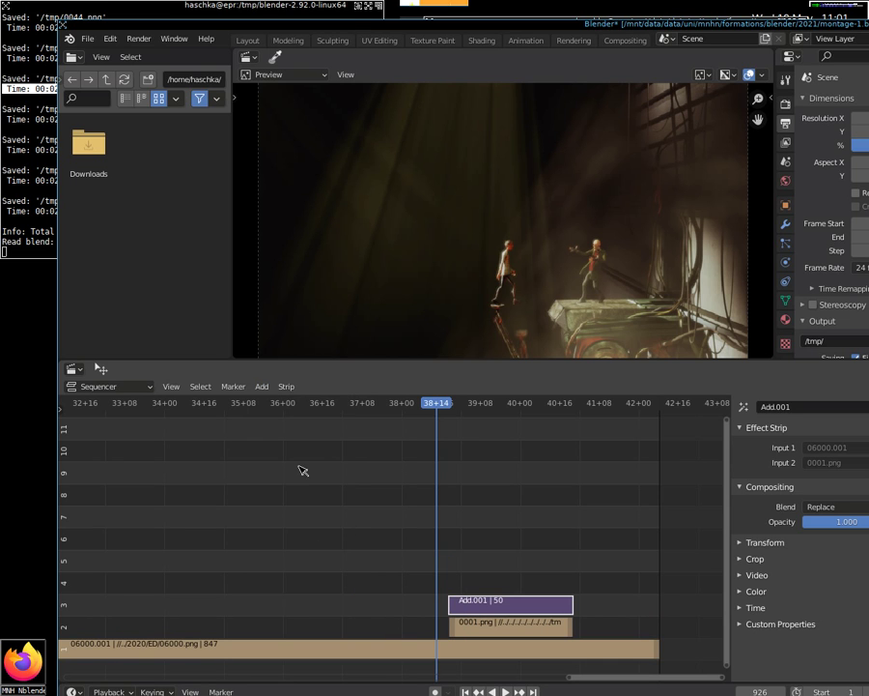
{"action": "left_click", "coordinate": [261, 386]}
{"action": "left_click", "coordinate": [234, 386]}
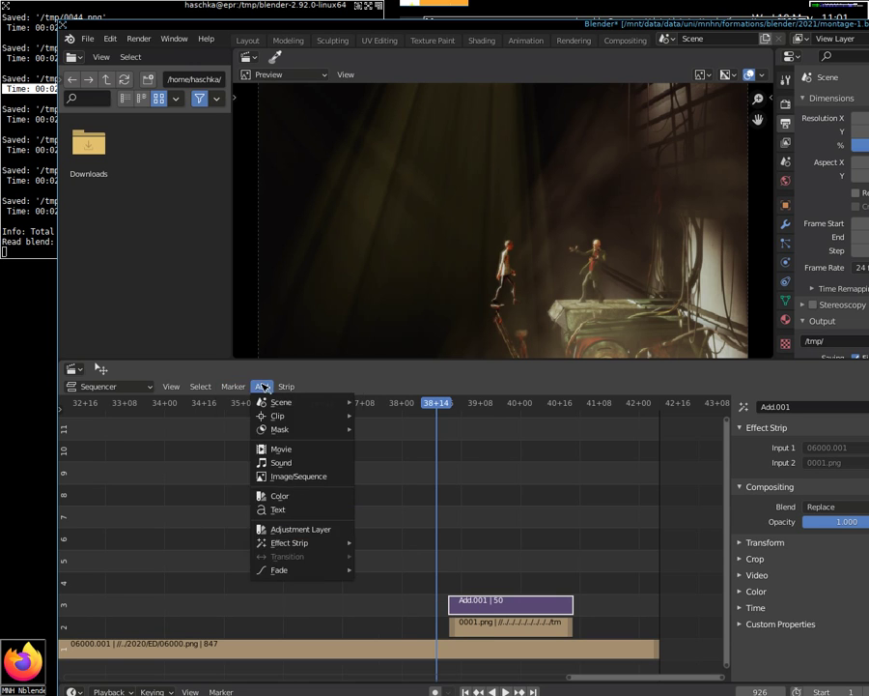
{"action": "mouse_move", "coordinate": [300, 570]}
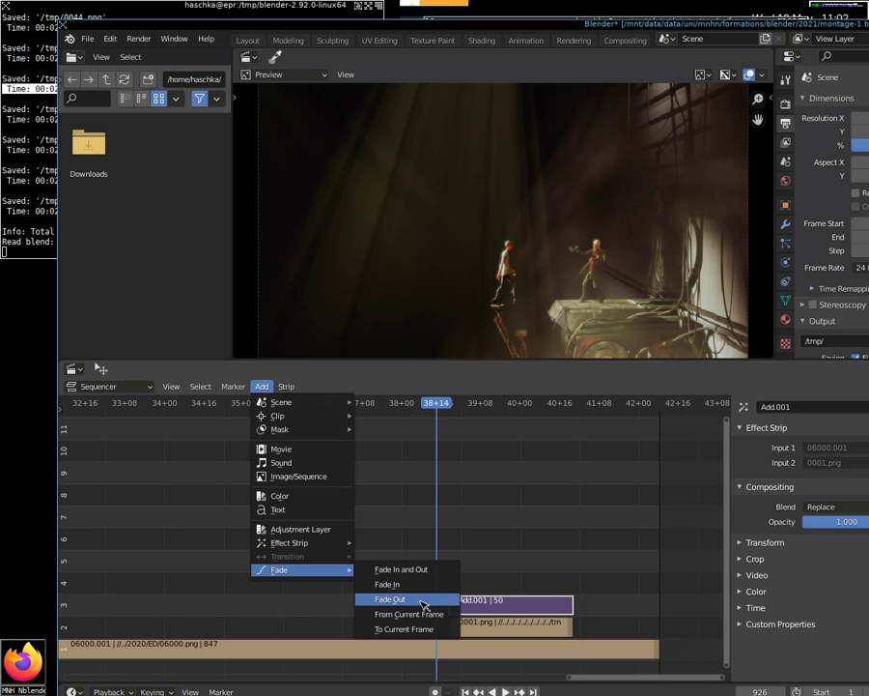
Apply a Fade Out to the selected strip and look through the Marker and Add menus
{"action": "left_click", "coordinate": [423, 601]}
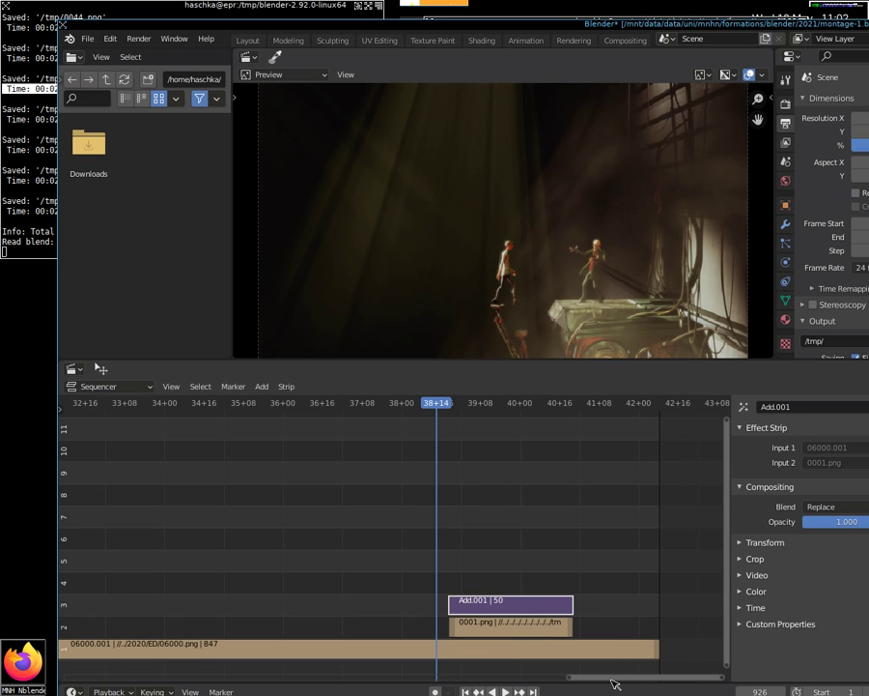
{"action": "mouse_move", "coordinate": [611, 679]}
{"action": "left_mouse_down"}
{"action": "mouse_move", "coordinate": [558, 675]}
{"action": "mouse_move", "coordinate": [608, 657]}
{"action": "left_mouse_up"}
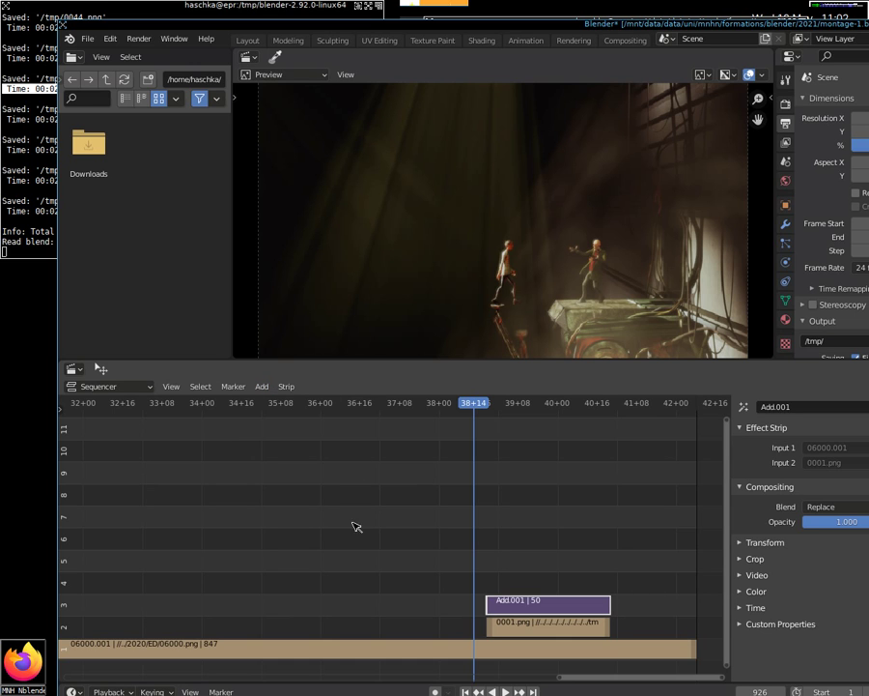
{"action": "left_click", "coordinate": [232, 387]}
{"action": "left_click", "coordinate": [262, 386]}
Scroll the timeline fully left and scrub back to the opening title
{"action": "mouse_move", "coordinate": [286, 550]}
{"action": "left_click_drag", "start_coordinate": [475, 463], "coordinate": [199, 460]}
{"action": "mouse_move", "coordinate": [589, 677]}
{"action": "left_mouse_down"}
{"action": "mouse_move", "coordinate": [193, 676]}
{"action": "mouse_move", "coordinate": [83, 686]}
{"action": "left_mouse_up"}
{"action": "mouse_move", "coordinate": [167, 490]}
{"action": "left_mouse_down"}
{"action": "mouse_move", "coordinate": [109, 498]}
{"action": "mouse_move", "coordinate": [169, 504]}
{"action": "mouse_move", "coordinate": [104, 506]}
{"action": "mouse_move", "coordinate": [168, 508]}
{"action": "mouse_move", "coordinate": [104, 514]}
{"action": "mouse_move", "coordinate": [163, 514]}
{"action": "mouse_move", "coordinate": [110, 513]}
{"action": "left_mouse_up"}
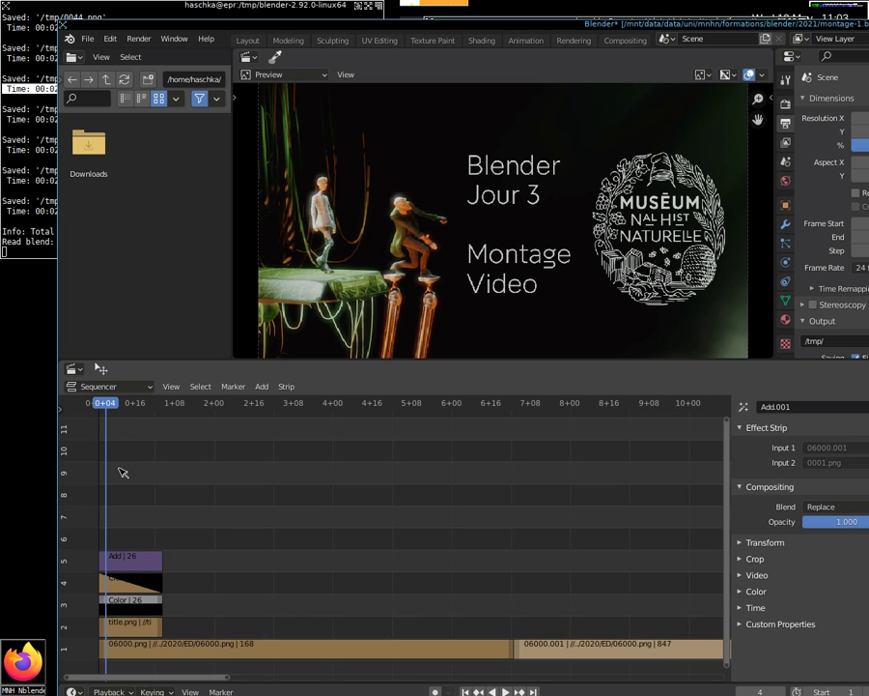
{"action": "mouse_move", "coordinate": [119, 406]}
{"action": "left_mouse_down"}
{"action": "mouse_move", "coordinate": [145, 403]}
{"action": "mouse_move", "coordinate": [106, 404]}
{"action": "left_mouse_up"}
{"action": "left_click", "coordinate": [261, 386]}
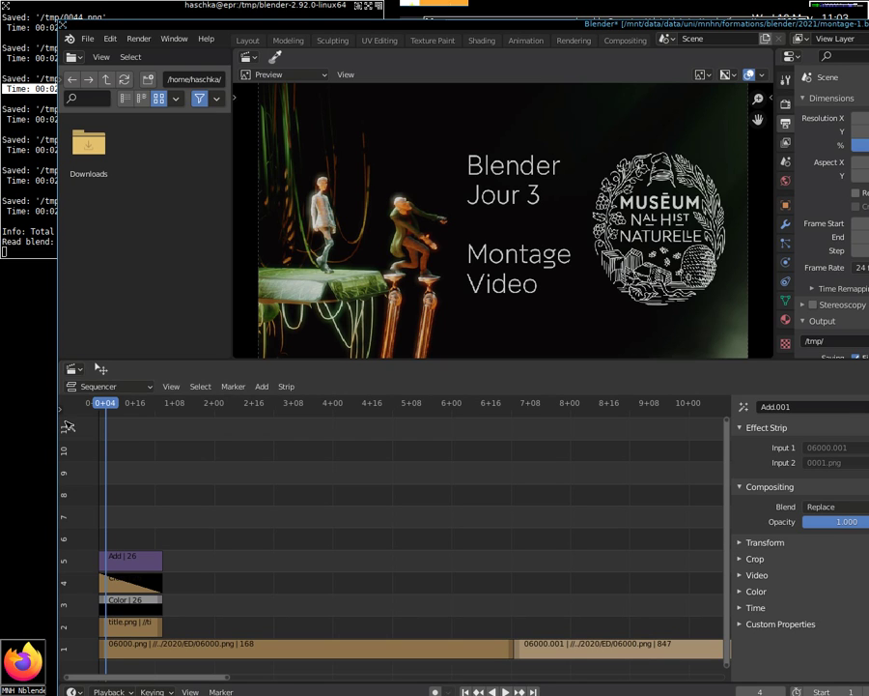
{"action": "mouse_move", "coordinate": [97, 403]}
{"action": "left_mouse_down"}
{"action": "mouse_move", "coordinate": [158, 398]}
{"action": "mouse_move", "coordinate": [101, 402]}
{"action": "left_mouse_up"}
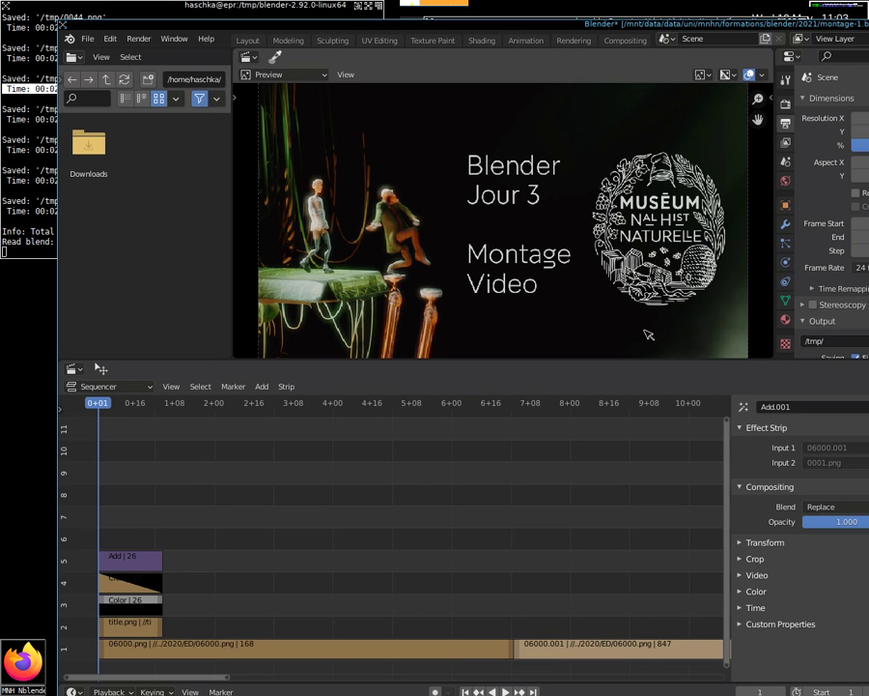
{"action": "left_click", "coordinate": [262, 387]}
{"action": "left_click", "coordinate": [262, 387]}
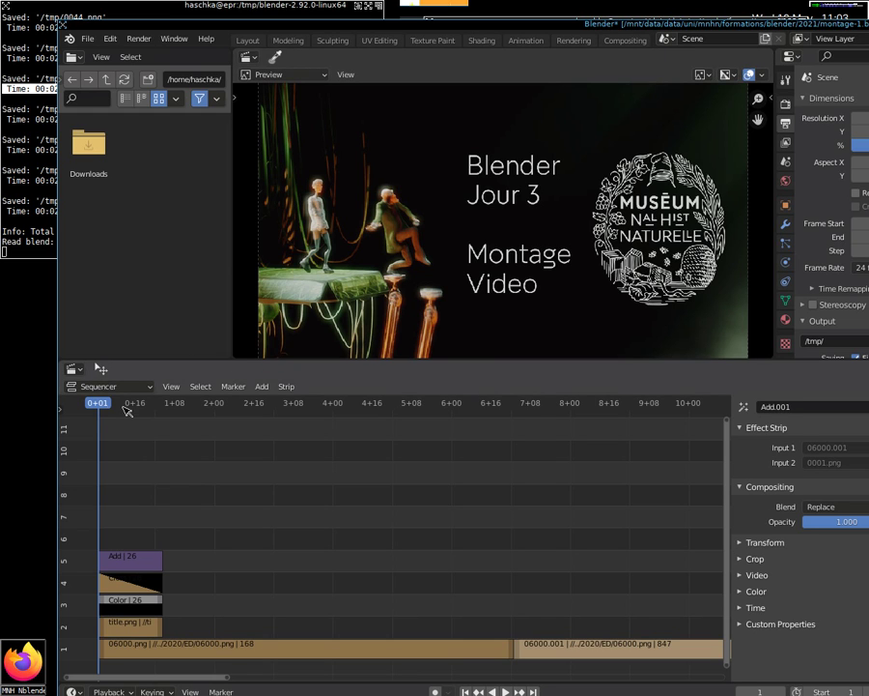
{"action": "left_click_drag", "start_coordinate": [96, 402], "coordinate": [618, 429]}
{"action": "mouse_move", "coordinate": [194, 678]}
{"action": "left_mouse_down"}
{"action": "mouse_move", "coordinate": [380, 679]}
{"action": "mouse_move", "coordinate": [299, 678]}
{"action": "left_mouse_up"}
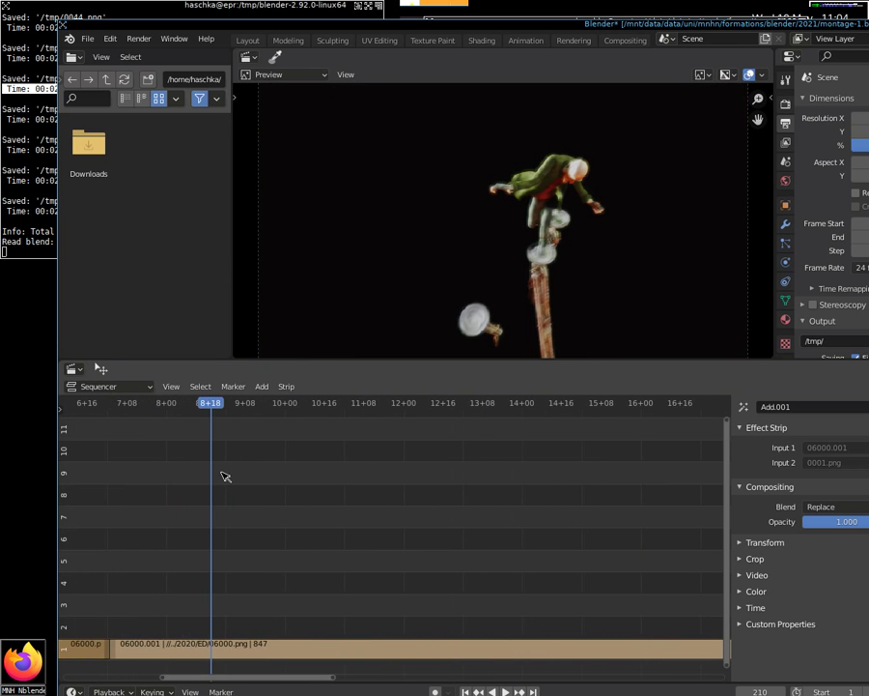
{"action": "key", "text": "space"}
{"action": "left_click_drag", "start_coordinate": [241, 406], "coordinate": [601, 404]}
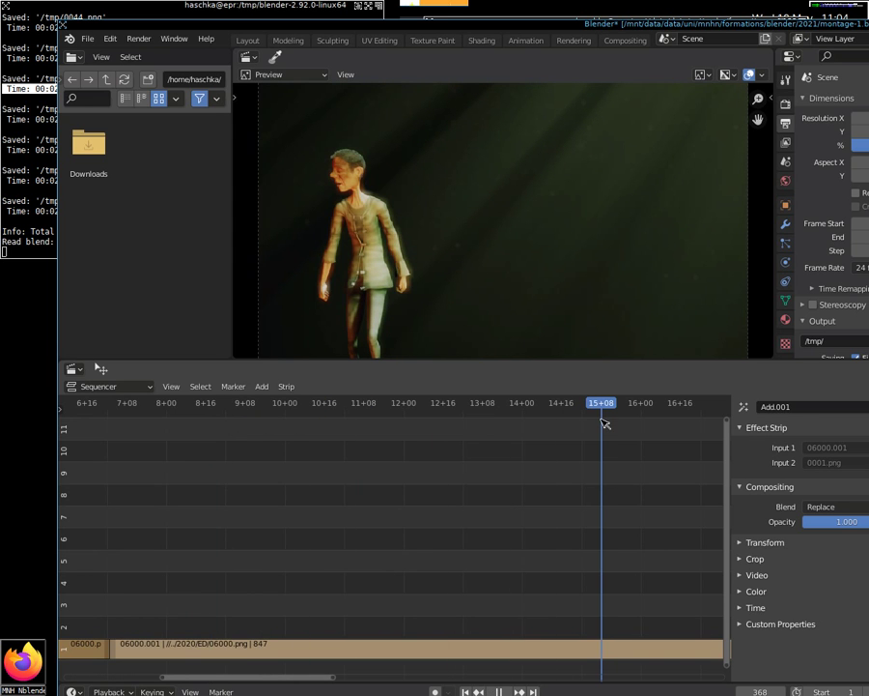
{"action": "left_click_drag", "start_coordinate": [322, 680], "coordinate": [629, 678]}
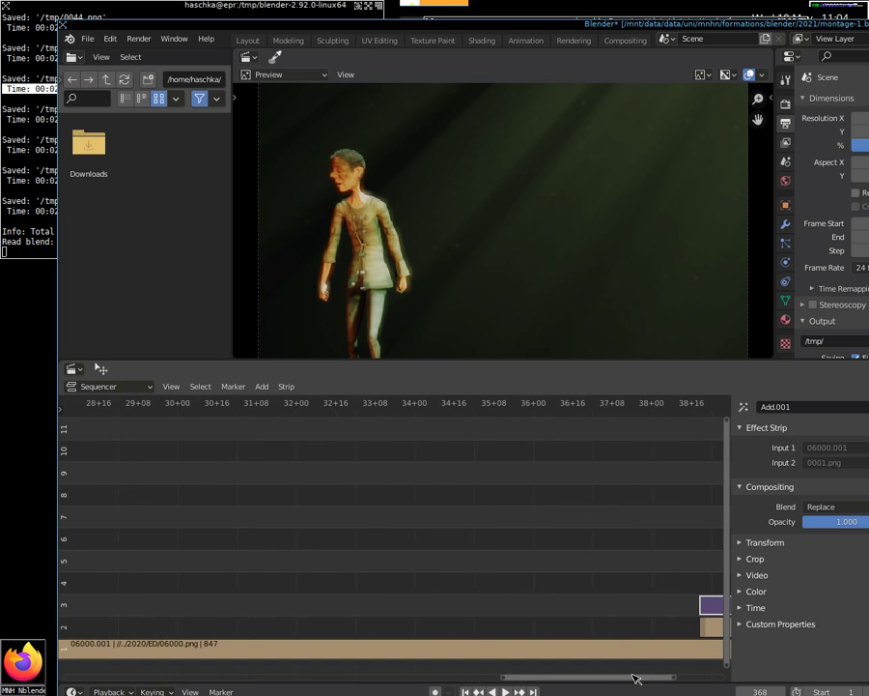
{"action": "mouse_move", "coordinate": [527, 512]}
{"action": "left_mouse_down"}
{"action": "mouse_move", "coordinate": [483, 512]}
{"action": "mouse_move", "coordinate": [727, 520]}
{"action": "mouse_move", "coordinate": [39, 526]}
{"action": "left_mouse_up"}
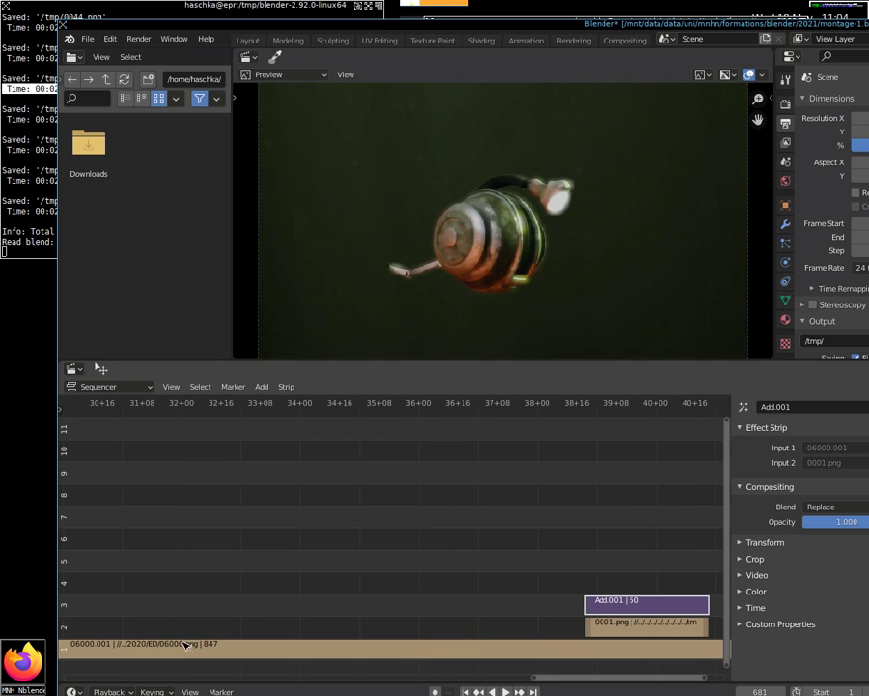
{"action": "left_click_drag", "start_coordinate": [594, 678], "coordinate": [364, 674]}
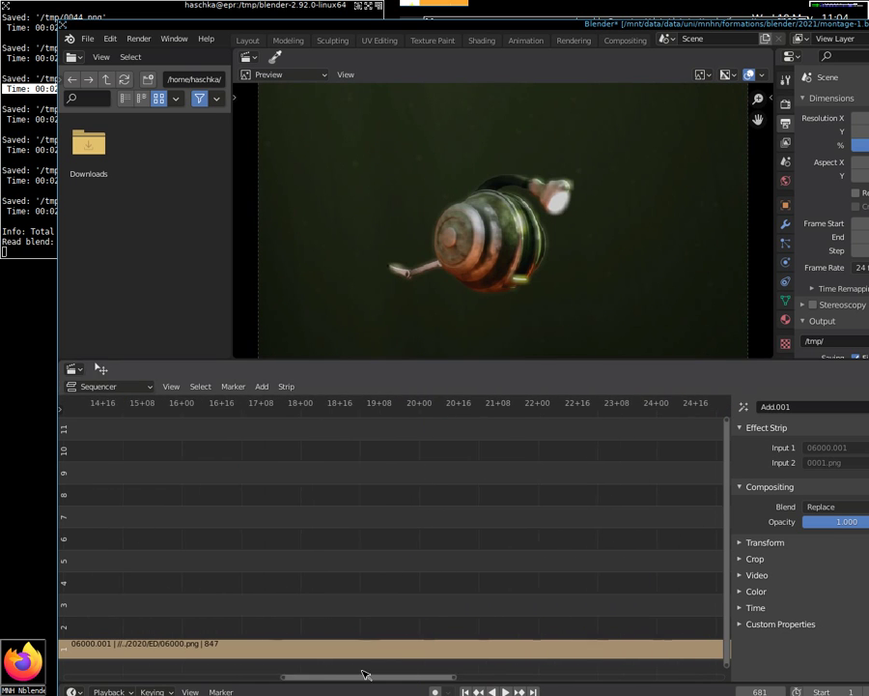
{"action": "left_click_drag", "start_coordinate": [214, 674], "coordinate": [124, 668]}
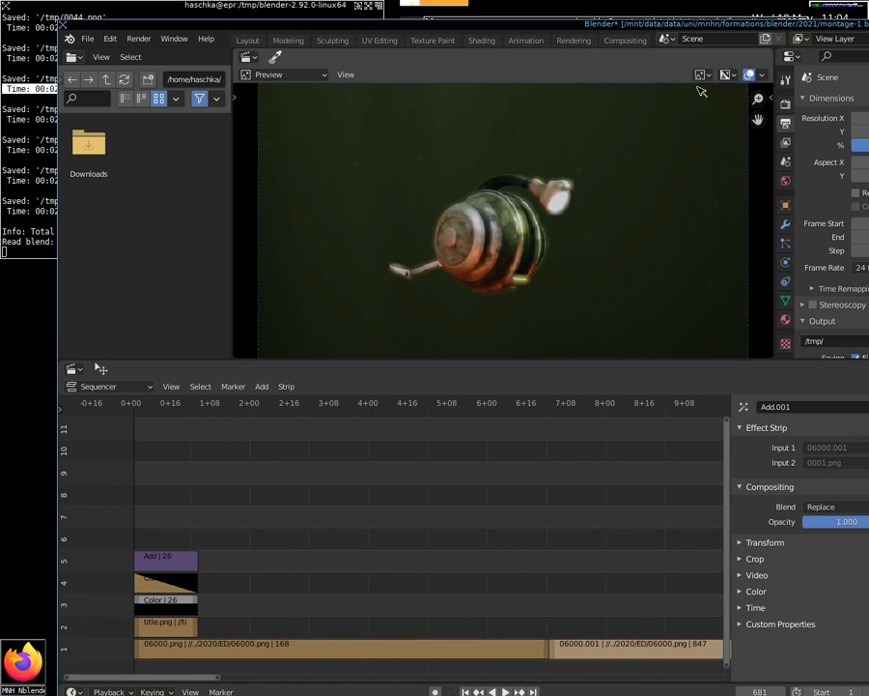